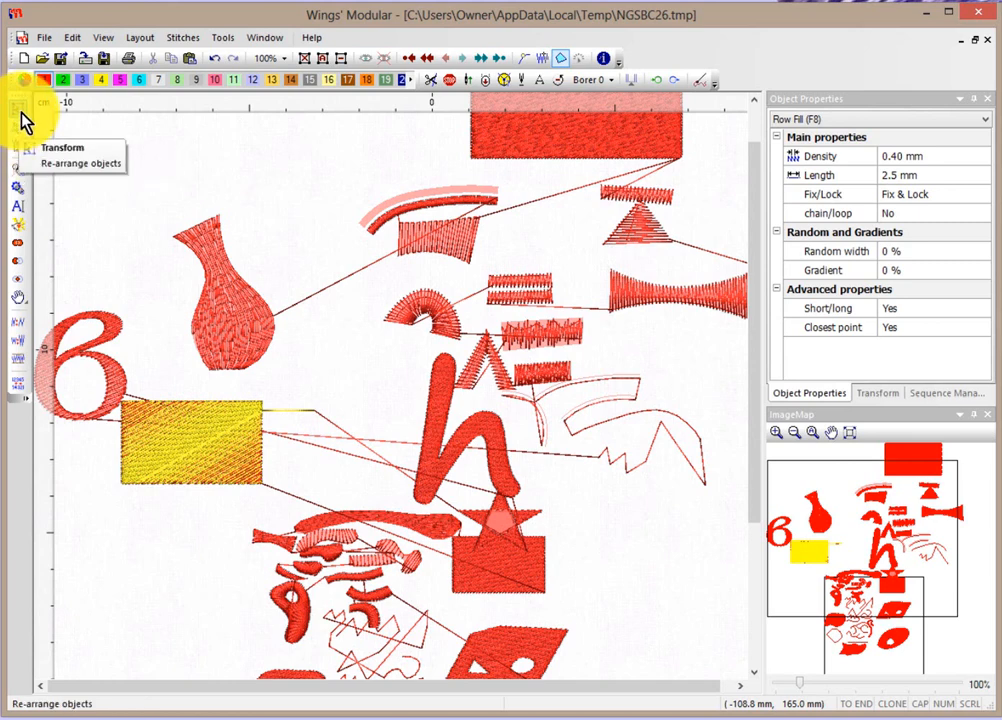
Step: Select the vase with the Transform tool, view its ordering and editing options, and clear the selection
{"action": "left_click", "coordinate": [21, 110]}
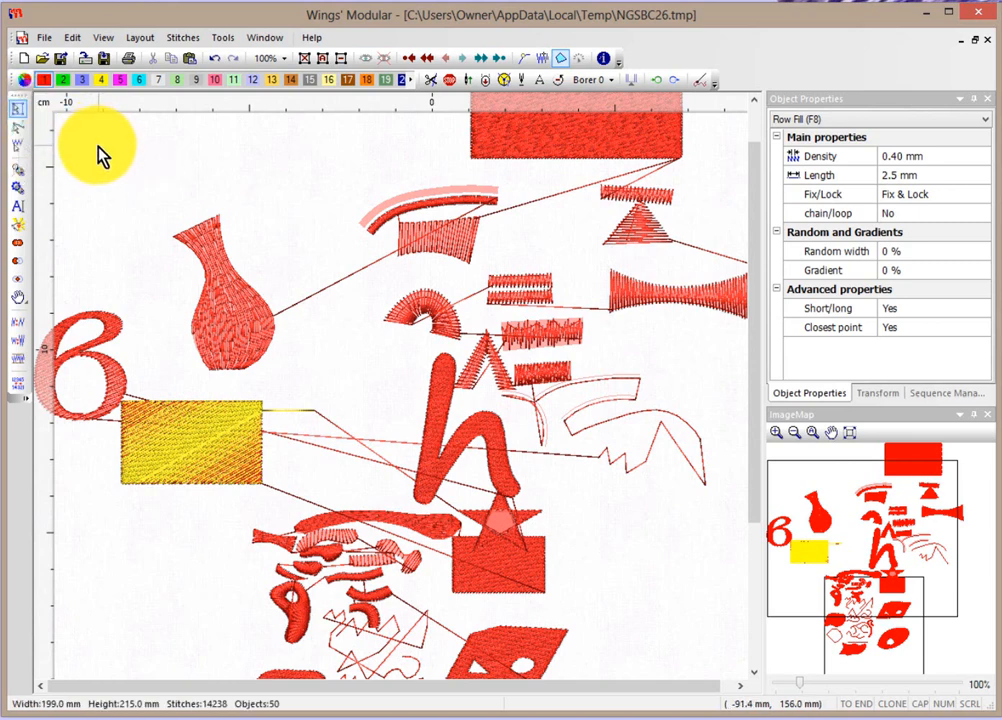
{"action": "left_click", "coordinate": [243, 318]}
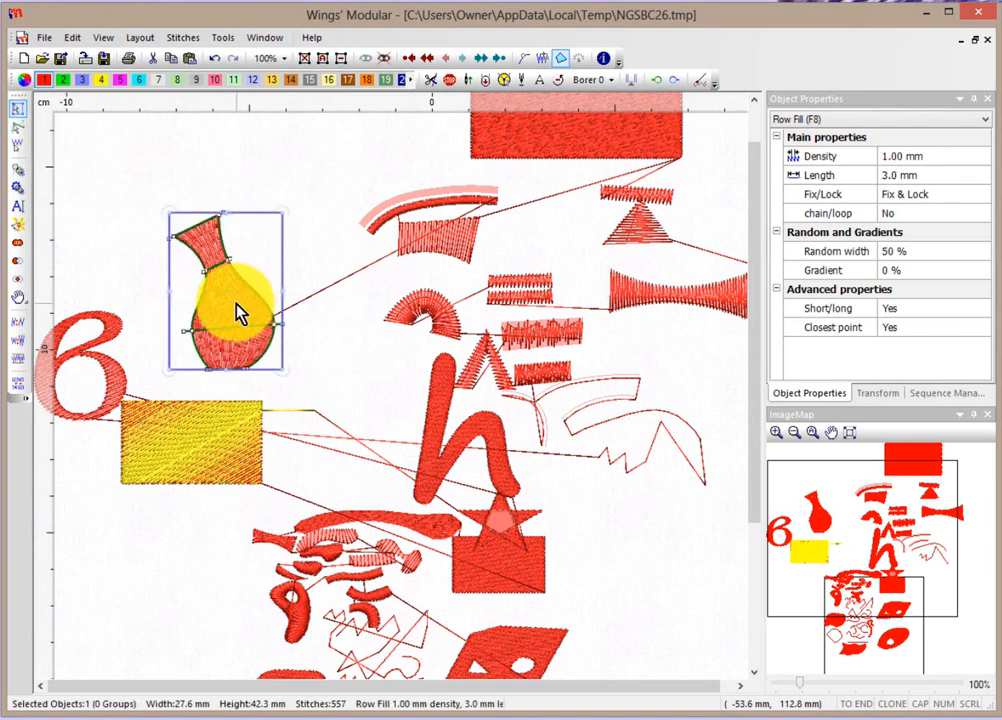
{"action": "right_click", "coordinate": [237, 313]}
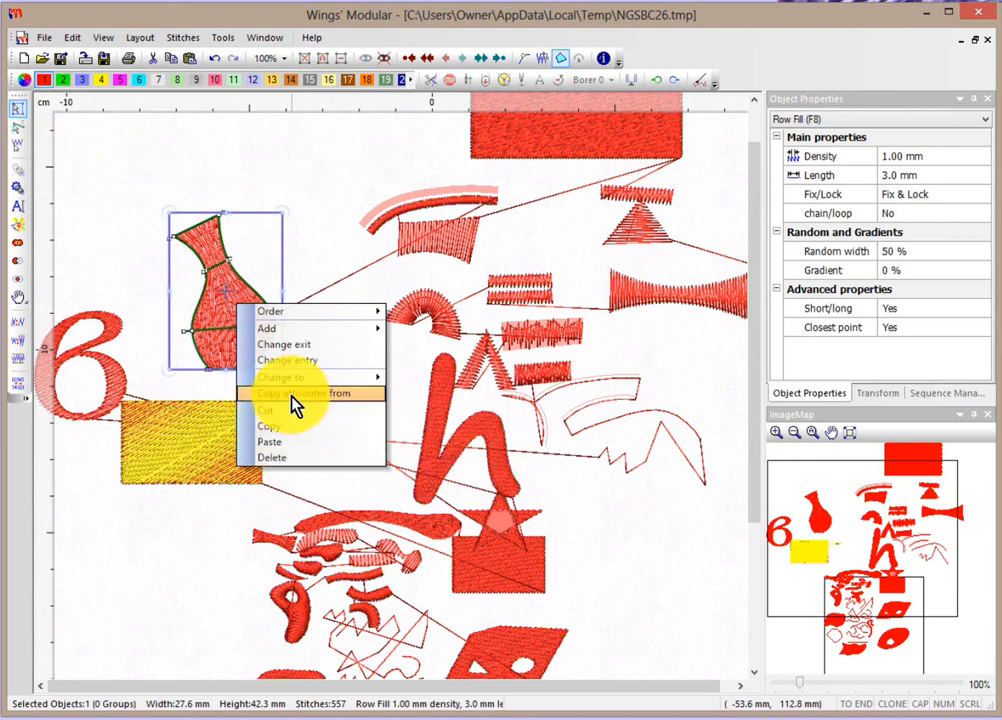
{"action": "mouse_move", "coordinate": [295, 312]}
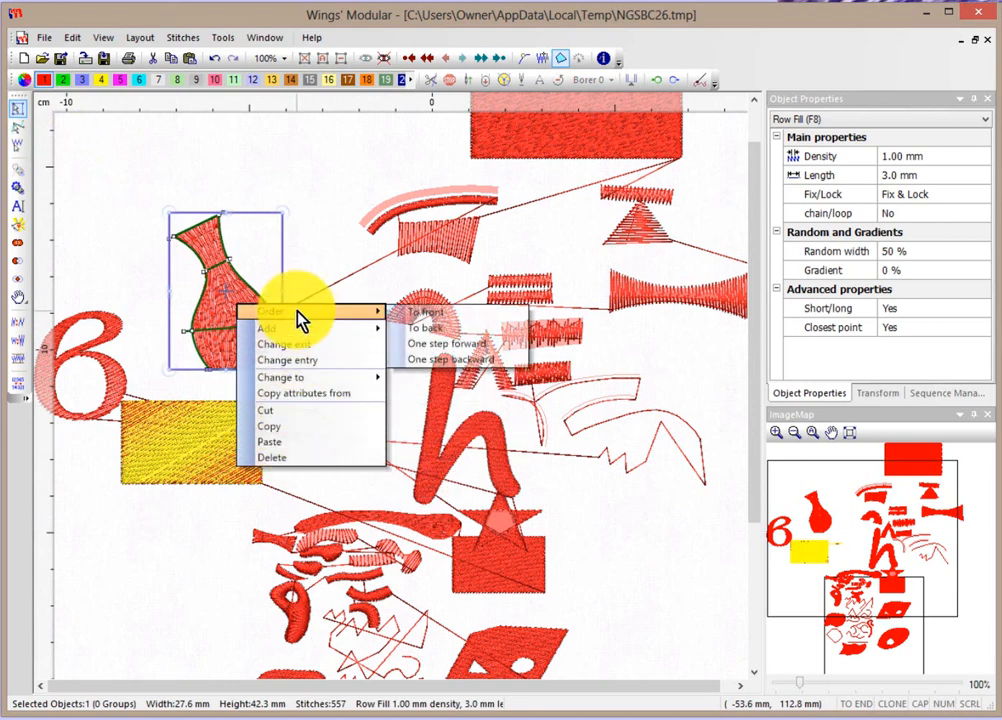
{"action": "left_click", "coordinate": [312, 228]}
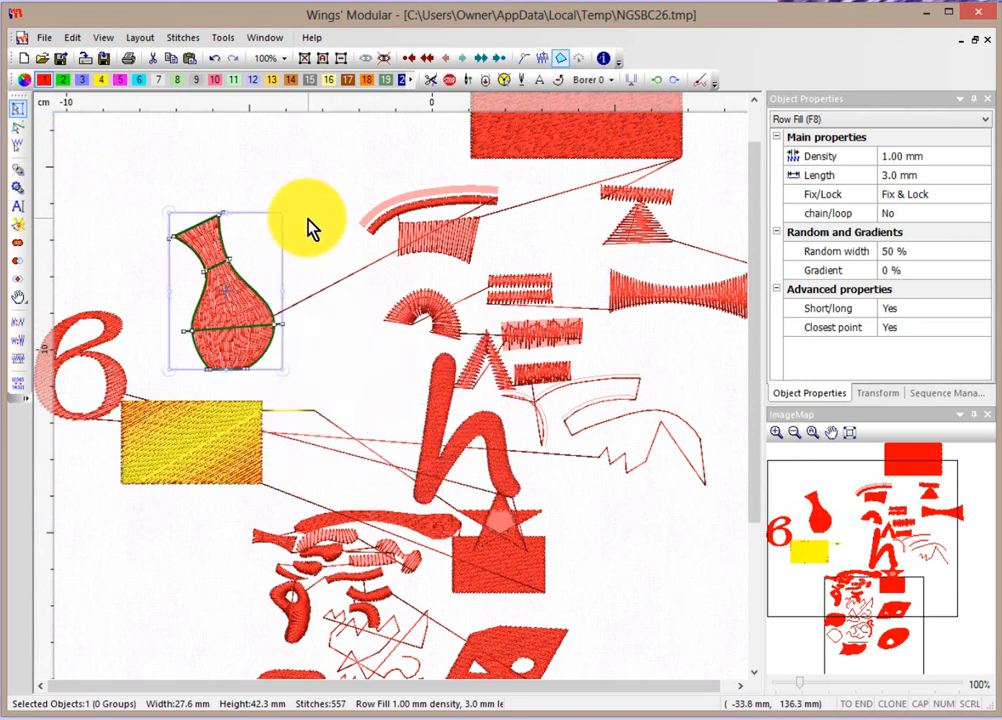
{"action": "left_click", "coordinate": [312, 265]}
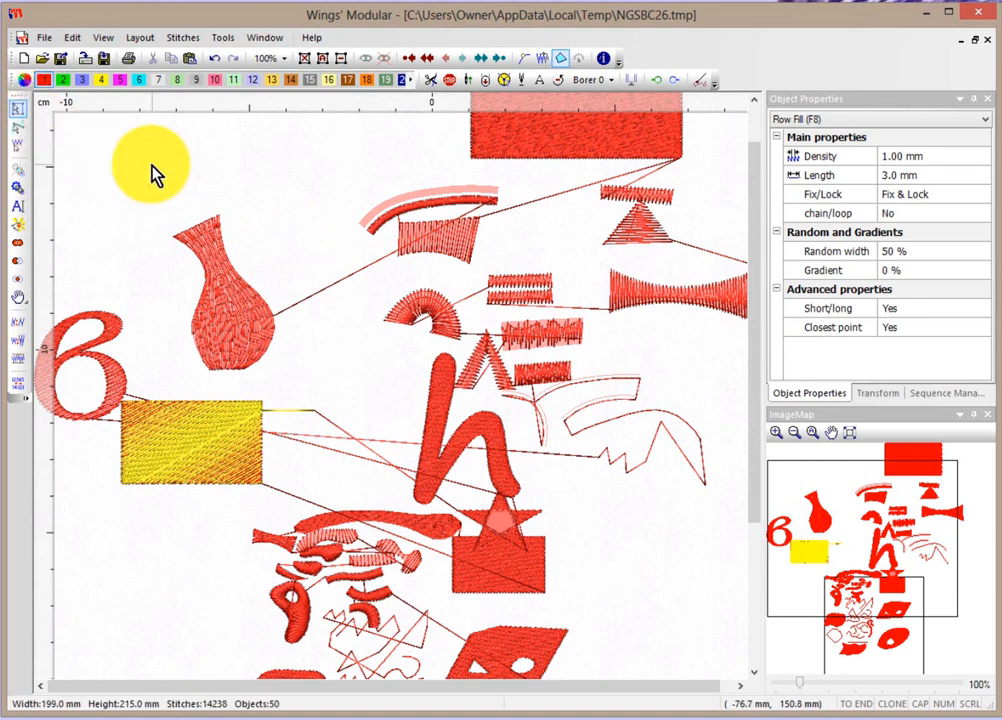
Step: Select the vase, the zig-zag shape and the satin arch individually on the canvas, and clear the selection
{"action": "left_click", "coordinate": [226, 336]}
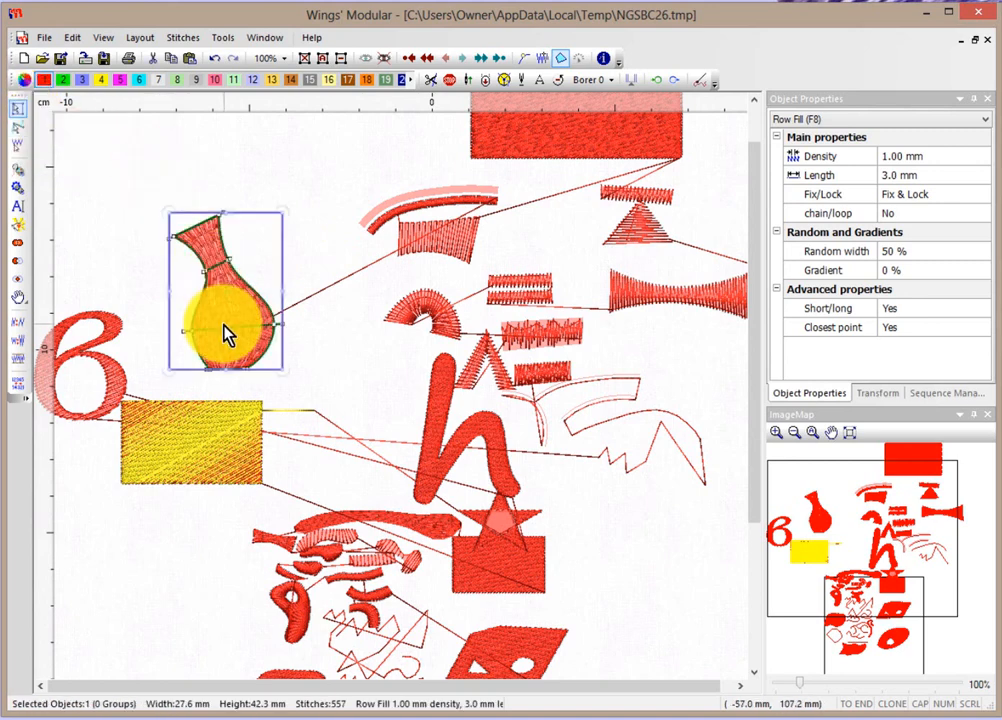
{"action": "left_click", "coordinate": [447, 250]}
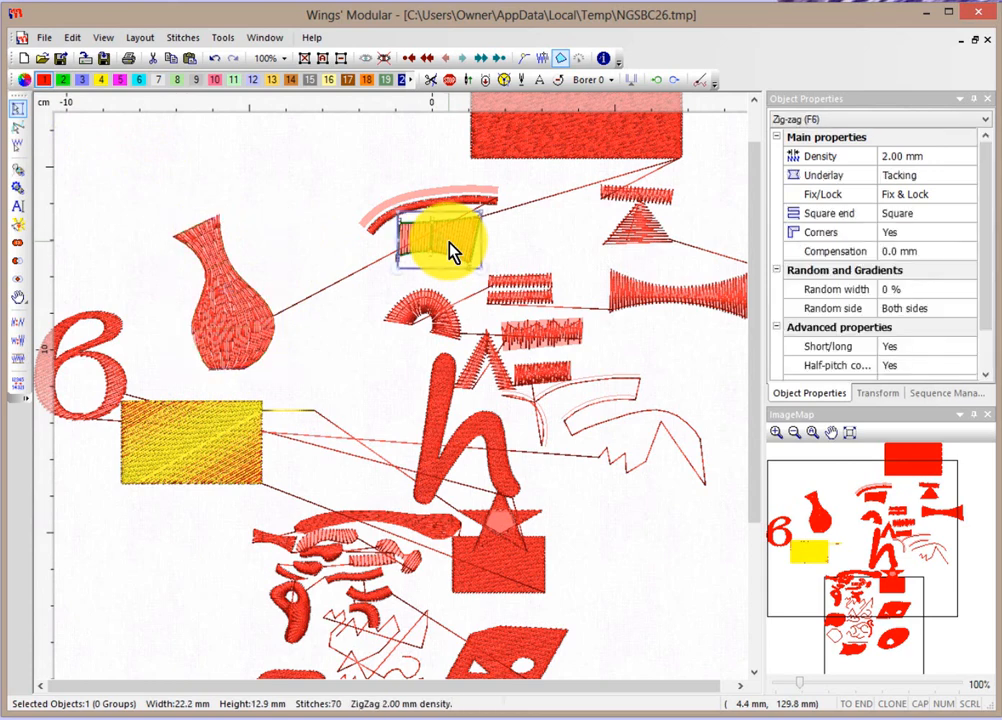
{"action": "left_click", "coordinate": [442, 322]}
{"action": "left_click", "coordinate": [313, 218]}
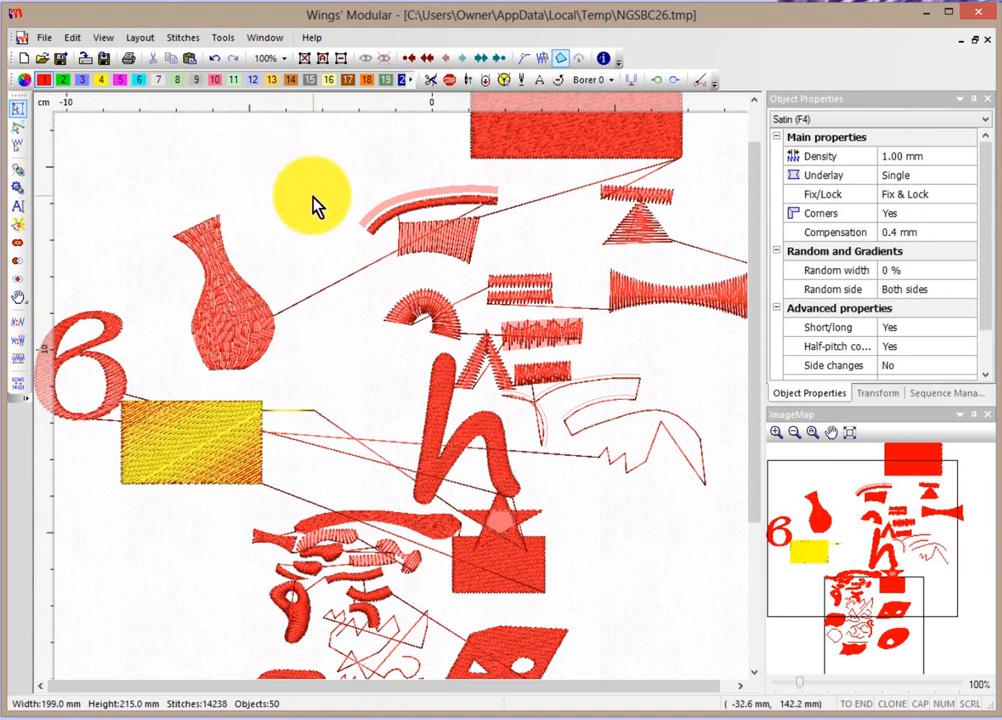
Step: Select the objects in the middle of the design, including the letter h, together and move them up and toward the vase
{"action": "left_click_drag", "start_coordinate": [264, 157], "coordinate": [634, 509]}
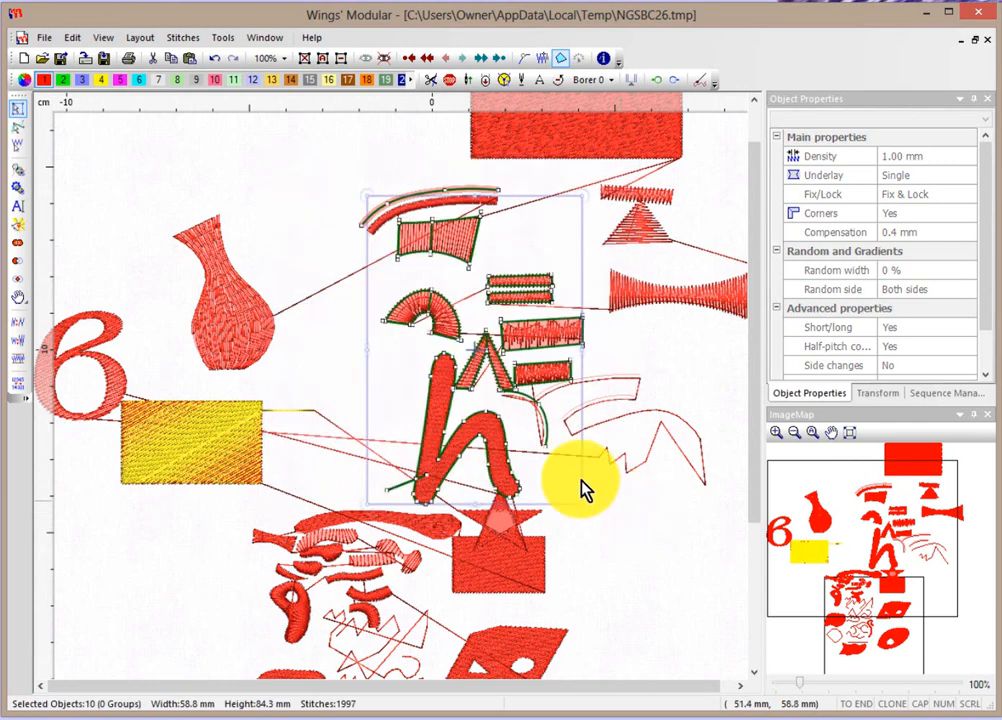
{"action": "left_click_drag", "start_coordinate": [443, 255], "coordinate": [414, 224]}
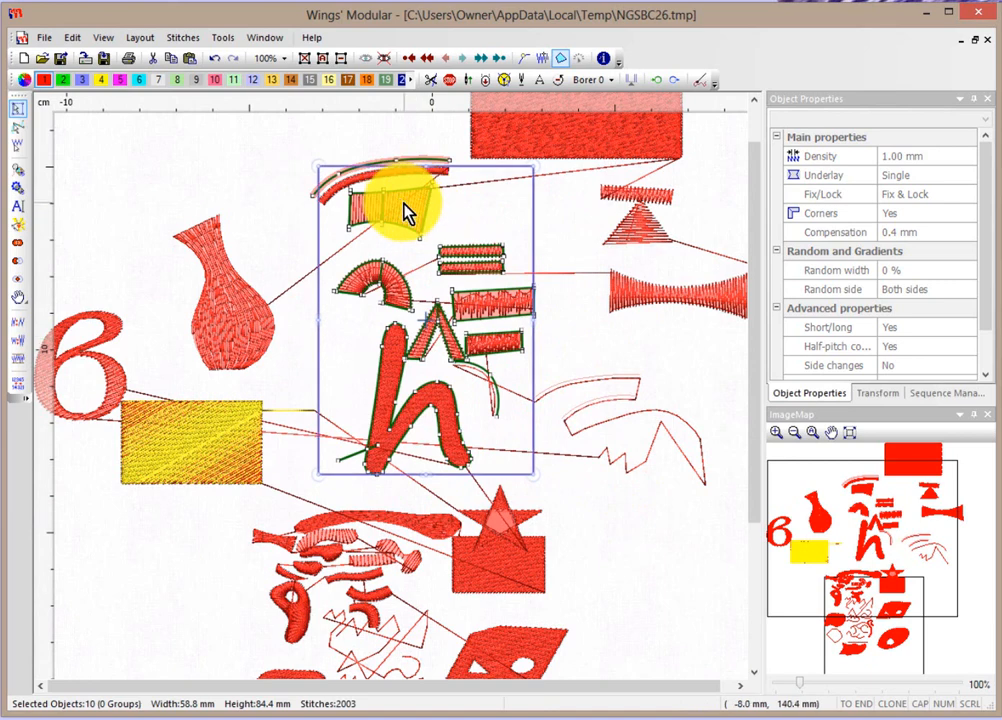
{"action": "left_click_drag", "start_coordinate": [412, 211], "coordinate": [386, 210]}
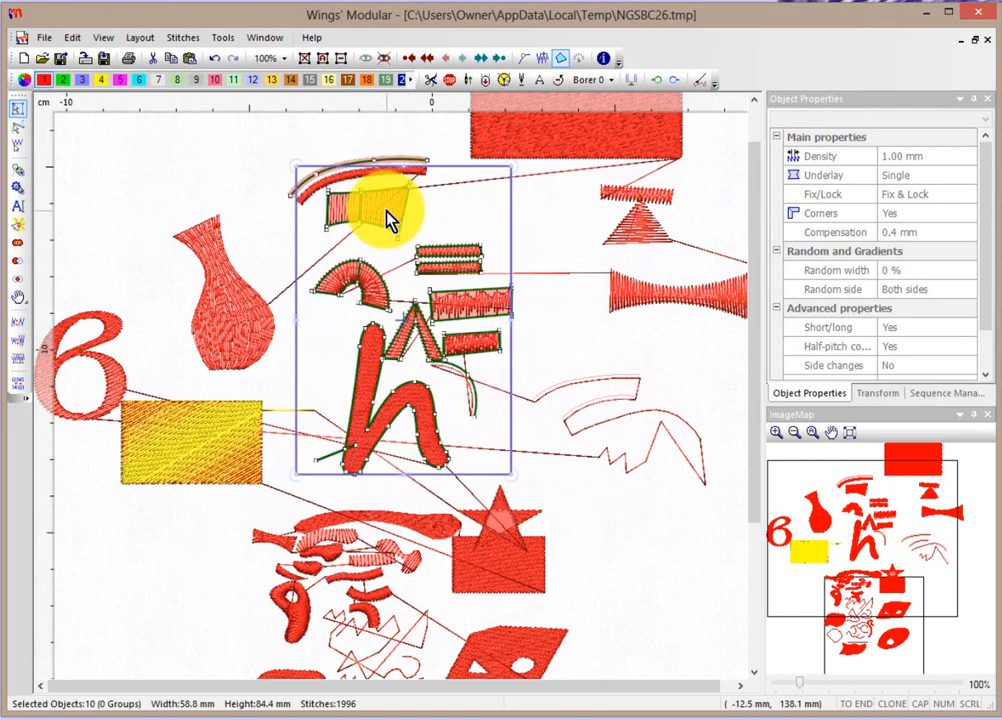
{"action": "left_click", "coordinate": [248, 155]}
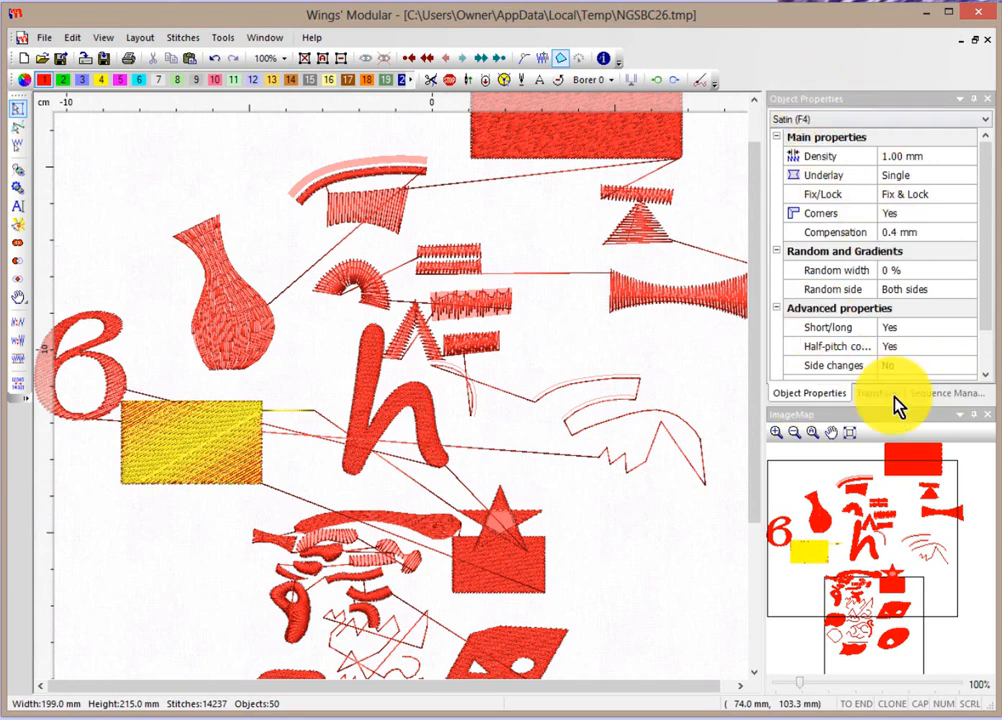
Step: Locate the letter h in the Sequence Manager, and select the satin arch from its entry in the sequence
{"action": "left_click", "coordinate": [951, 398]}
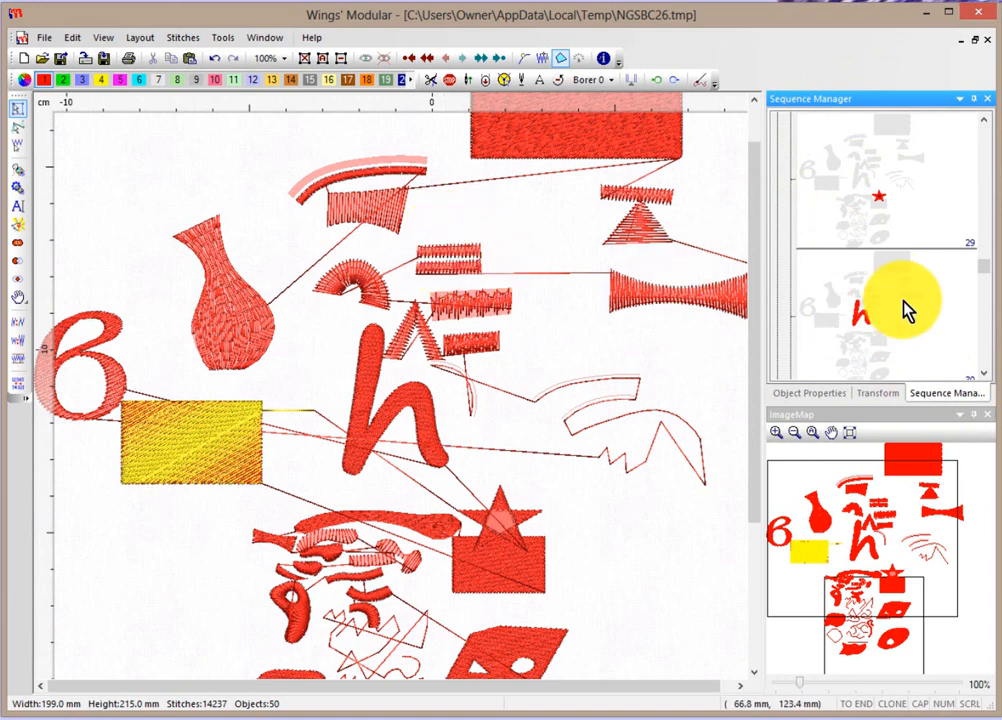
{"action": "left_click", "coordinate": [370, 374]}
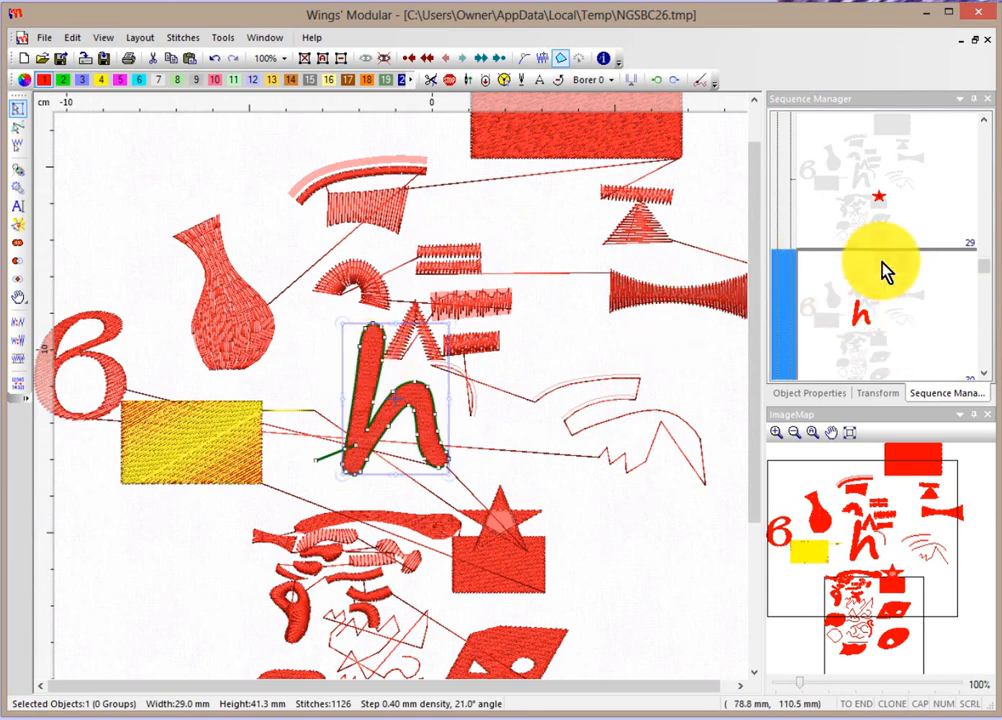
{"action": "left_click_drag", "start_coordinate": [986, 277], "coordinate": [988, 320]}
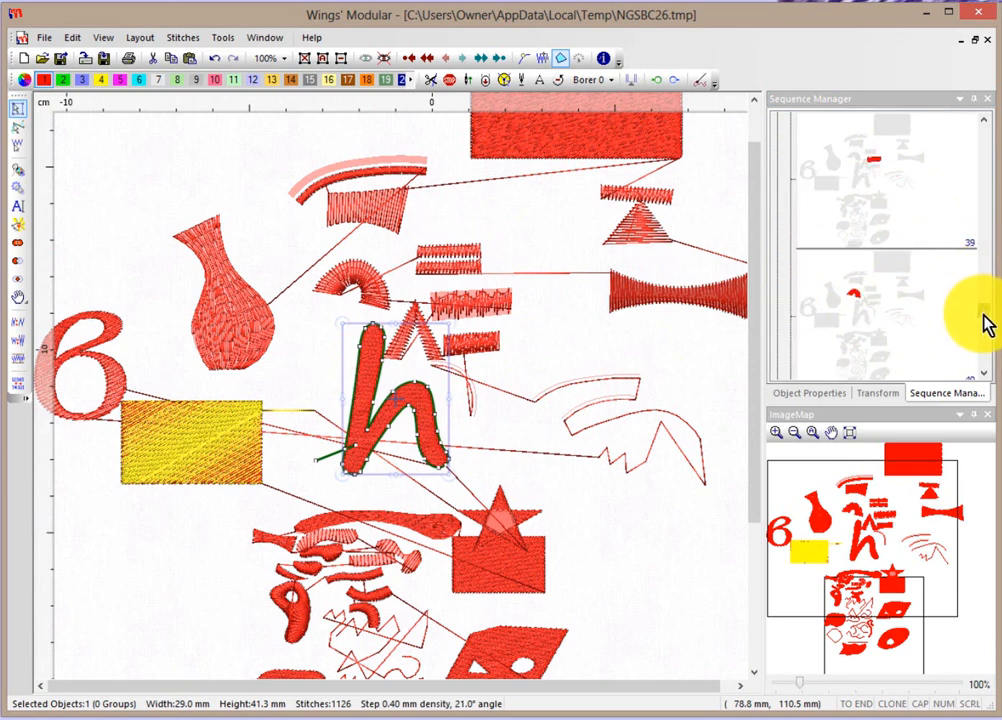
{"action": "left_click", "coordinate": [848, 300]}
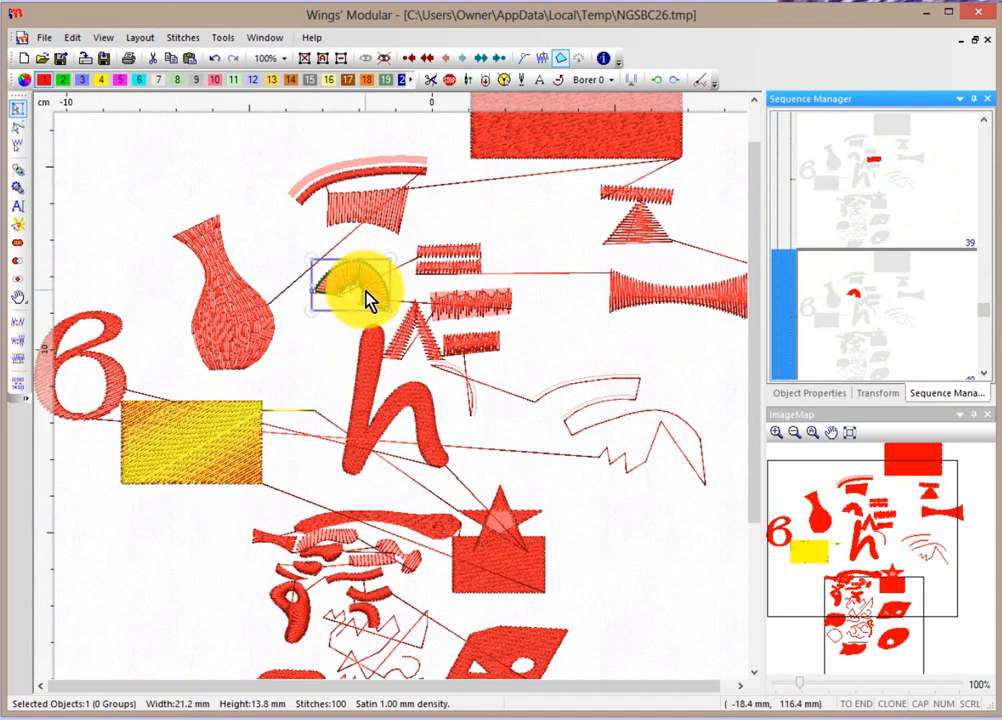
{"action": "left_click", "coordinate": [555, 353]}
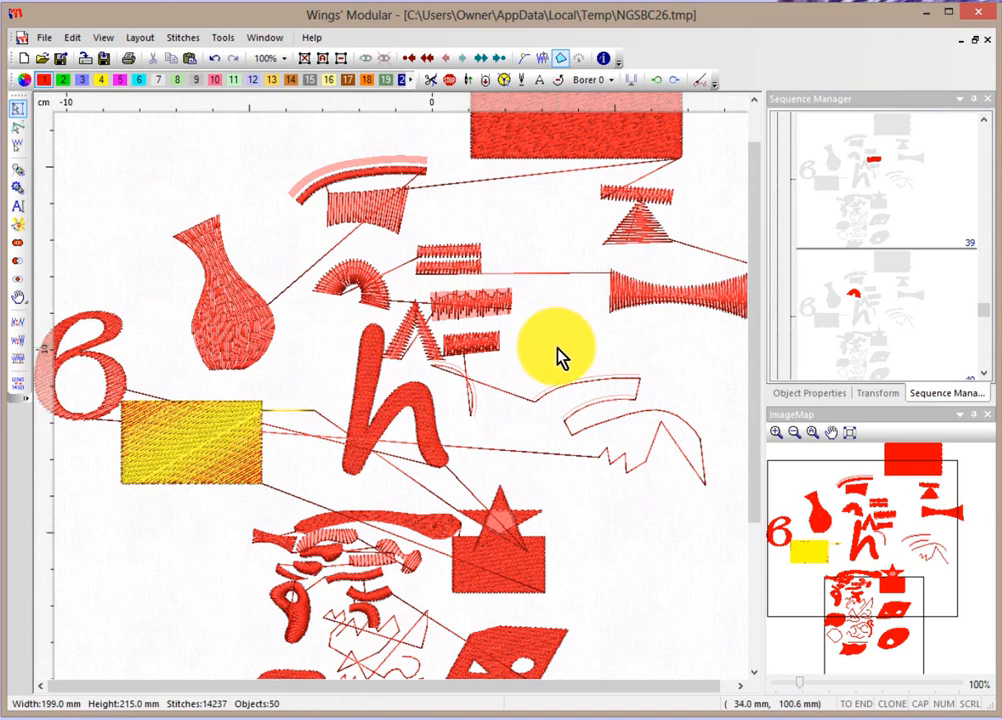
Step: Select all Satin objects in the design by stitch type, and clear the selection
{"action": "left_click", "coordinate": [800, 393]}
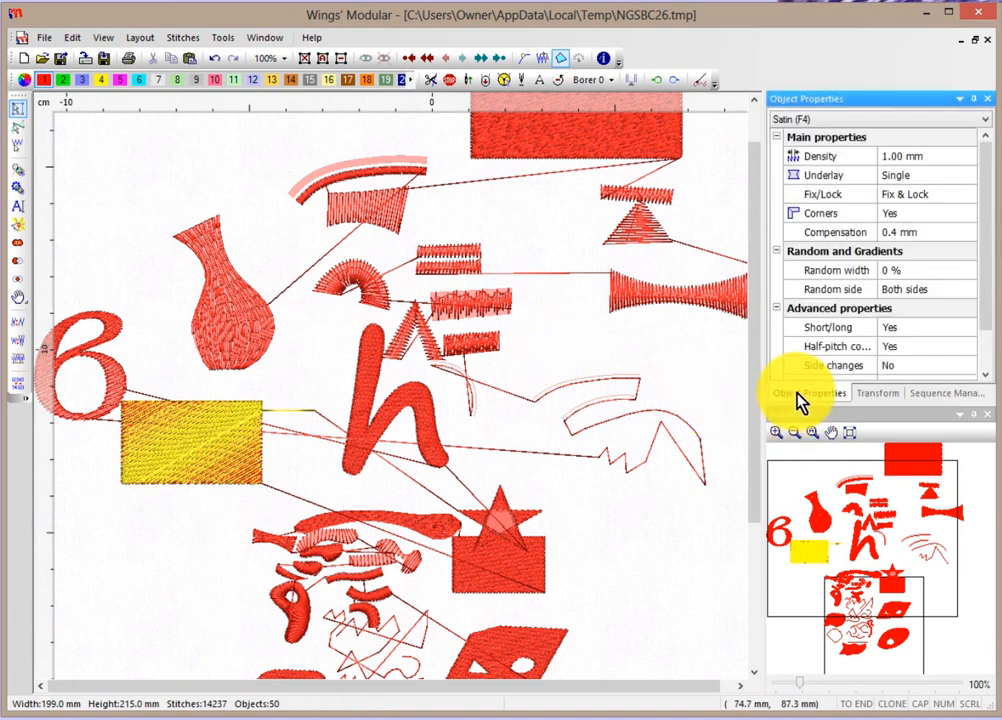
{"action": "right_click", "coordinate": [818, 121]}
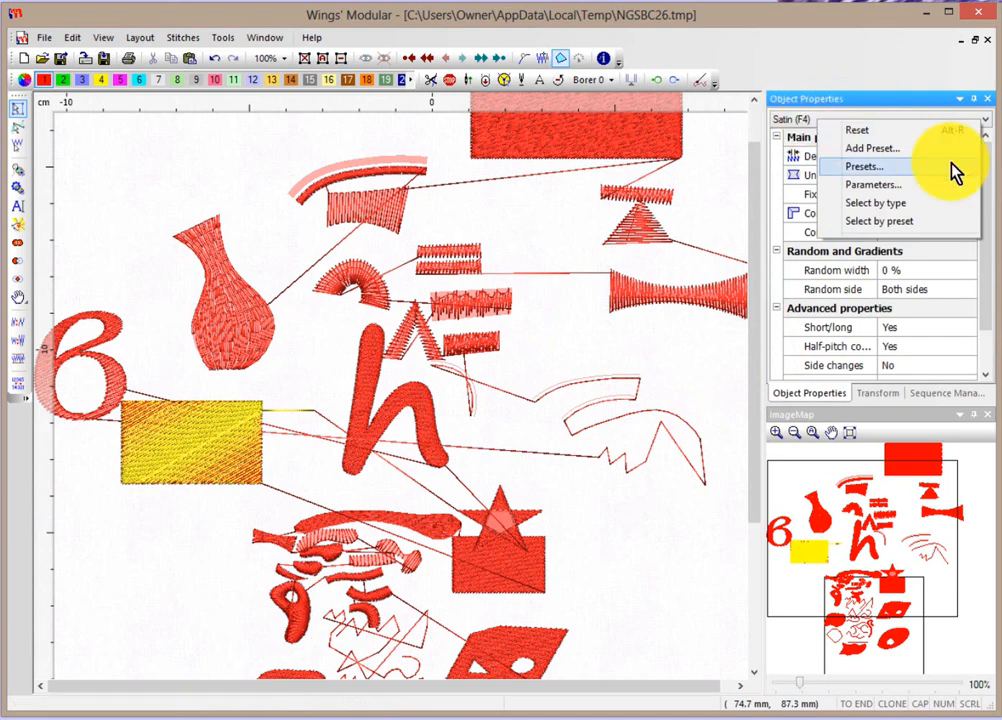
{"action": "left_click", "coordinate": [890, 204]}
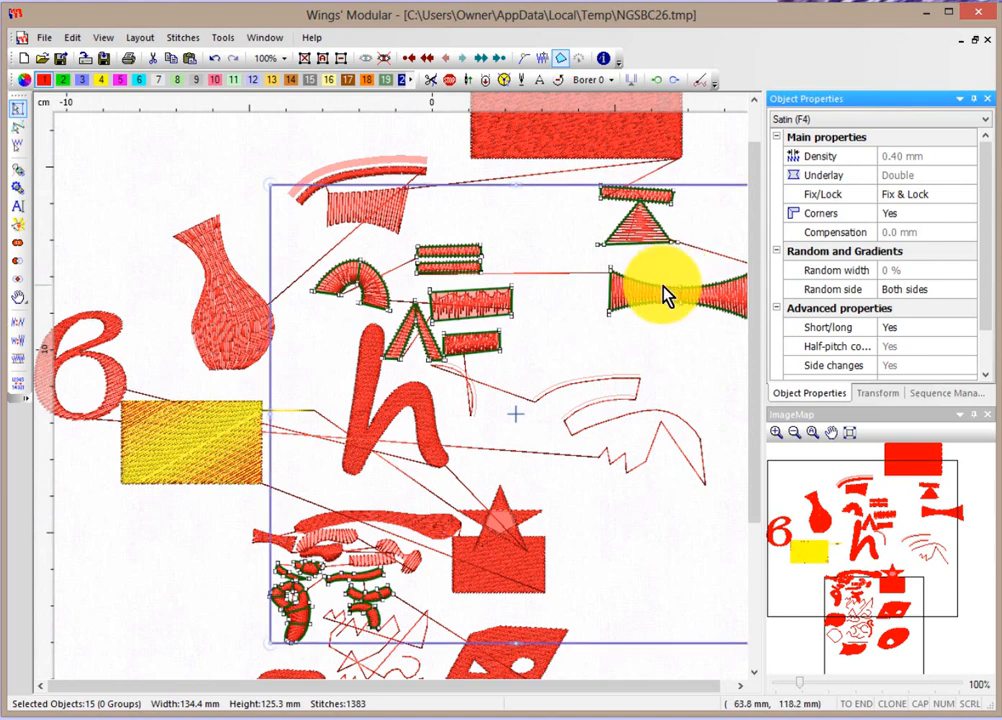
{"action": "left_click", "coordinate": [237, 150]}
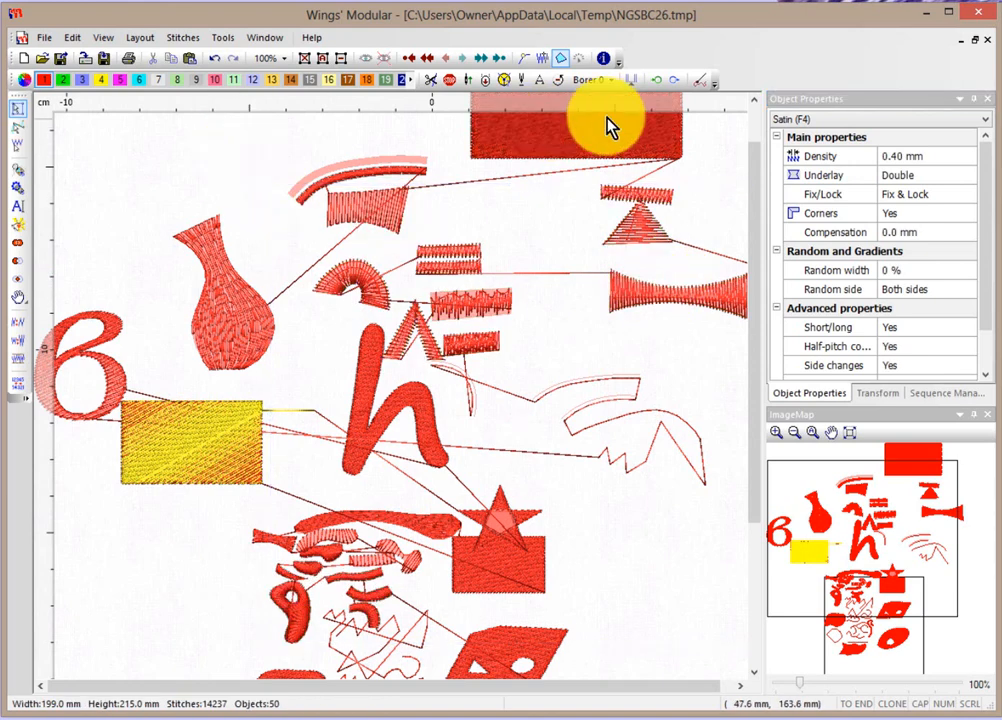
Step: Select all Row Fill objects by stitch type and move them together slightly up and to the right
{"action": "left_click", "coordinate": [798, 121]}
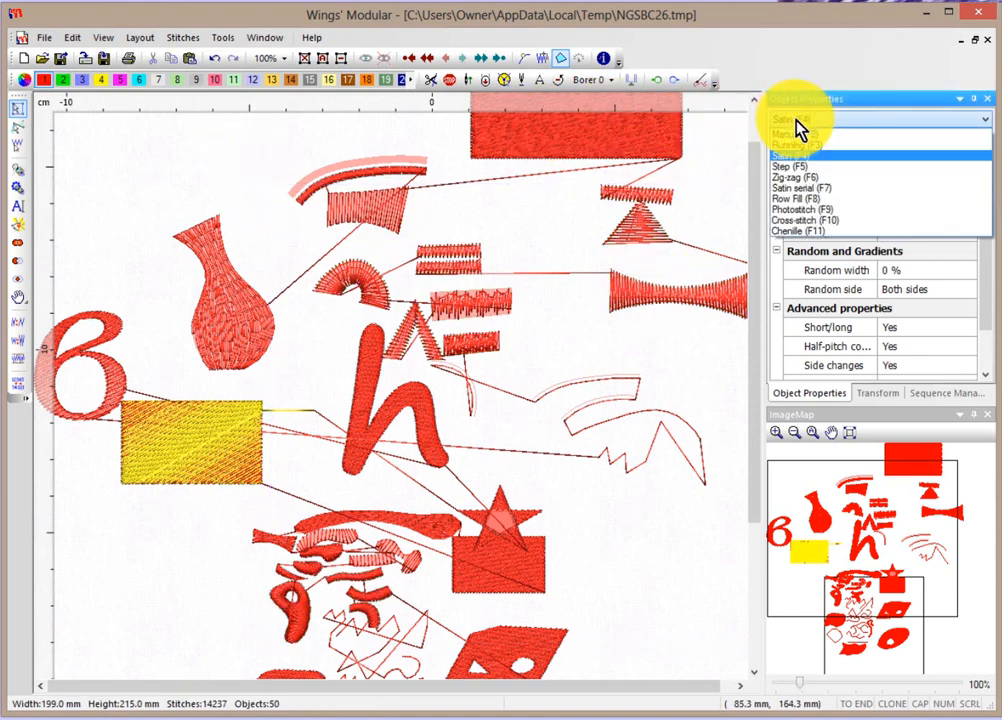
{"action": "left_click", "coordinate": [810, 199]}
{"action": "right_click", "coordinate": [835, 122]}
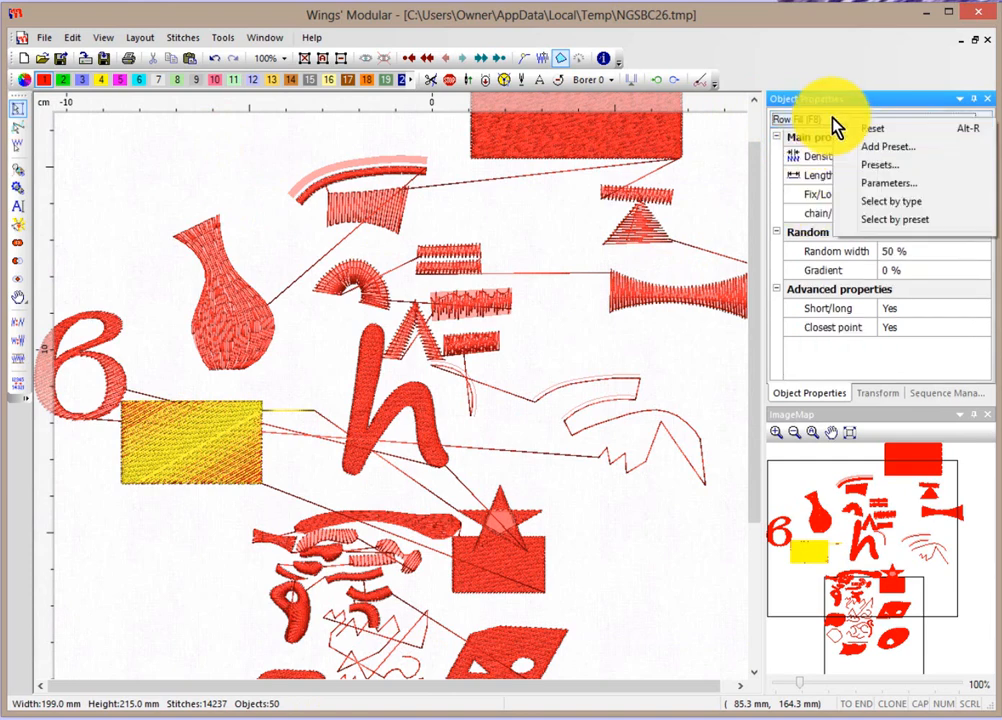
{"action": "left_click", "coordinate": [895, 201]}
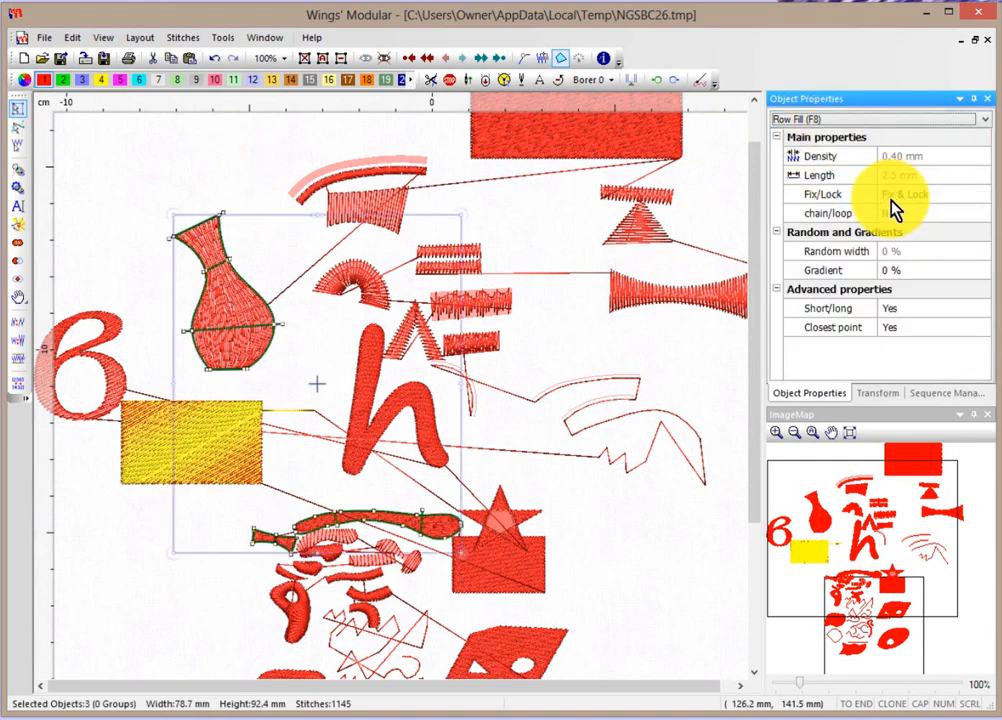
{"action": "mouse_move", "coordinate": [237, 300]}
{"action": "left_mouse_down"}
{"action": "mouse_move", "coordinate": [233, 268]}
{"action": "mouse_move", "coordinate": [218, 260]}
{"action": "mouse_move", "coordinate": [245, 281]}
{"action": "left_mouse_up"}
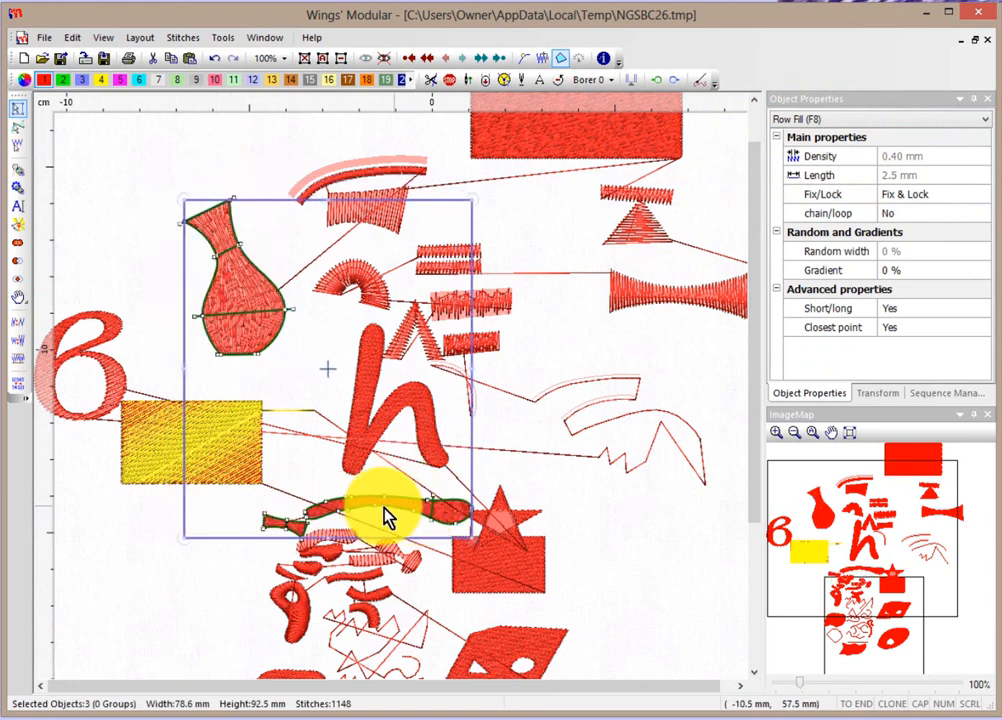
{"action": "left_click", "coordinate": [633, 566]}
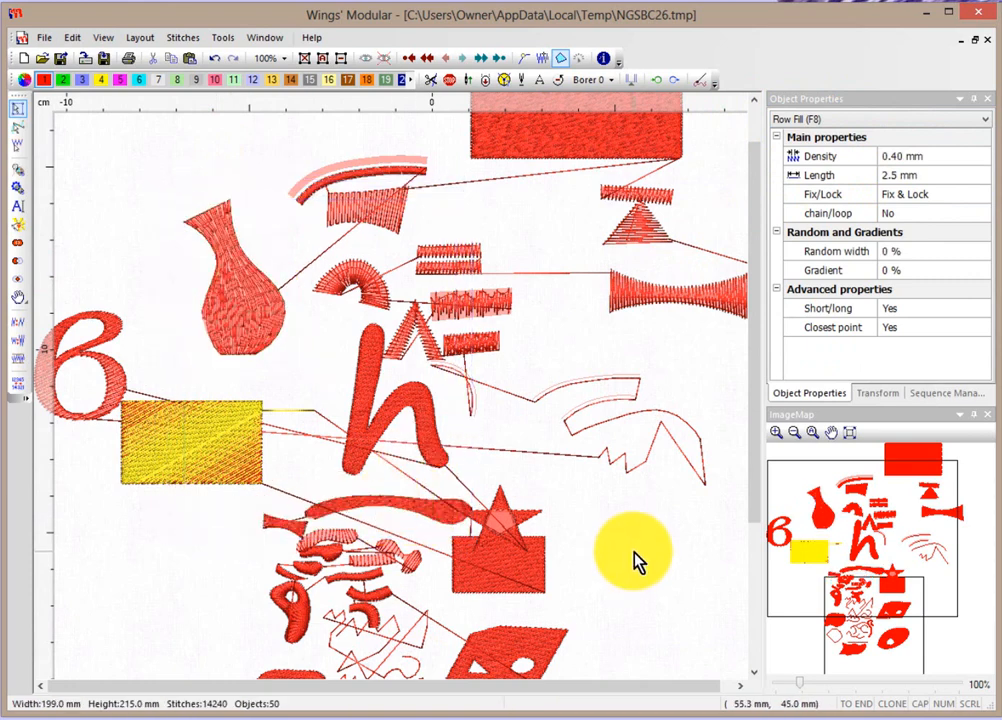
Step: Enlarge the vase proportionally from its lower-right corner to about 29.2 mm wide and 45.2 mm high
{"action": "right_click", "coordinate": [850, 118]}
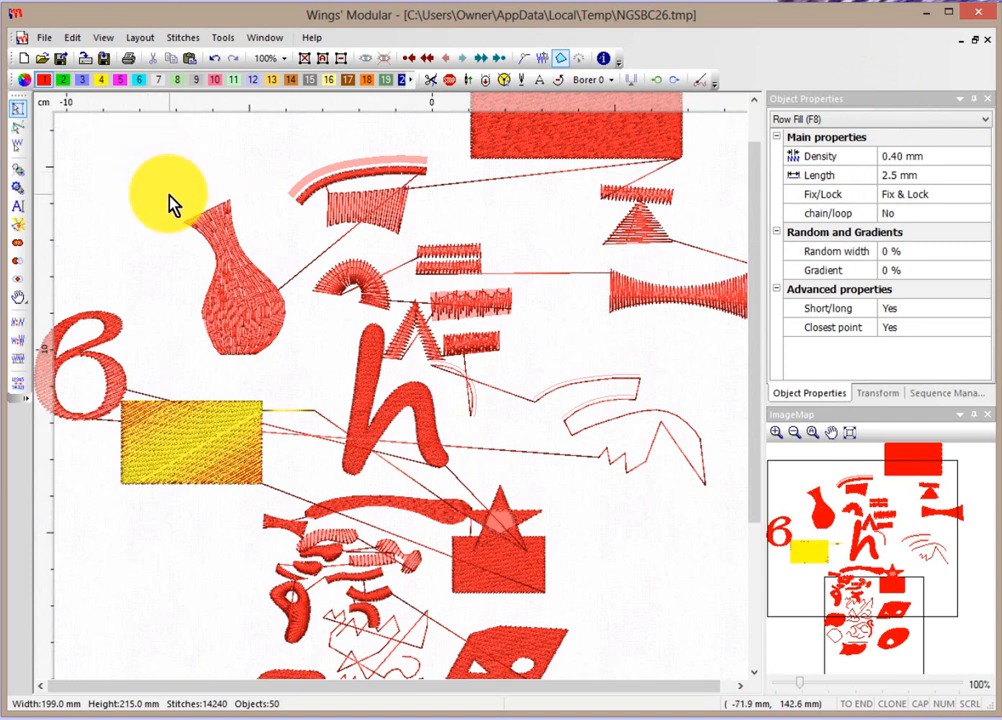
{"action": "left_click", "coordinate": [242, 286]}
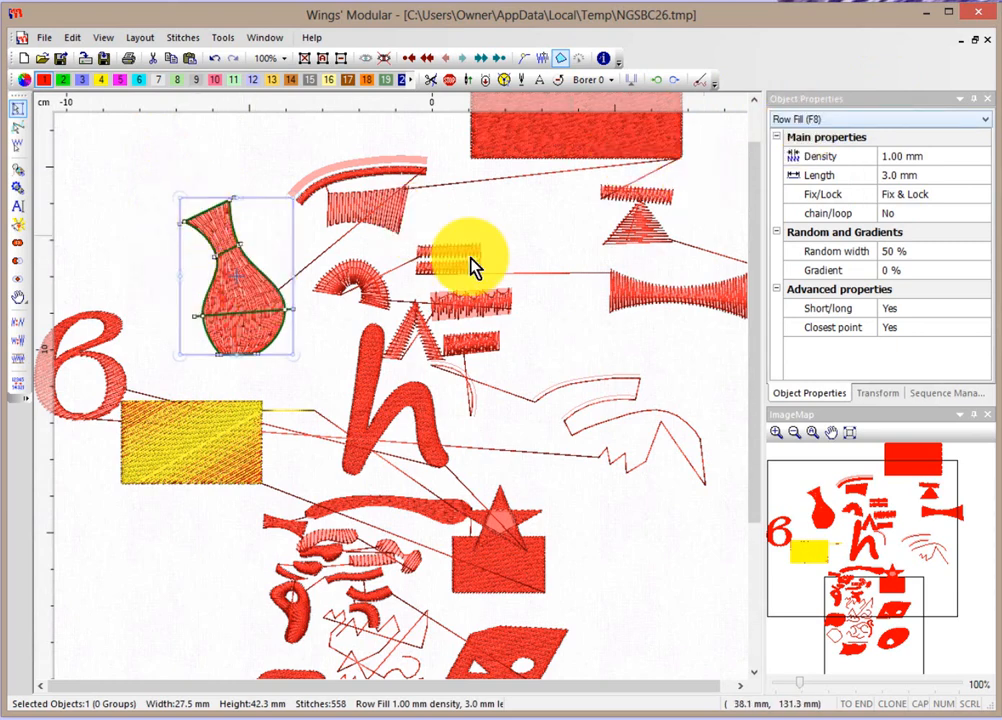
{"action": "scroll", "coordinate": [231, 245], "scroll_direction": "up", "scroll_amount": 1}
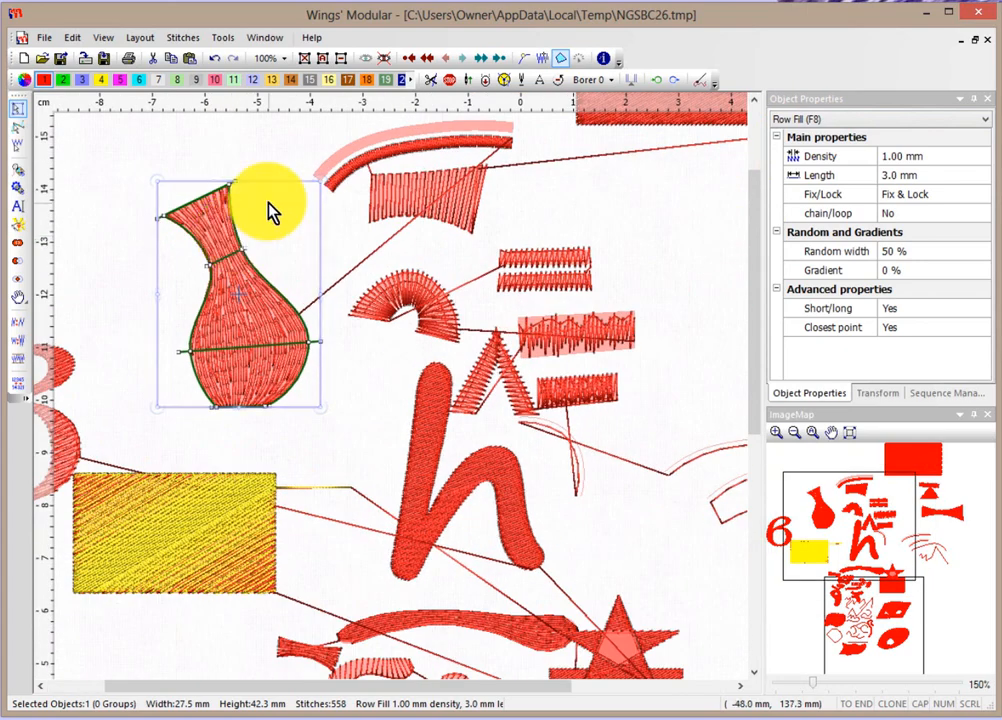
{"action": "scroll", "coordinate": [270, 215], "scroll_direction": "up", "scroll_amount": 2}
{"action": "scroll", "coordinate": [272, 213], "scroll_direction": "up", "scroll_amount": 1}
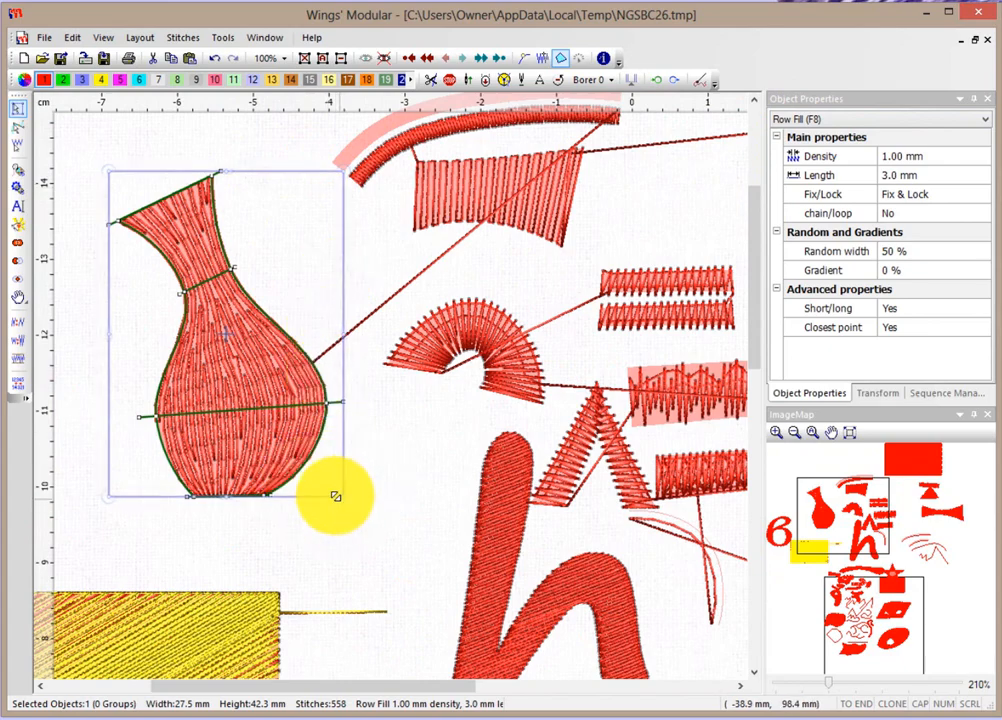
{"action": "scroll", "coordinate": [331, 497], "scroll_direction": "up", "scroll_amount": 5}
{"action": "scroll", "coordinate": [337, 505], "scroll_direction": "up", "scroll_amount": 5}
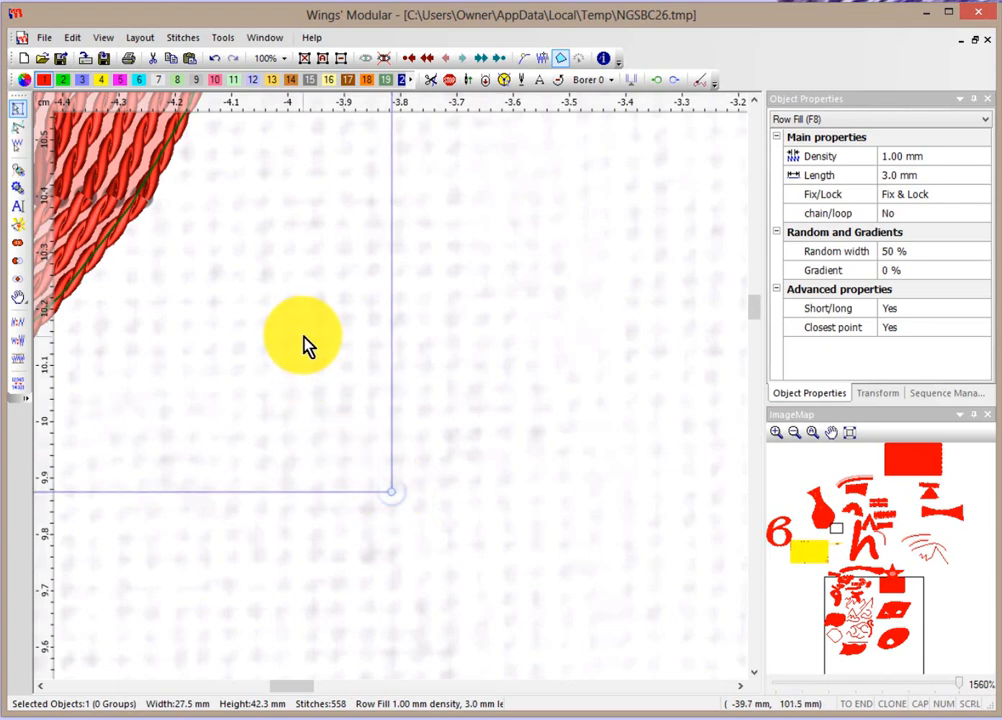
{"action": "scroll", "coordinate": [302, 324], "scroll_direction": "up", "scroll_amount": 2}
{"action": "scroll", "coordinate": [302, 324], "scroll_direction": "down", "scroll_amount": 12}
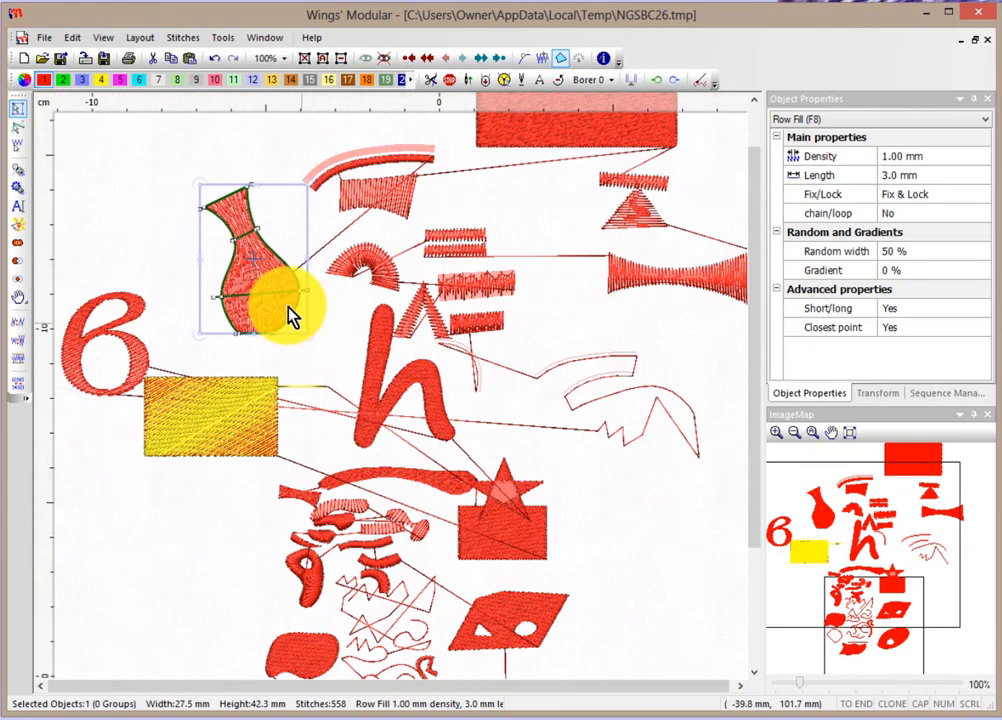
{"action": "scroll", "coordinate": [233, 236], "scroll_direction": "up", "scroll_amount": 5}
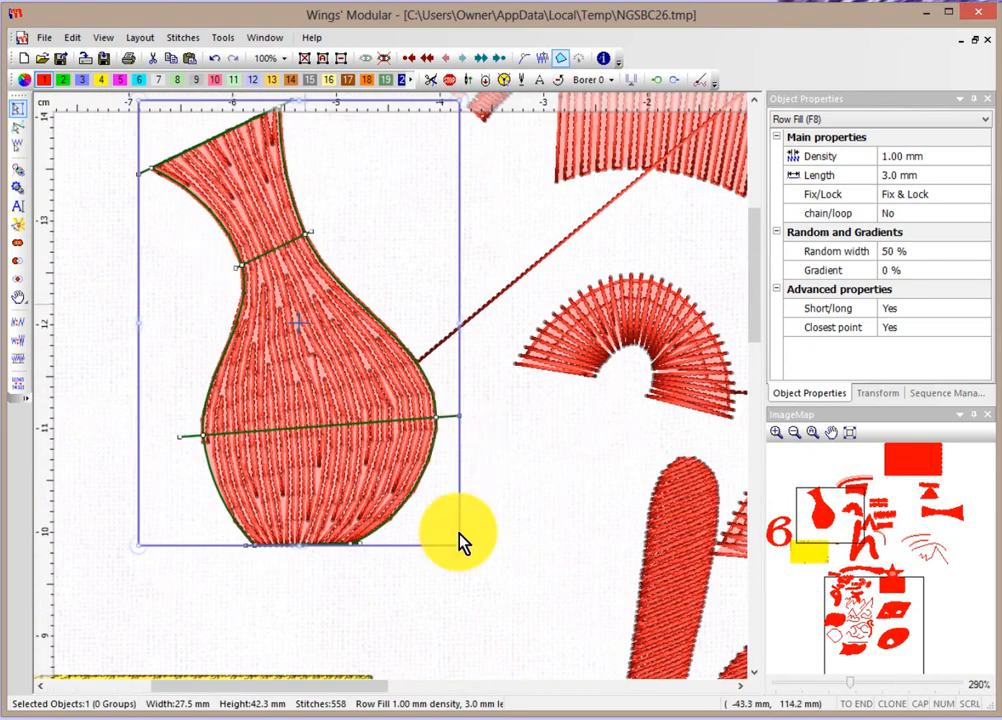
{"action": "left_click_drag", "start_coordinate": [455, 543], "coordinate": [498, 557]}
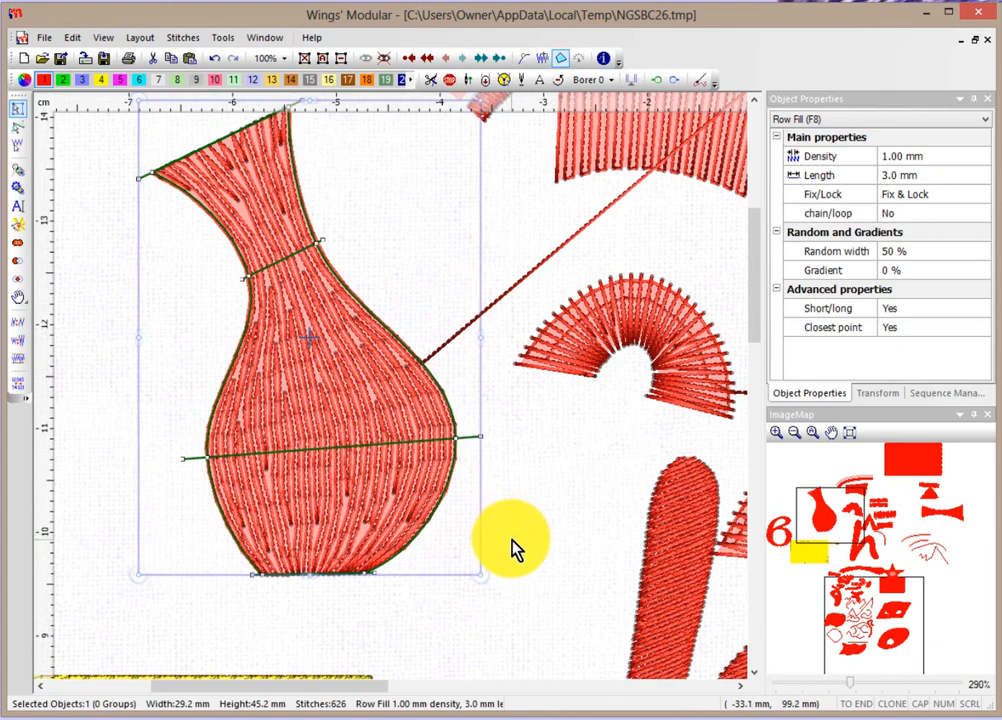
Step: Rotate the vase counterclockwise about its centre, and rotate it back to nearly upright around a pivot moved to the middle of its base
{"action": "left_click", "coordinate": [754, 99]}
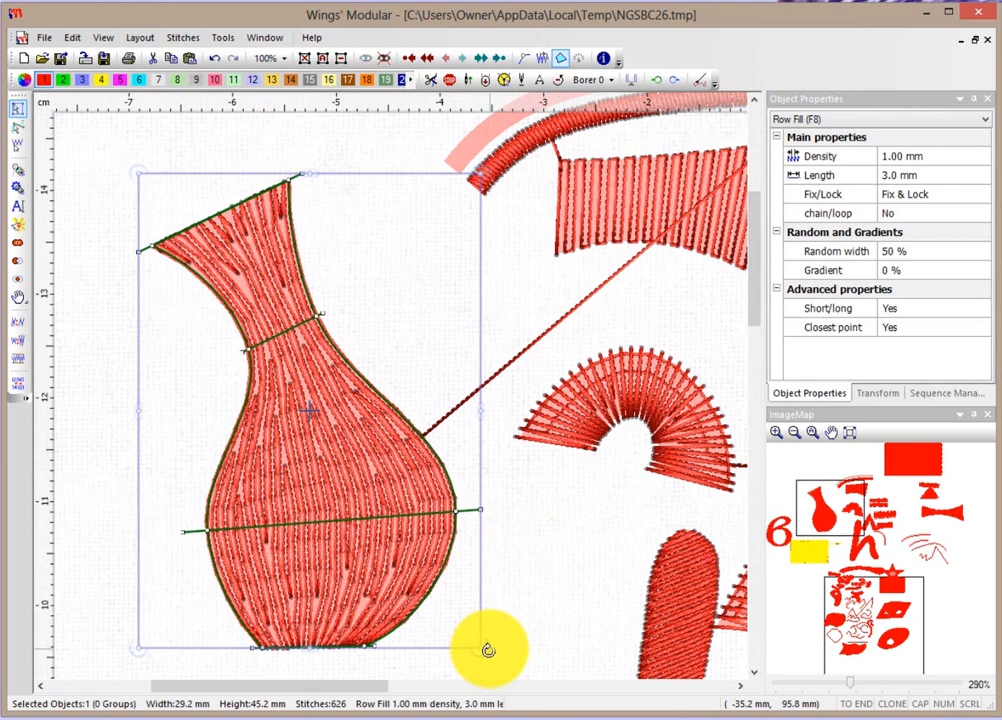
{"action": "left_click_drag", "start_coordinate": [488, 650], "coordinate": [540, 519]}
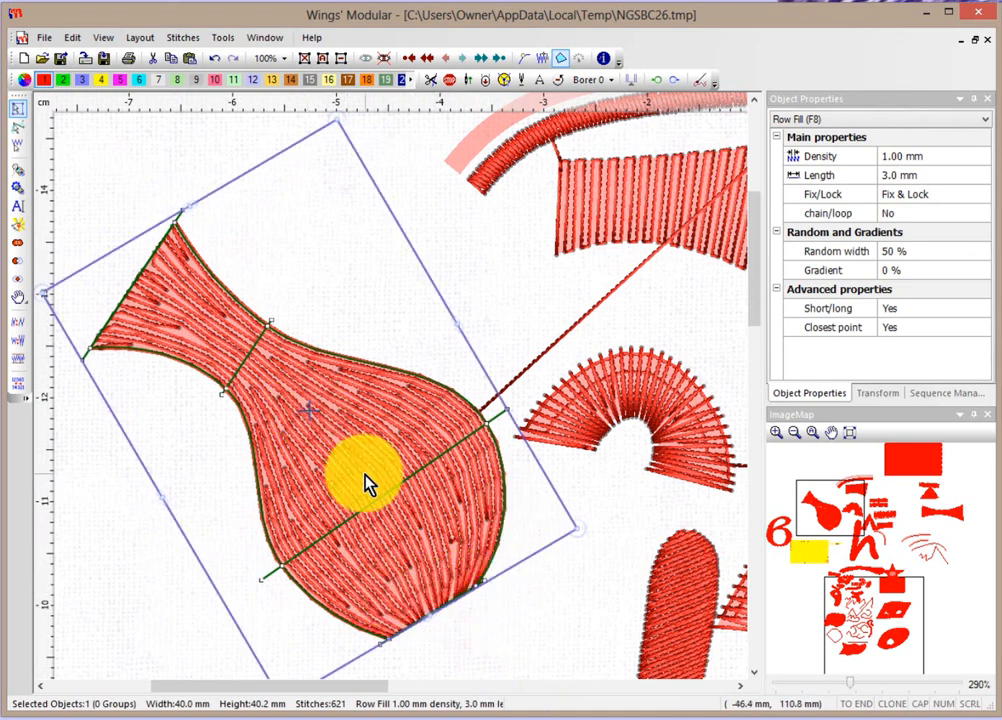
{"action": "mouse_move", "coordinate": [309, 411]}
{"action": "left_mouse_down"}
{"action": "mouse_move", "coordinate": [400, 512]}
{"action": "mouse_move", "coordinate": [436, 632]}
{"action": "mouse_move", "coordinate": [437, 620]}
{"action": "left_mouse_up"}
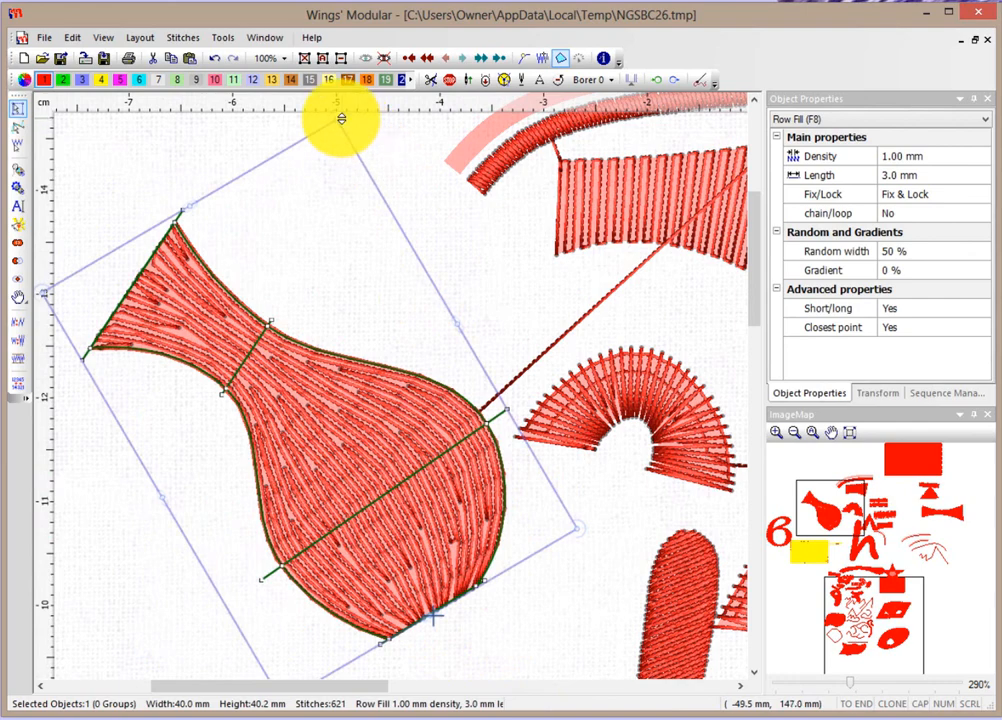
{"action": "left_click_drag", "start_coordinate": [345, 120], "coordinate": [593, 200]}
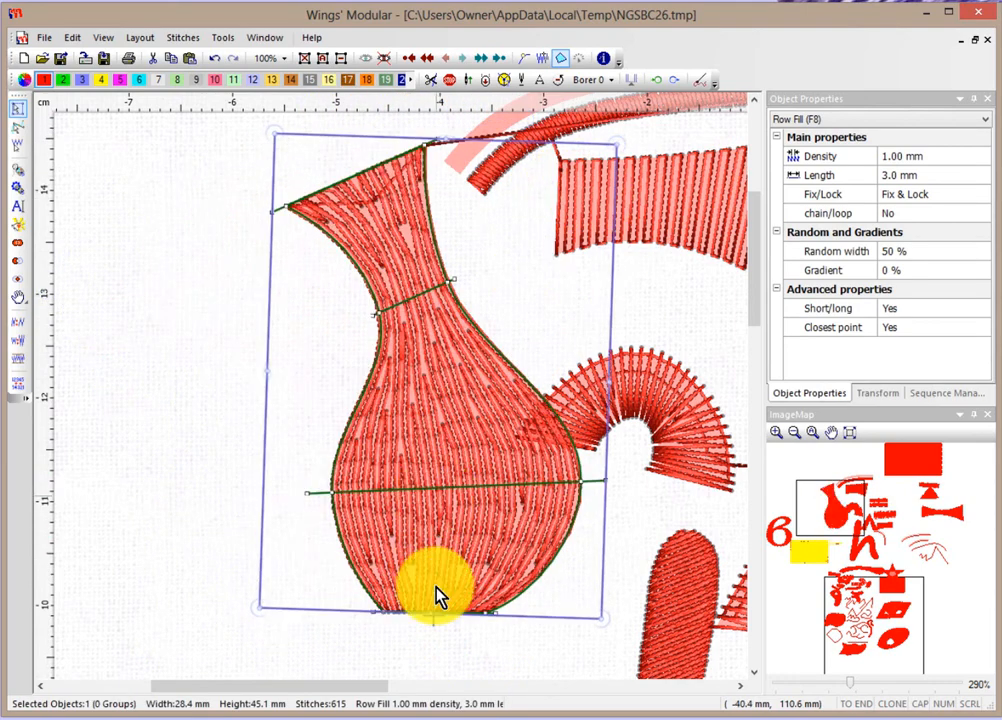
Step: Move the vase slightly back to the left and shrink it to about 22.9 mm wide and 40.7 mm high
{"action": "left_click_drag", "start_coordinate": [412, 455], "coordinate": [309, 456]}
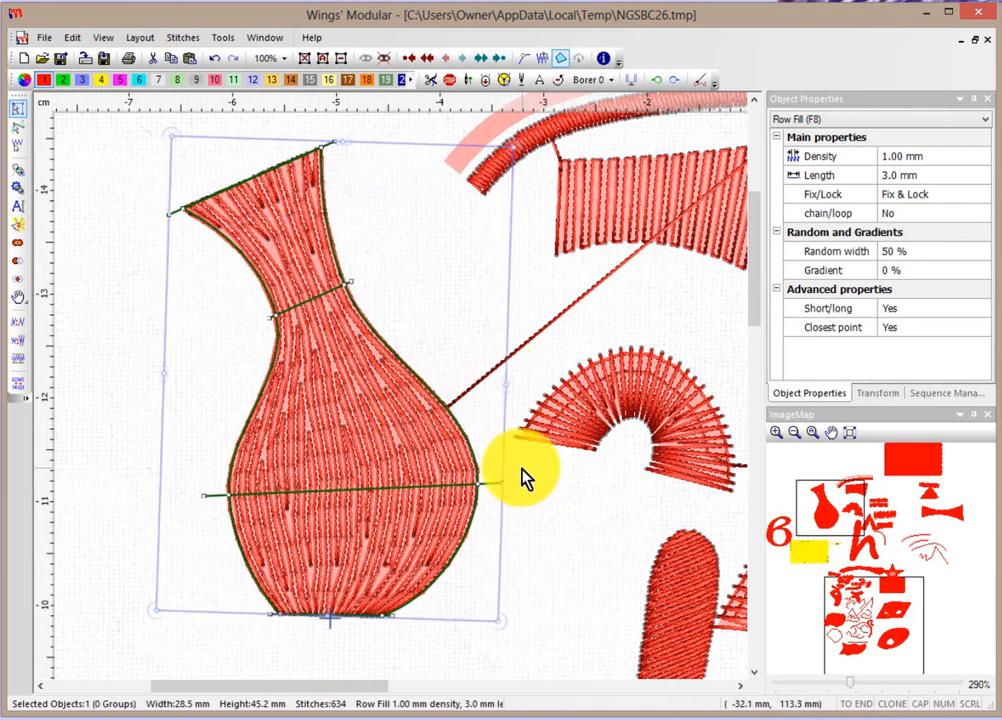
{"action": "left_click_drag", "start_coordinate": [497, 620], "coordinate": [450, 592]}
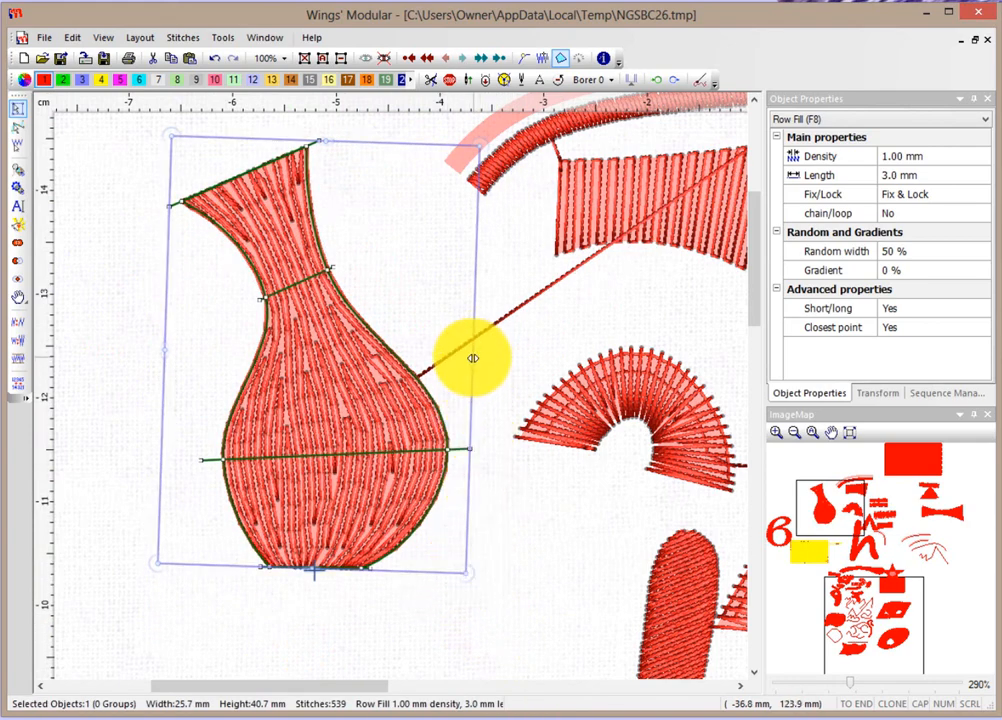
{"action": "left_click_drag", "start_coordinate": [472, 357], "coordinate": [441, 358]}
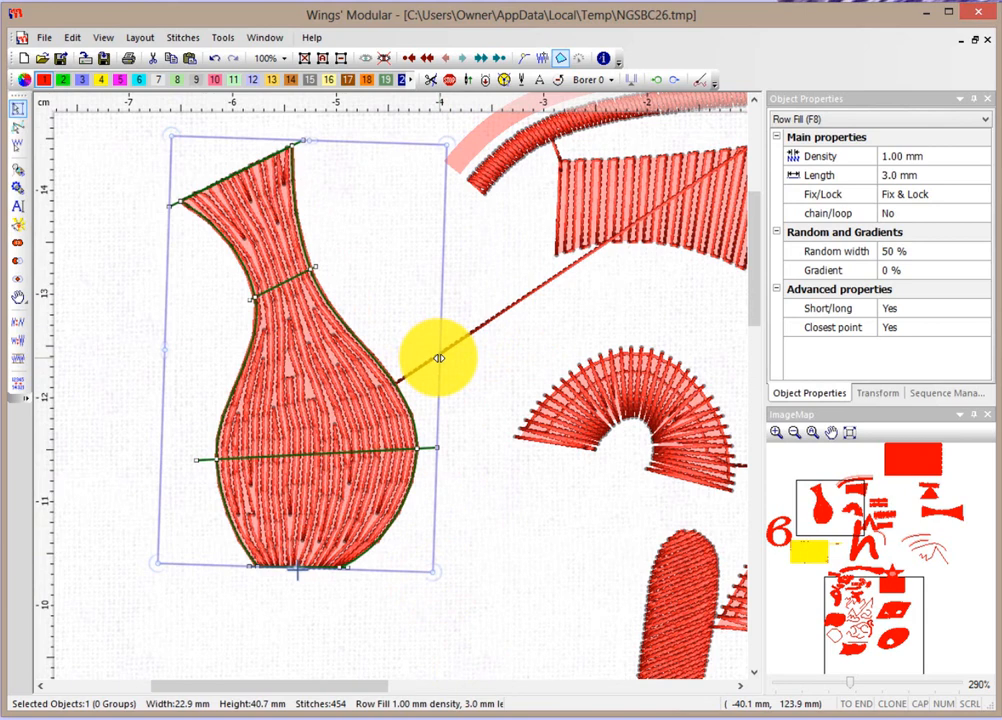
Step: Slant the vase vertically from its right side to about 24.1 mm wide and 42.2 mm high, and clear the selection
{"action": "left_click_drag", "start_coordinate": [439, 358], "coordinate": [463, 397]}
{"action": "left_click", "coordinate": [510, 467]}
{"action": "scroll", "coordinate": [521, 490], "scroll_direction": "down", "scroll_amount": 4}
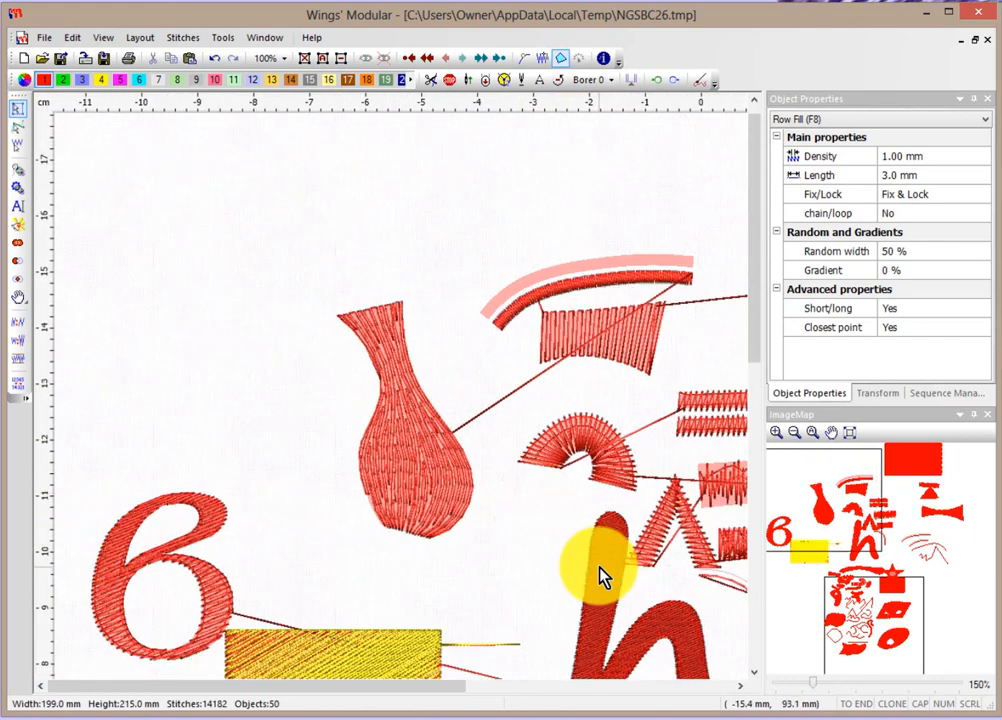
Step: Move the letter h into the empty area above the number 6 and slant it to the right, about 30.1 mm wide
{"action": "left_click_drag", "start_coordinate": [611, 608], "coordinate": [191, 277]}
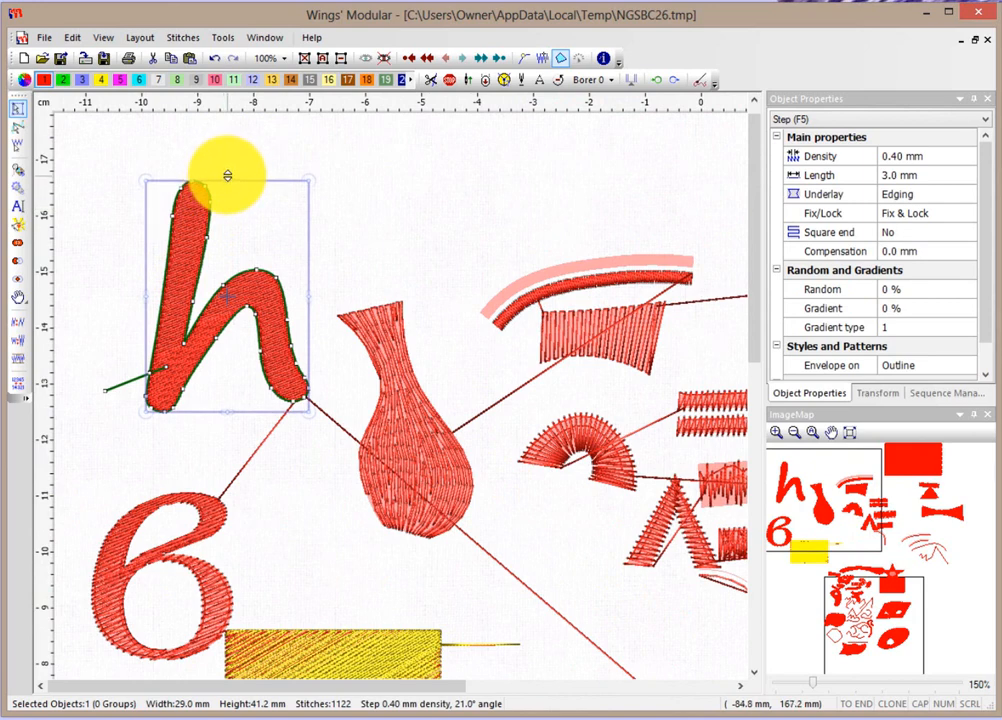
{"action": "left_click_drag", "start_coordinate": [228, 174], "coordinate": [262, 179]}
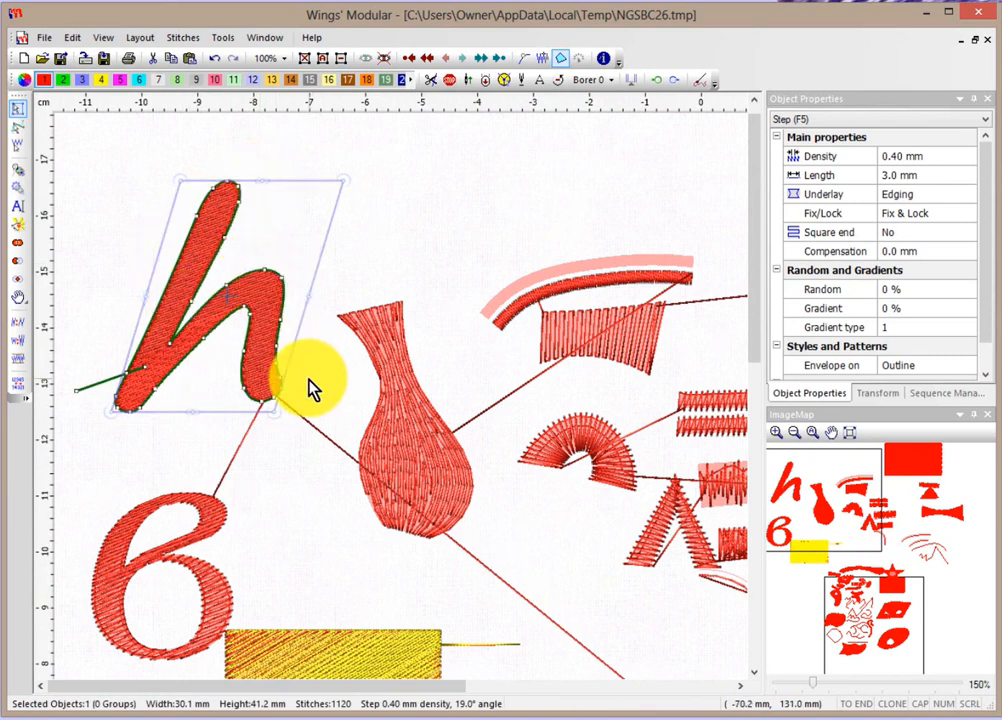
Step: Rotate the letter h counterclockwise around a pivot at its lower-left corner to about 28.4 mm wide and 44.3 mm high, and deselect it
{"action": "left_click_drag", "start_coordinate": [347, 168], "coordinate": [312, 184]}
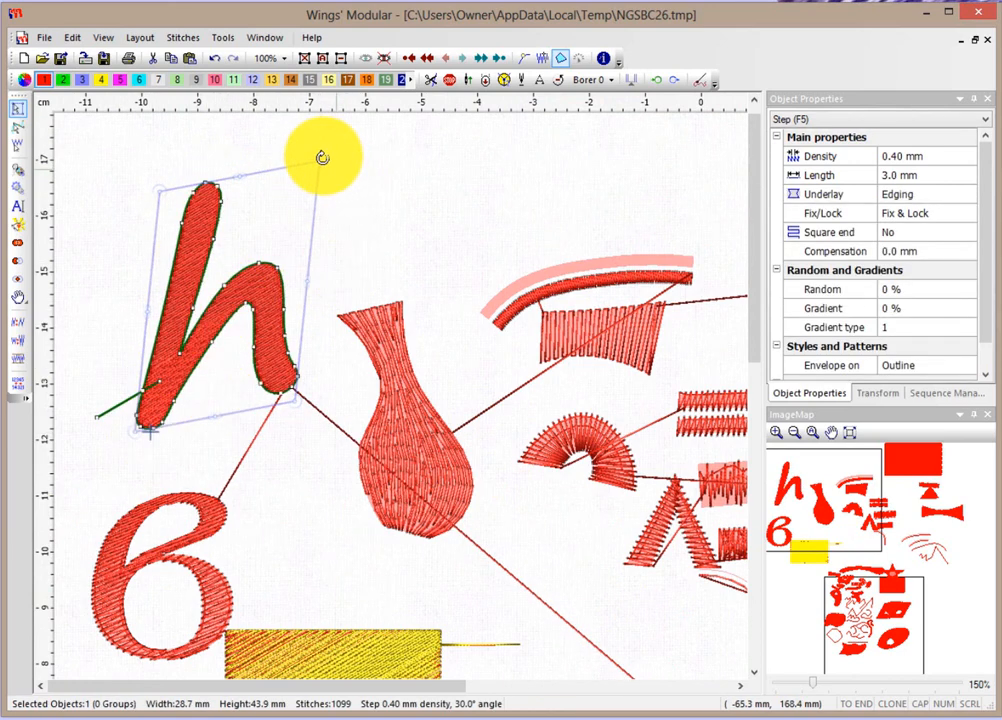
{"action": "left_click_drag", "start_coordinate": [322, 157], "coordinate": [297, 193]}
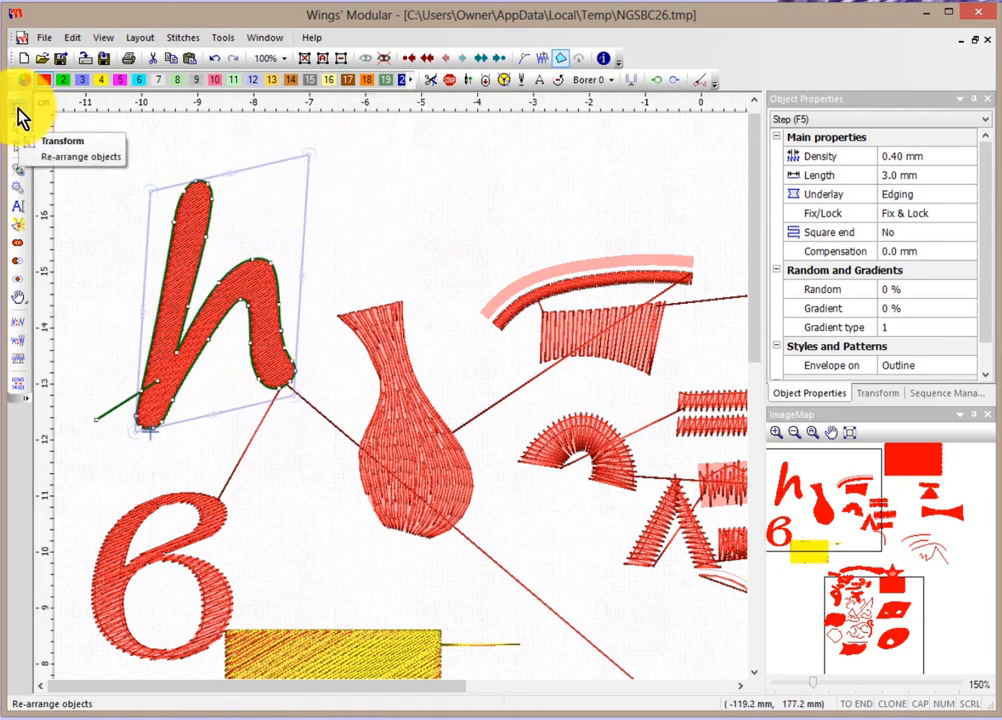
{"action": "left_click", "coordinate": [374, 192]}
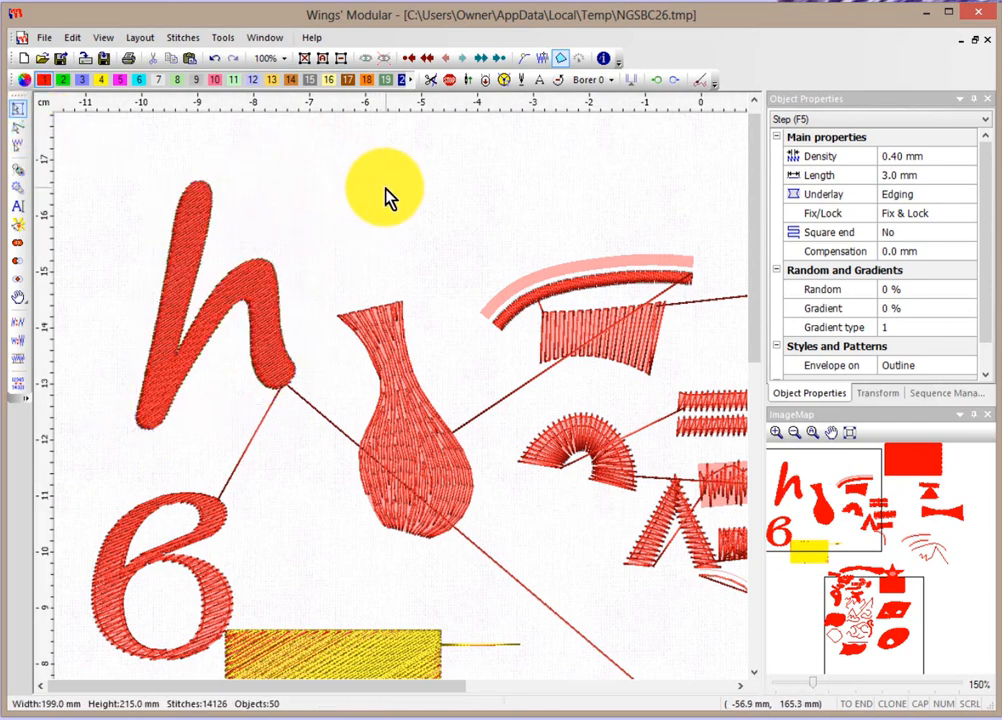
Step: Move the letter h numerically by an X distance of 10 mm and a Y distance of 0 mm
{"action": "left_click", "coordinate": [196, 233]}
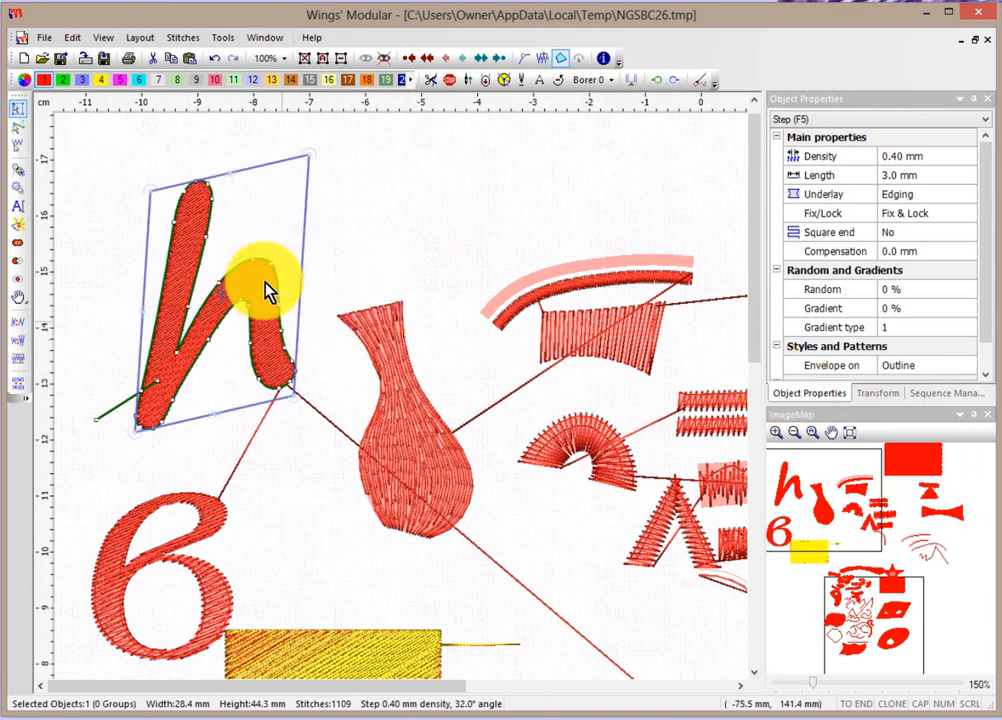
{"action": "left_click", "coordinate": [872, 396]}
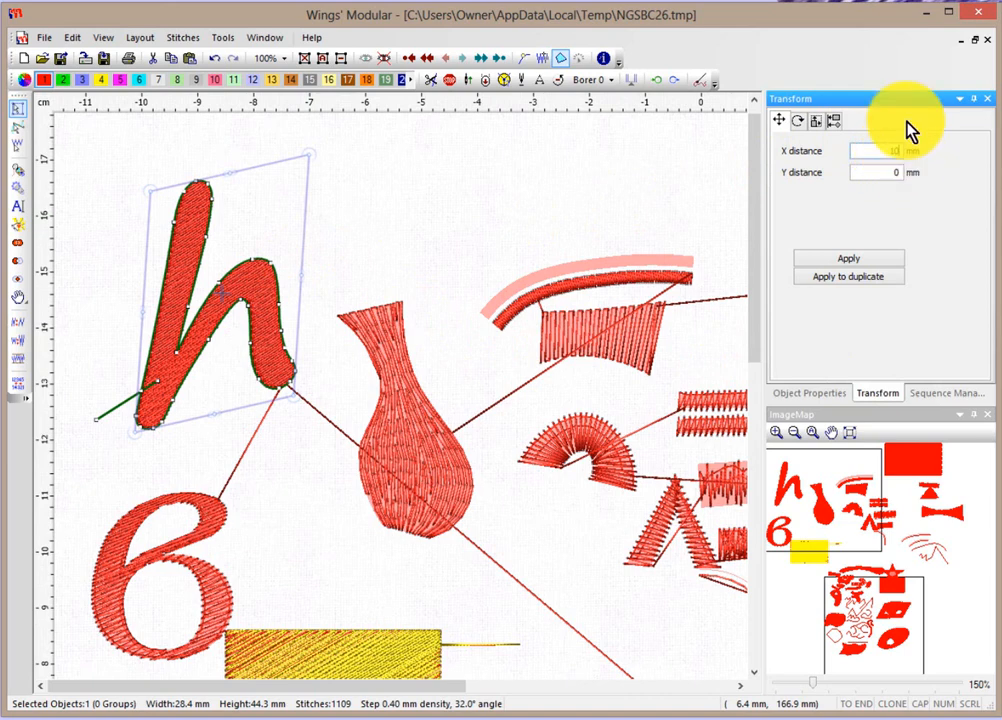
{"action": "left_click", "coordinate": [882, 259]}
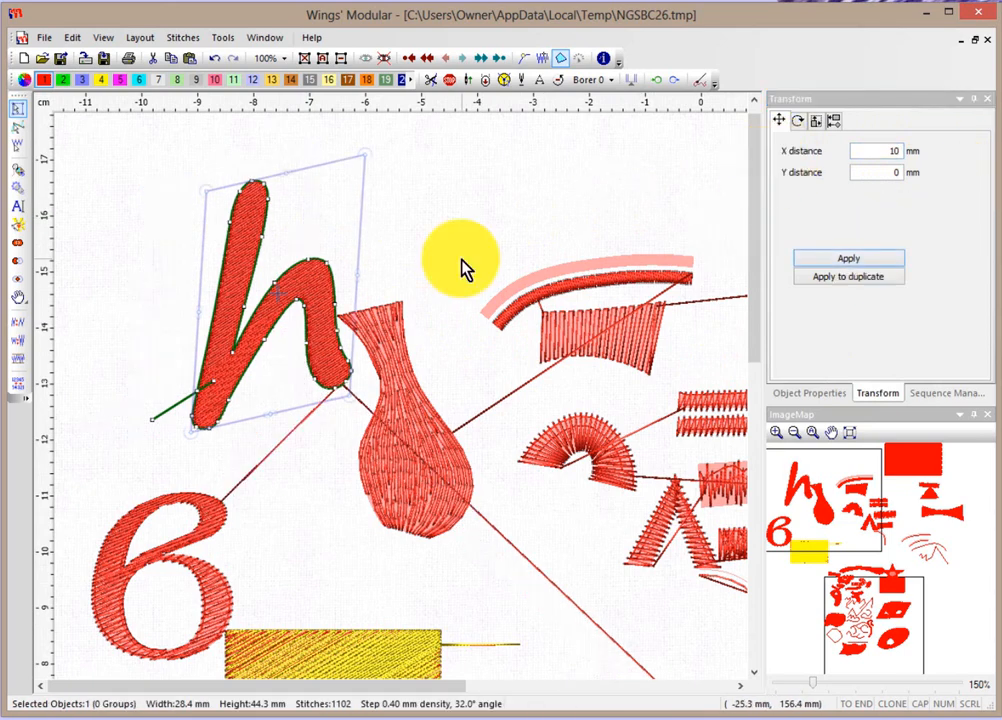
Step: Examine the numeric rotation, scaling and alignment options for the letter h, and clear the selection
{"action": "left_click", "coordinate": [797, 120]}
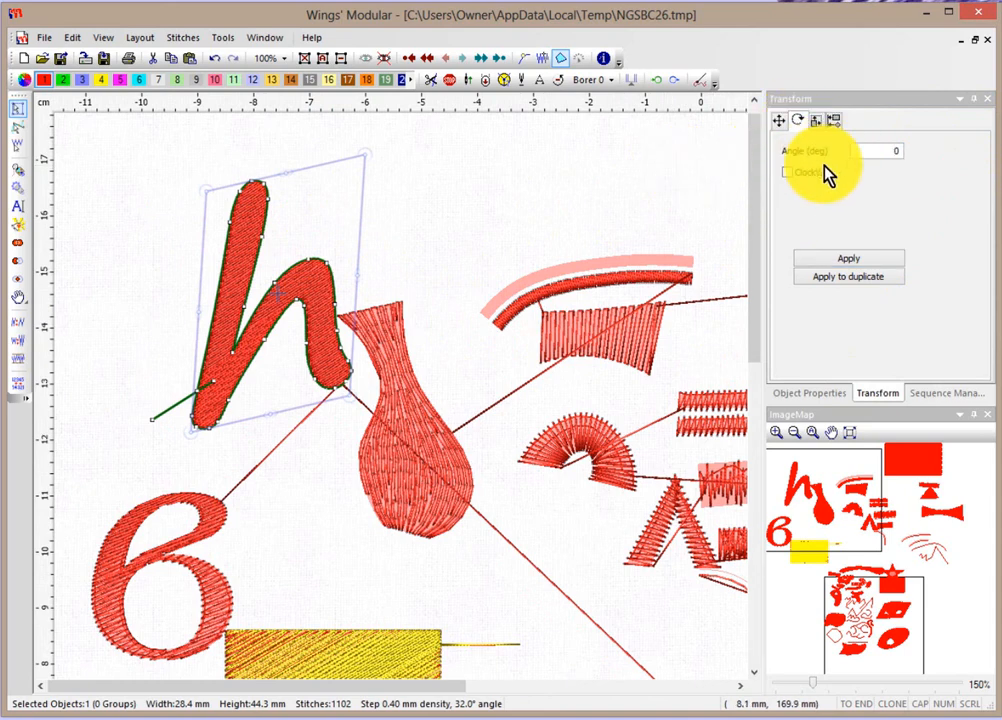
{"action": "left_click", "coordinate": [815, 123]}
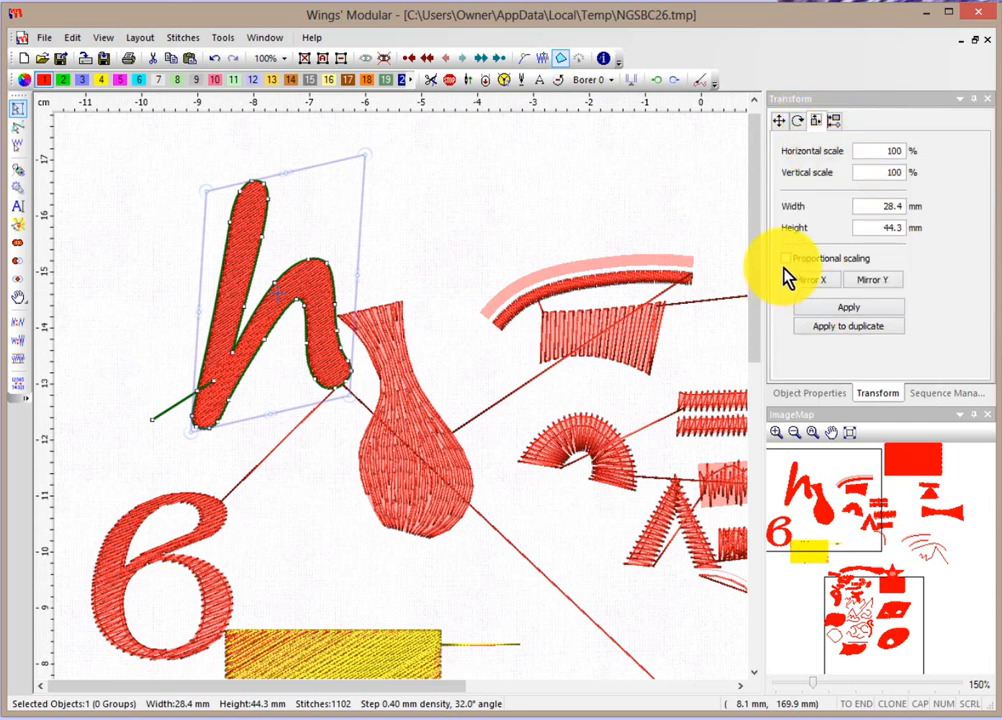
{"action": "left_click", "coordinate": [834, 120]}
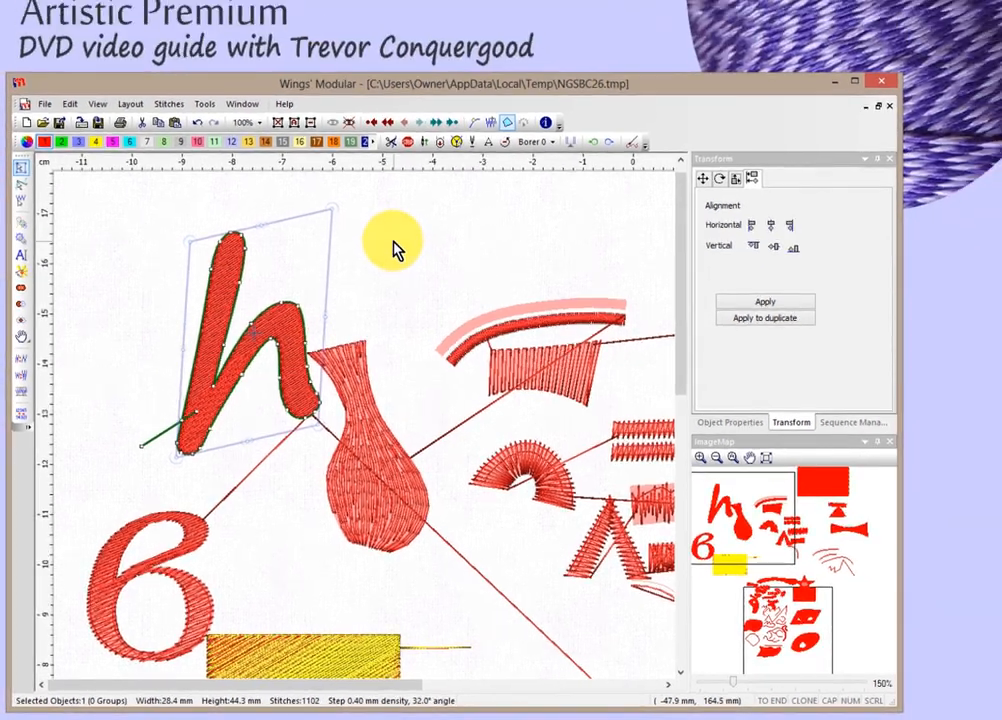
{"action": "left_click", "coordinate": [436, 190]}
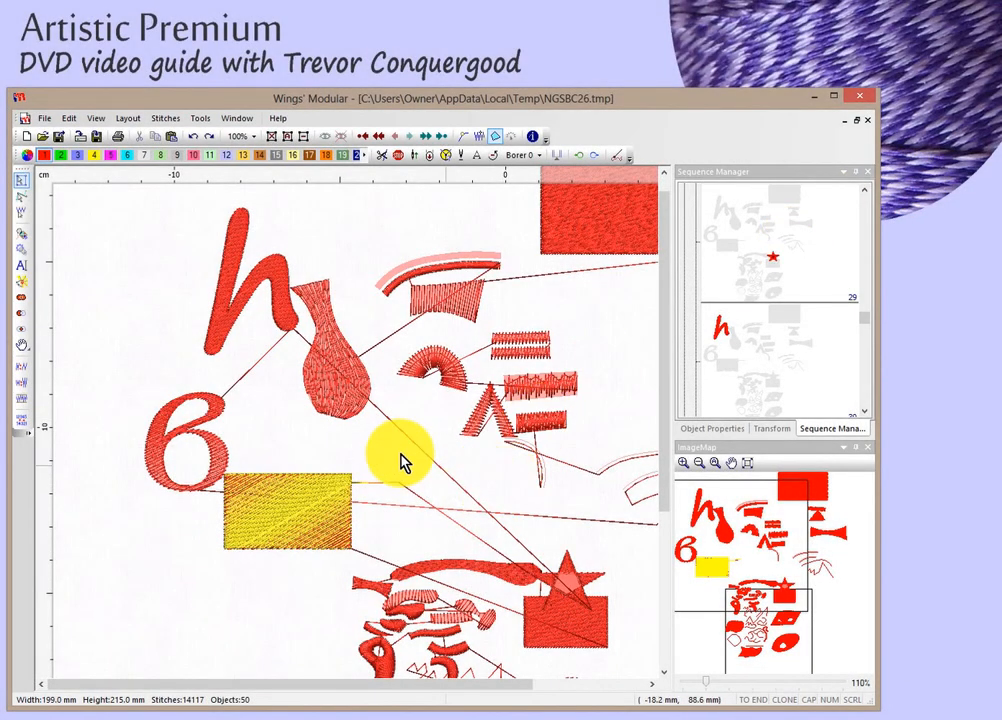
Step: Select the vase and examine the Order commands for changing its sequence, closing them without choosing one and deselecting it
{"action": "left_click", "coordinate": [347, 391]}
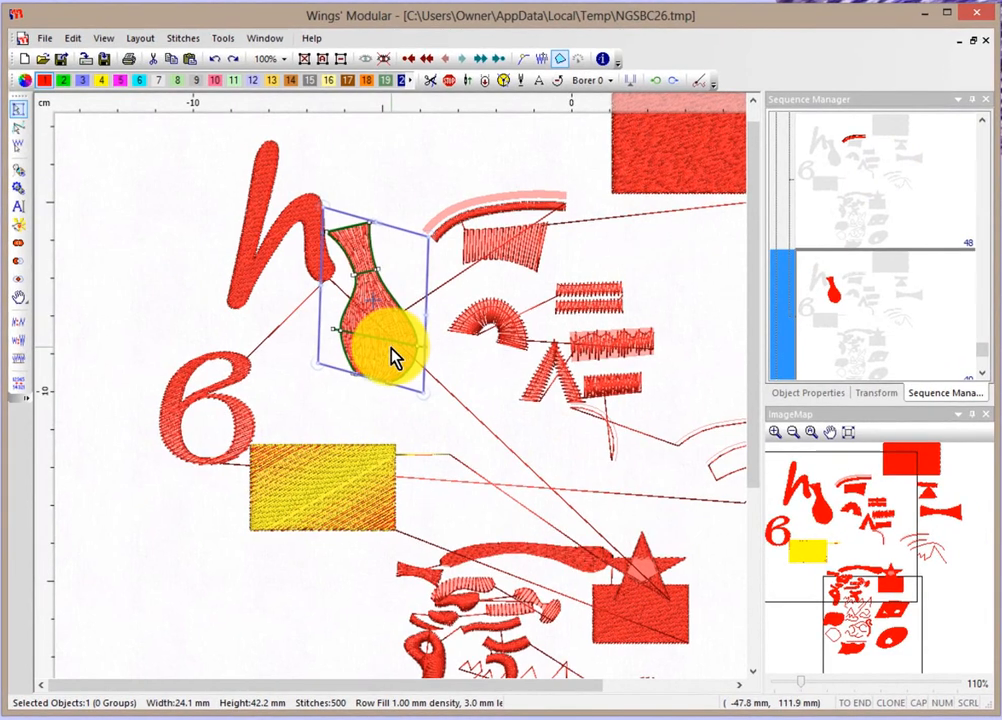
{"action": "right_click", "coordinate": [375, 321]}
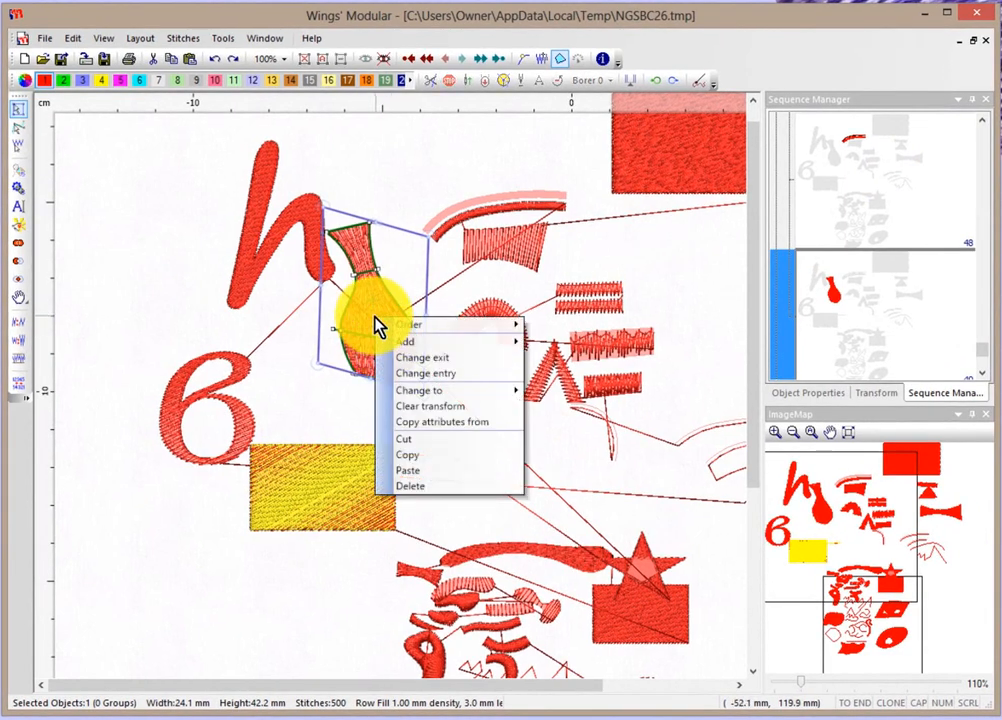
{"action": "mouse_move", "coordinate": [414, 326]}
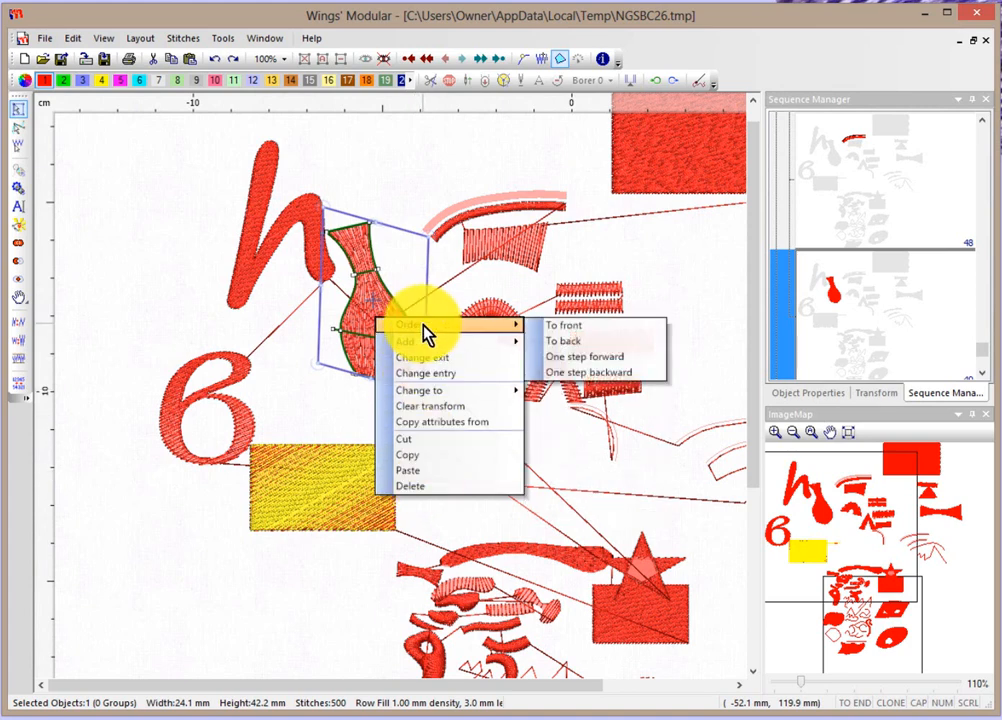
{"action": "left_click", "coordinate": [400, 183]}
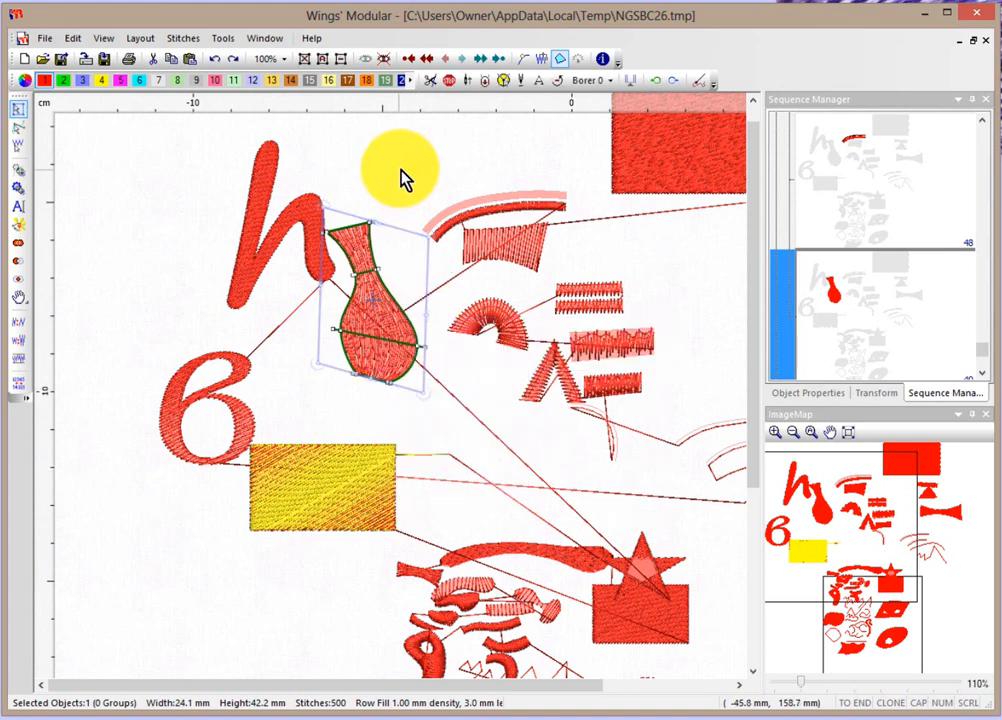
{"action": "left_click", "coordinate": [175, 148]}
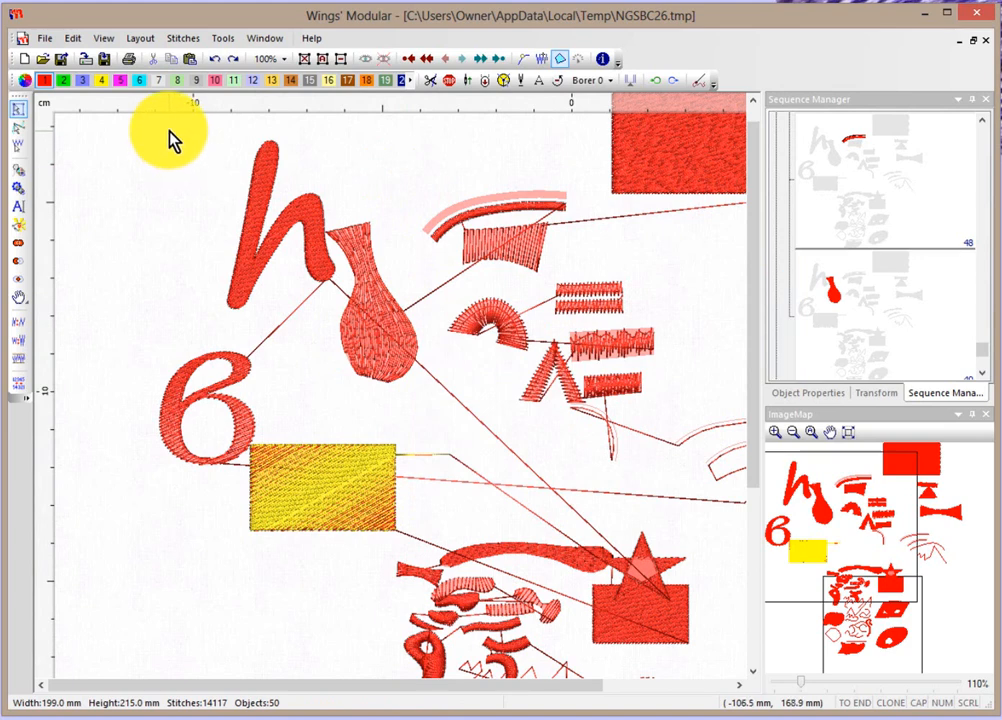
Step: Select the letter h and the vase together by area, group them, and reselect them as one group
{"action": "left_click_drag", "start_coordinate": [156, 131], "coordinate": [438, 425]}
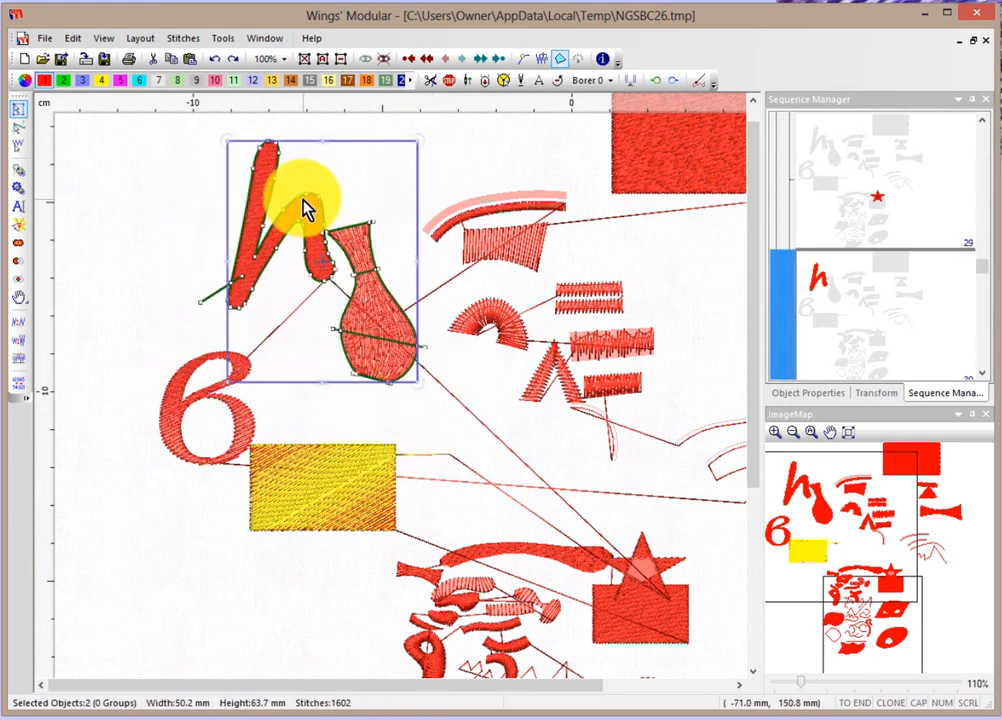
{"action": "right_click", "coordinate": [382, 312]}
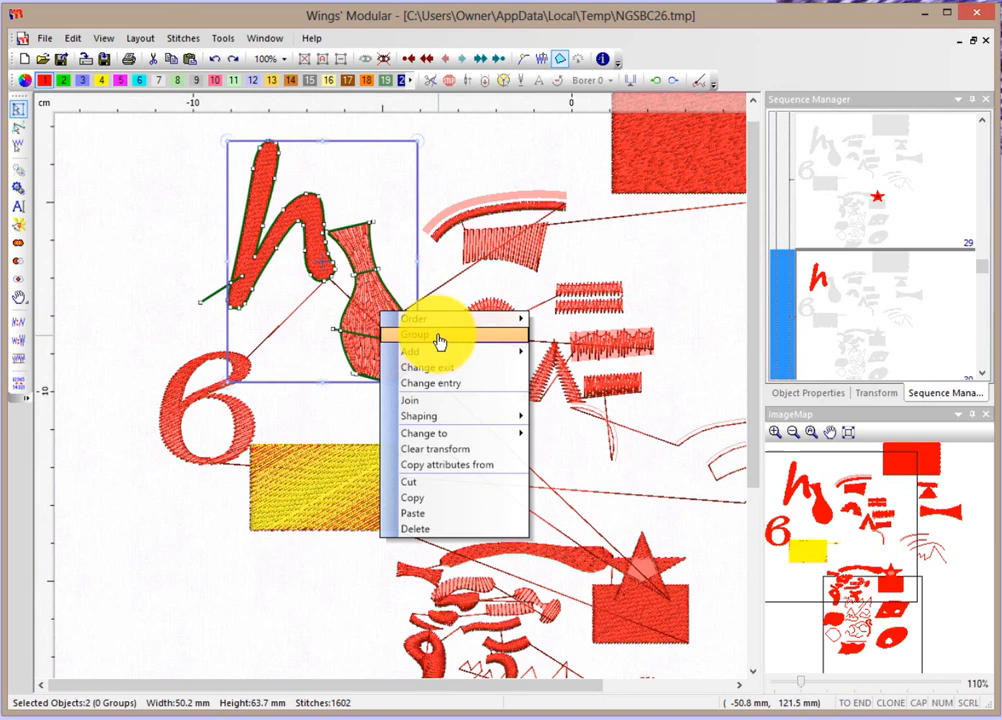
{"action": "key", "text": "Escape"}
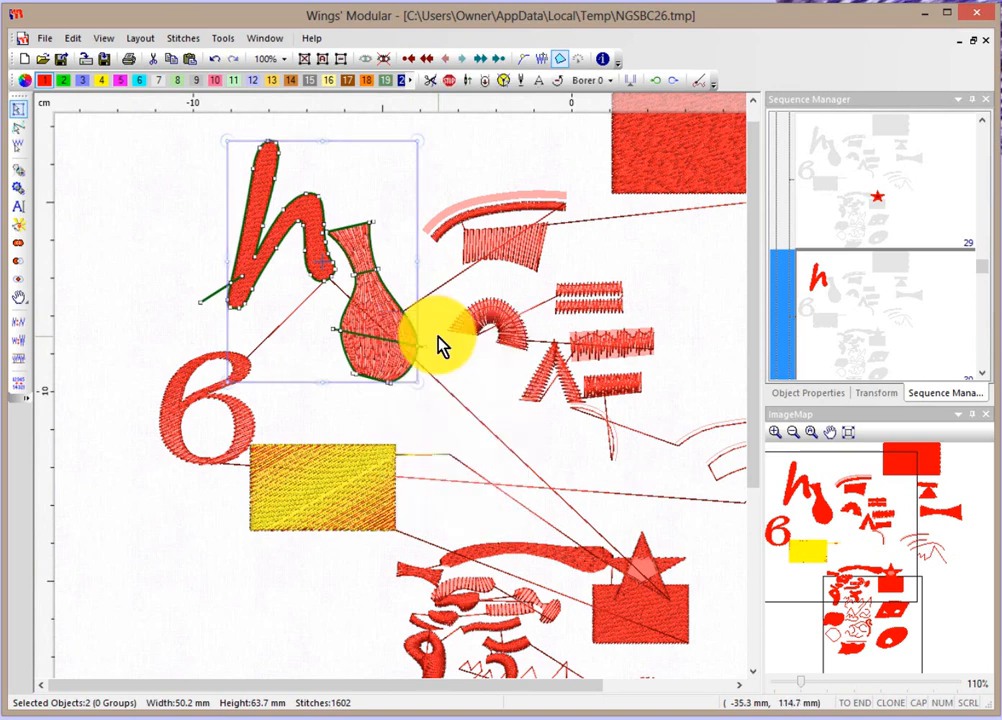
{"action": "left_click", "coordinate": [160, 236]}
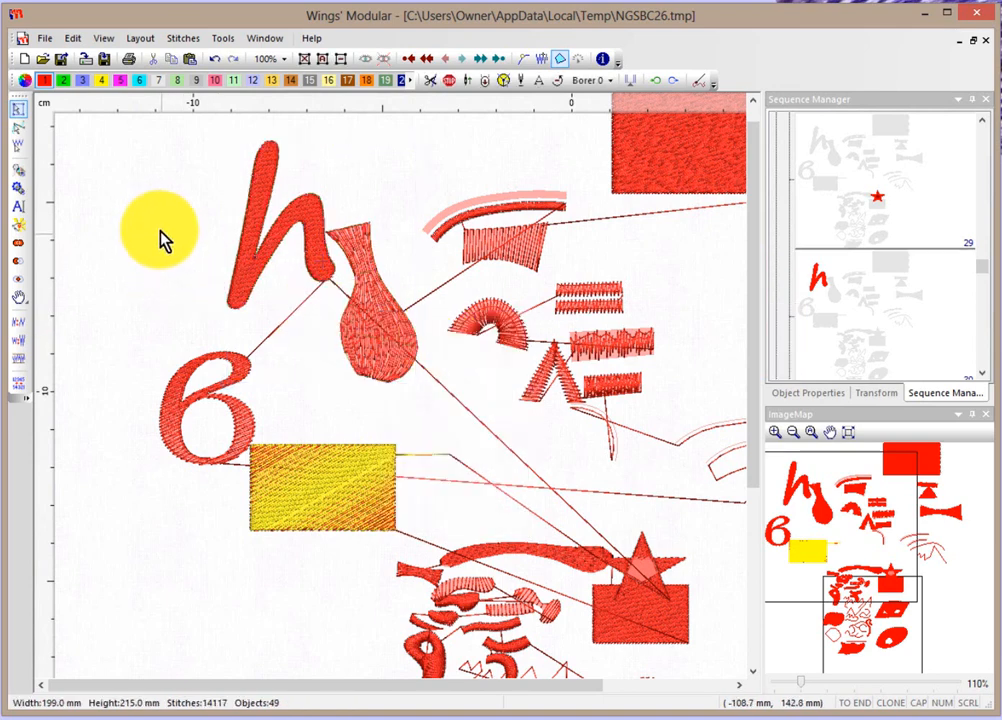
{"action": "left_click", "coordinate": [251, 272]}
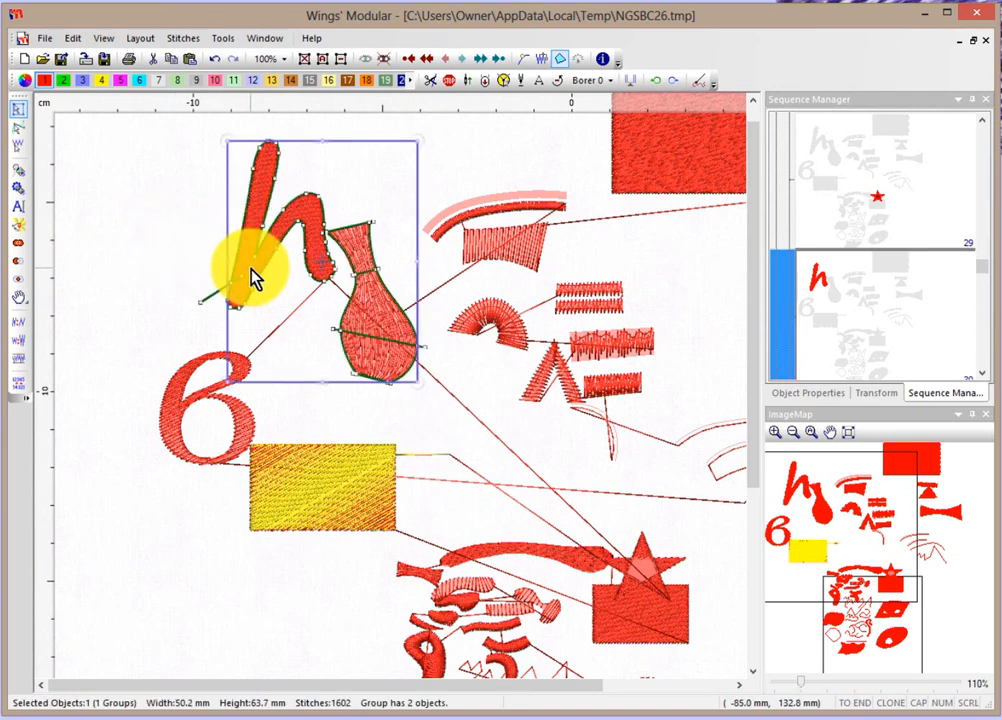
{"action": "left_click_drag", "start_coordinate": [250, 278], "coordinate": [356, 240]}
Step: Ungroup the letter h and the vase, and clear the selection
{"action": "right_click", "coordinate": [359, 246]}
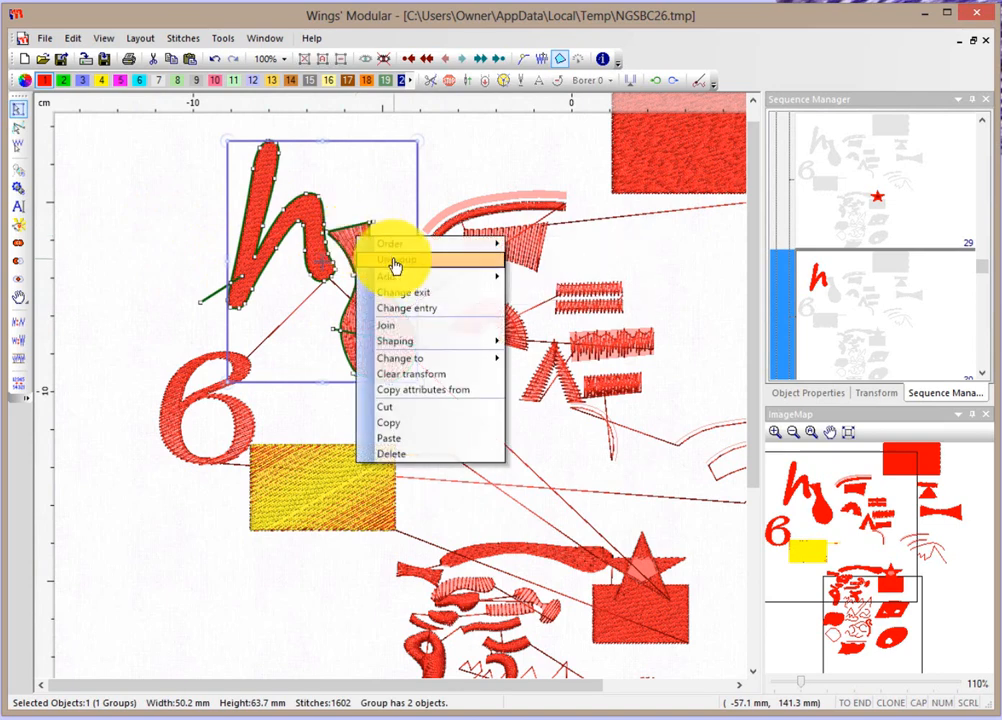
{"action": "left_click", "coordinate": [394, 264]}
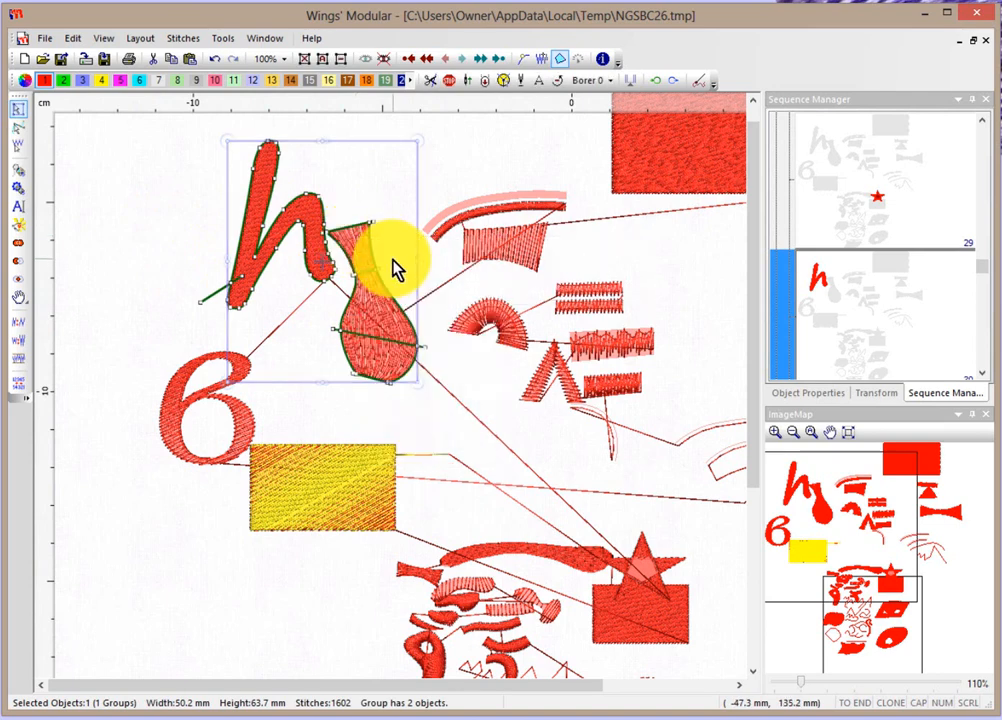
{"action": "left_click", "coordinate": [127, 219]}
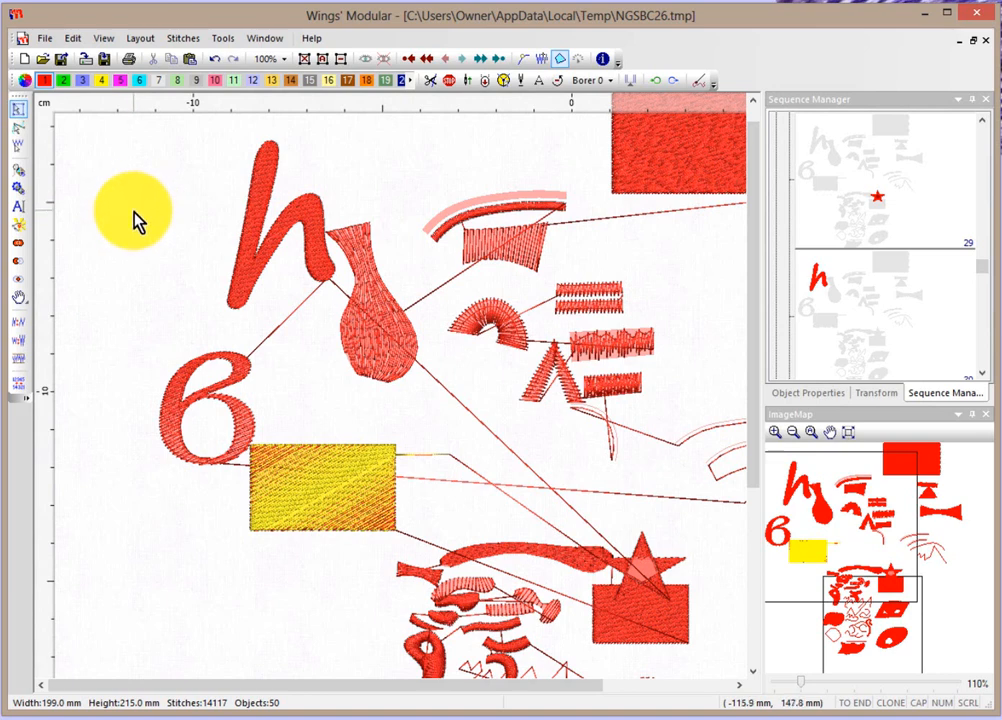
Step: Select the vase, view its available object commands without choosing one, and clear the selection
{"action": "left_click", "coordinate": [366, 293]}
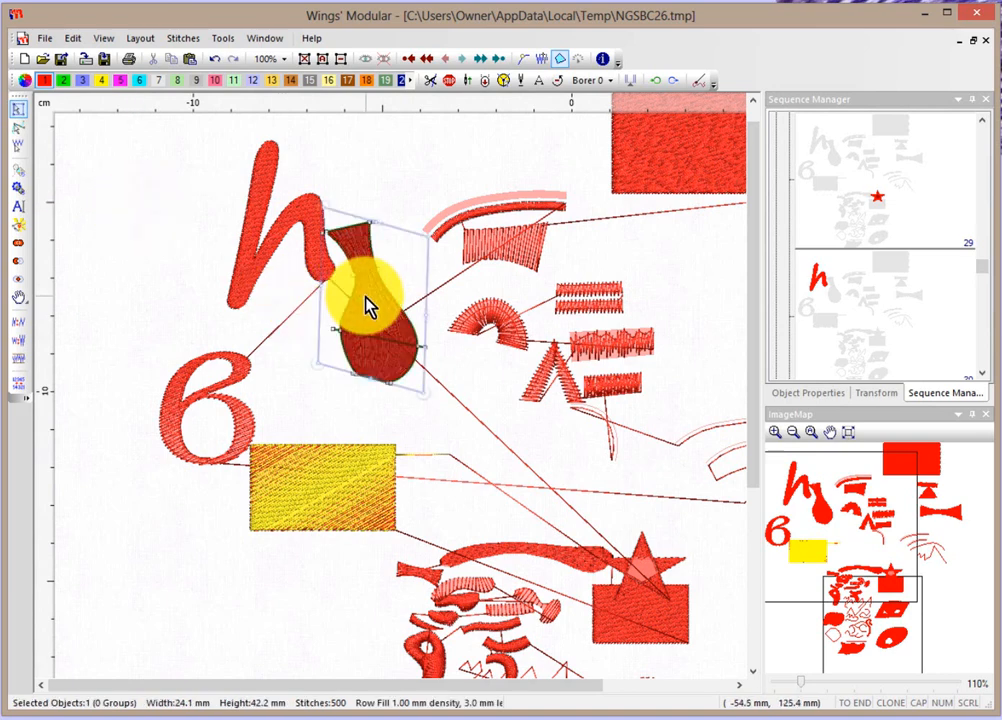
{"action": "right_click", "coordinate": [369, 302]}
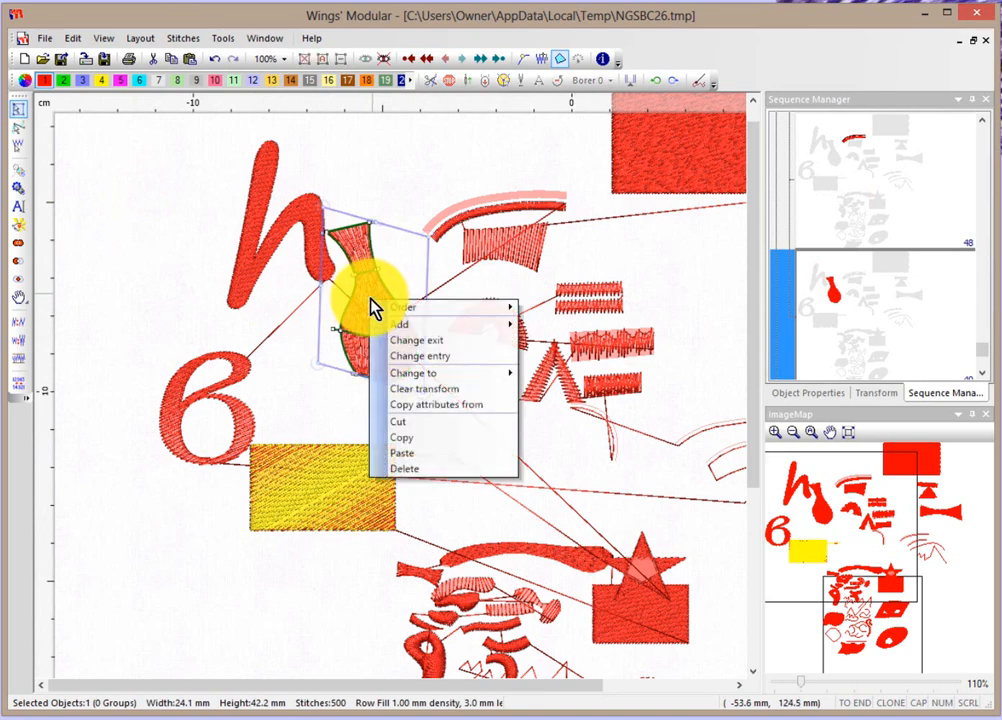
{"action": "key", "text": "Escape"}
{"action": "left_click", "coordinate": [383, 165]}
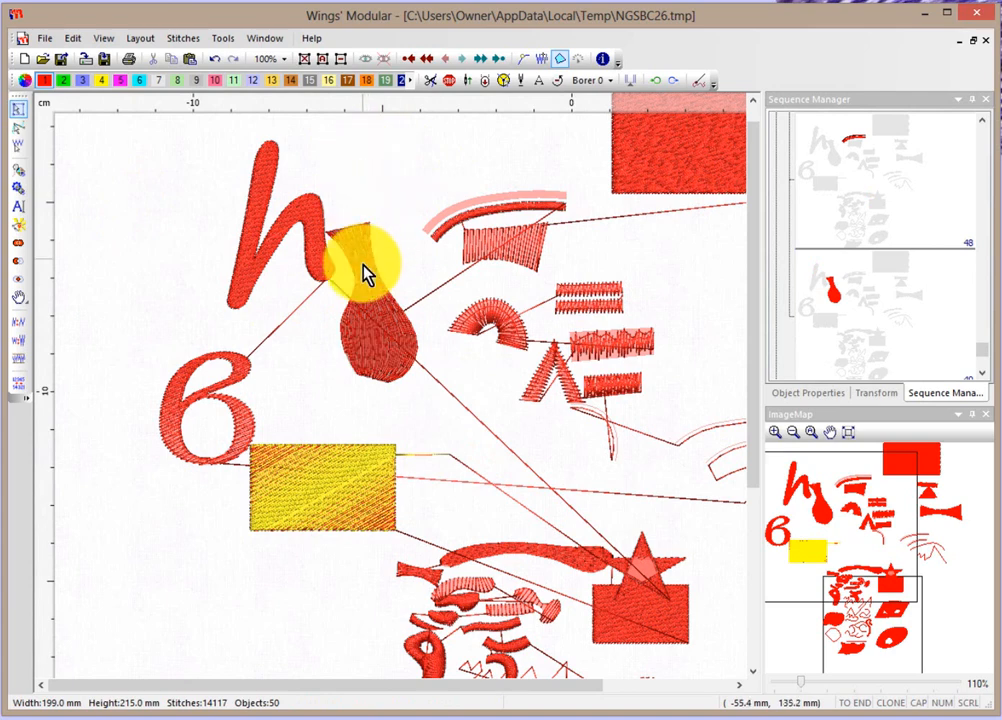
Step: Select the letter h beside the vase and change its sequence order with To front
{"action": "key", "text": "z"}
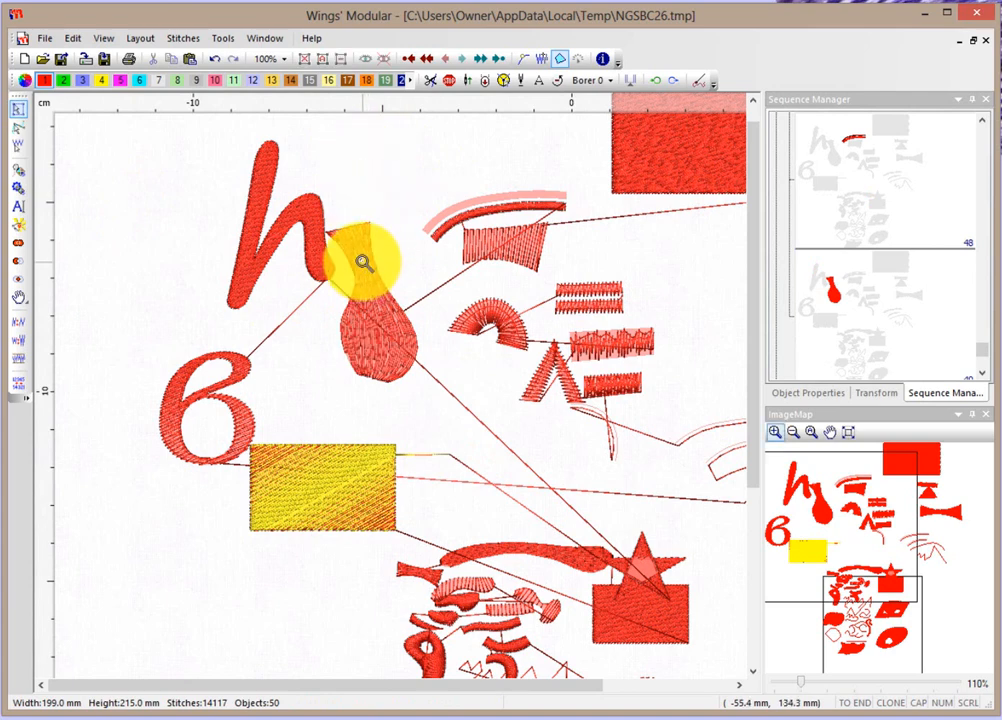
{"action": "left_click_drag", "start_coordinate": [184, 141], "coordinate": [461, 407]}
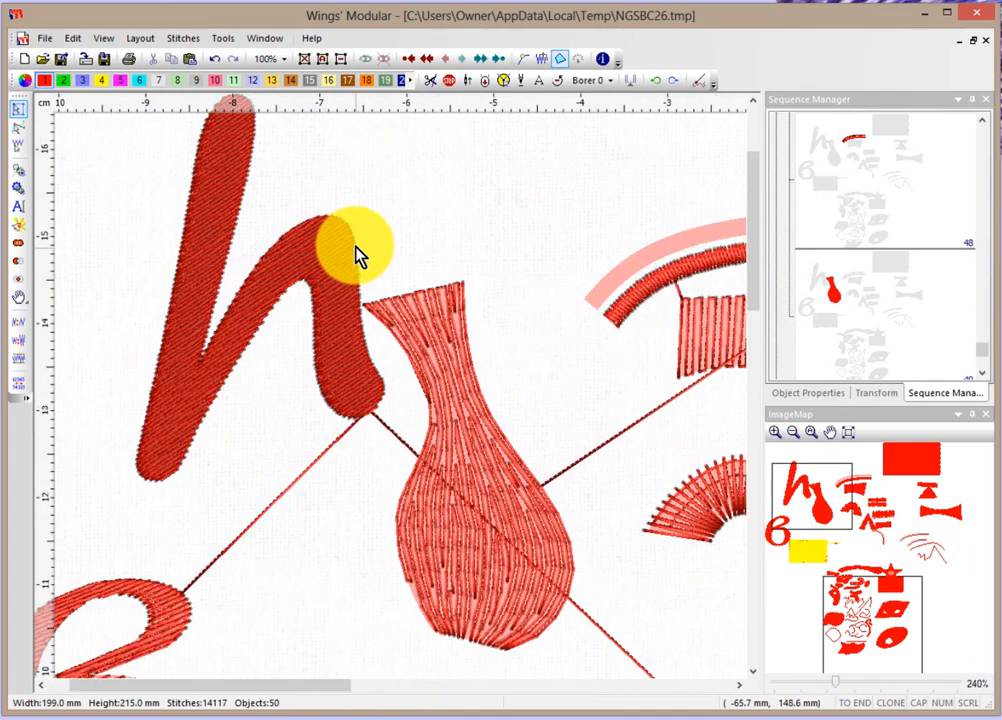
{"action": "left_click", "coordinate": [432, 330]}
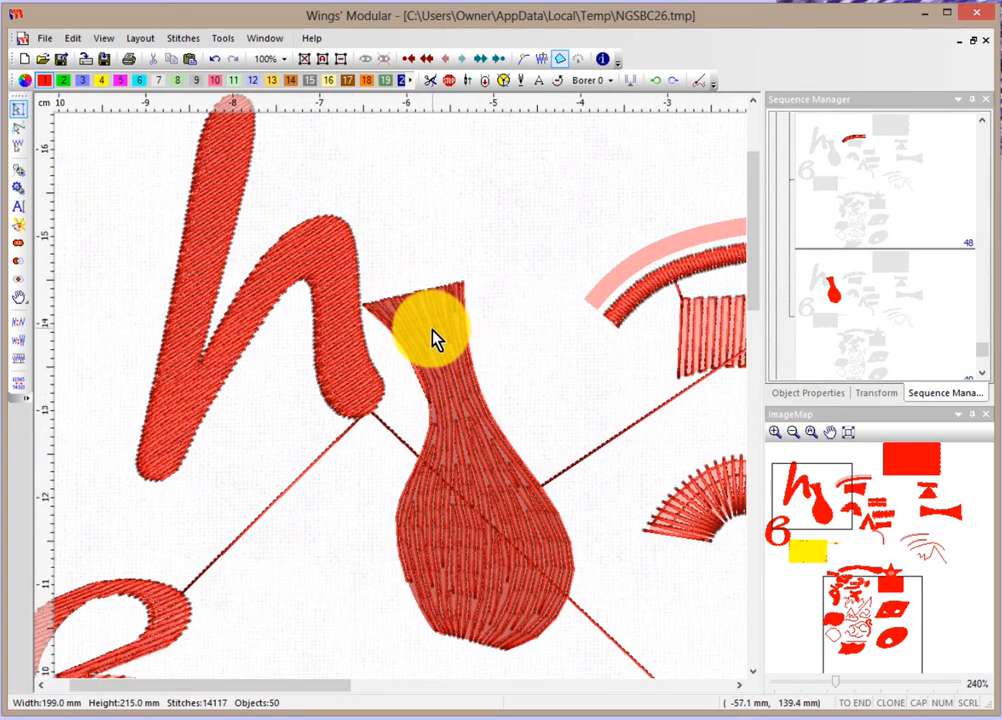
{"action": "left_click", "coordinate": [331, 262]}
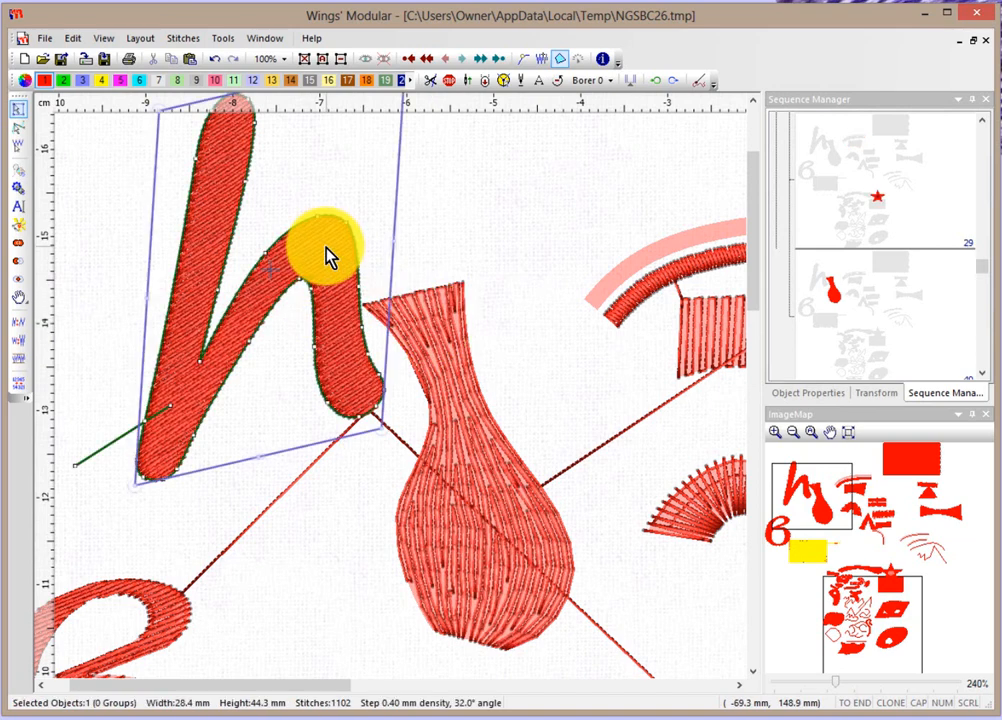
{"action": "right_click", "coordinate": [325, 246]}
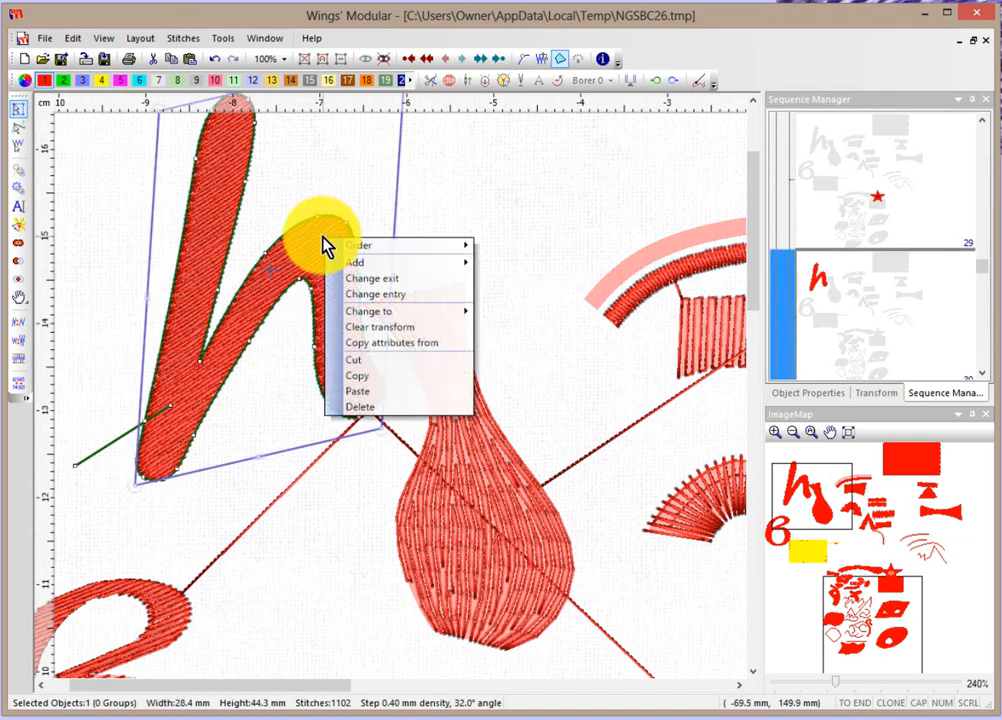
{"action": "mouse_move", "coordinate": [409, 251]}
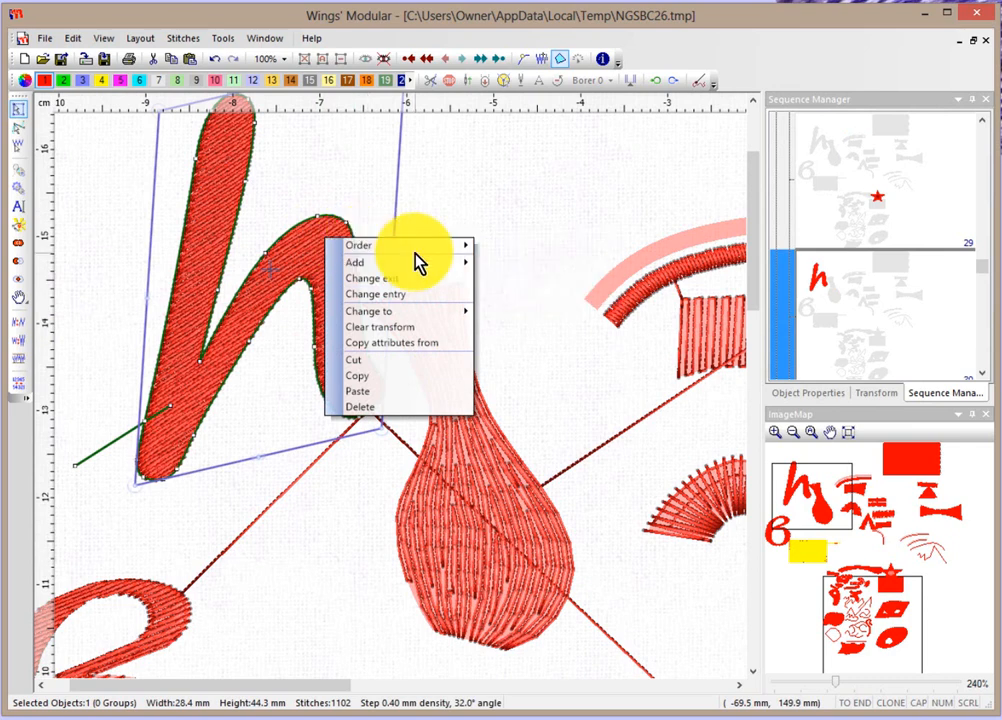
{"action": "left_click", "coordinate": [970, 372]}
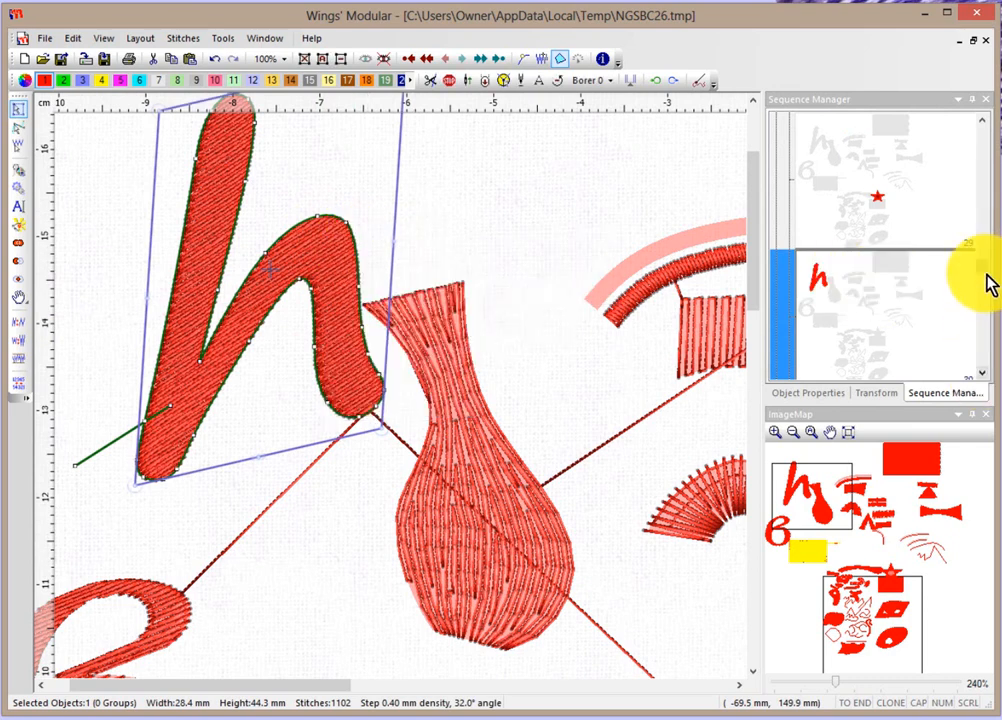
{"action": "scroll", "coordinate": [986, 284], "scroll_direction": "down", "scroll_amount": 1}
{"action": "scroll", "coordinate": [986, 280], "scroll_direction": "up", "scroll_amount": 1}
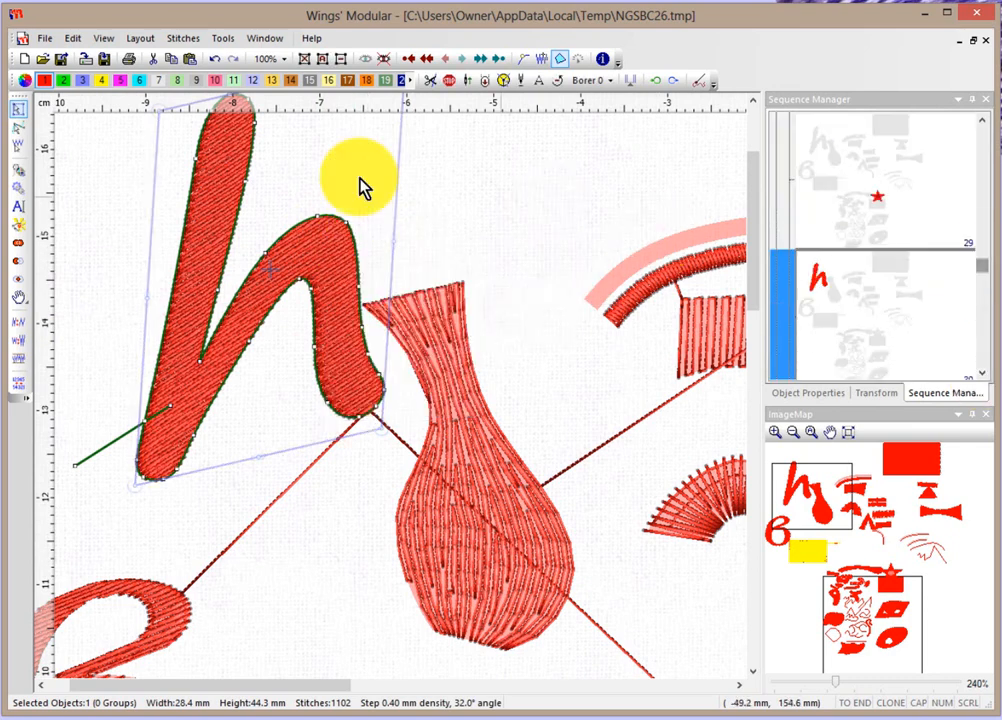
{"action": "right_click", "coordinate": [307, 255]}
{"action": "mouse_move", "coordinate": [336, 262]}
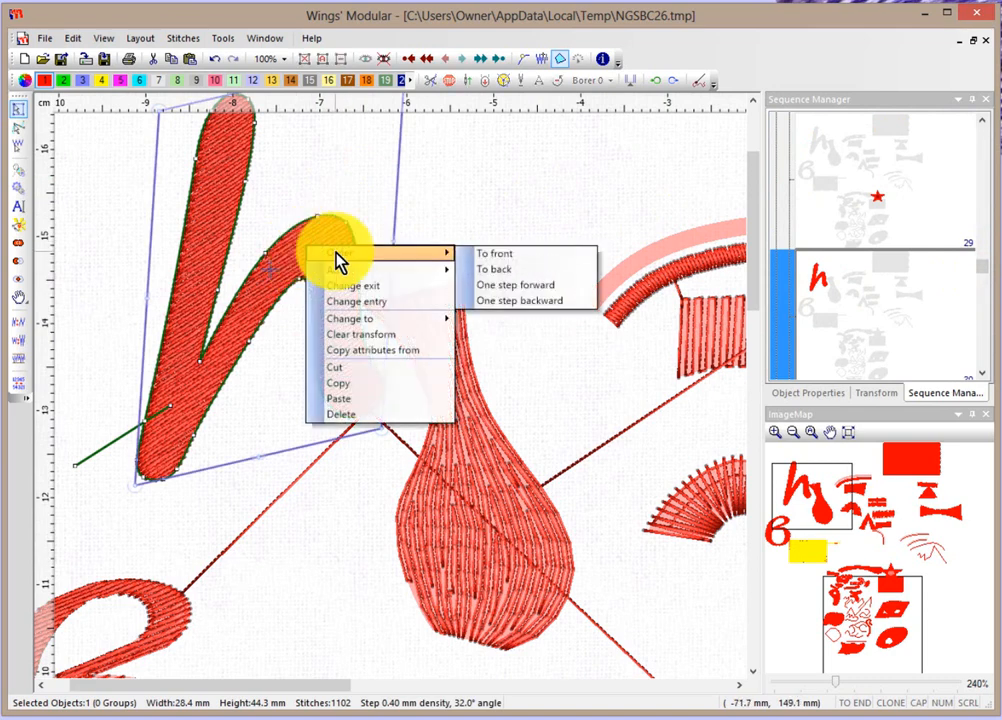
{"action": "left_click", "coordinate": [520, 262]}
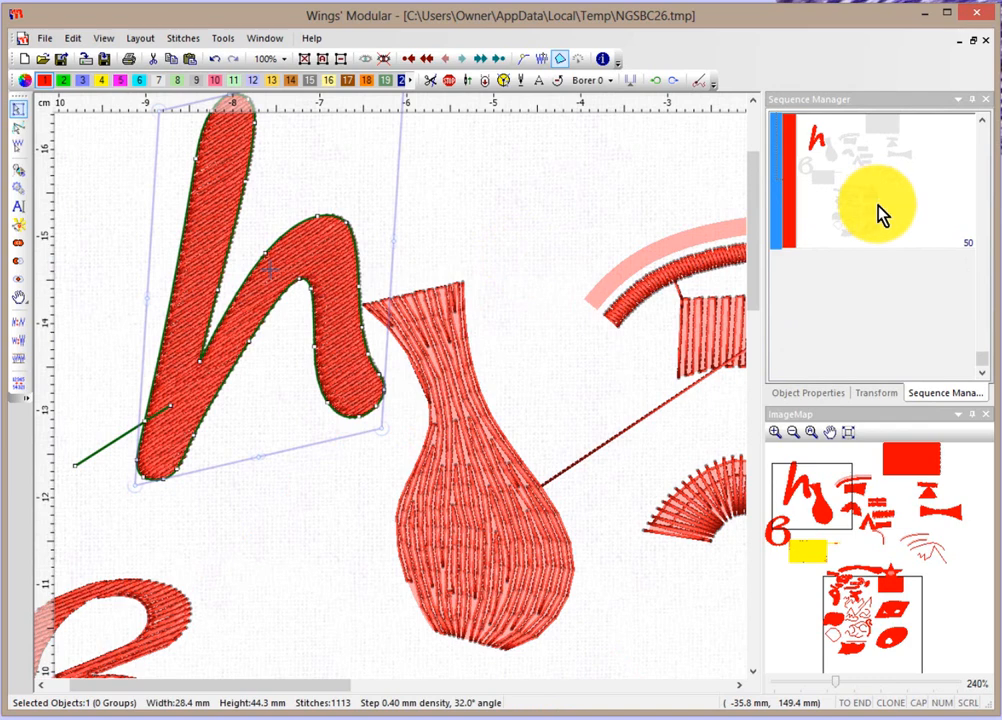
Step: Examine the end of the sequence around the vase, selecting the yellow rectangle and reselecting the letter h from the sequence list
{"action": "left_click", "coordinate": [981, 121]}
{"action": "left_click", "coordinate": [981, 122]}
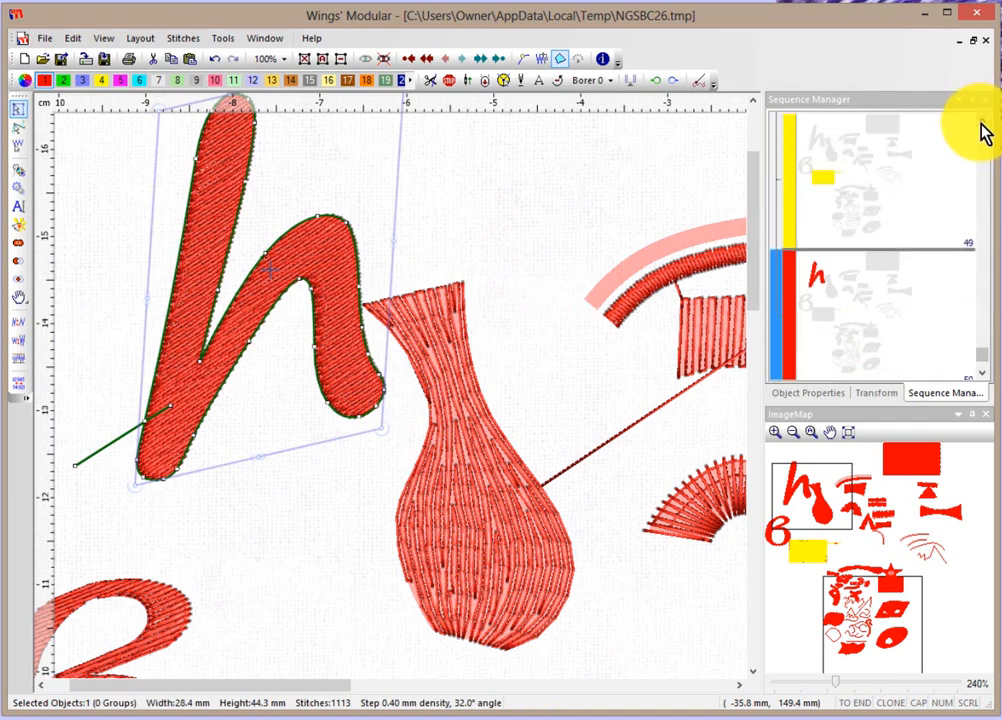
{"action": "left_click", "coordinate": [982, 123]}
{"action": "left_click", "coordinate": [982, 123]}
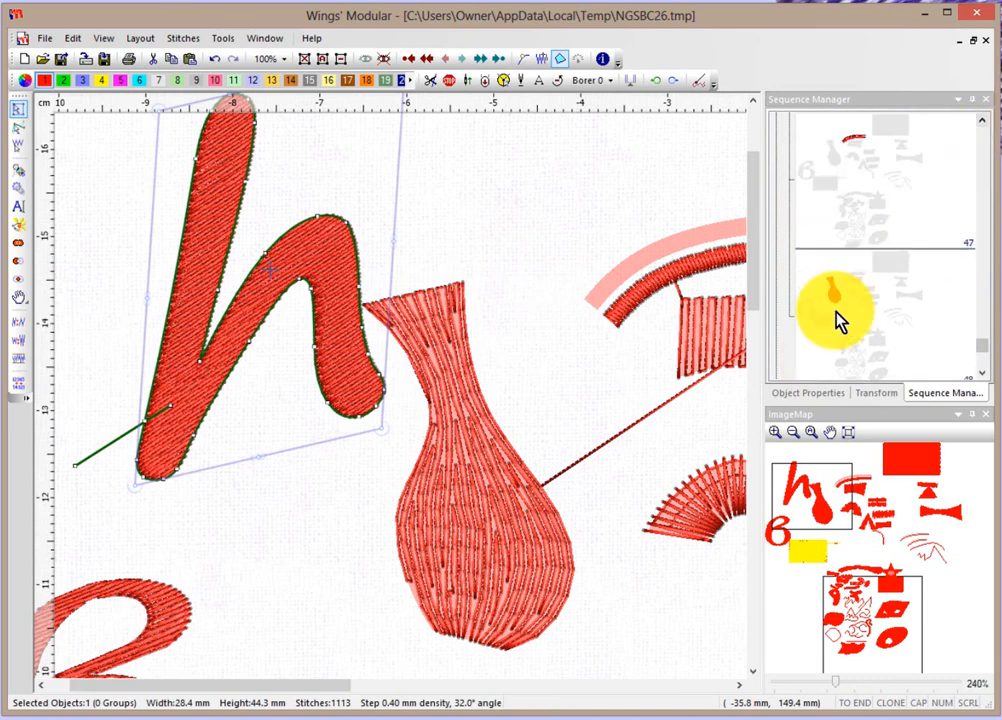
{"action": "left_click", "coordinate": [982, 374]}
{"action": "left_click", "coordinate": [982, 374]}
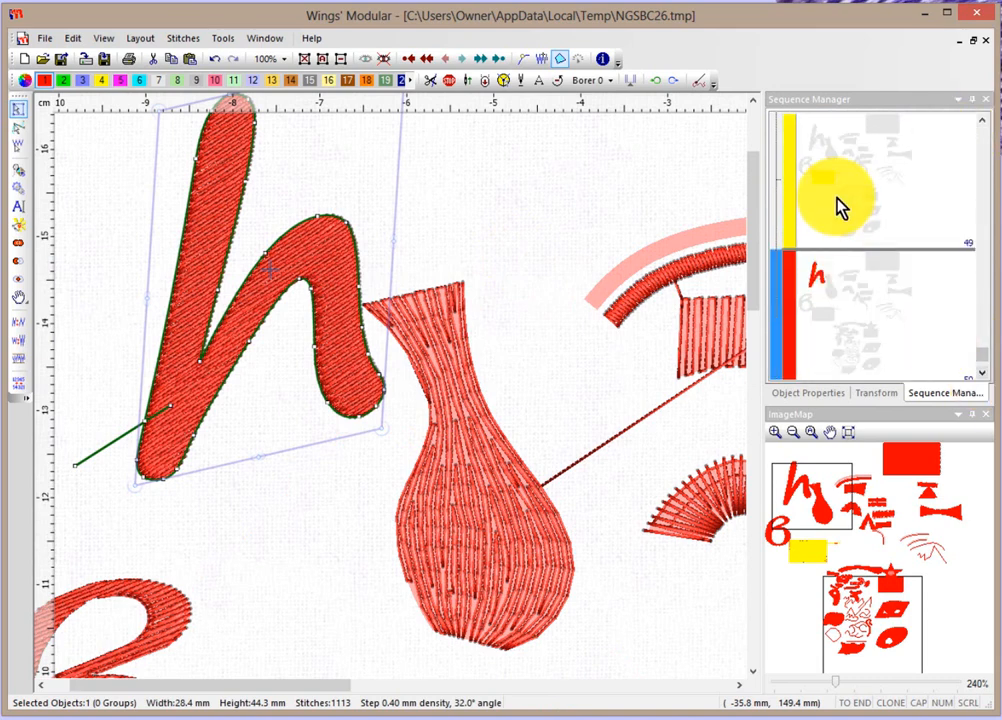
{"action": "left_click", "coordinate": [836, 179]}
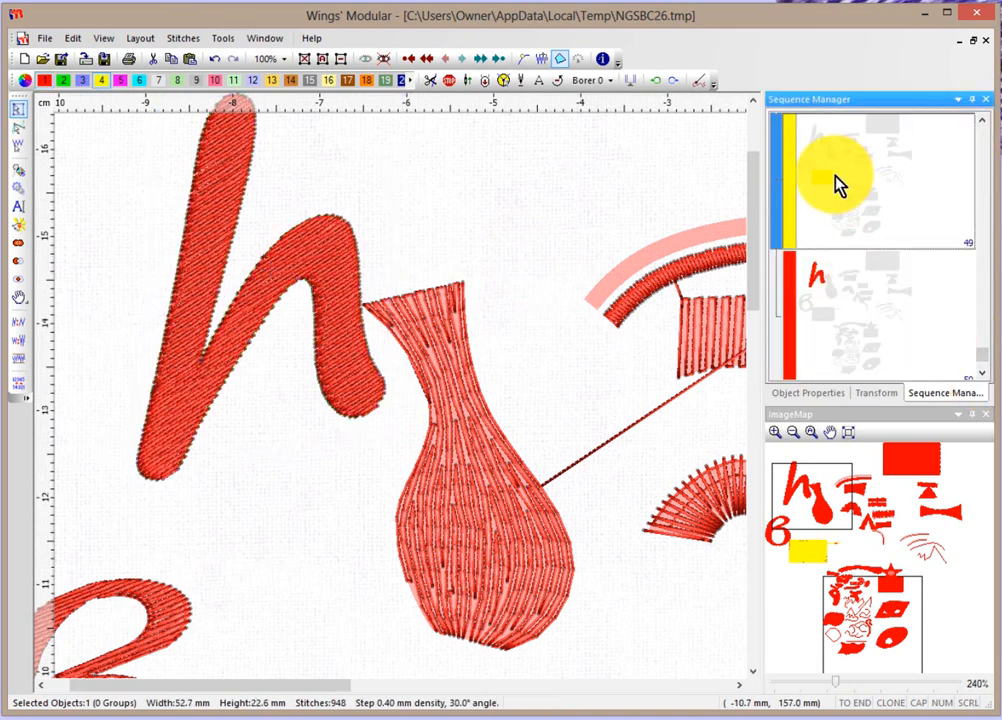
{"action": "left_click", "coordinate": [835, 291]}
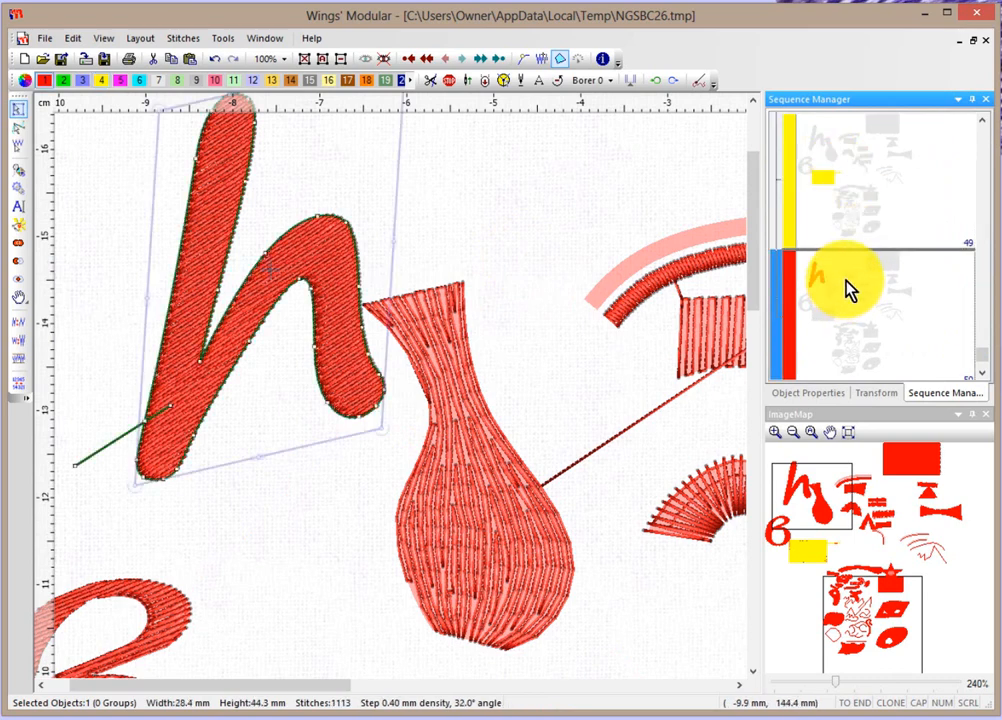
Step: Change the letter h's sequence order with To back, check the start of the sequence, and deselect it
{"action": "right_click", "coordinate": [316, 258]}
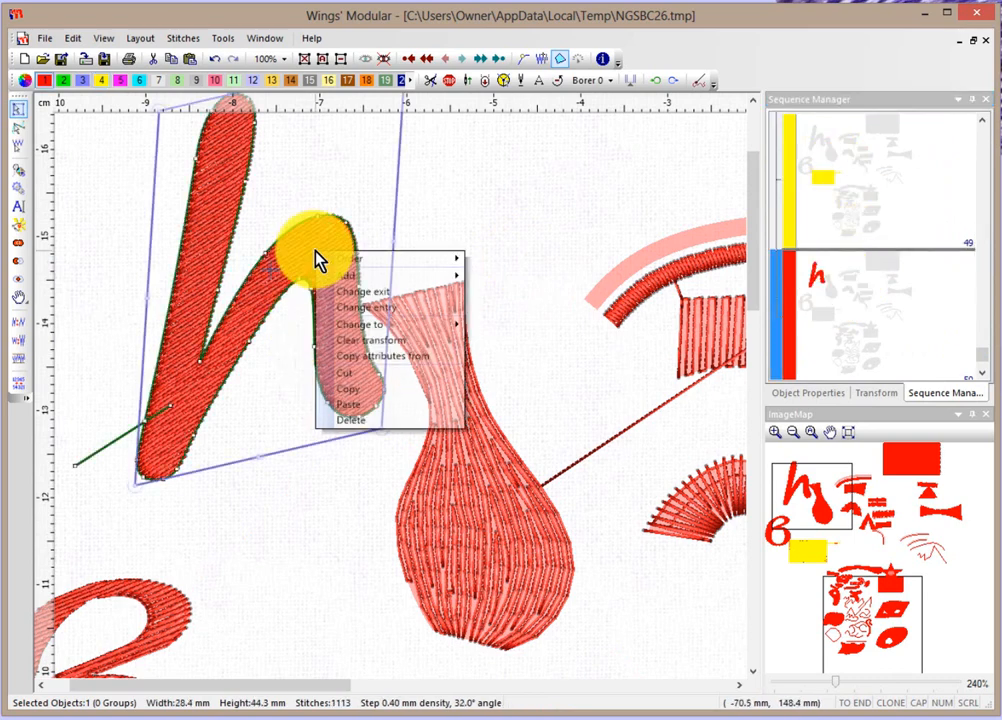
{"action": "mouse_move", "coordinate": [331, 262]}
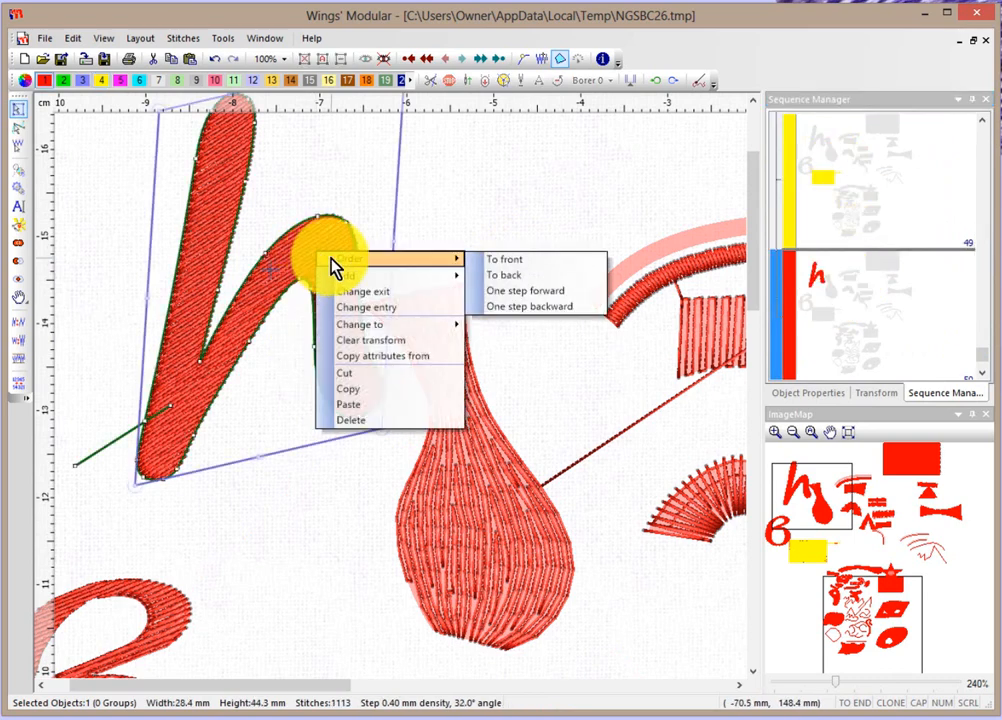
{"action": "left_click", "coordinate": [524, 278]}
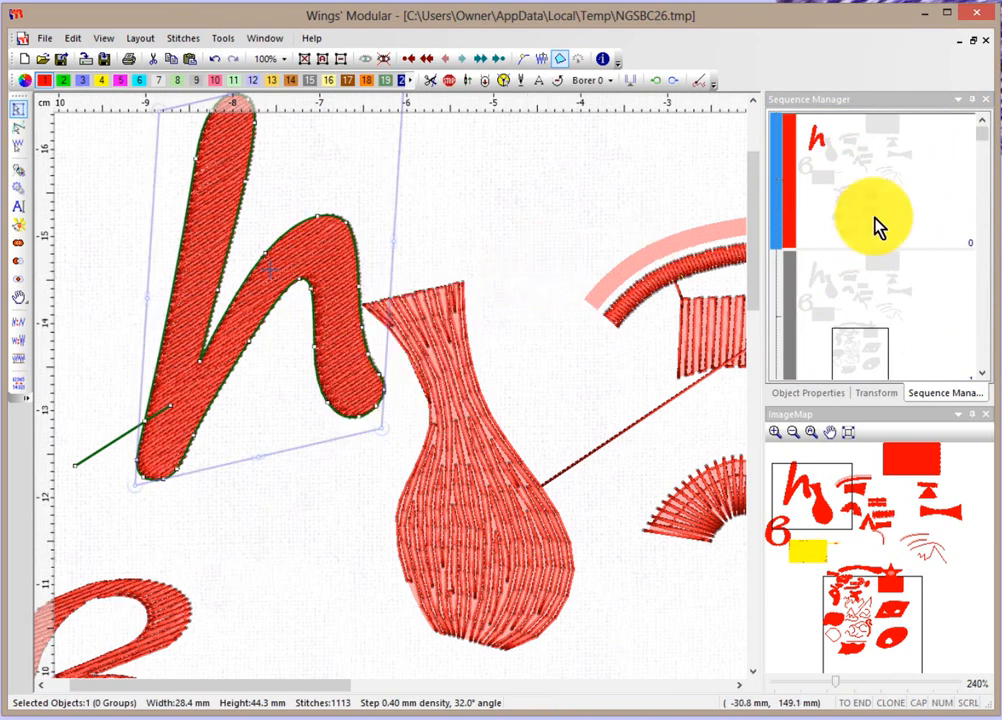
{"action": "scroll", "coordinate": [906, 195], "scroll_direction": "down", "scroll_amount": 1}
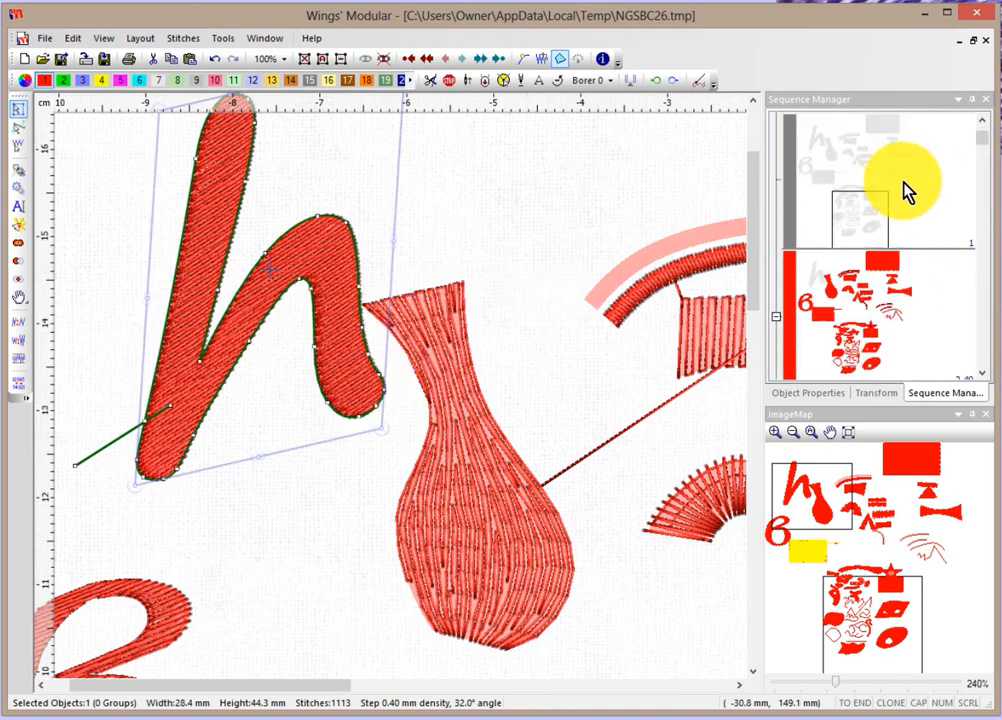
{"action": "scroll", "coordinate": [906, 190], "scroll_direction": "down", "scroll_amount": 2}
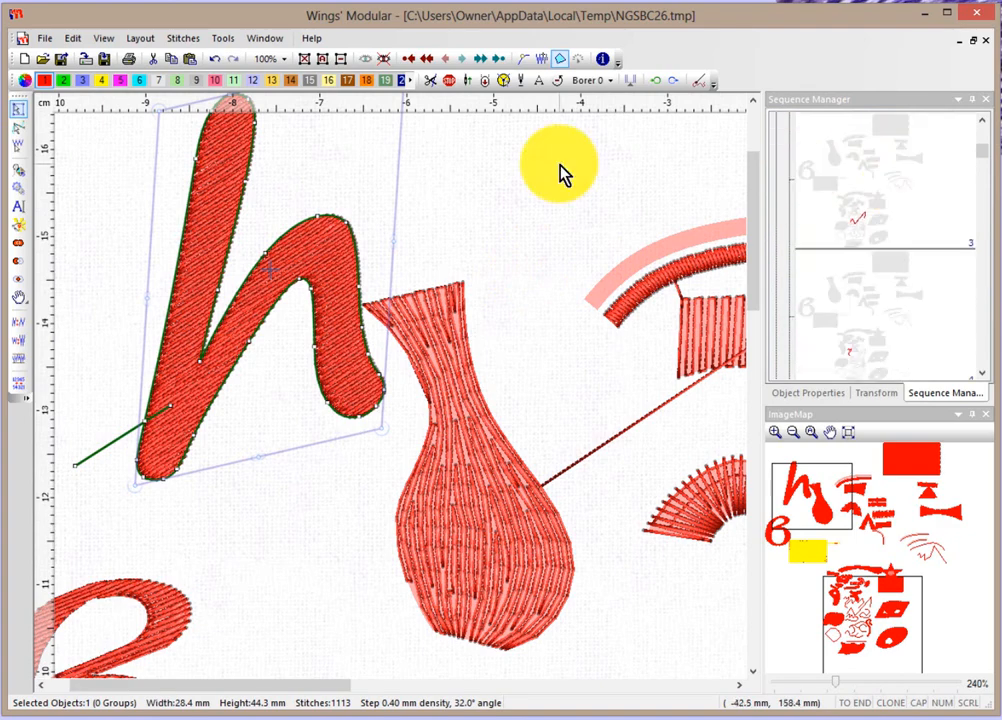
{"action": "left_click", "coordinate": [478, 195]}
{"action": "scroll", "coordinate": [478, 195], "scroll_direction": "down", "scroll_amount": 4}
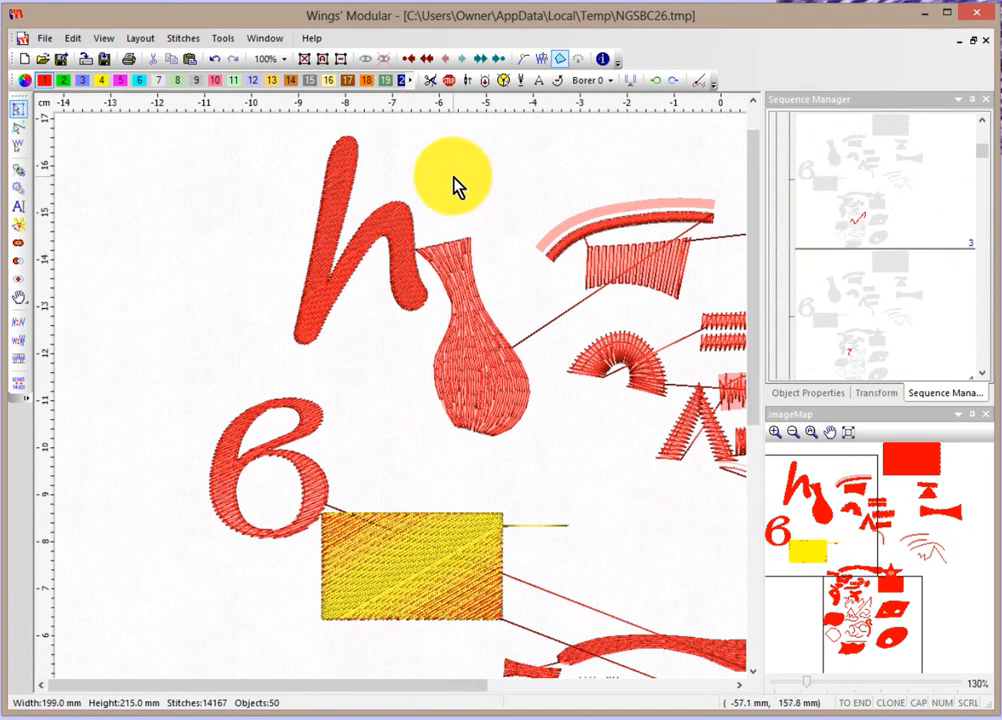
Step: Select the letter h, examine its Order and Add commands without choosing one, and clear the selection
{"action": "left_click", "coordinate": [340, 165]}
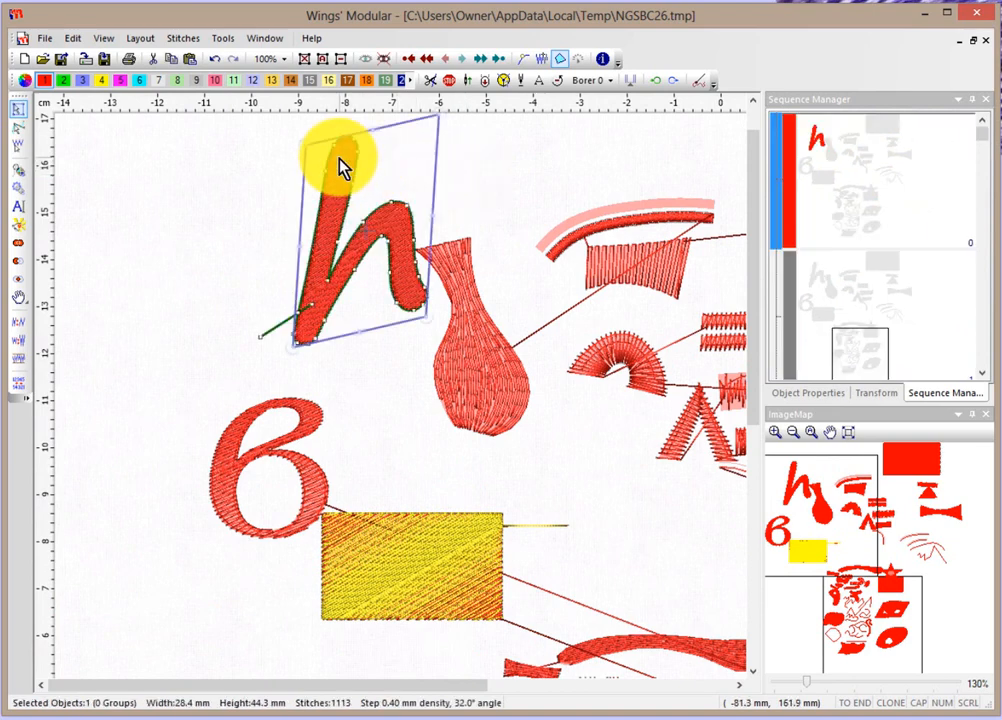
{"action": "right_click", "coordinate": [340, 160]}
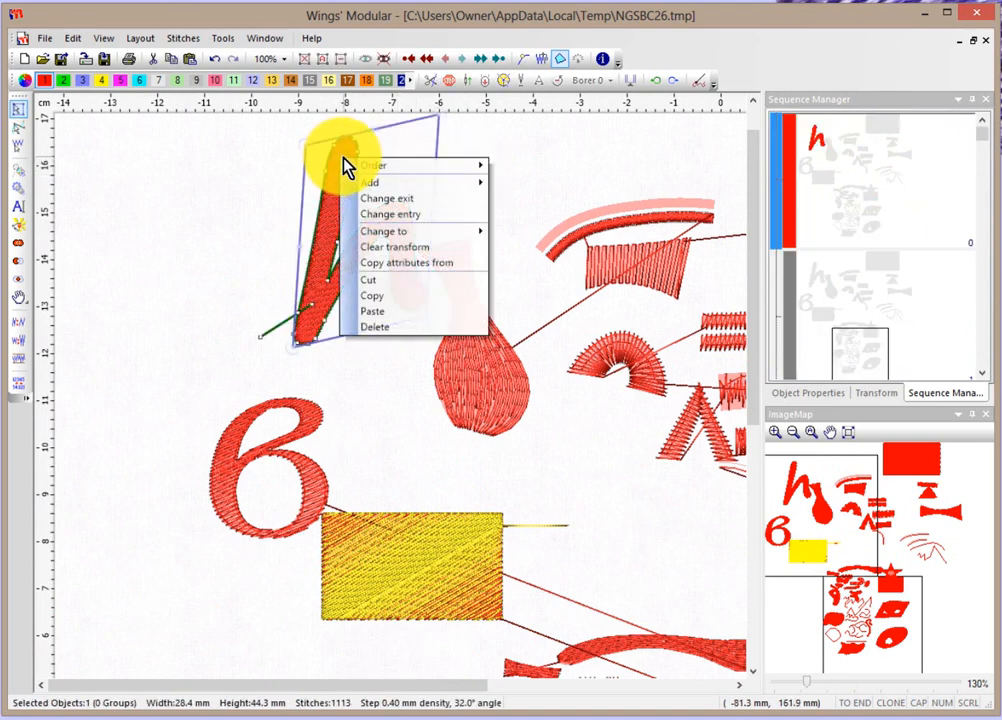
{"action": "mouse_move", "coordinate": [343, 163]}
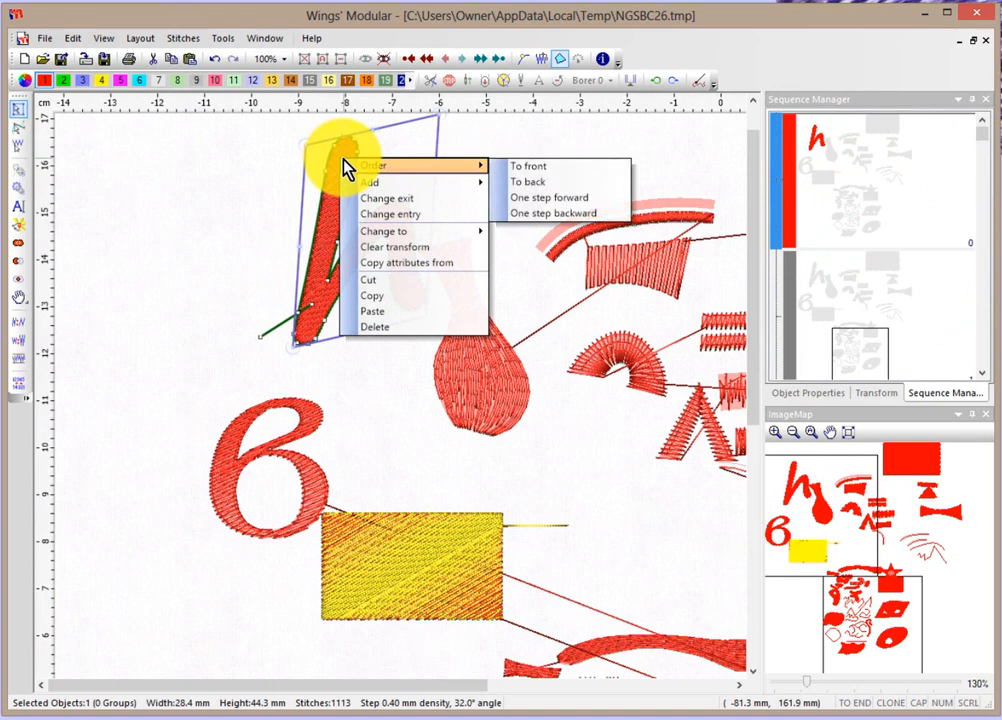
{"action": "mouse_move", "coordinate": [368, 188]}
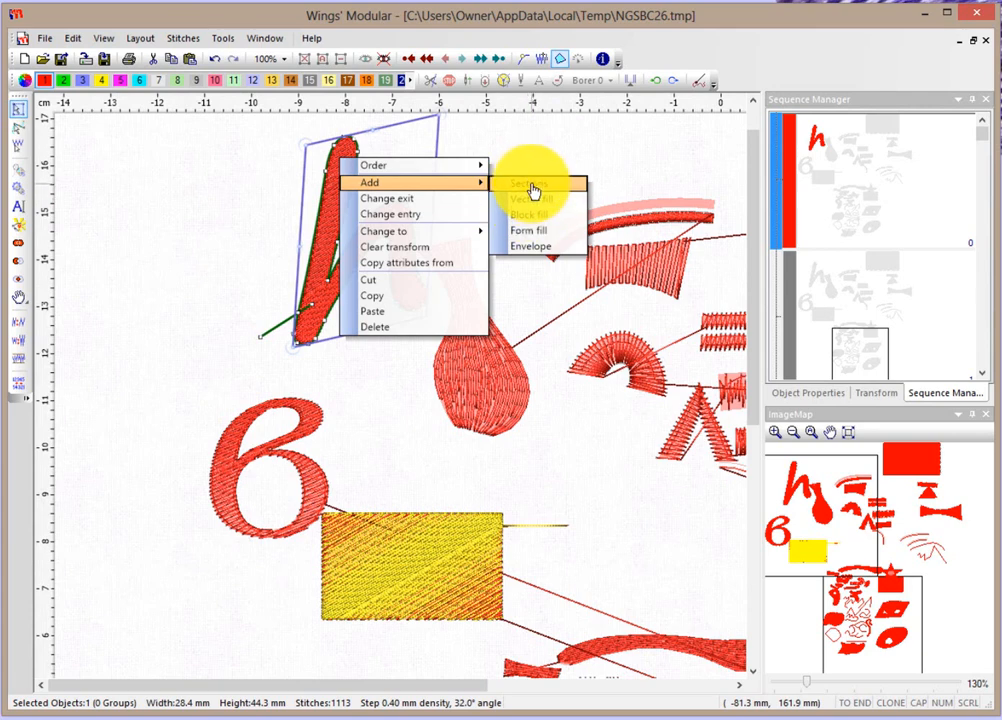
{"action": "left_click", "coordinate": [163, 200]}
{"action": "left_click", "coordinate": [178, 196]}
Step: Move the small red rectangle away from the star, about 30 mm right and 9 mm down
{"action": "scroll", "coordinate": [256, 221], "scroll_direction": "down", "scroll_amount": 3}
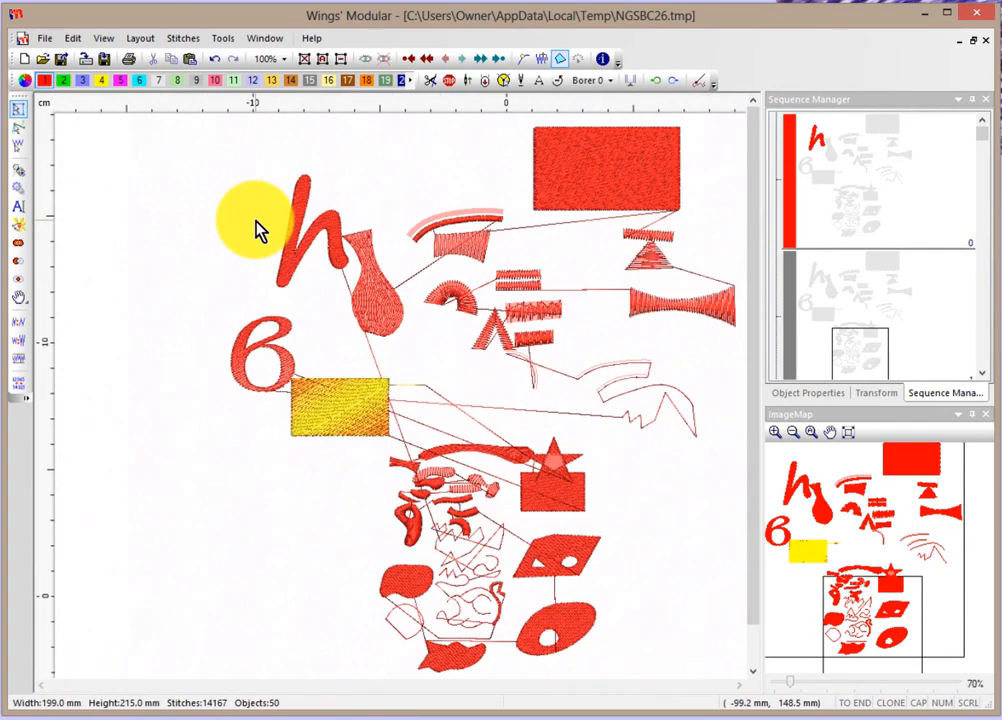
{"action": "left_click", "coordinate": [572, 505]}
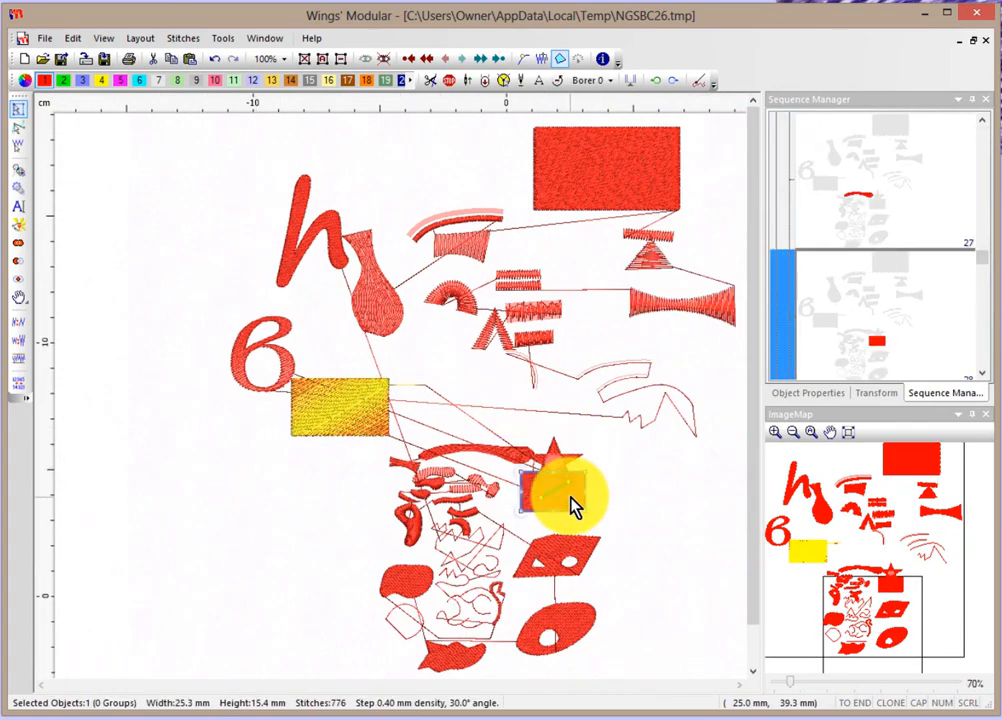
{"action": "left_click_drag", "start_coordinate": [572, 505], "coordinate": [649, 528]}
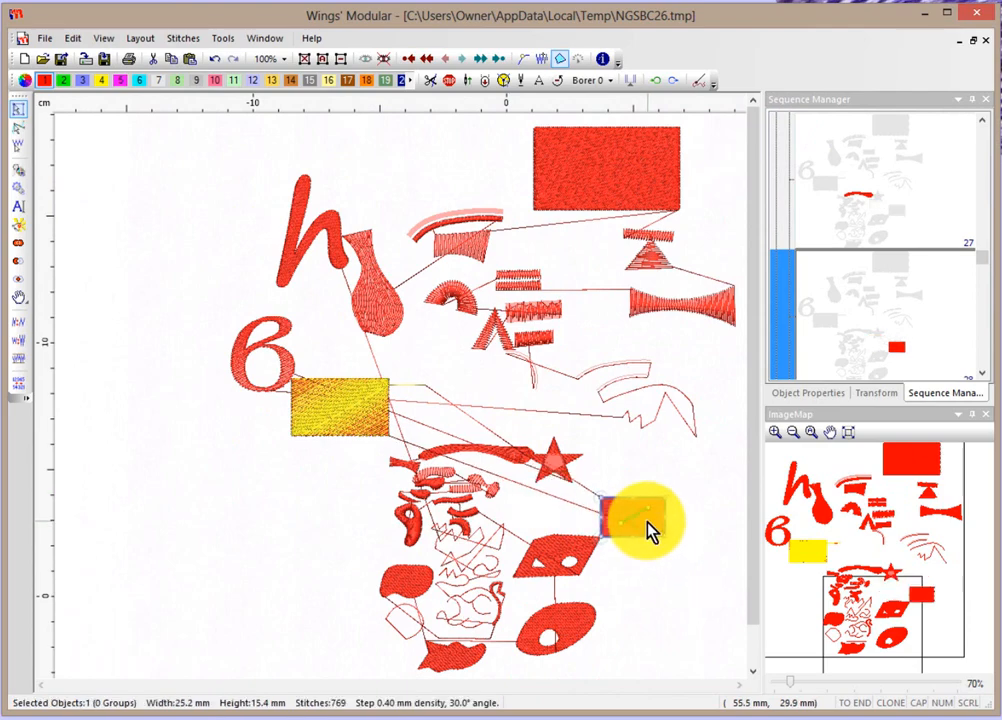
Step: Add a closed oval hole about 6.5 mm wide and 7.5 mm high near the left side of the small red rectangle
{"action": "scroll", "coordinate": [647, 521], "scroll_direction": "up", "scroll_amount": 5}
{"action": "right_click", "coordinate": [645, 514]}
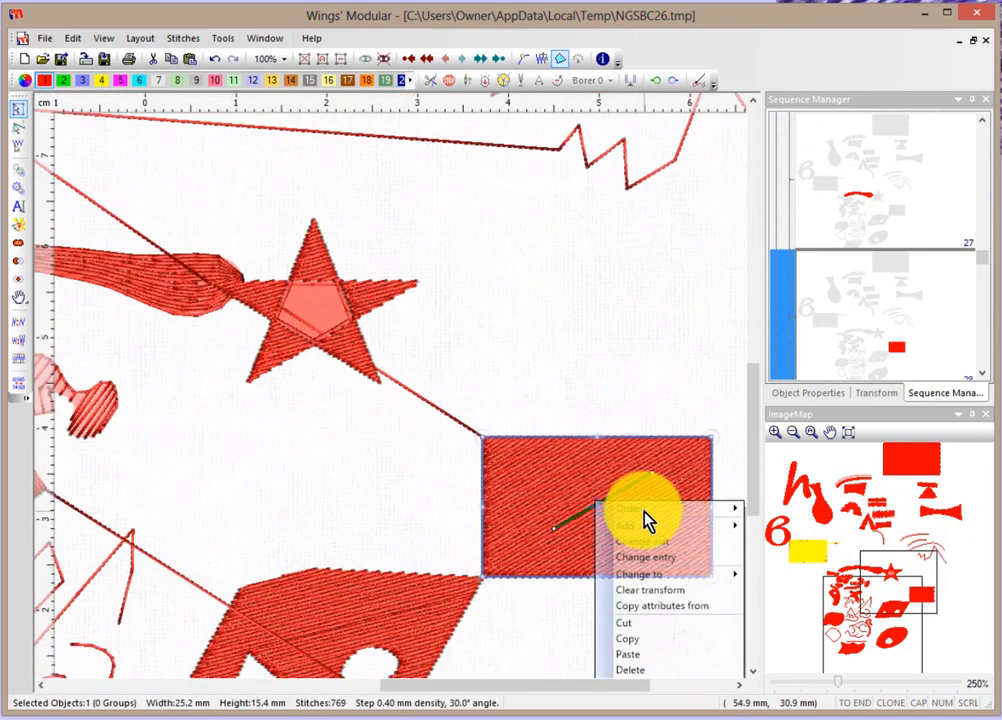
{"action": "mouse_move", "coordinate": [646, 526]}
{"action": "left_click", "coordinate": [574, 527]}
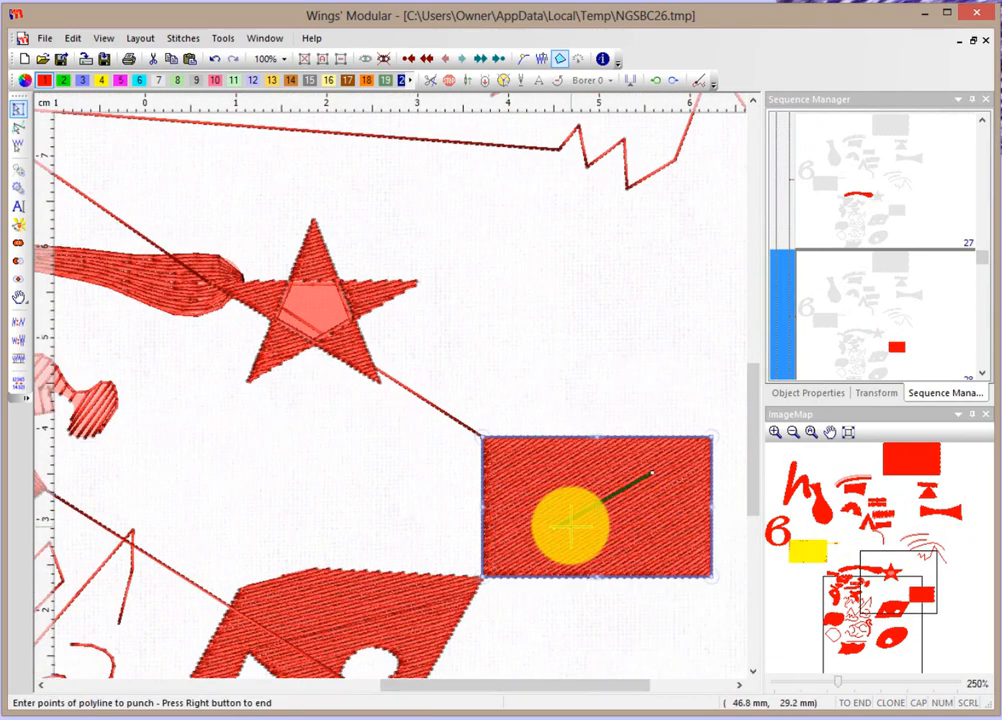
{"action": "left_click", "coordinate": [556, 528]}
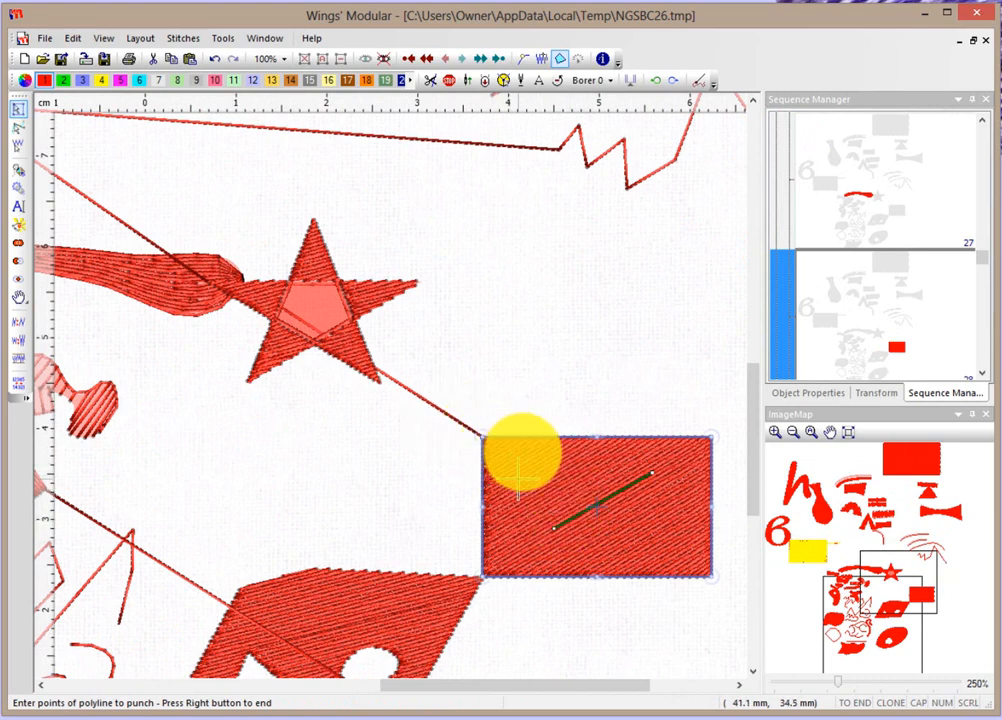
{"action": "left_click", "coordinate": [519, 479]}
{"action": "left_click", "coordinate": [554, 463]}
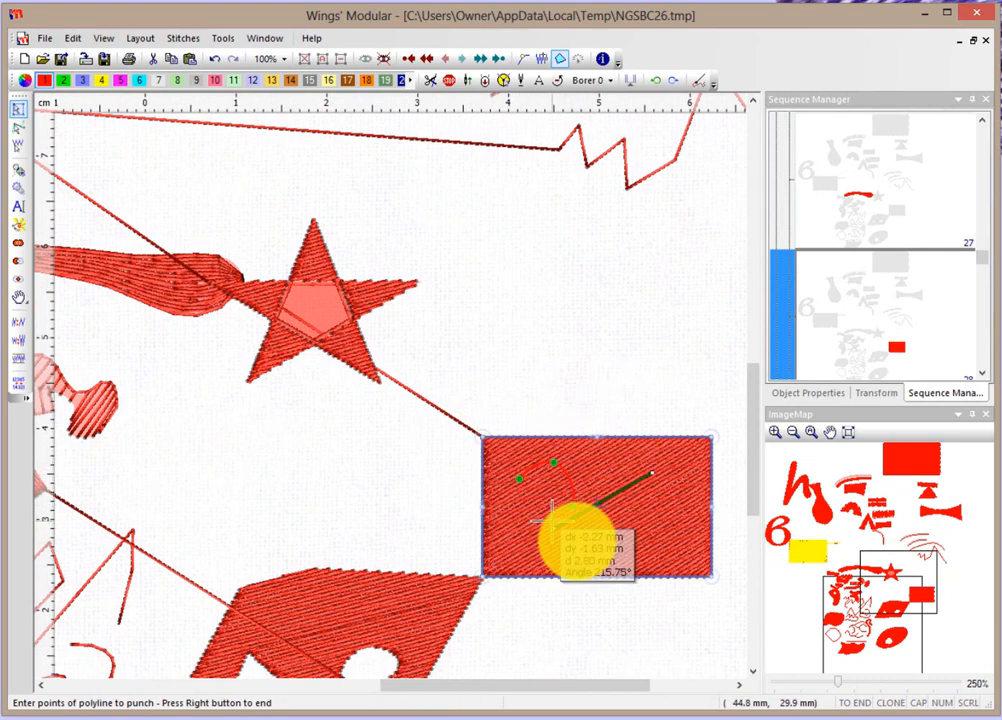
{"action": "left_click", "coordinate": [533, 528]}
{"action": "left_click", "coordinate": [519, 479]}
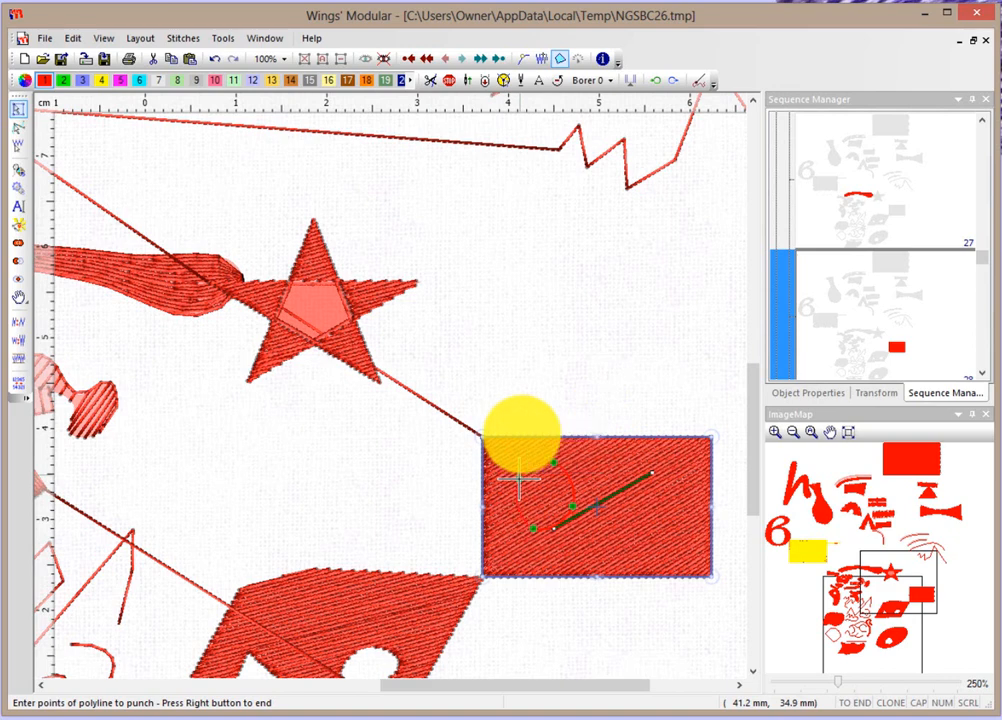
{"action": "right_click", "coordinate": [520, 482]}
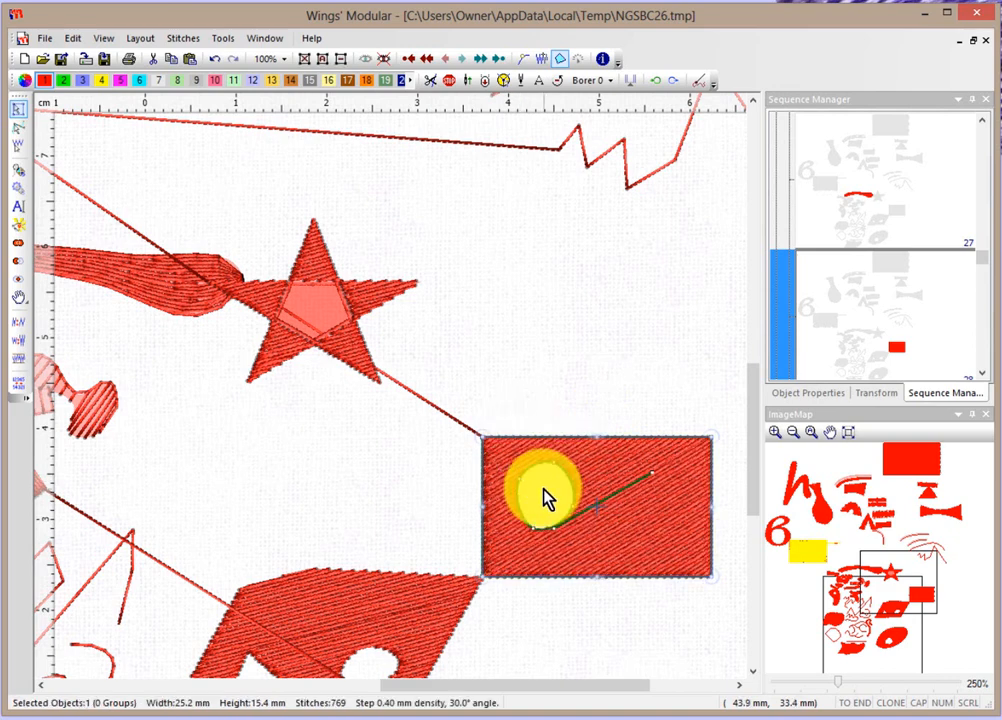
Step: Examine the holed rectangle's object commands, including Change exit and Change entry, without choosing one
{"action": "right_click", "coordinate": [543, 497]}
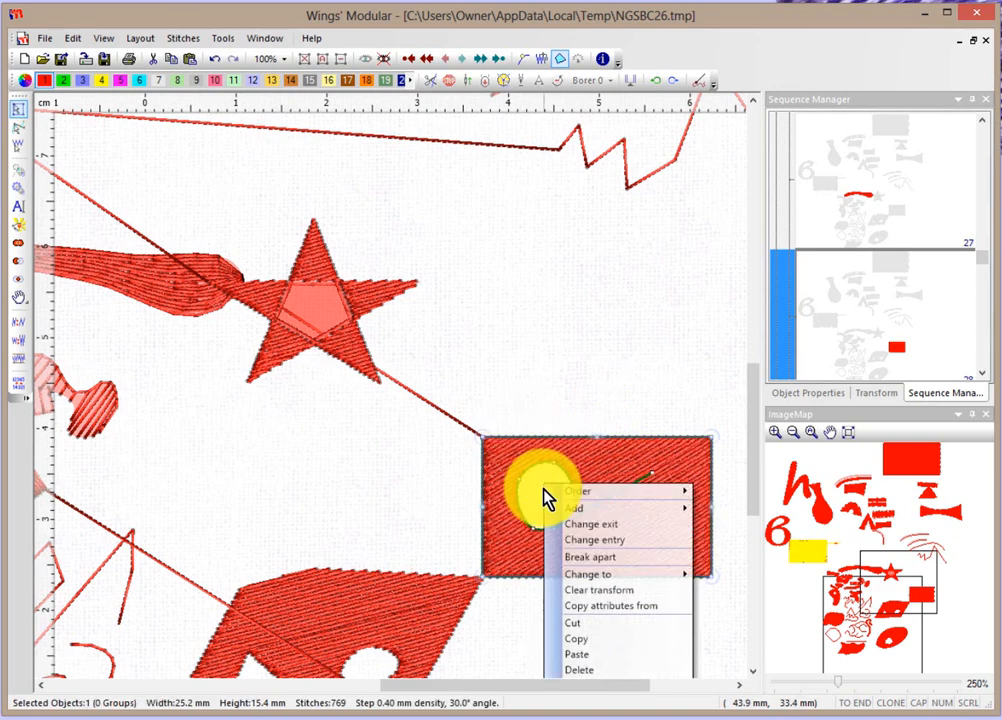
{"action": "left_click", "coordinate": [565, 397]}
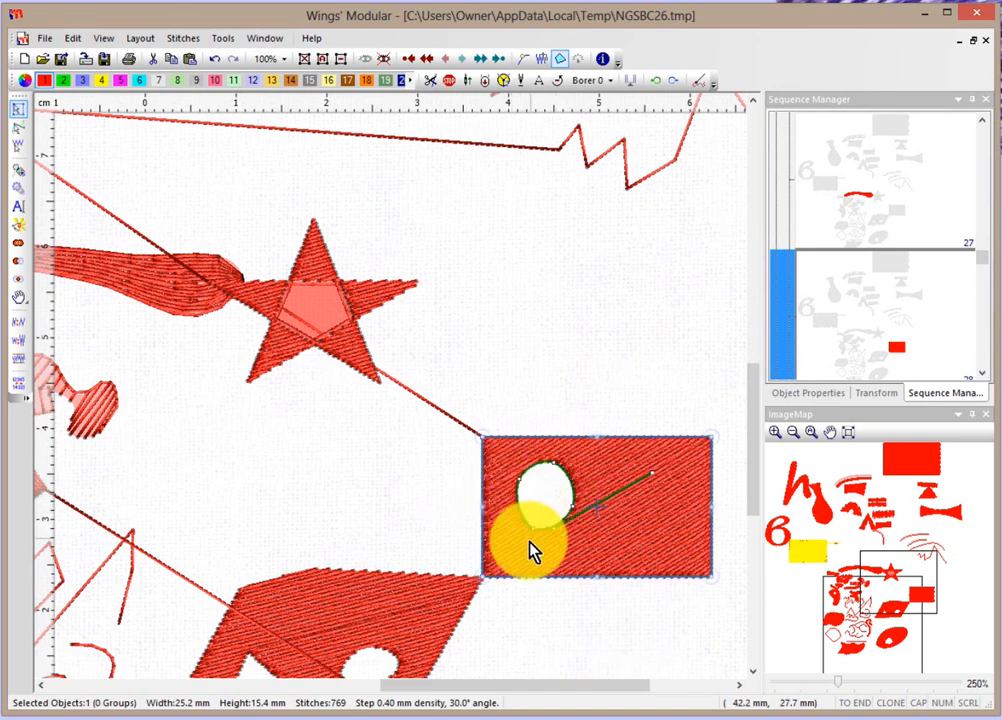
{"action": "right_click", "coordinate": [607, 457]}
{"action": "mouse_move", "coordinate": [672, 490]}
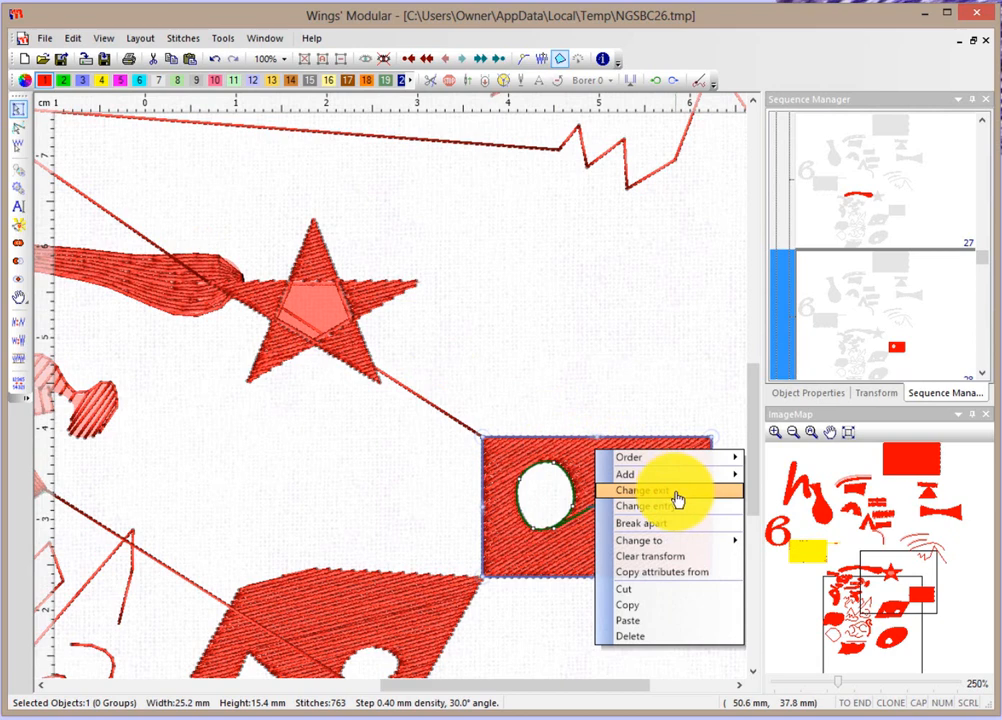
{"action": "left_click", "coordinate": [666, 388]}
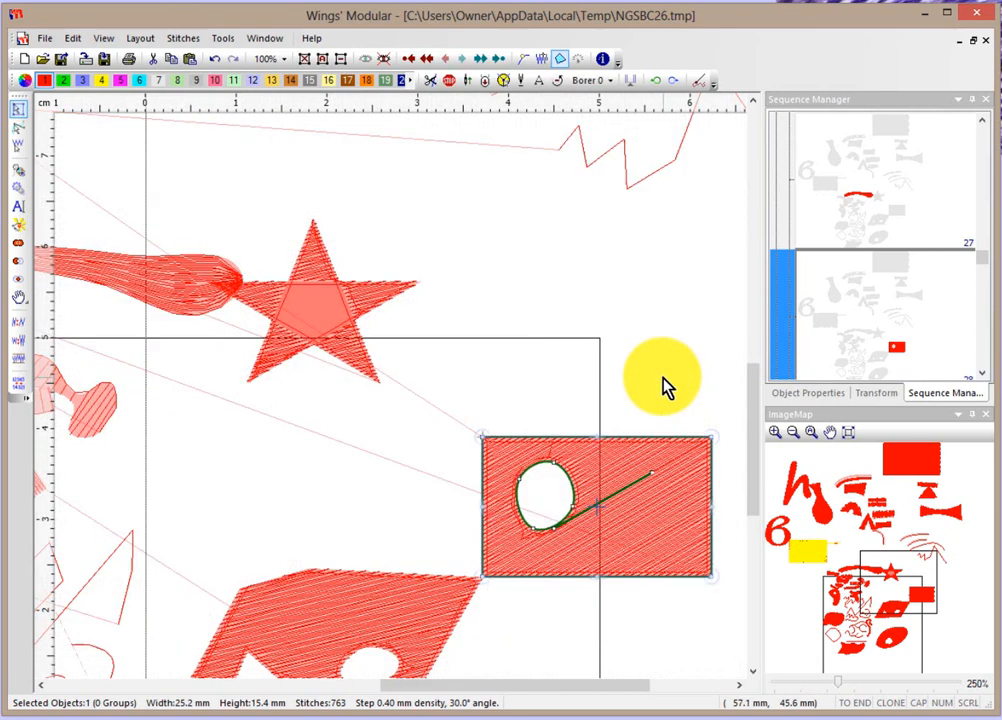
Step: Move the holed rectangle straight up about 10 mm and clear the selection
{"action": "left_click", "coordinate": [655, 494]}
{"action": "left_click_drag", "start_coordinate": [658, 497], "coordinate": [658, 407]}
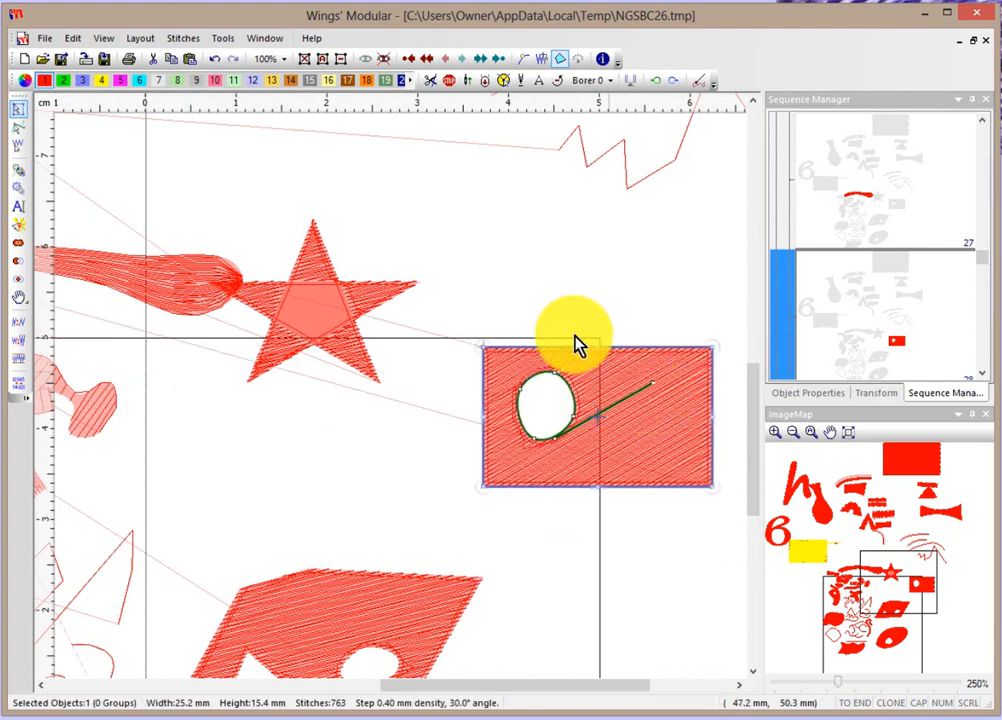
{"action": "left_click", "coordinate": [533, 234]}
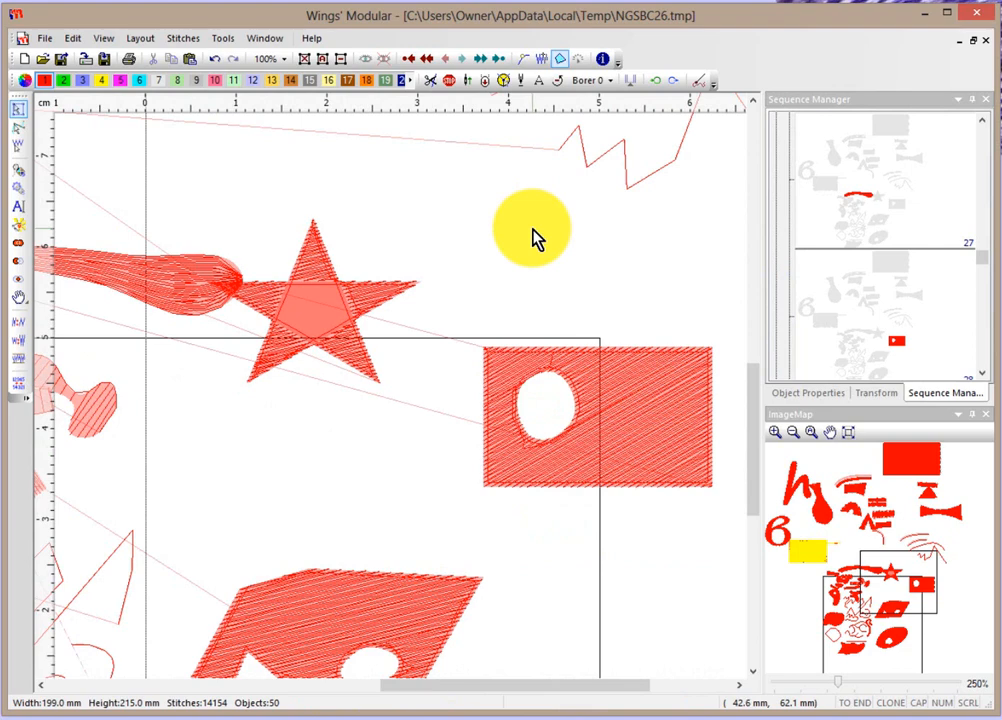
Step: Check which object follows the holed rectangle in the sequence, and clear the selection
{"action": "left_click", "coordinate": [645, 393]}
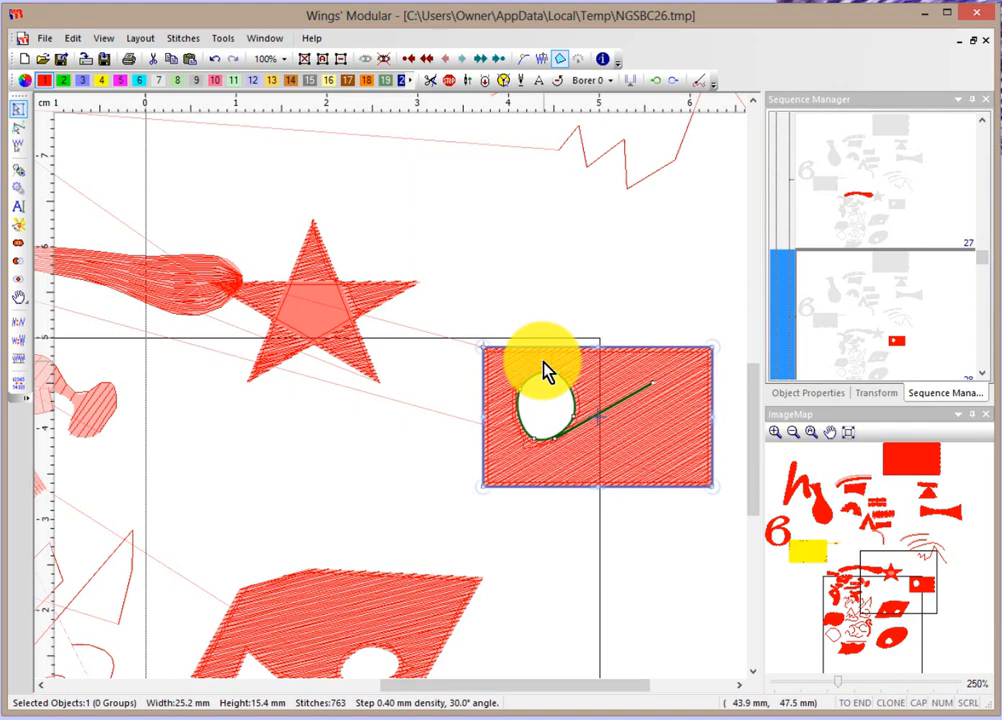
{"action": "key", "text": "Tab"}
{"action": "left_click", "coordinate": [442, 262]}
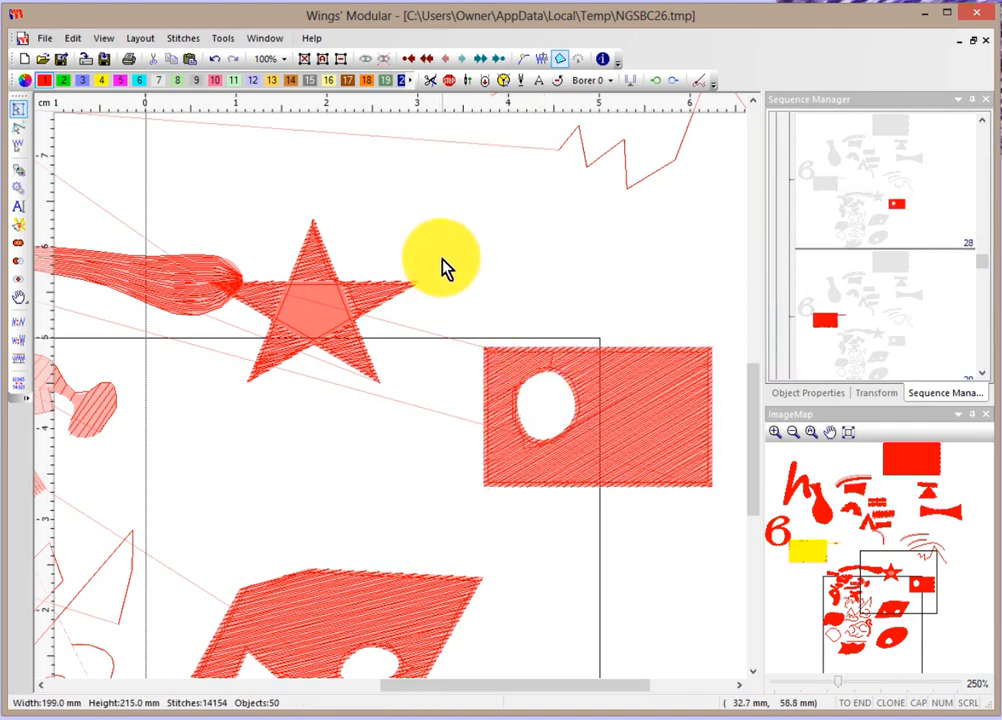
{"action": "scroll", "coordinate": [442, 261], "scroll_direction": "up", "scroll_amount": 2}
{"action": "scroll", "coordinate": [443, 261], "scroll_direction": "down", "scroll_amount": 5}
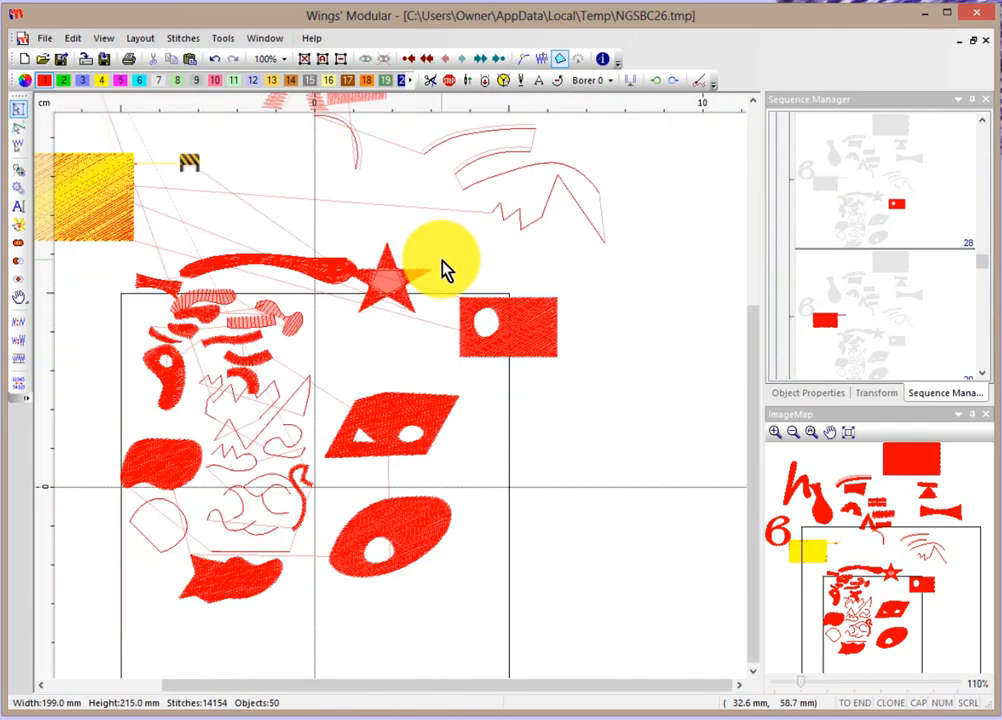
Step: Trace the stitching order from the holed rectangle through the yellow rectangle and the star, ending on the yellow rectangle
{"action": "left_click", "coordinate": [550, 334]}
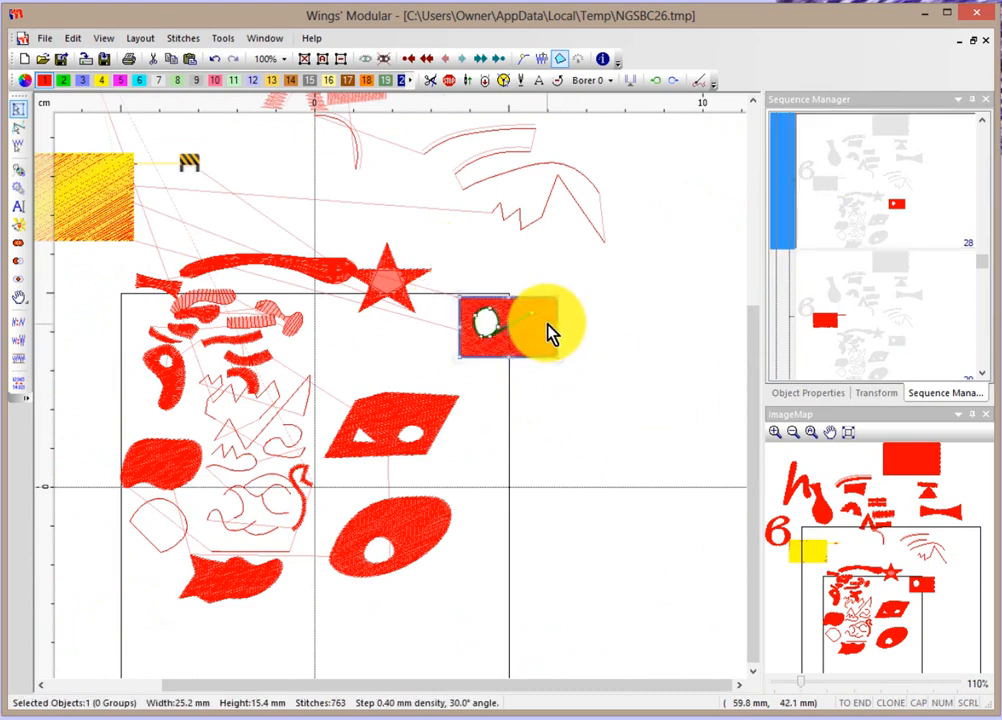
{"action": "key", "text": "Tab"}
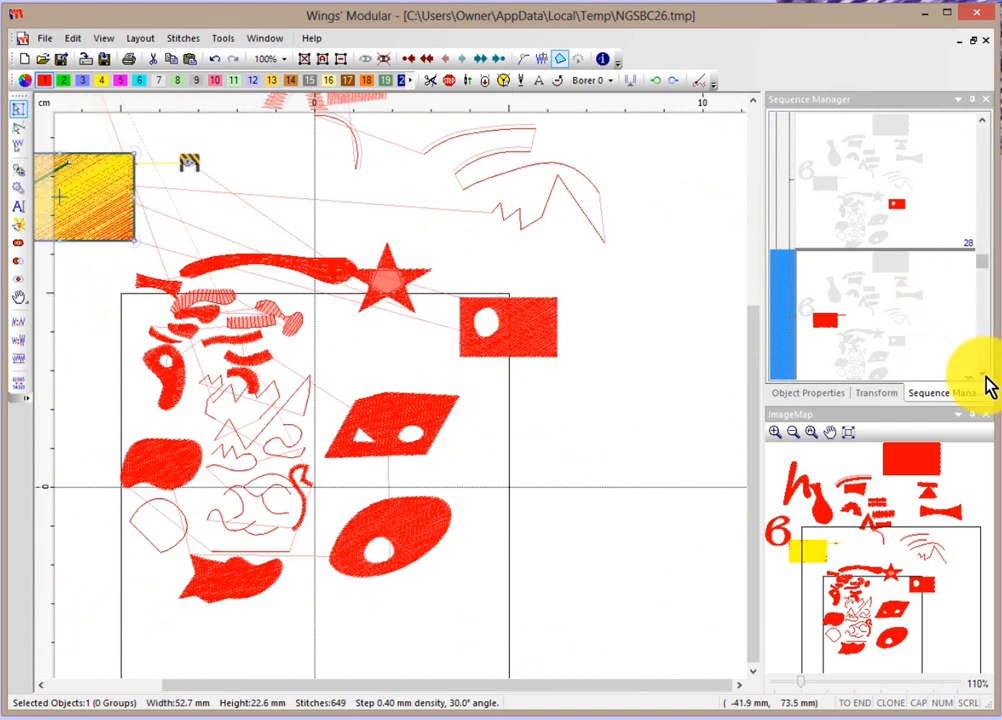
{"action": "scroll", "coordinate": [986, 380], "scroll_direction": "down", "scroll_amount": 3}
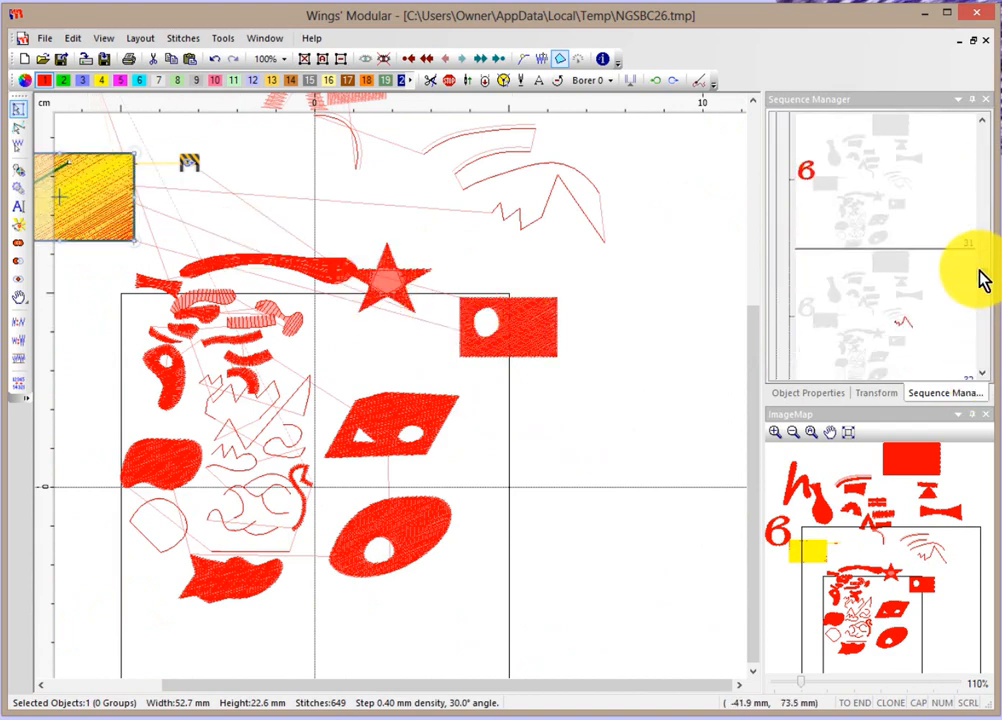
{"action": "key", "text": "Tab"}
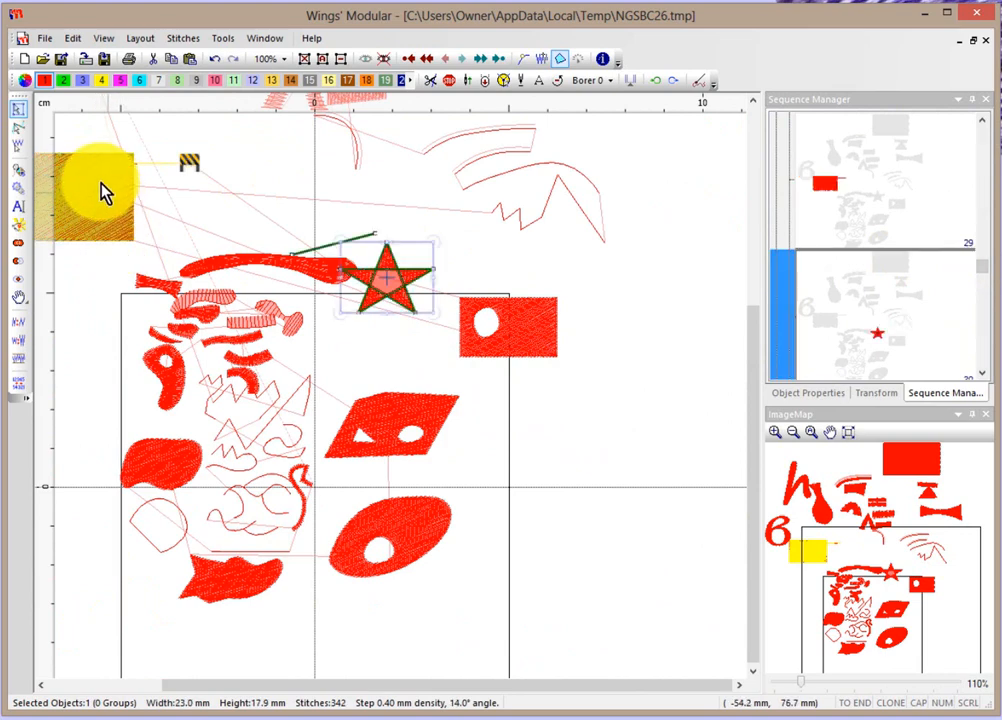
{"action": "key", "text": "Tab"}
{"action": "key", "text": "Tab"}
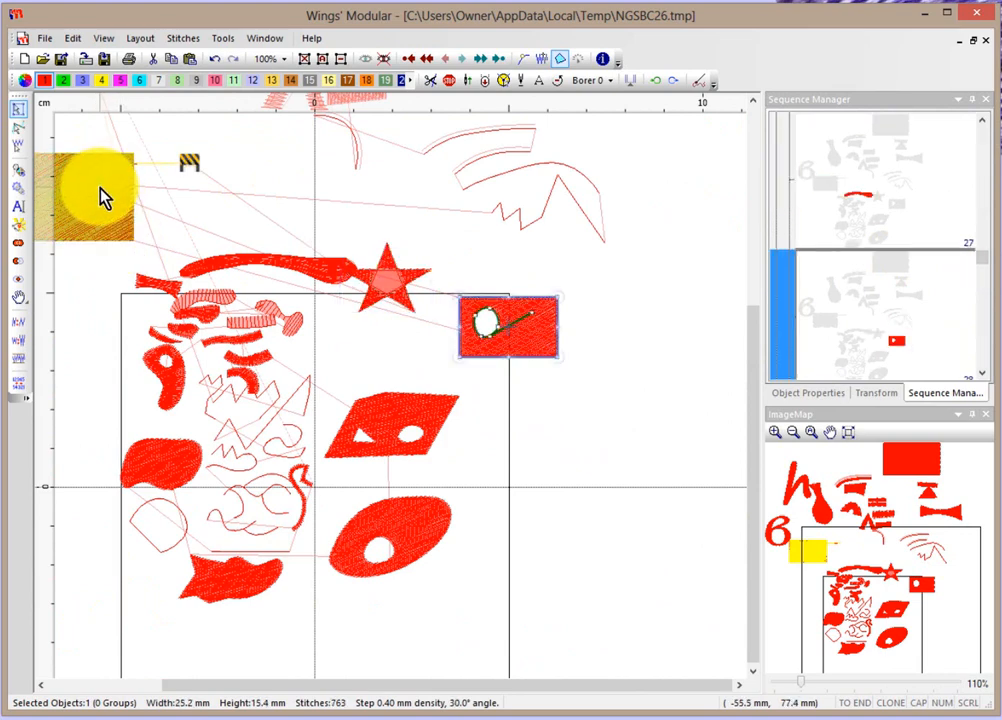
{"action": "key", "text": "Tab"}
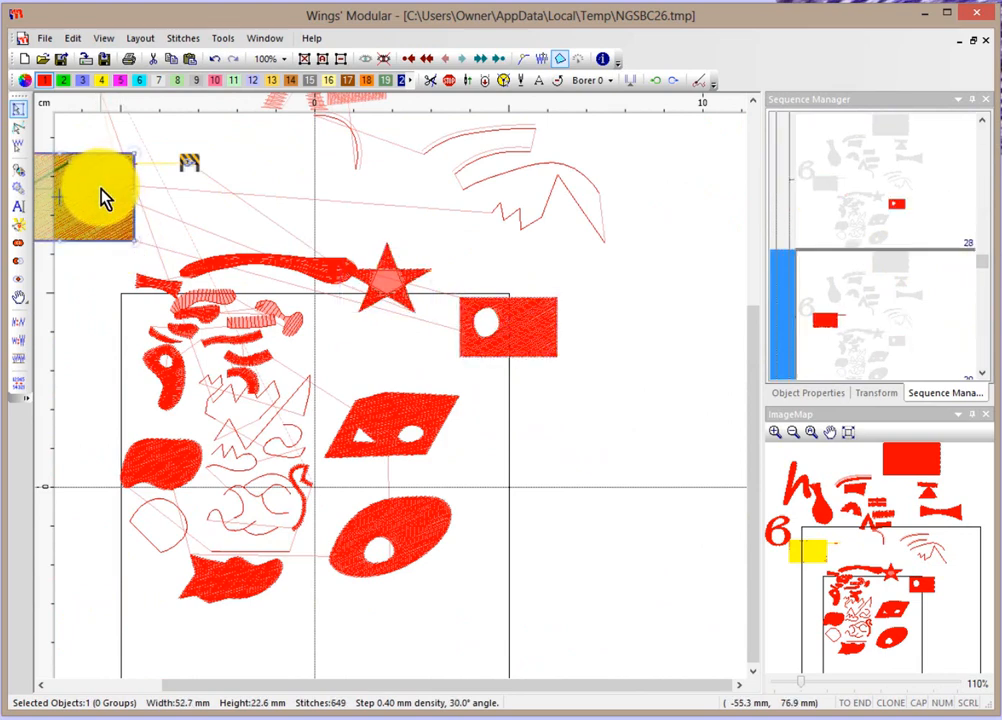
Step: Trace the sequence back to the long curved shape and the small bow-tie shape, and forward again to the yellow rectangle
{"action": "key", "text": "shift+Tab"}
{"action": "key", "text": "shift+Tab"}
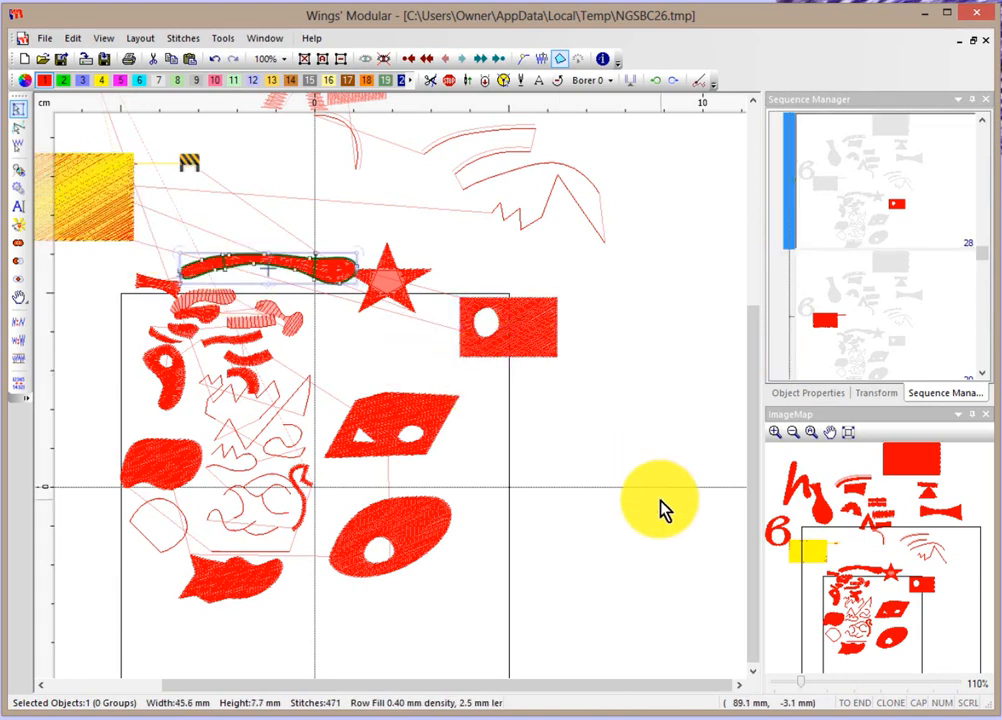
{"action": "key", "text": "shift+Tab"}
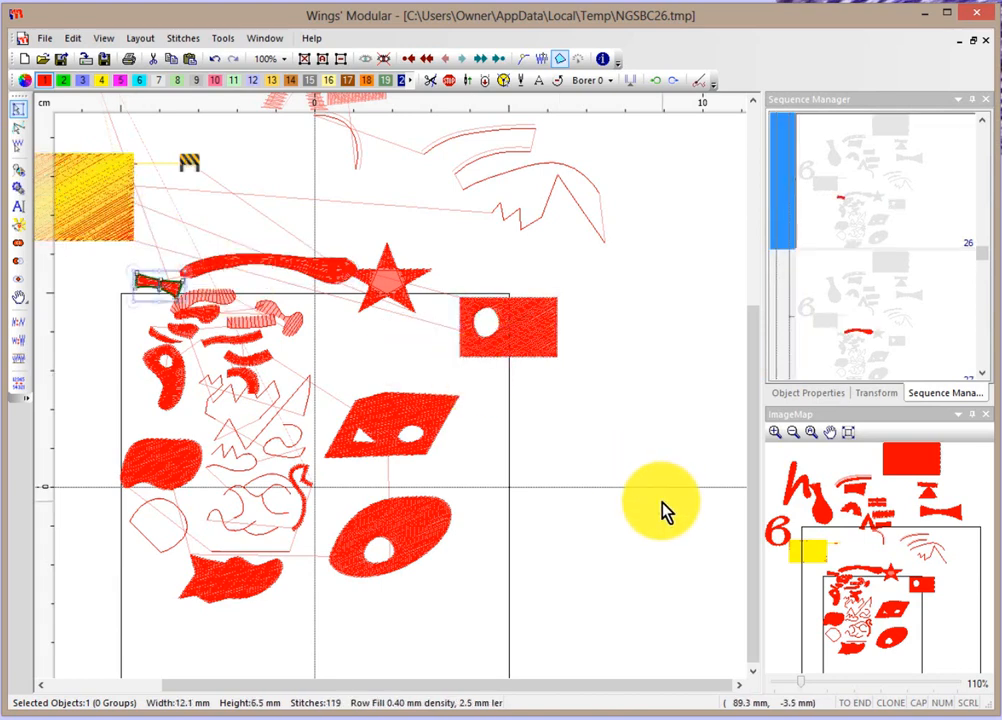
{"action": "key", "text": "Tab"}
{"action": "key", "text": "Tab"}
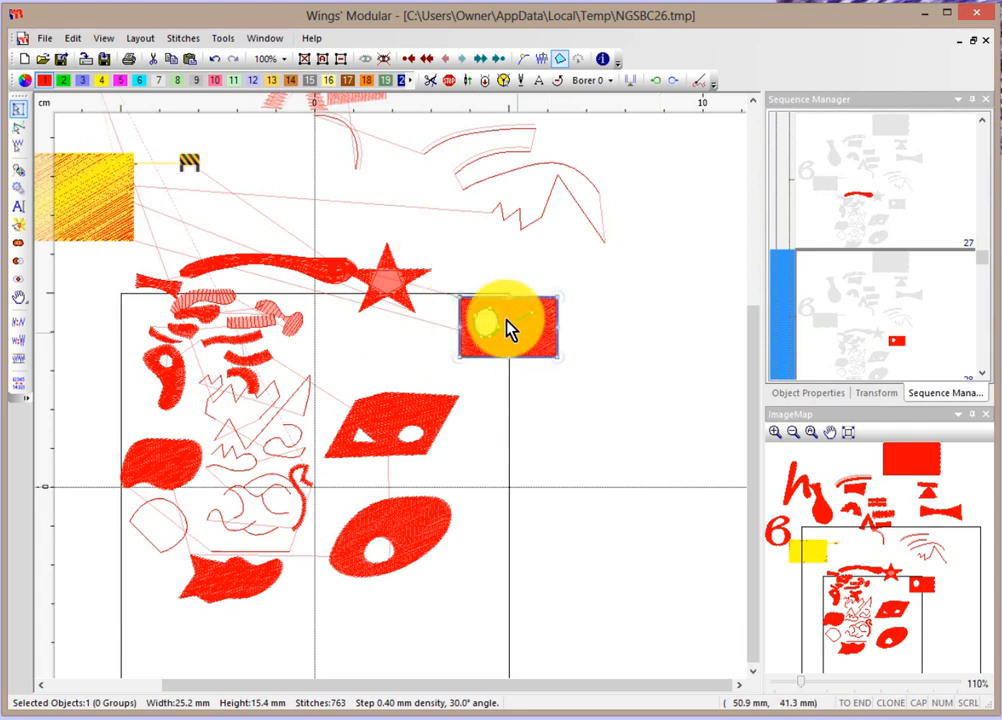
{"action": "key", "text": "Tab"}
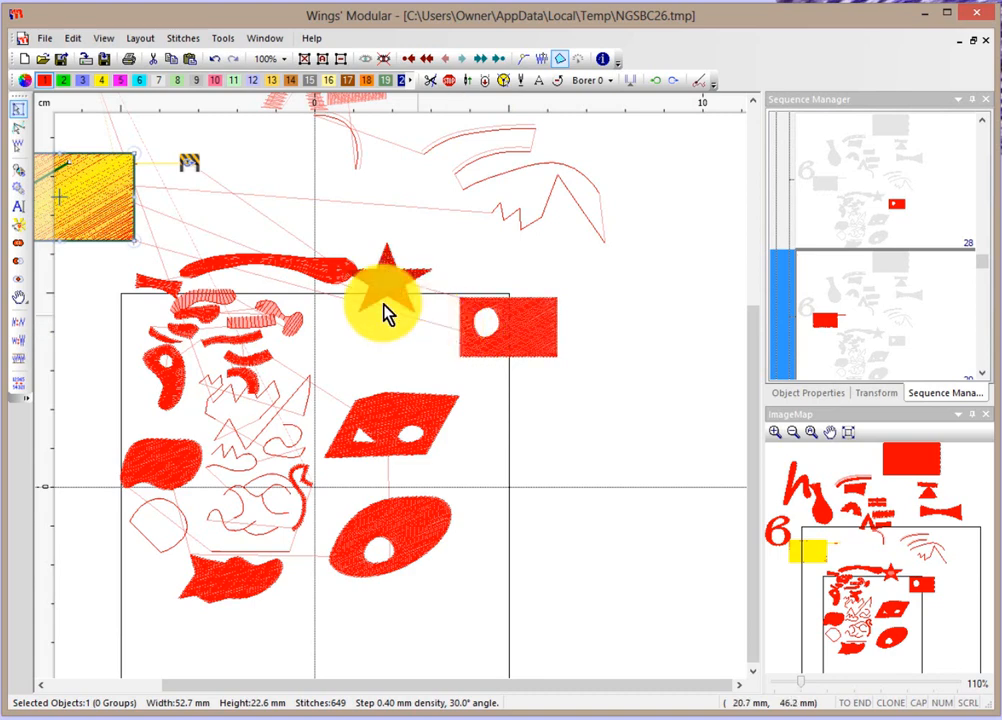
Step: Select the curved shape that precedes the holed rectangle in the sequence and move it about 71 mm right and 47 mm down
{"action": "left_click", "coordinate": [537, 340]}
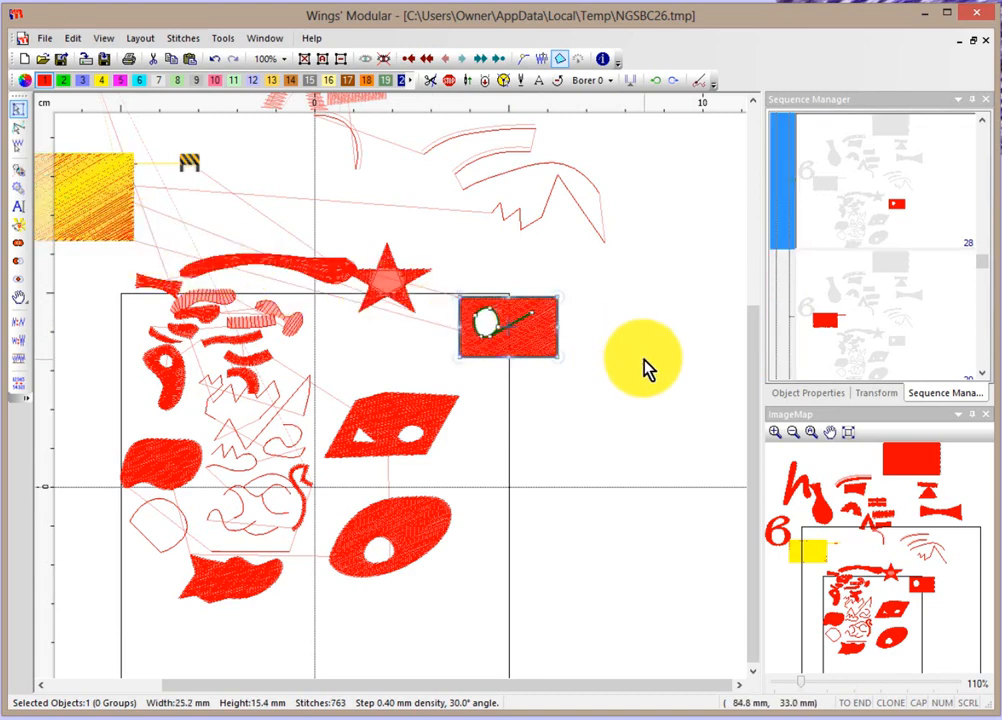
{"action": "key", "text": "Tab"}
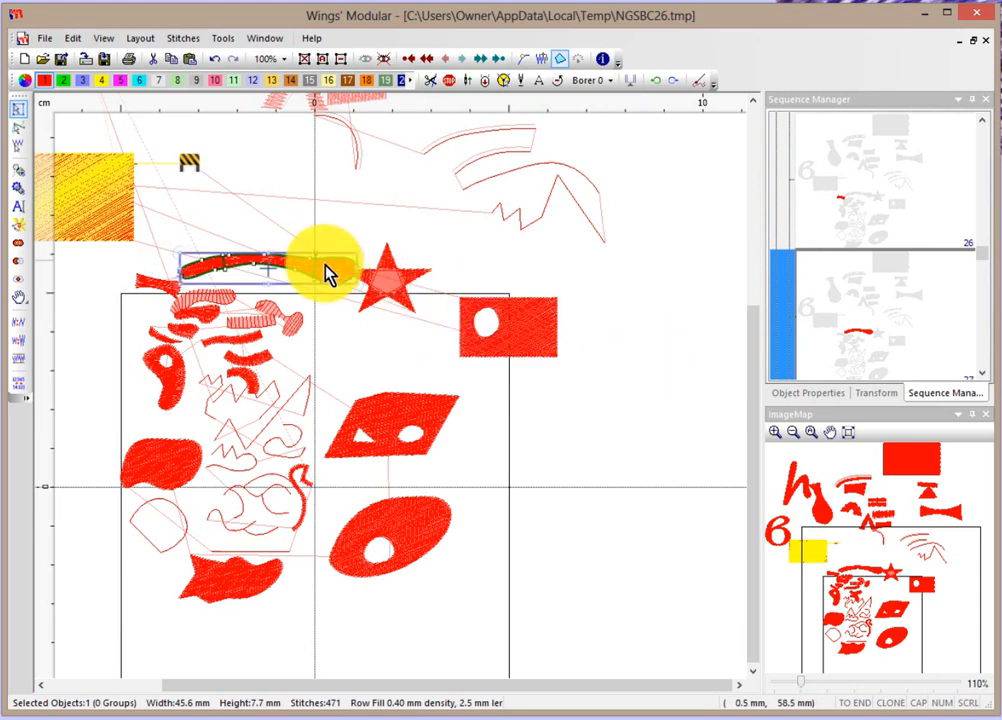
{"action": "left_click_drag", "start_coordinate": [331, 268], "coordinate": [607, 452]}
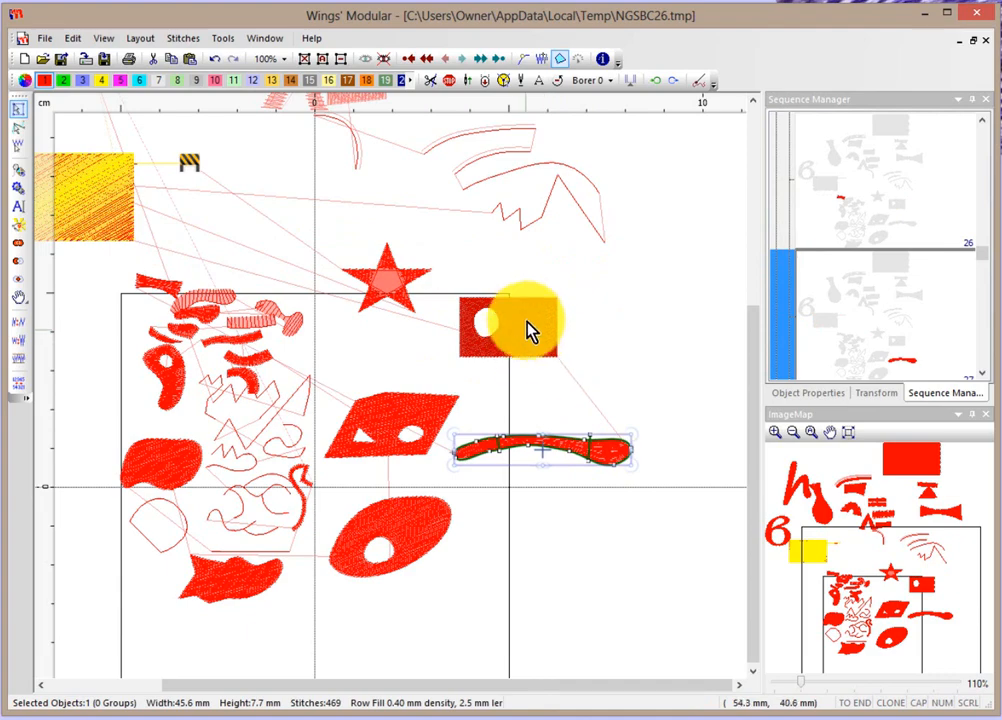
Step: Change the holed rectangle's entry point to its lower-left corner
{"action": "scroll", "coordinate": [457, 338], "scroll_direction": "up", "scroll_amount": 5}
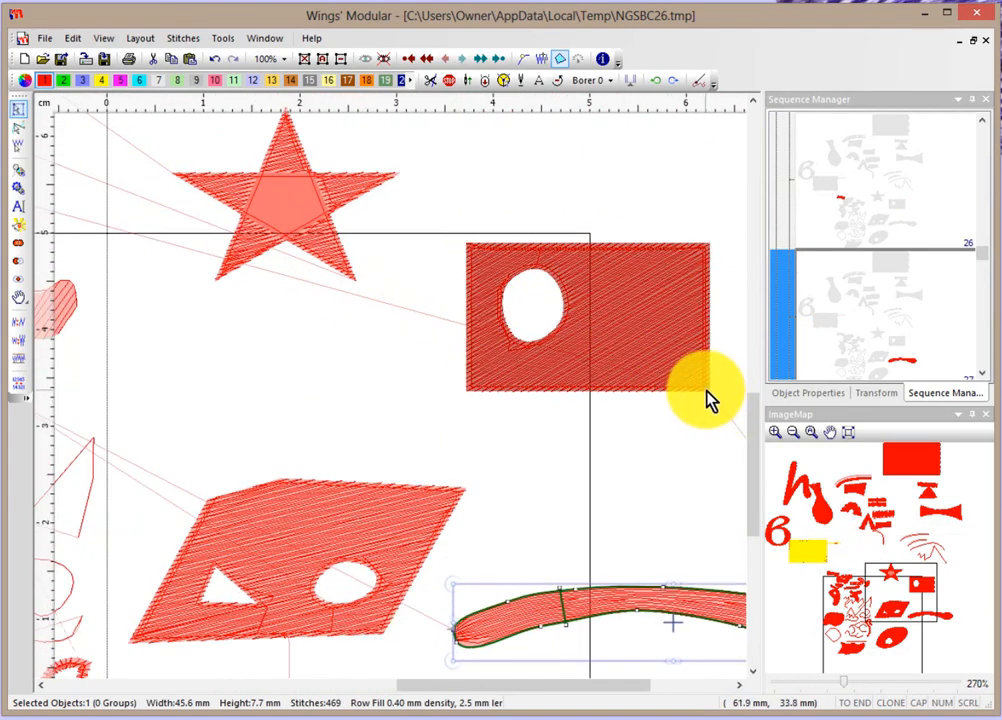
{"action": "left_click", "coordinate": [627, 292]}
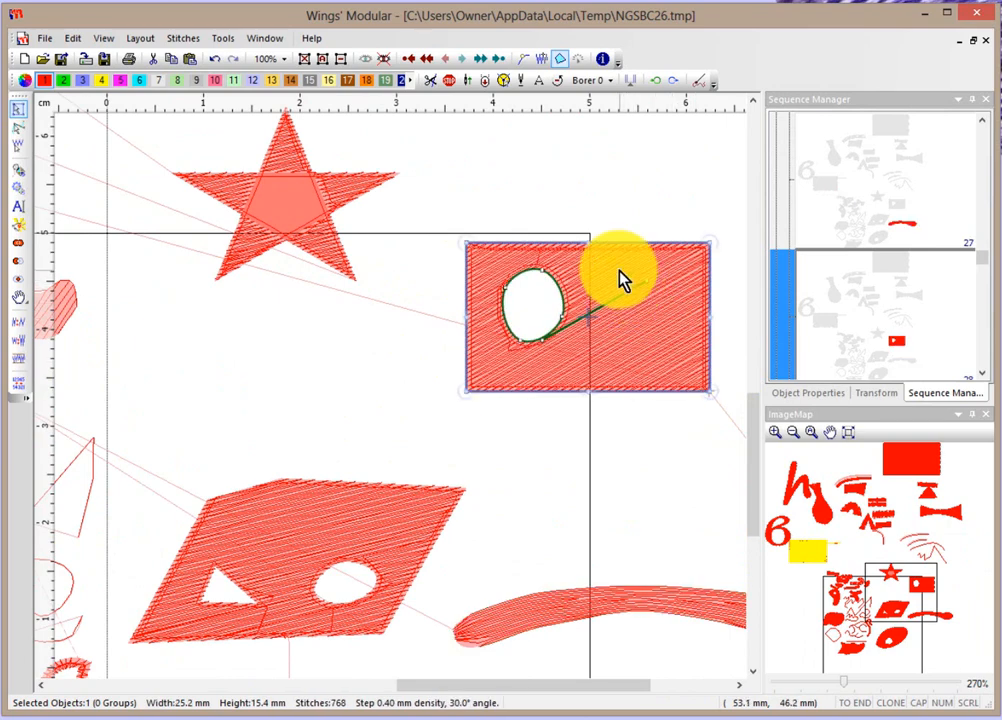
{"action": "right_click", "coordinate": [620, 280]}
{"action": "mouse_move", "coordinate": [618, 278]}
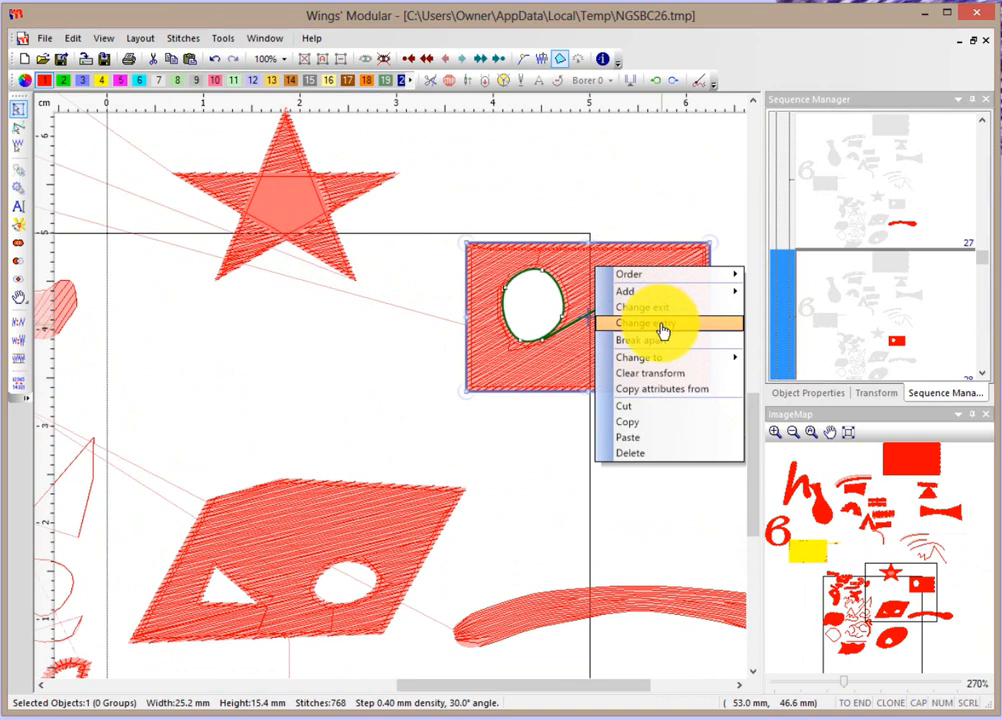
{"action": "left_click", "coordinate": [662, 331]}
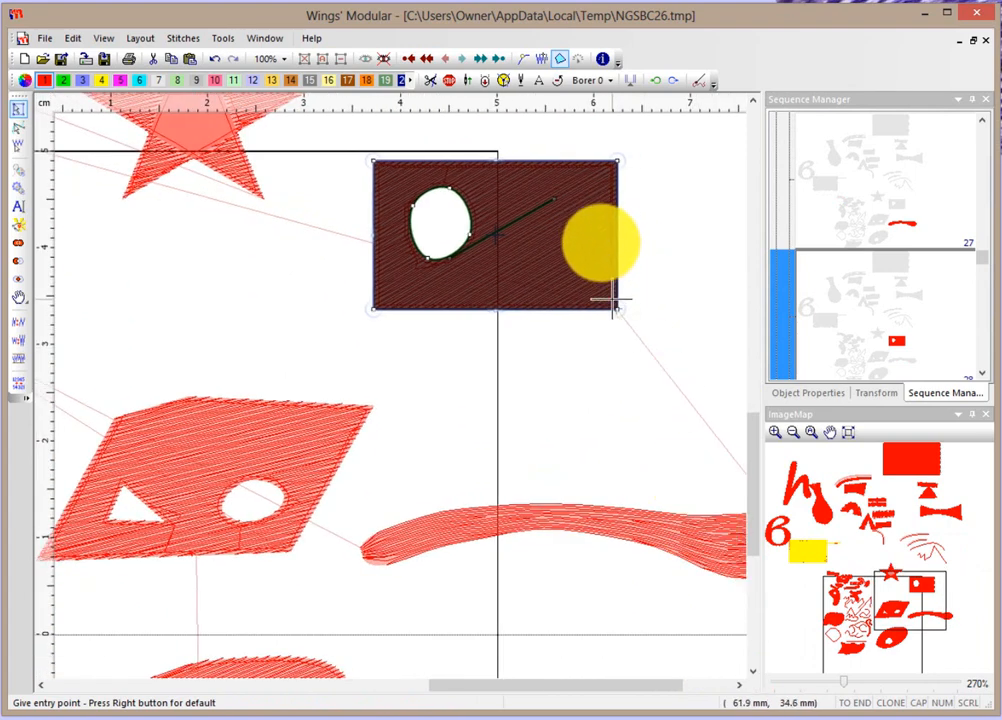
{"action": "left_click", "coordinate": [373, 310]}
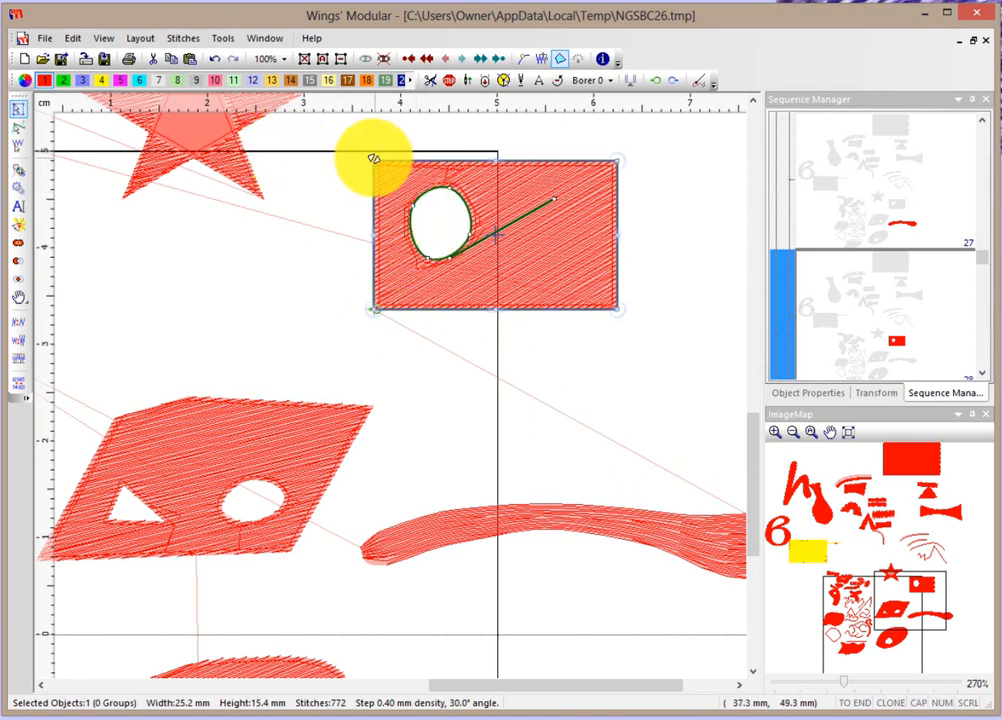
Step: Change the holed rectangle's exit point to its upper-left corner and deselect it
{"action": "left_click", "coordinate": [595, 226]}
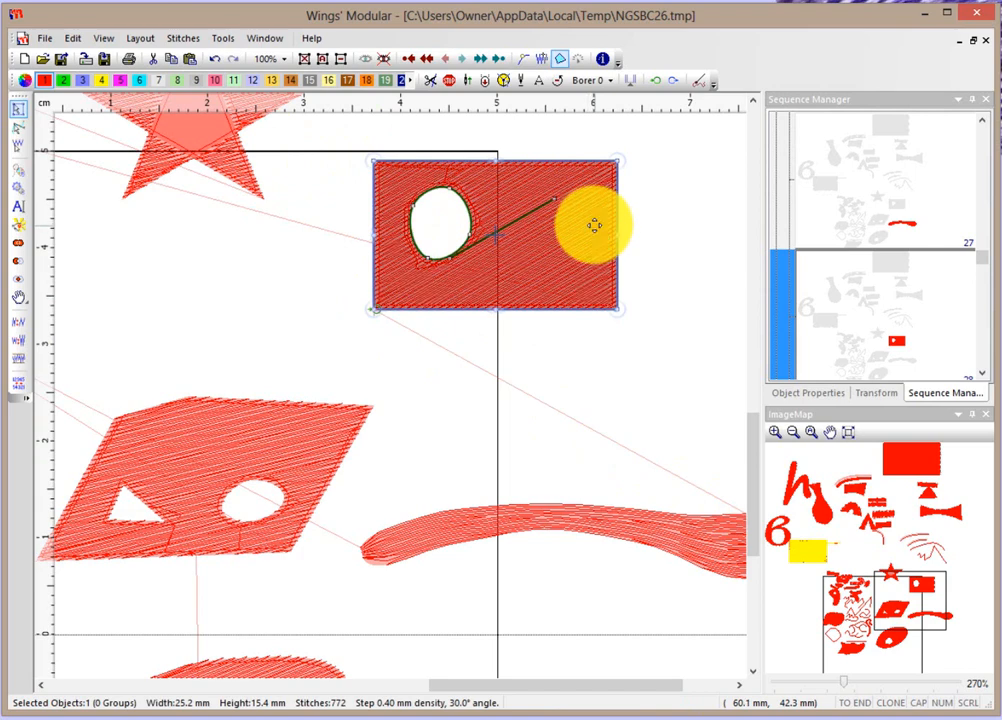
{"action": "right_click", "coordinate": [595, 228]}
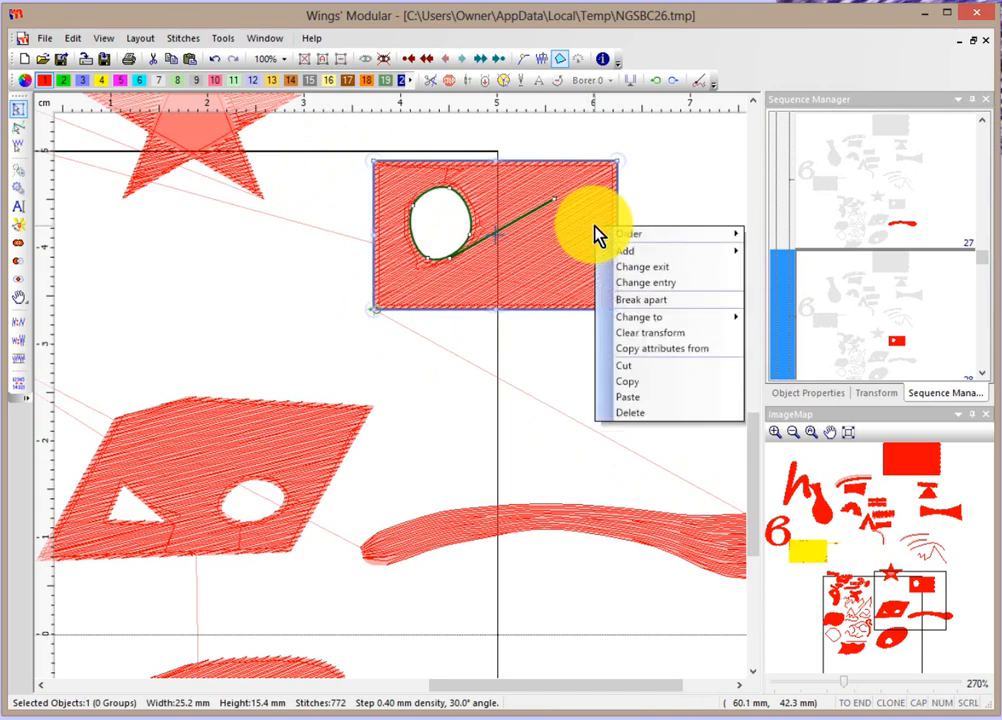
{"action": "left_click", "coordinate": [659, 272]}
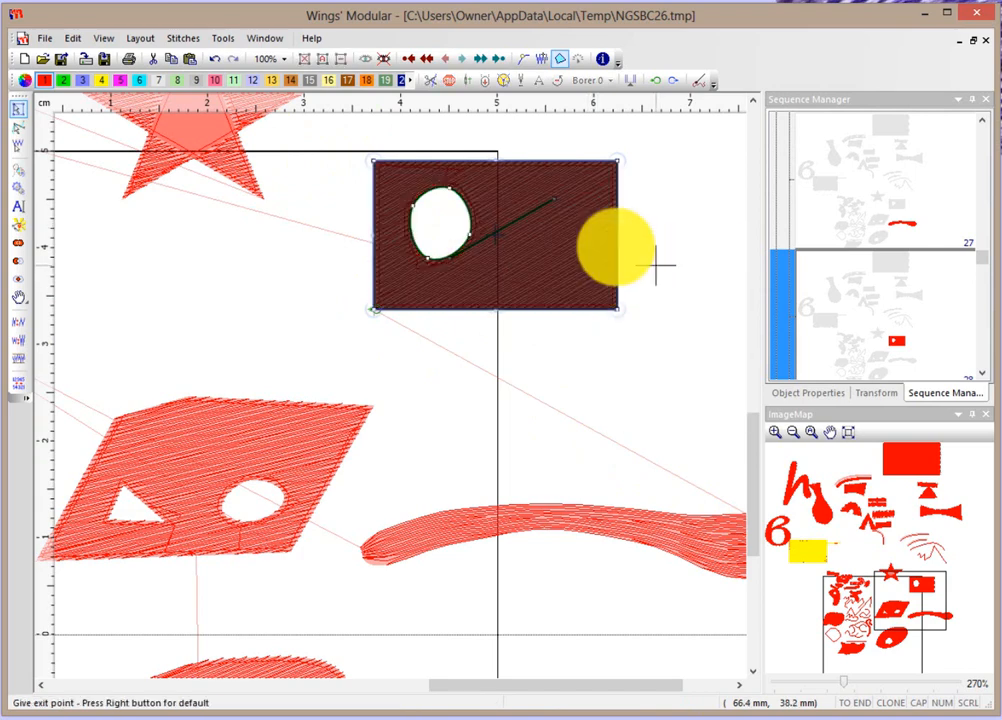
{"action": "left_click", "coordinate": [371, 160]}
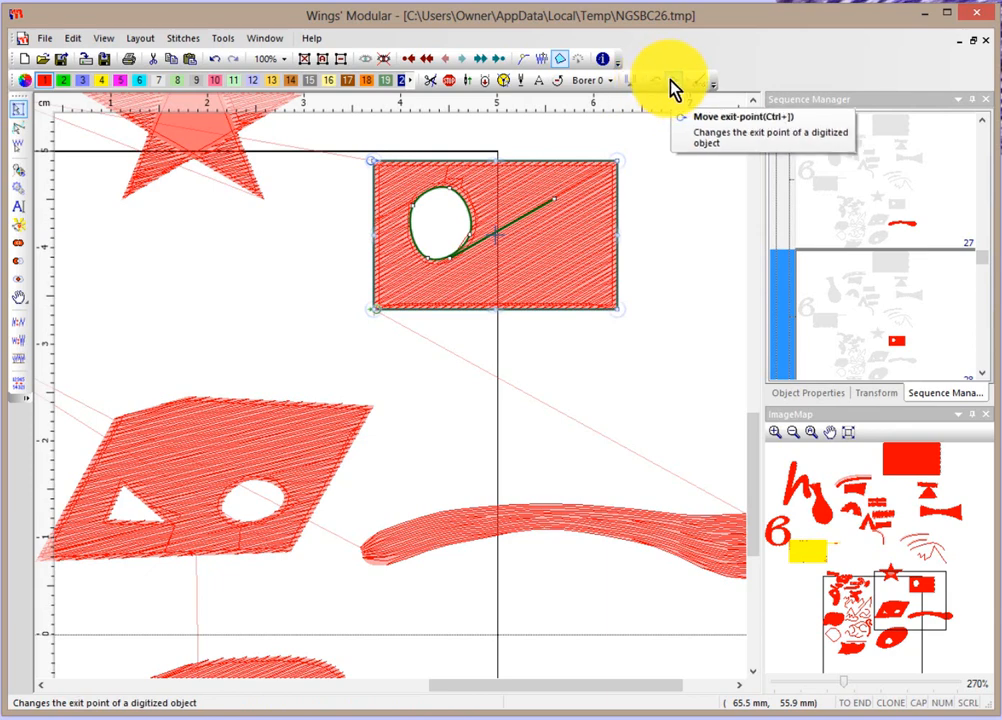
{"action": "left_click", "coordinate": [664, 188]}
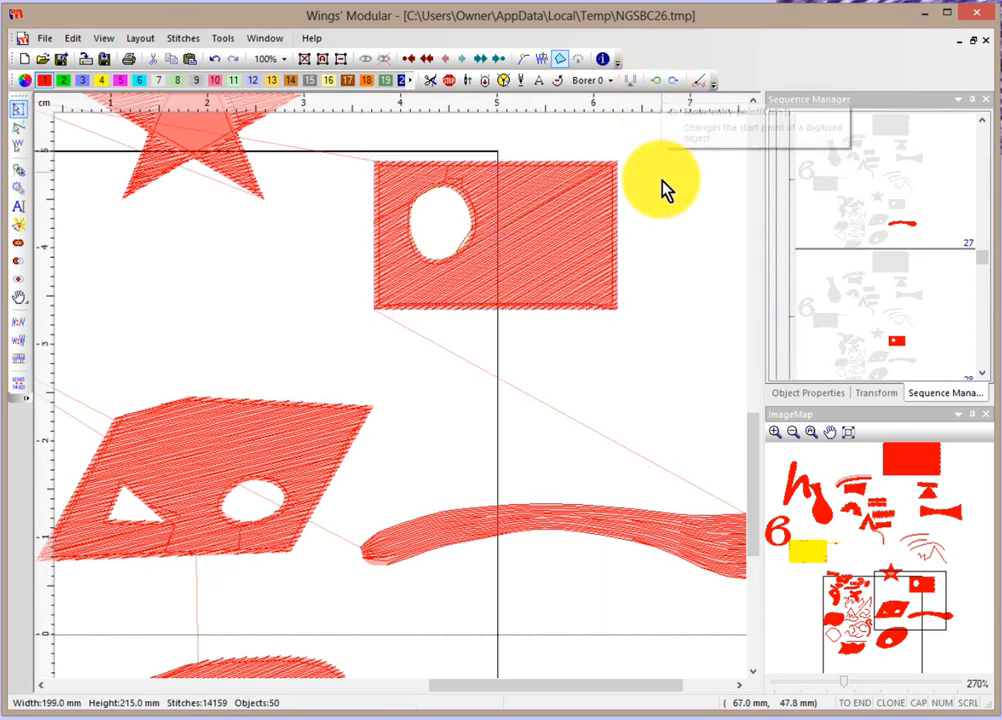
Step: Change the entry point of the long curved shape below the rectangle to its left tip and deselect it
{"action": "left_click", "coordinate": [648, 525]}
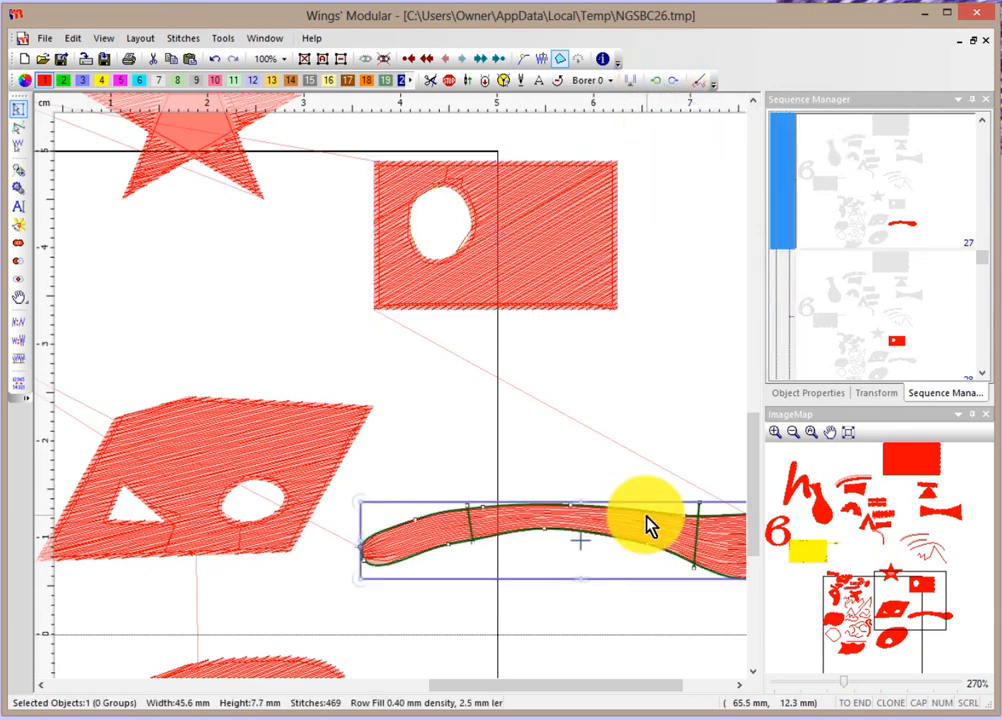
{"action": "left_click", "coordinate": [658, 84]}
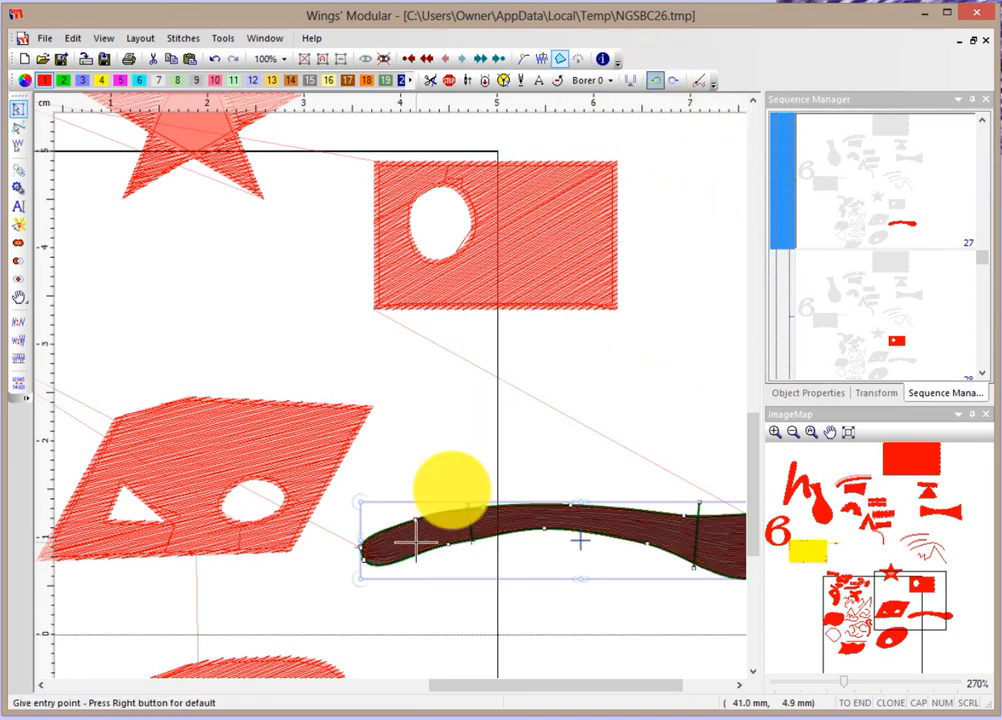
{"action": "left_click", "coordinate": [360, 545]}
{"action": "left_click", "coordinate": [452, 437]}
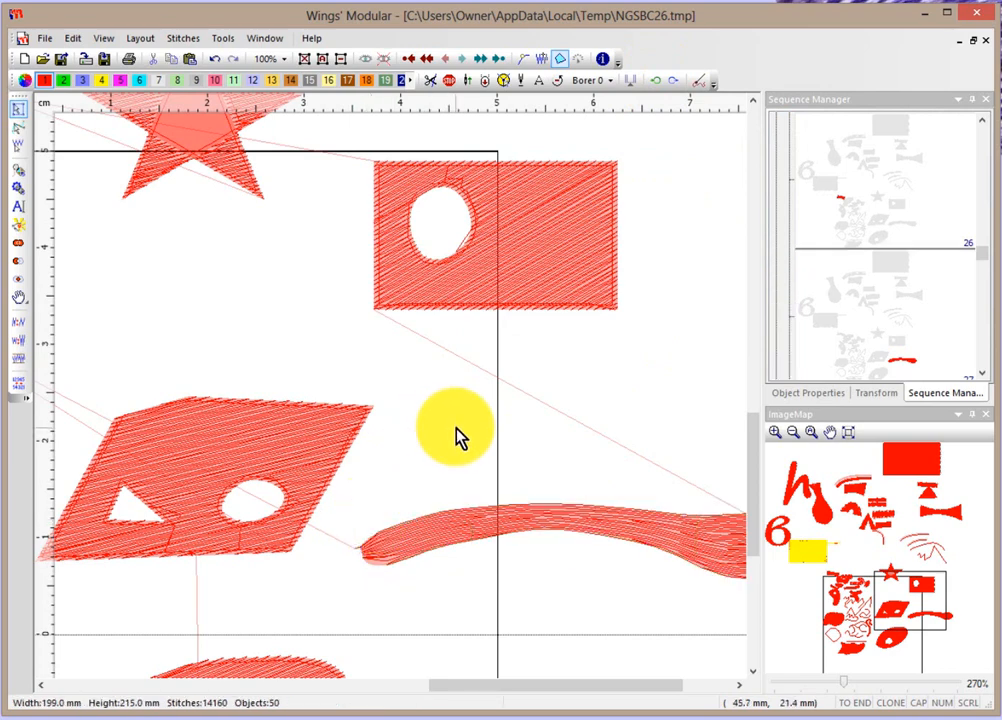
Step: Break apart the holed rectangle and move the freed oval out and back into the right half of the rectangle
{"action": "left_click", "coordinate": [550, 220]}
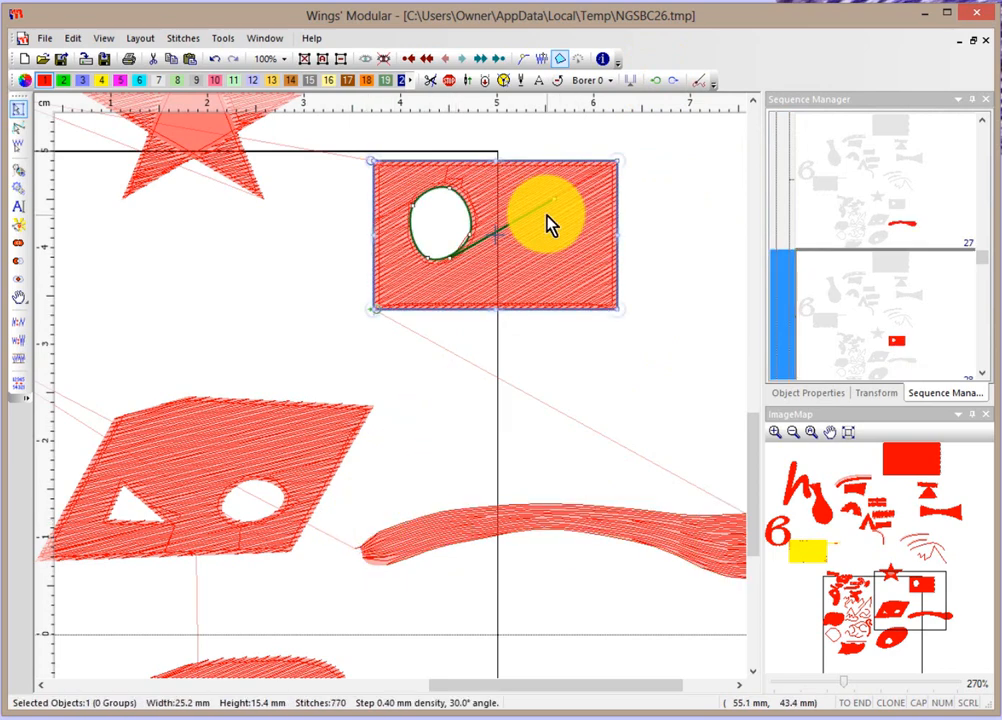
{"action": "right_click", "coordinate": [550, 220]}
{"action": "mouse_move", "coordinate": [552, 222]}
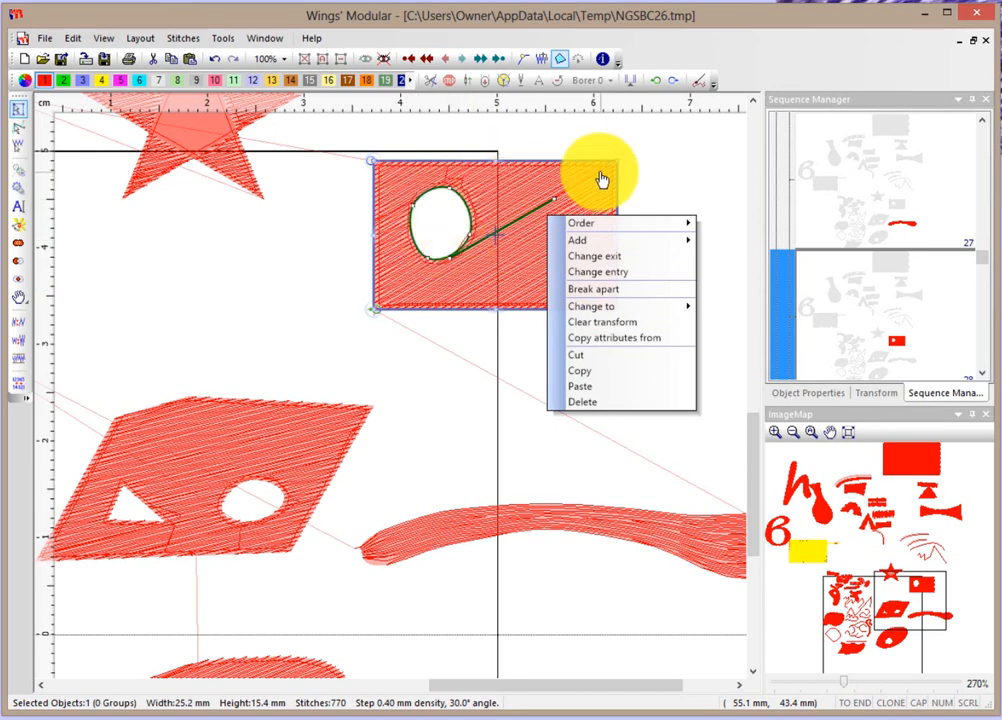
{"action": "left_click", "coordinate": [595, 292]}
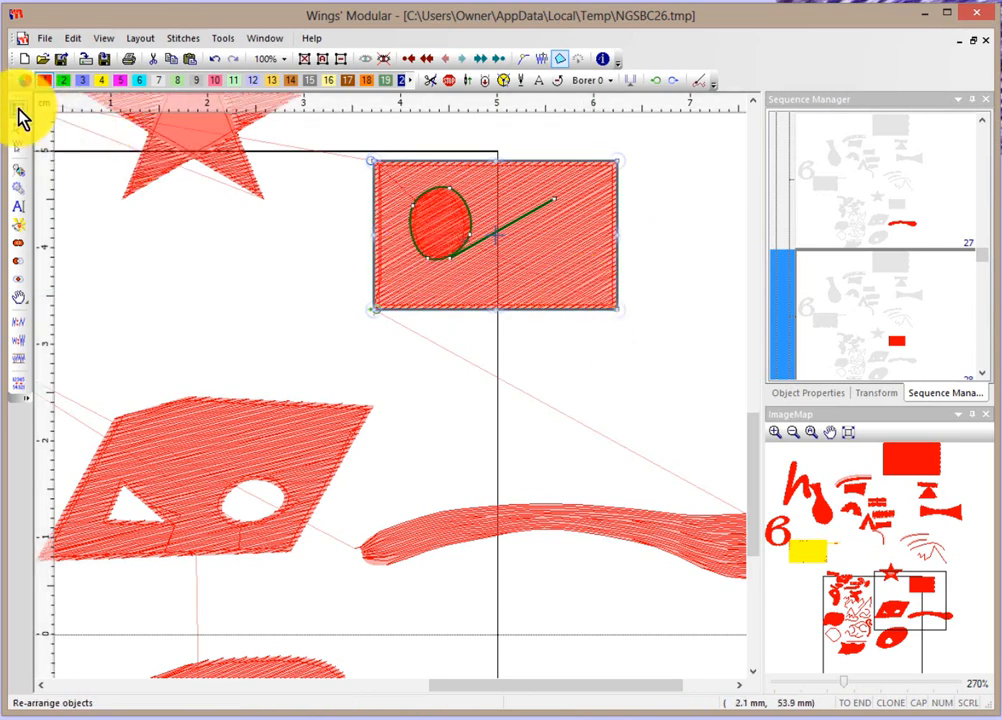
{"action": "left_click", "coordinate": [432, 226]}
{"action": "left_click_drag", "start_coordinate": [432, 226], "coordinate": [300, 255]}
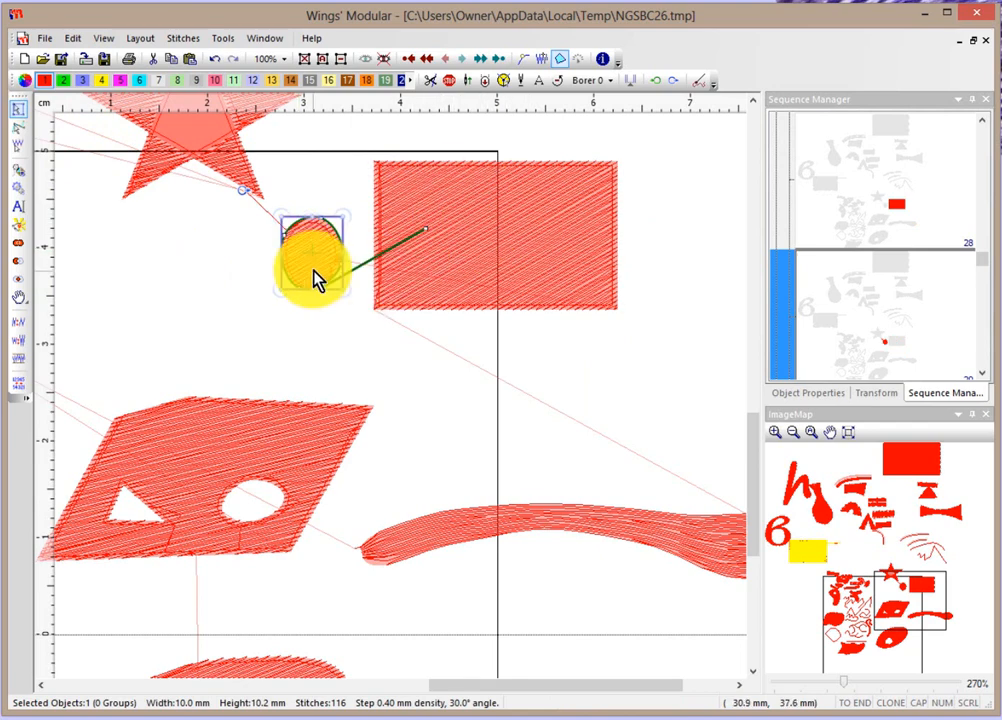
{"action": "left_click_drag", "start_coordinate": [302, 262], "coordinate": [520, 236]}
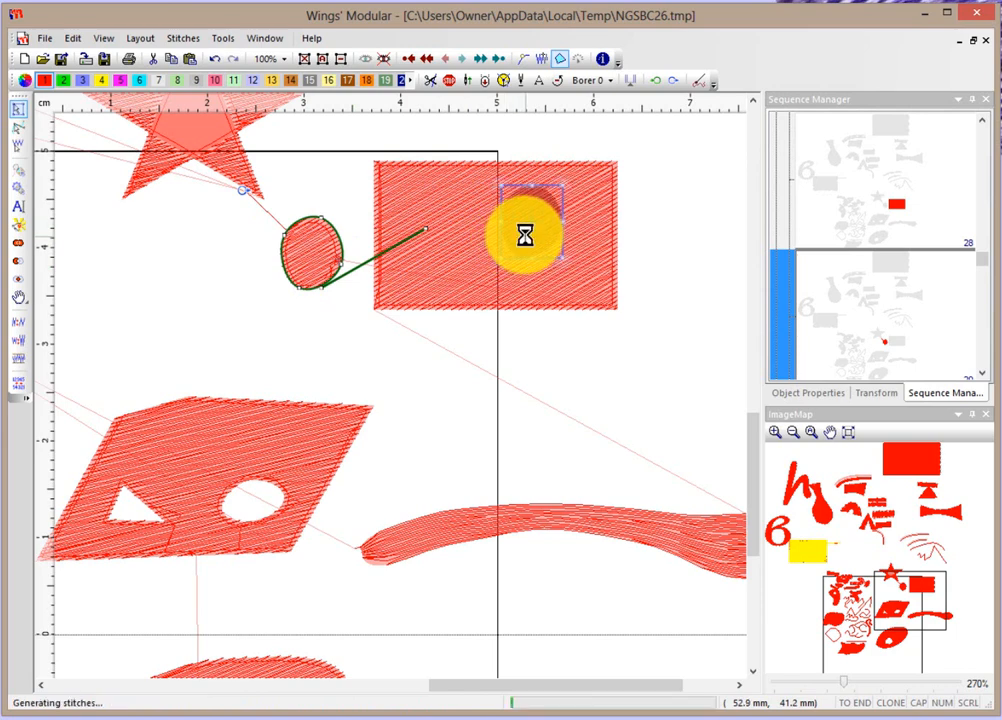
Step: Trim the rectangle with the overlapping oval and delete the oval to leave a hole in the right half
{"action": "left_click", "coordinate": [418, 235], "text": "ctrl"}
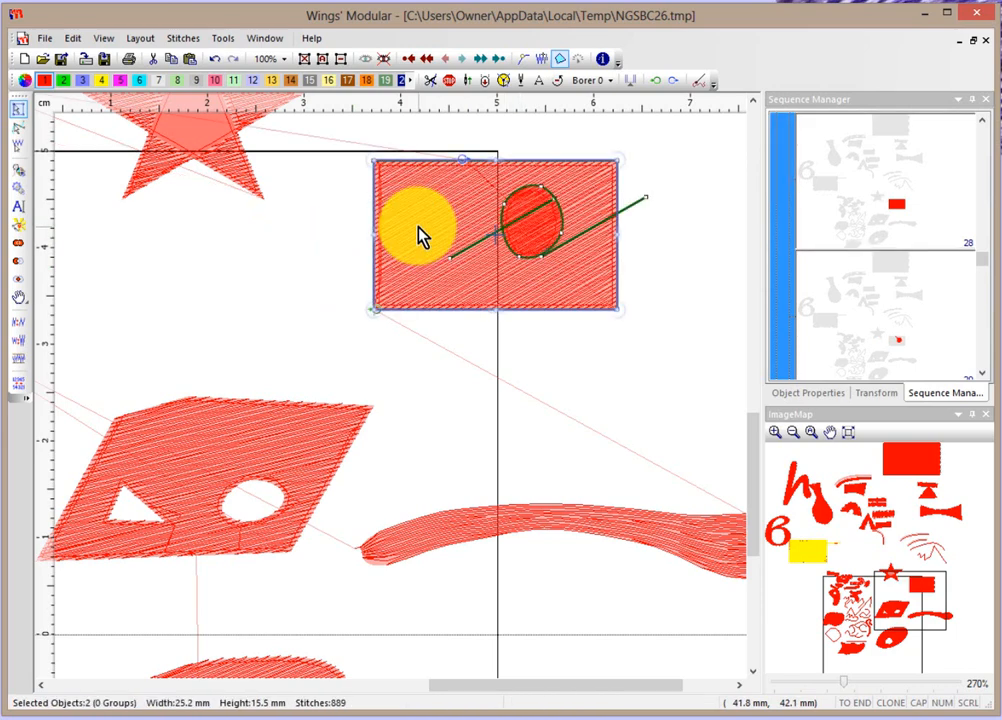
{"action": "left_click", "coordinate": [18, 243]}
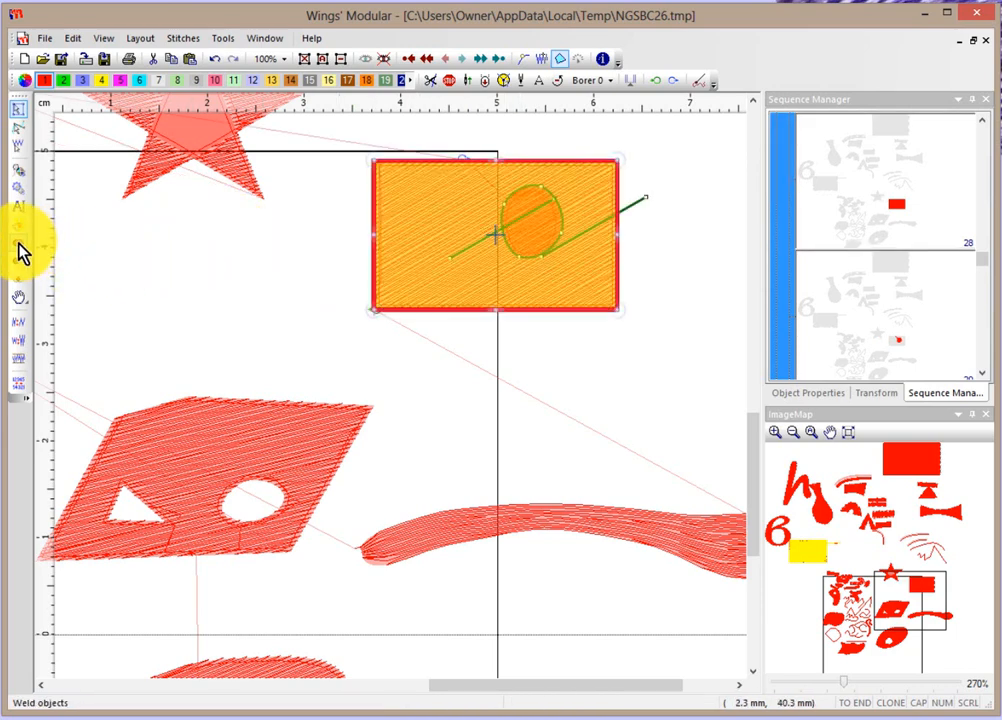
{"action": "left_click", "coordinate": [22, 270]}
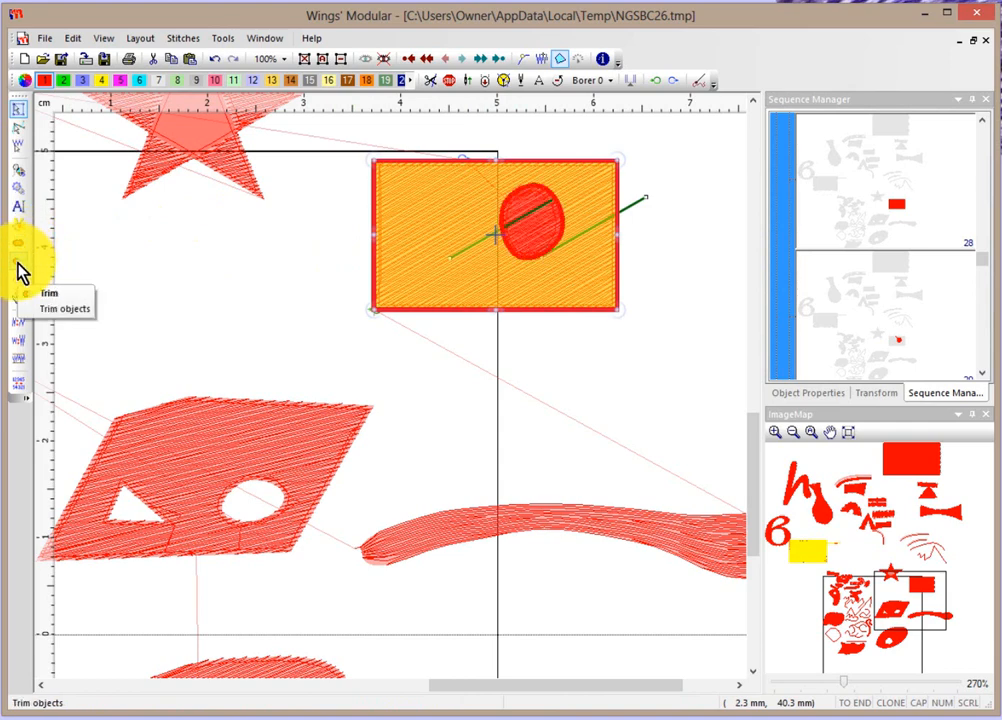
{"action": "left_click", "coordinate": [18, 264]}
{"action": "left_click", "coordinate": [224, 273]}
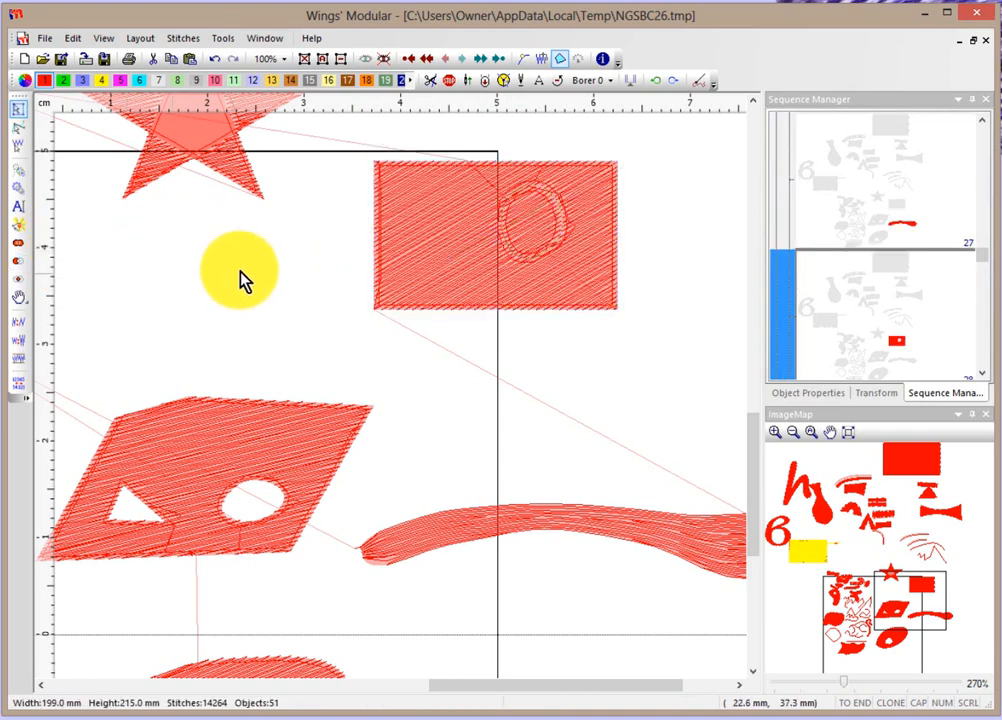
{"action": "left_click", "coordinate": [530, 236]}
{"action": "key", "text": "Delete"}
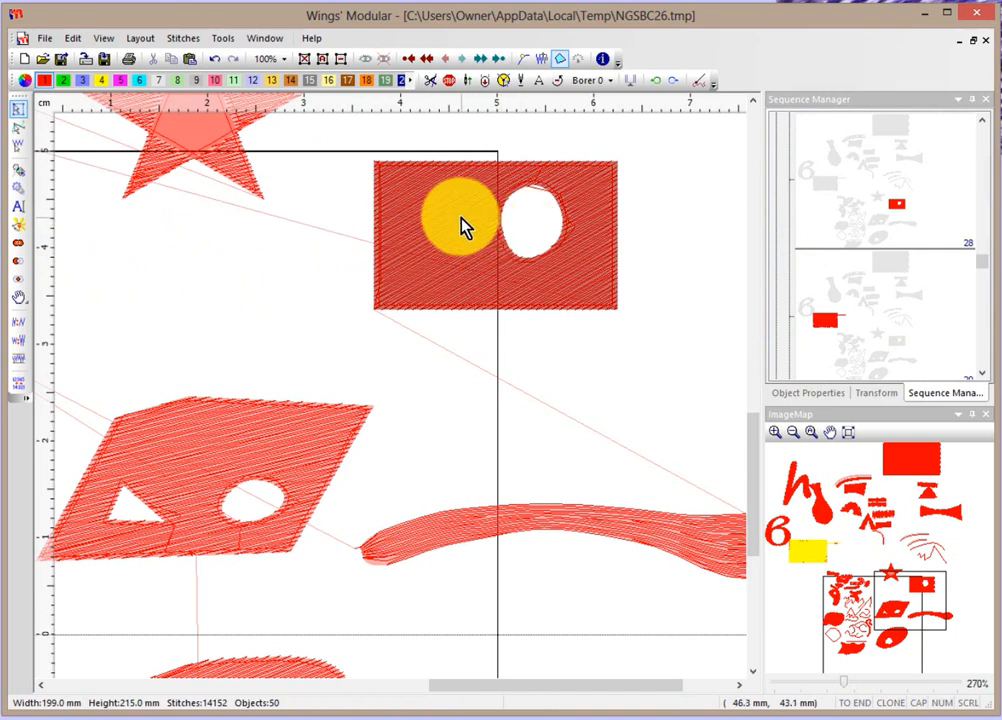
Step: Break apart the trimmed rectangle and move the freed oval about 22 mm left, outside the rectangle
{"action": "left_click", "coordinate": [463, 226]}
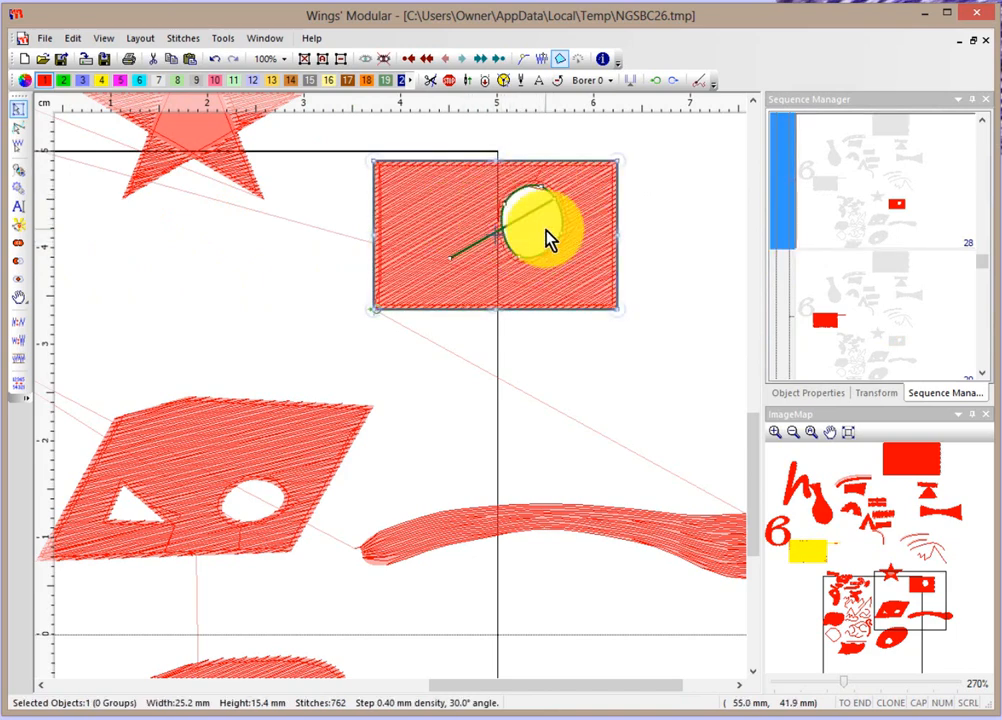
{"action": "right_click", "coordinate": [455, 203]}
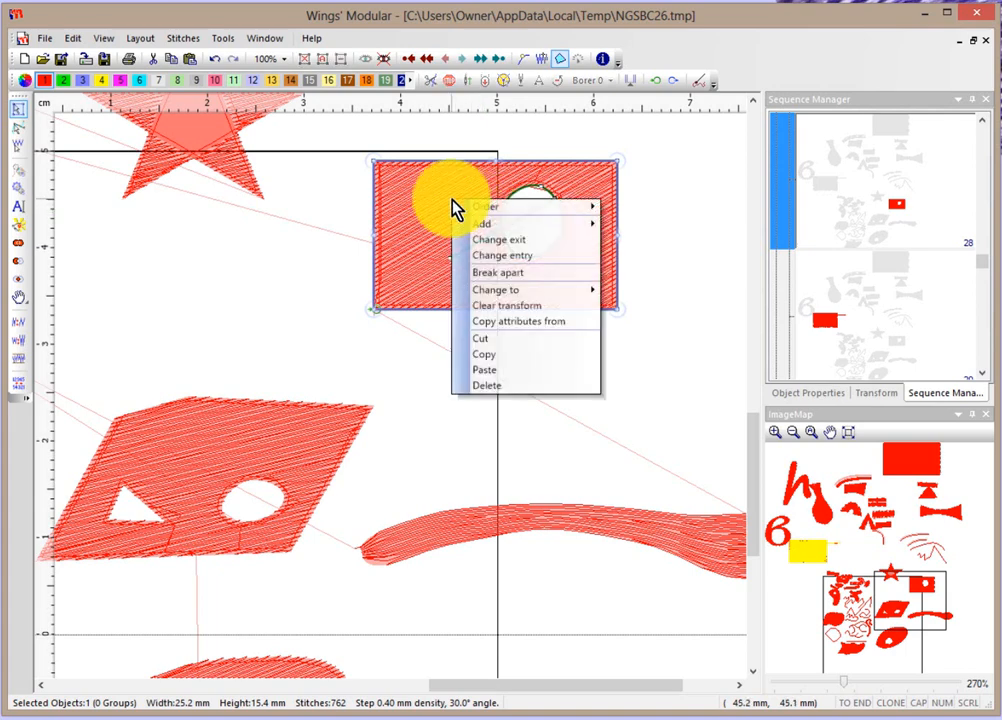
{"action": "left_click", "coordinate": [502, 273]}
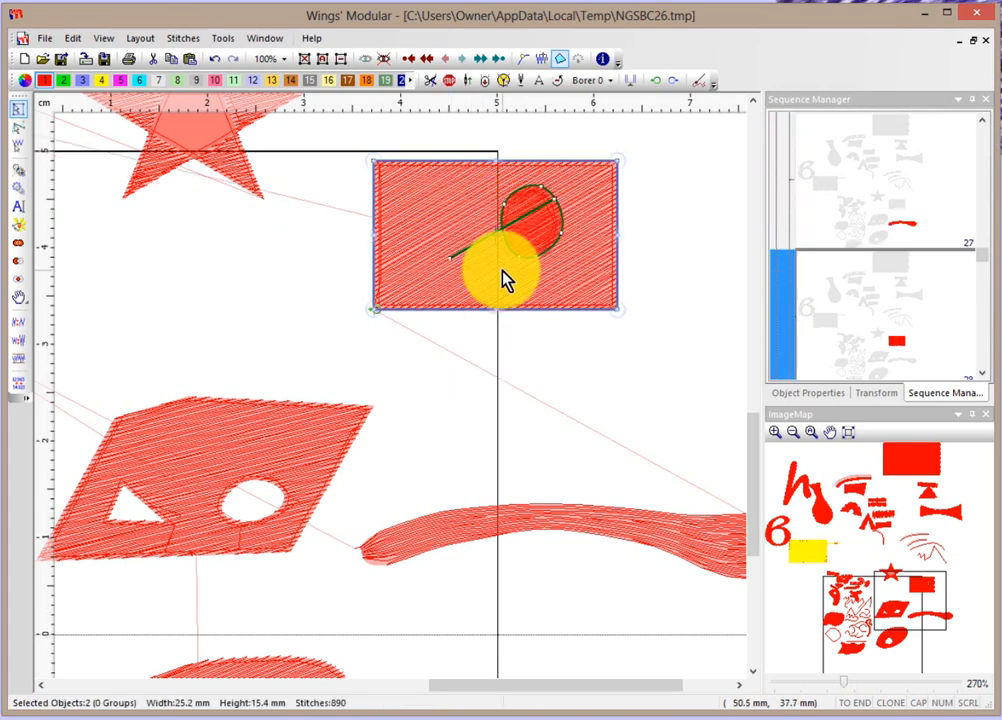
{"action": "left_click", "coordinate": [655, 218]}
{"action": "left_click", "coordinate": [544, 213]}
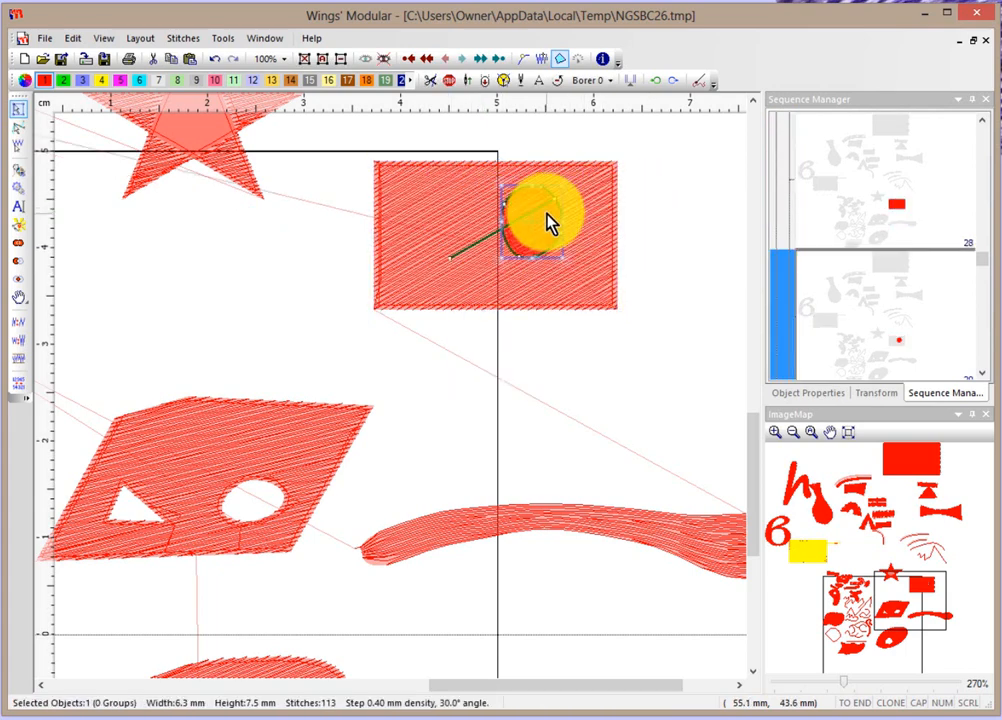
{"action": "left_click_drag", "start_coordinate": [544, 213], "coordinate": [330, 237]}
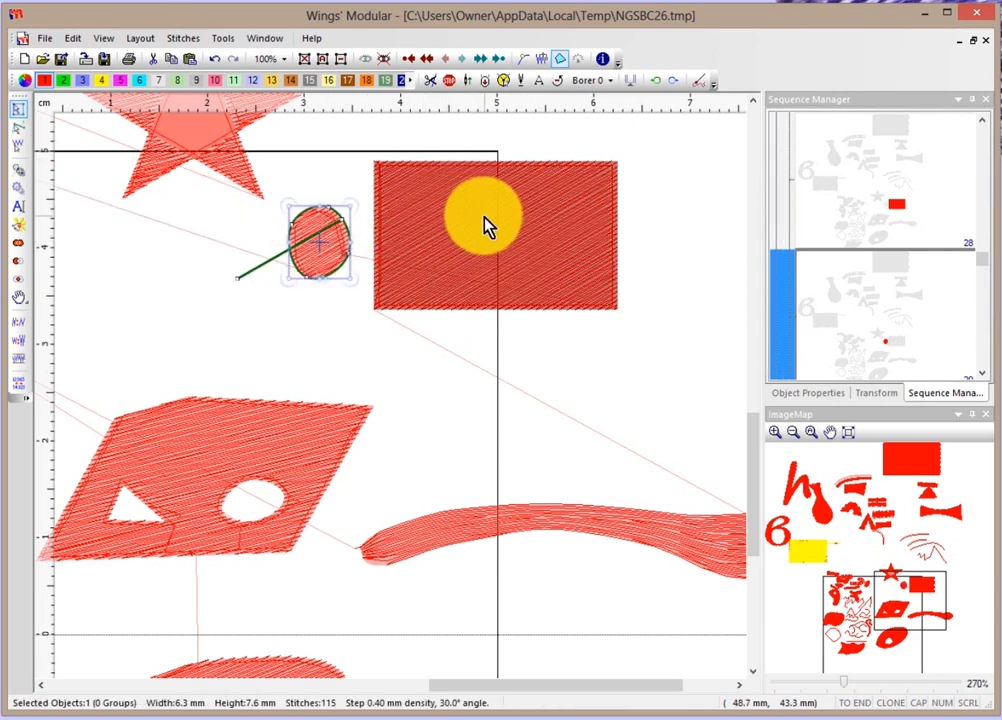
Step: Compare the Change to stitch types offered for the plain rectangle with those for the parallelogram with two holes, also viewing the latter's Order options
{"action": "left_click", "coordinate": [404, 184]}
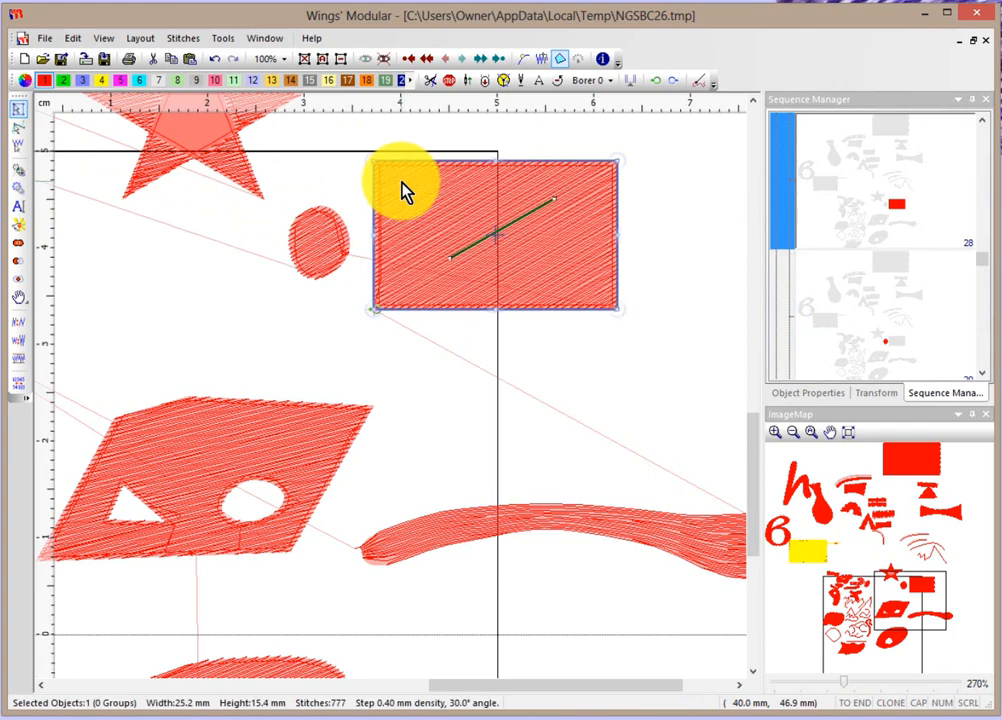
{"action": "right_click", "coordinate": [402, 184]}
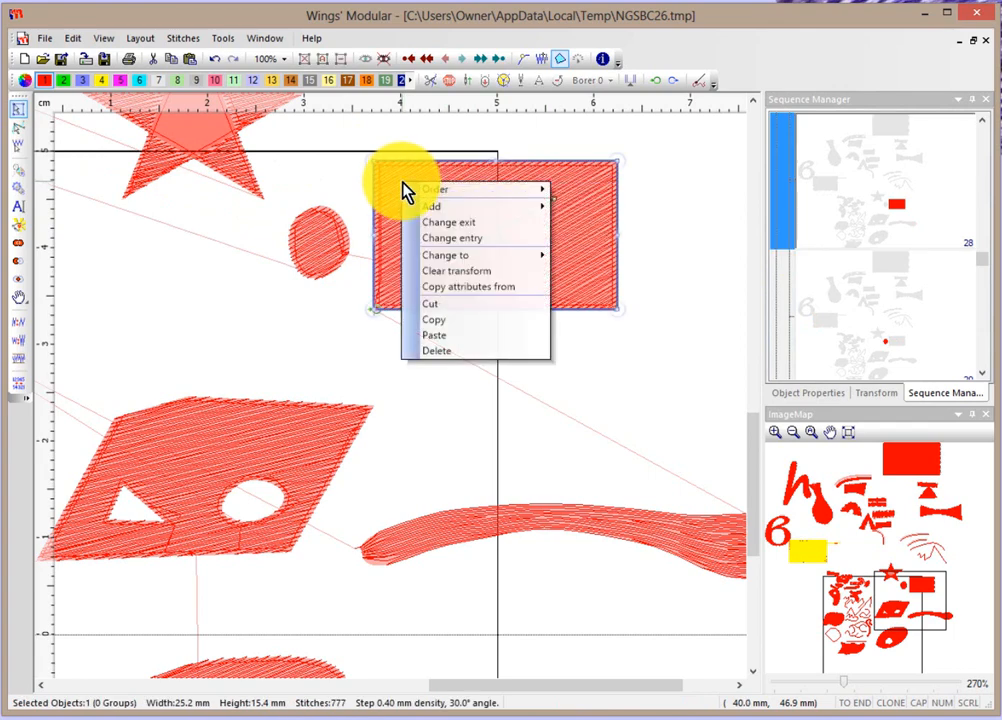
{"action": "mouse_move", "coordinate": [444, 259]}
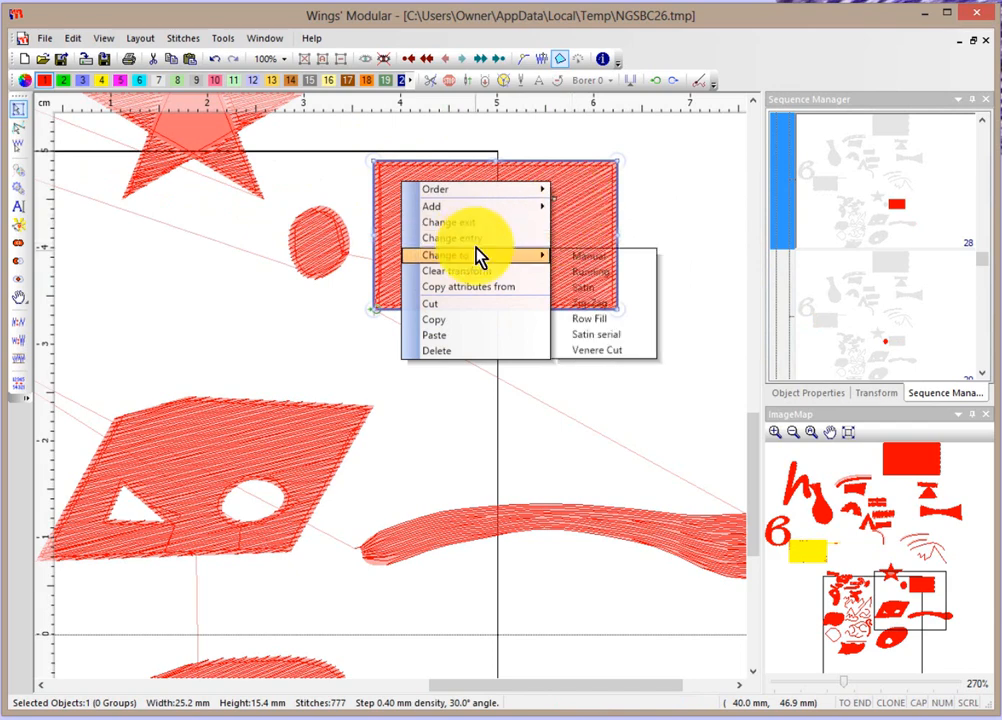
{"action": "left_click", "coordinate": [308, 441]}
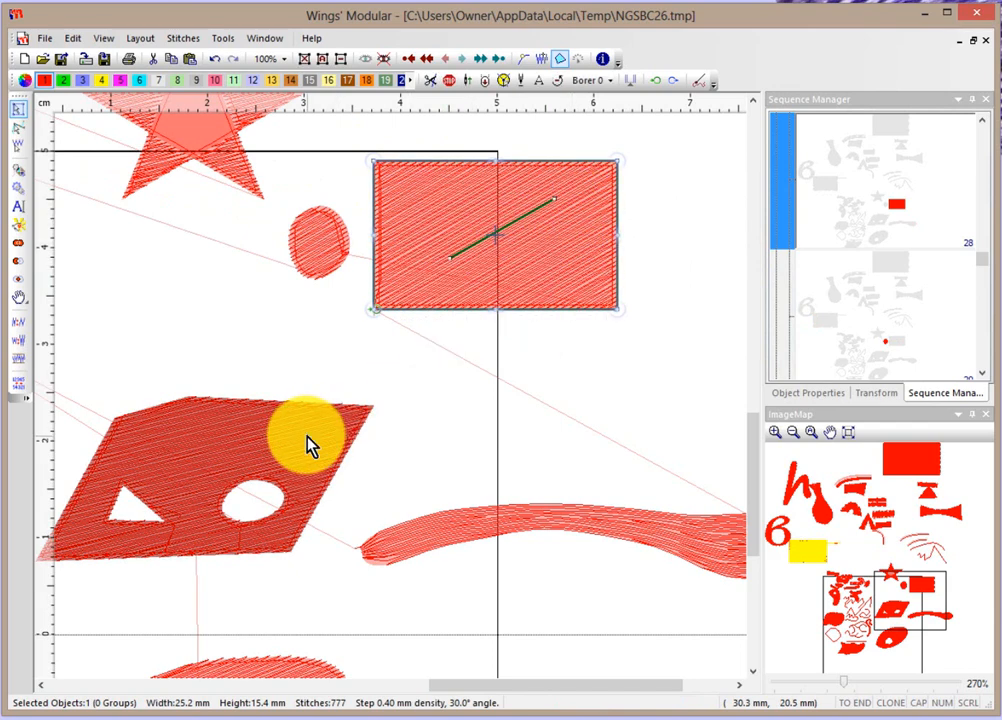
{"action": "key", "text": "z"}
{"action": "scroll", "coordinate": [305, 436], "scroll_direction": "down", "scroll_amount": 2}
{"action": "scroll", "coordinate": [274, 421], "scroll_direction": "up", "scroll_amount": 2}
{"action": "left_click", "coordinate": [274, 421]}
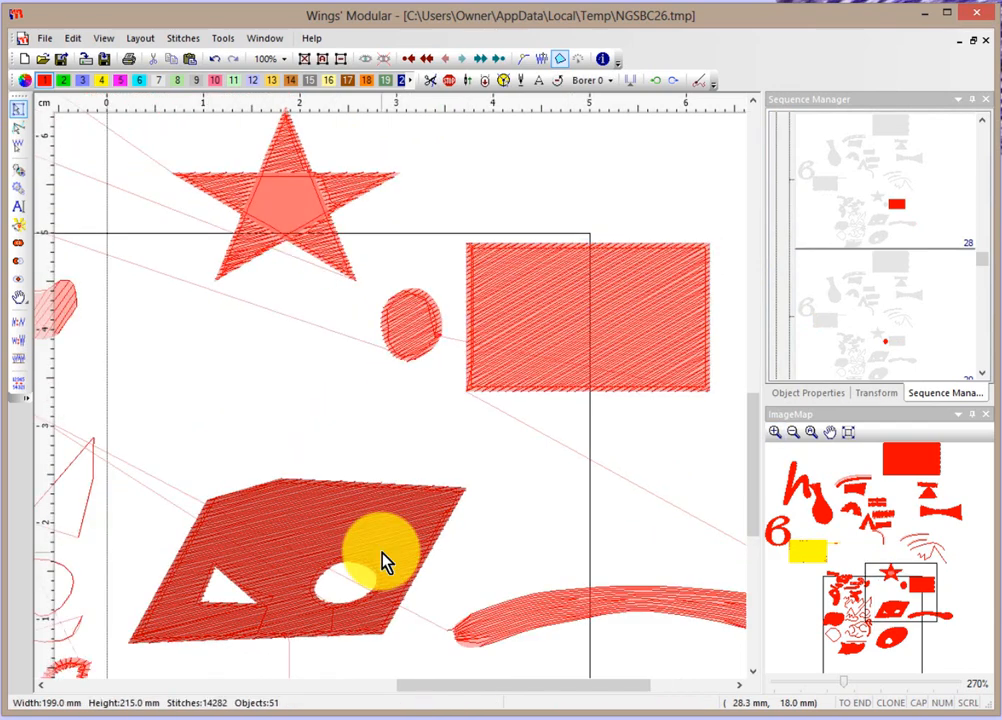
{"action": "left_click", "coordinate": [327, 515]}
{"action": "right_click", "coordinate": [327, 514]}
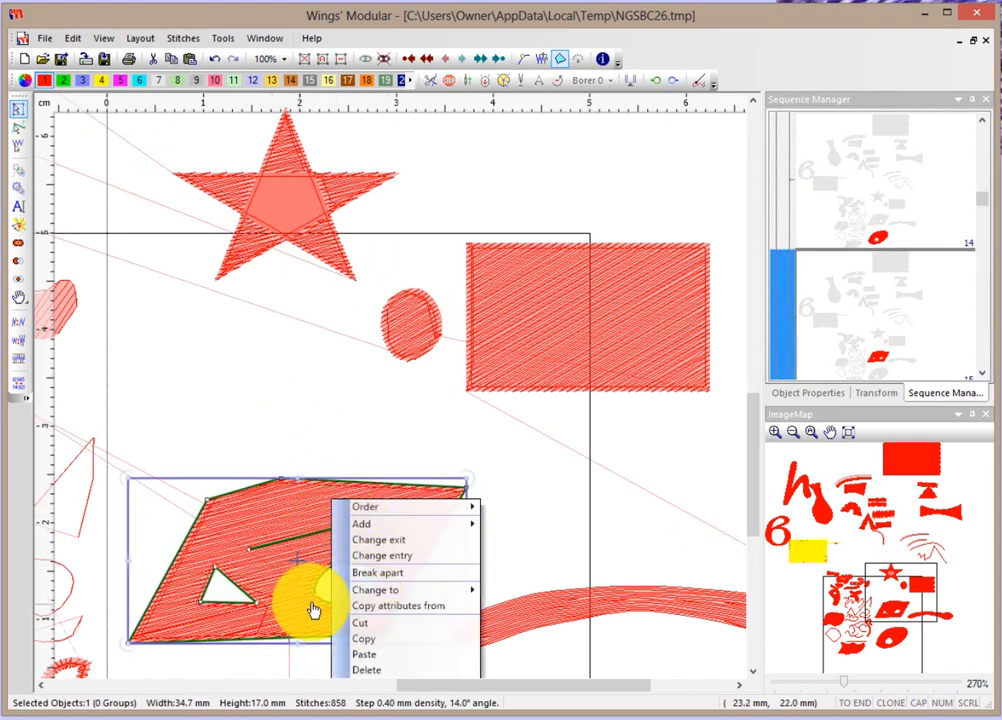
{"action": "mouse_move", "coordinate": [468, 507]}
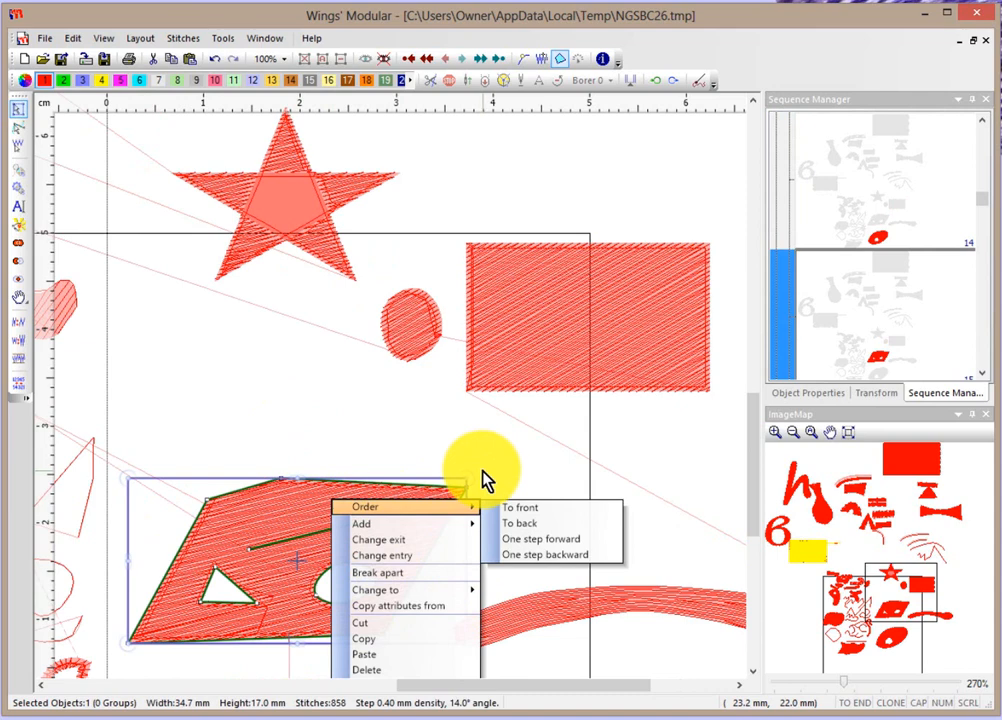
{"action": "left_click", "coordinate": [483, 480]}
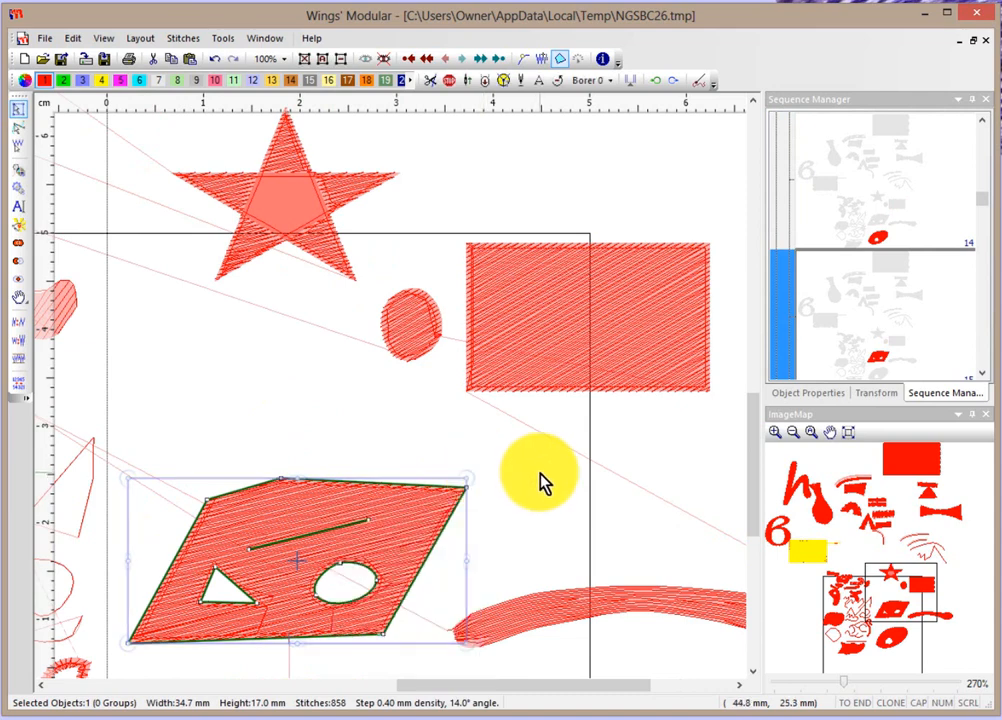
{"action": "right_click", "coordinate": [385, 501]}
{"action": "mouse_move", "coordinate": [387, 504]}
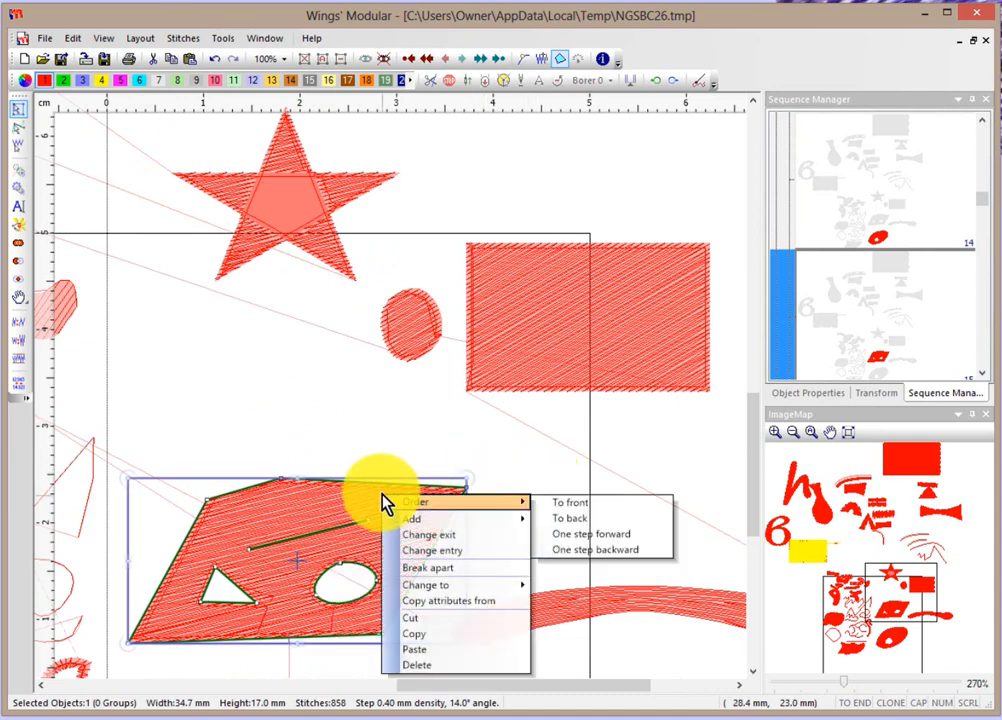
{"action": "mouse_move", "coordinate": [448, 593]}
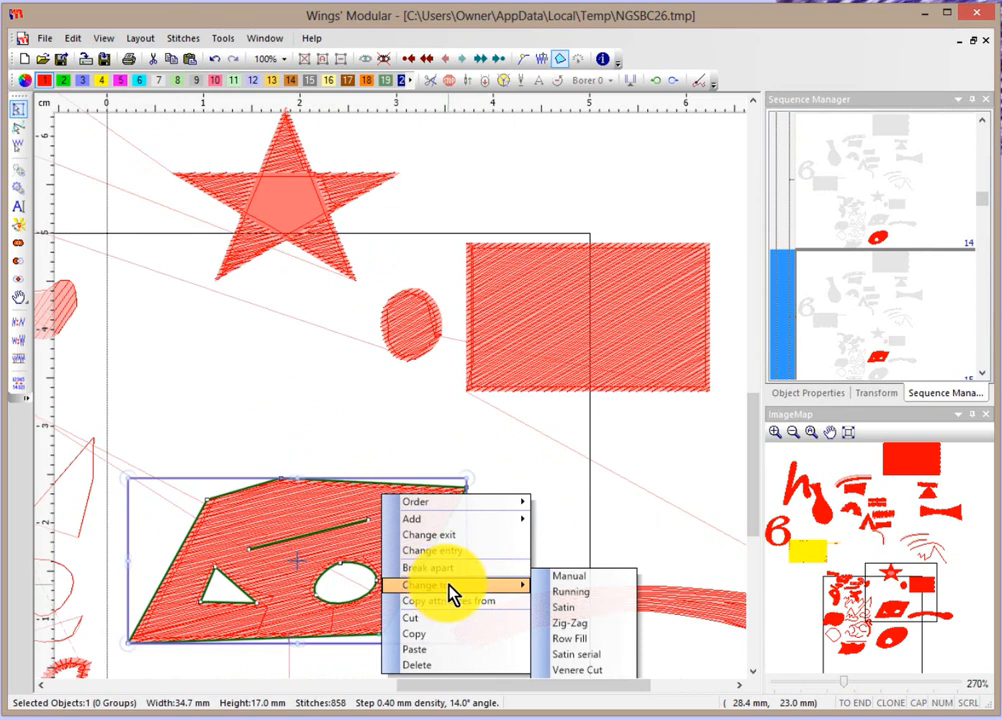
Step: Enlarge the small oval beside the rectangle to about 17 by 20 mm
{"action": "left_click", "coordinate": [411, 331]}
{"action": "left_click", "coordinate": [405, 323]}
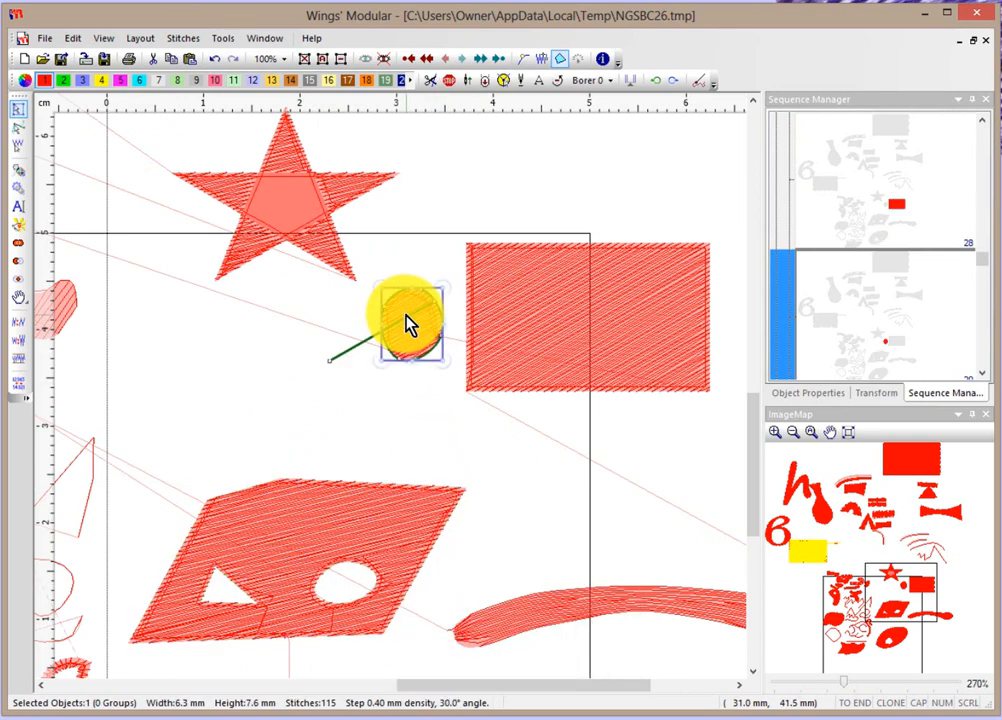
{"action": "left_click_drag", "start_coordinate": [381, 358], "coordinate": [255, 460]}
Step: Change the enlarged oval to Row Fill with a near-horizontal guide line across its lower half
{"action": "right_click", "coordinate": [324, 339]}
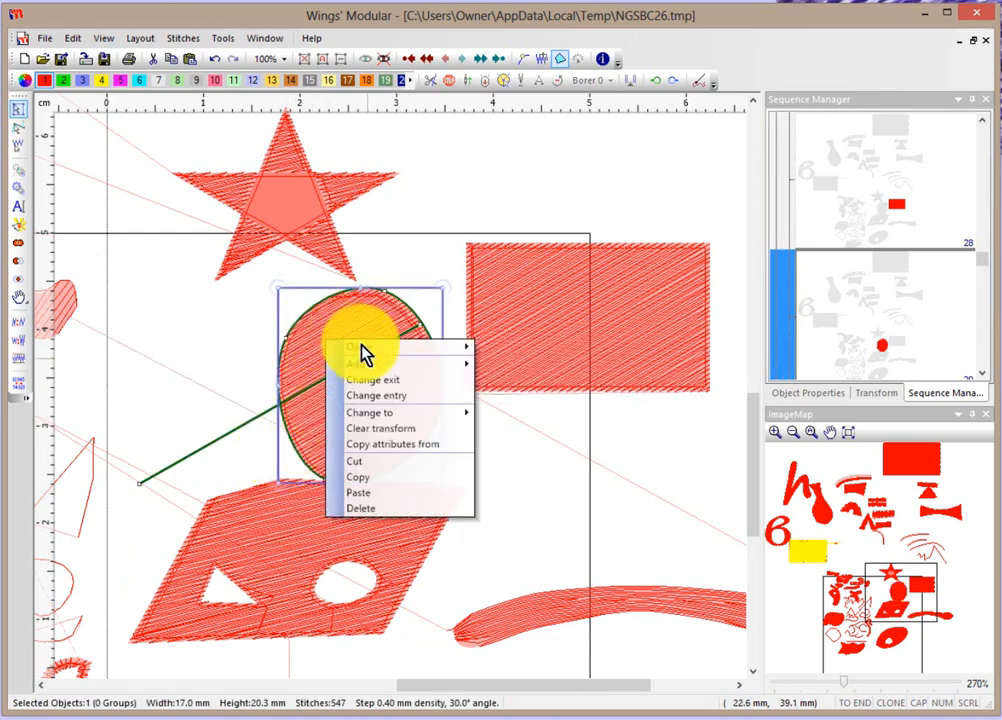
{"action": "mouse_move", "coordinate": [404, 418]}
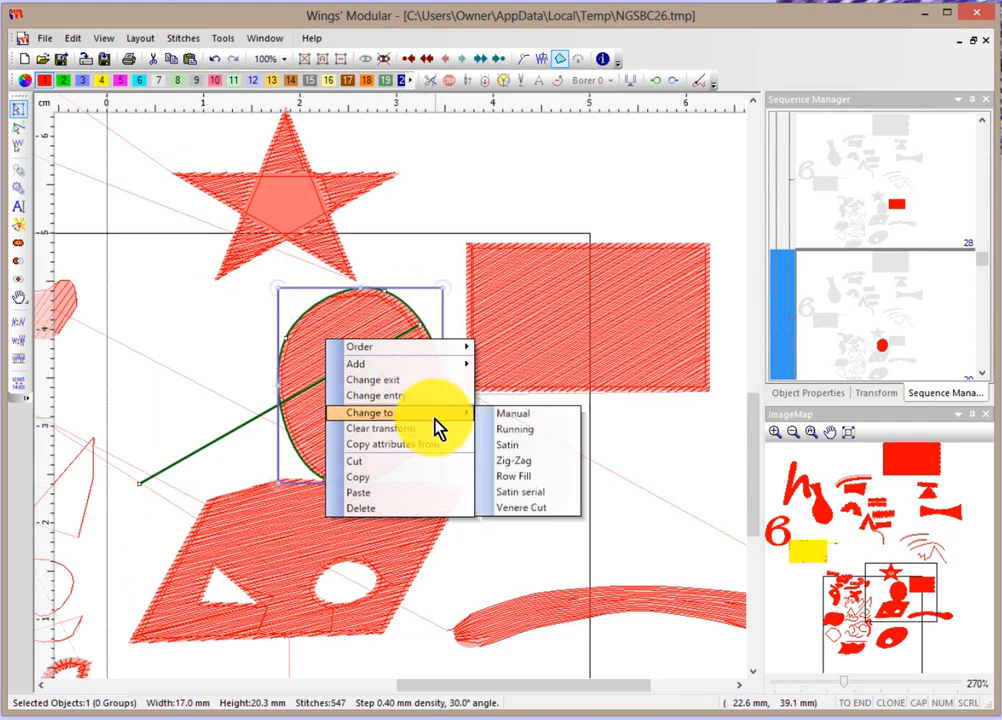
{"action": "left_click", "coordinate": [545, 476]}
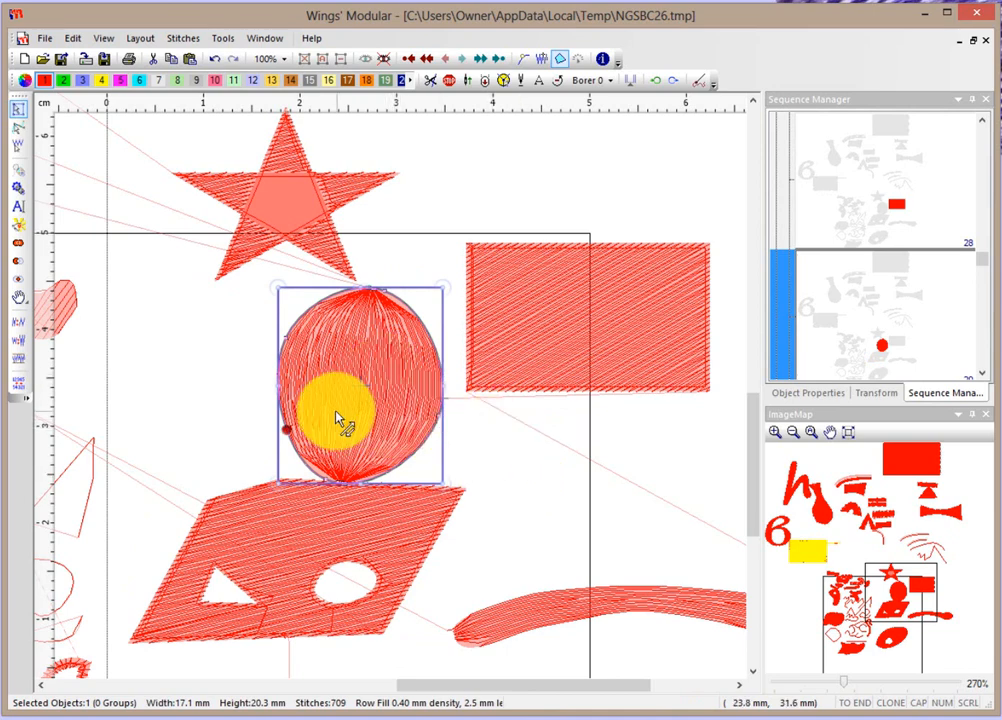
{"action": "left_click", "coordinate": [407, 410]}
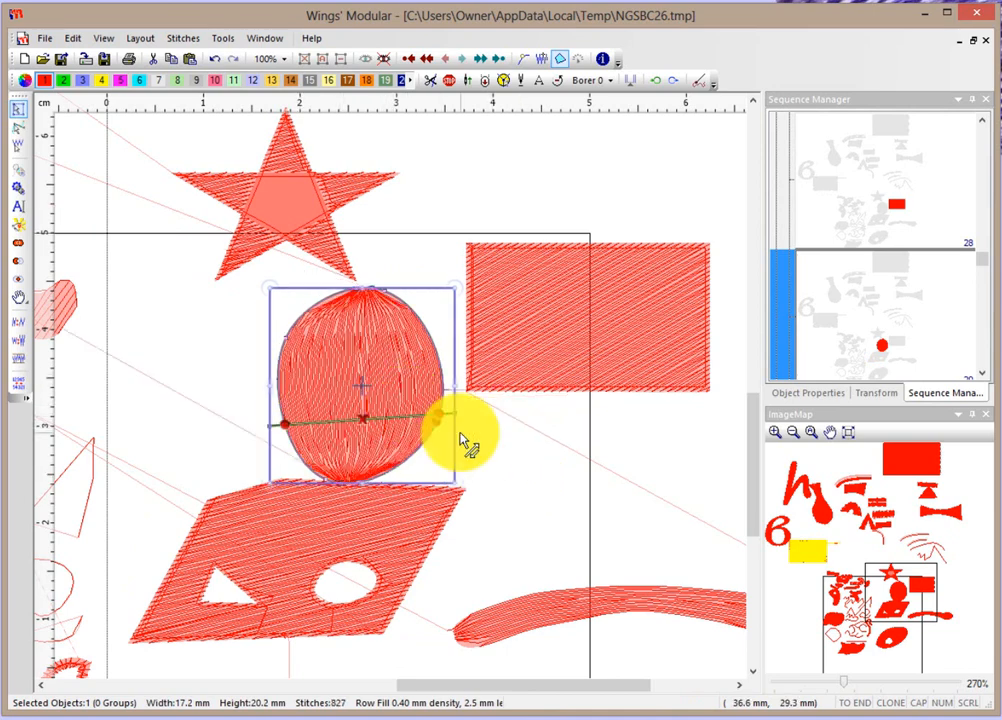
{"action": "left_click", "coordinate": [507, 452]}
Step: Enlarge the plain rectangle to about 35 by 21.4 mm
{"action": "left_click", "coordinate": [532, 353]}
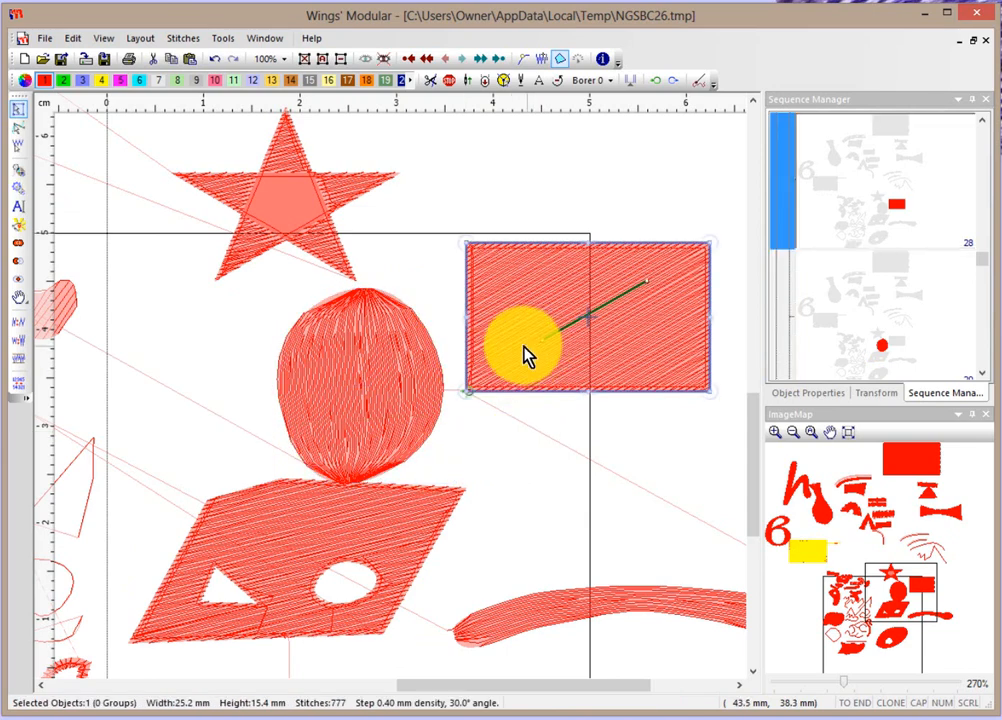
{"action": "right_click", "coordinate": [518, 305]}
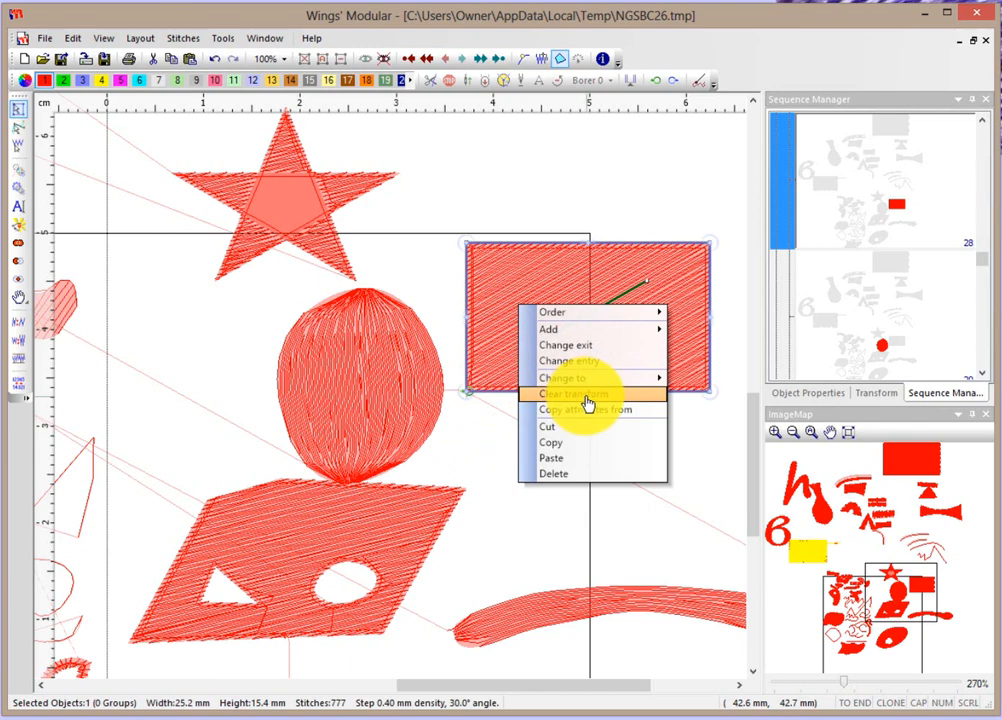
{"action": "left_click", "coordinate": [490, 474]}
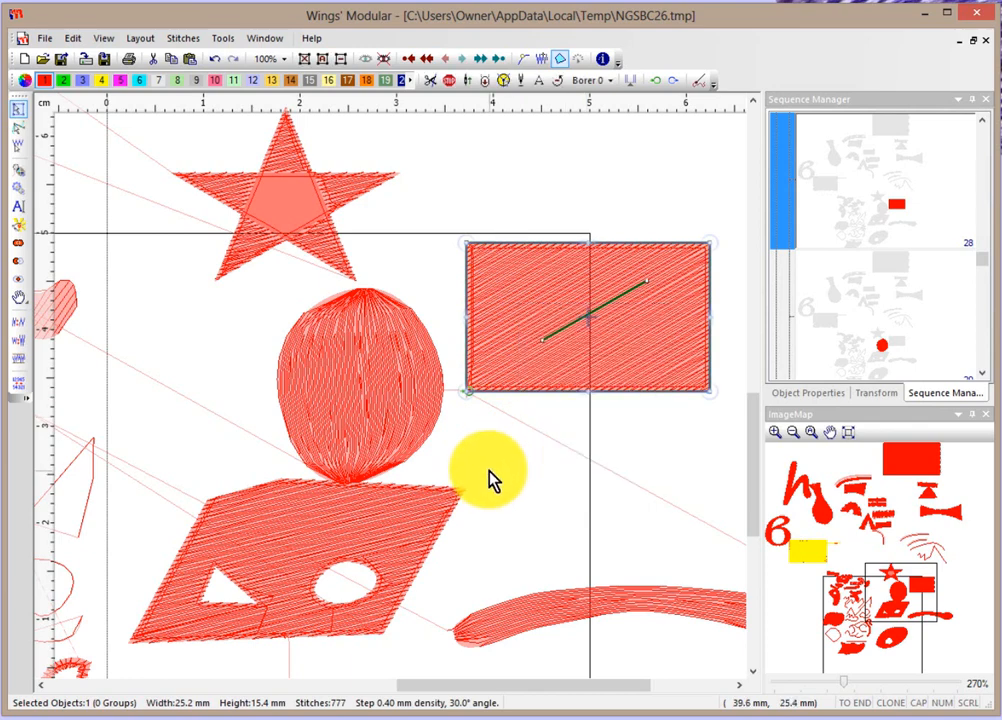
{"action": "scroll", "coordinate": [489, 470], "scroll_direction": "up", "scroll_amount": 1}
{"action": "scroll", "coordinate": [489, 469], "scroll_direction": "down", "scroll_amount": 3}
{"action": "scroll", "coordinate": [491, 479], "scroll_direction": "down", "scroll_amount": 1}
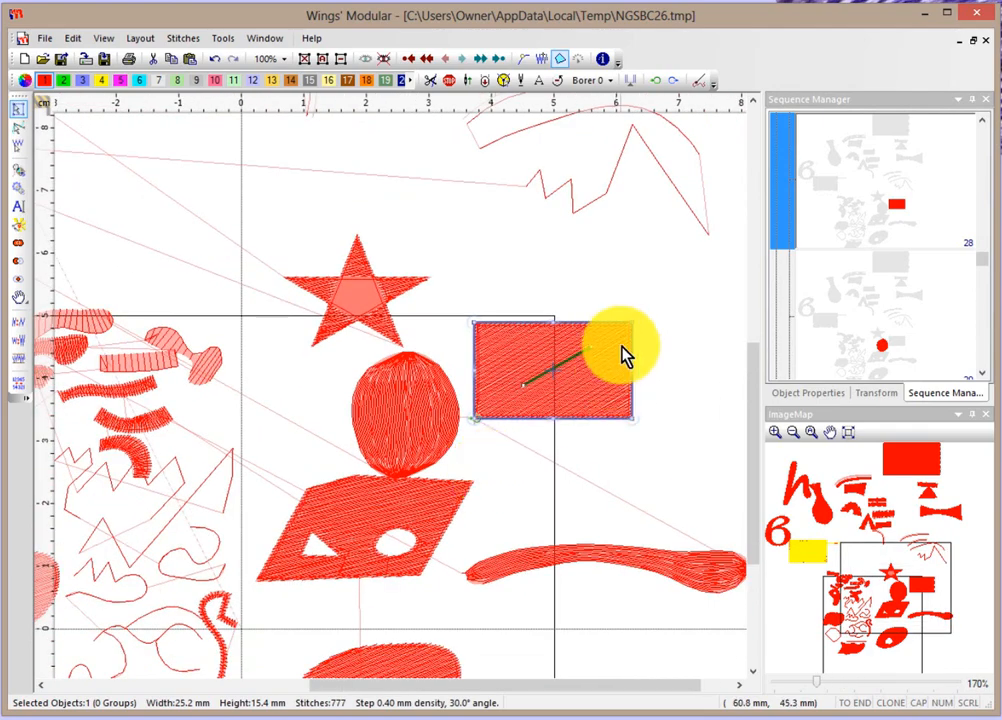
{"action": "left_click_drag", "start_coordinate": [631, 322], "coordinate": [693, 288]}
Step: Clear the enlarged rectangle's transform without keeping the distorted shape, and move it clear of the star and oval
{"action": "right_click", "coordinate": [631, 311]}
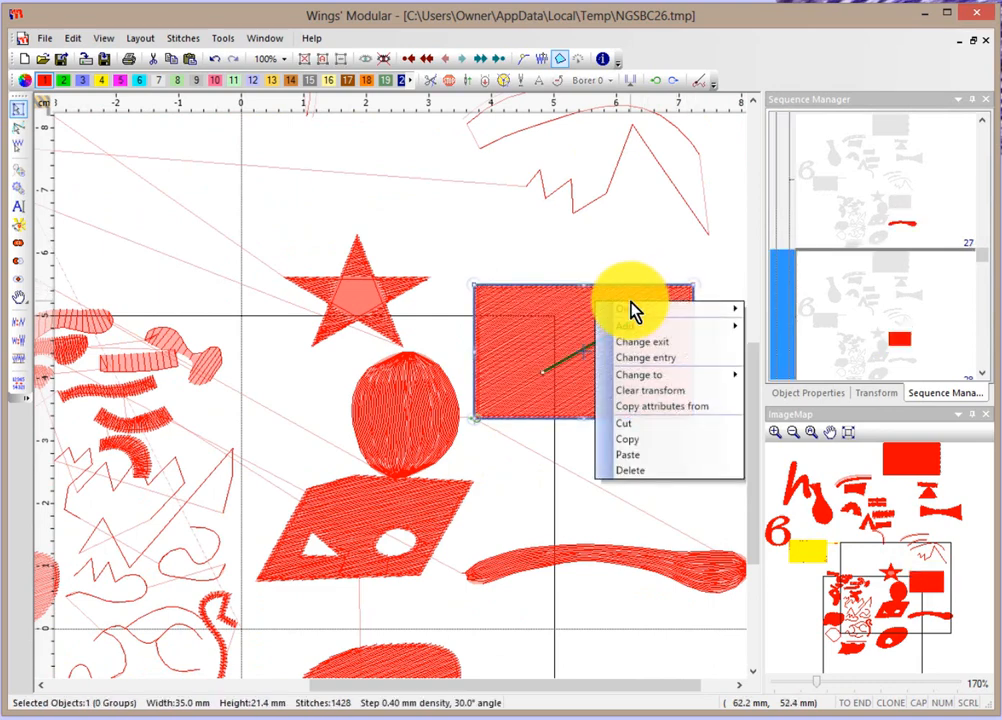
{"action": "left_click", "coordinate": [666, 394]}
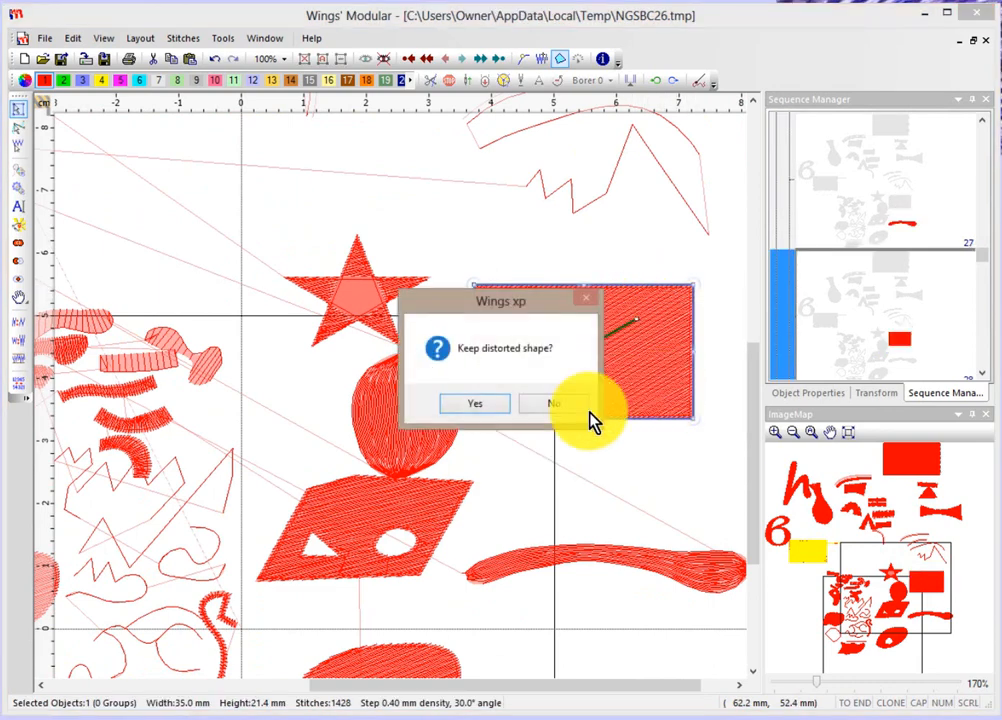
{"action": "left_click", "coordinate": [553, 405]}
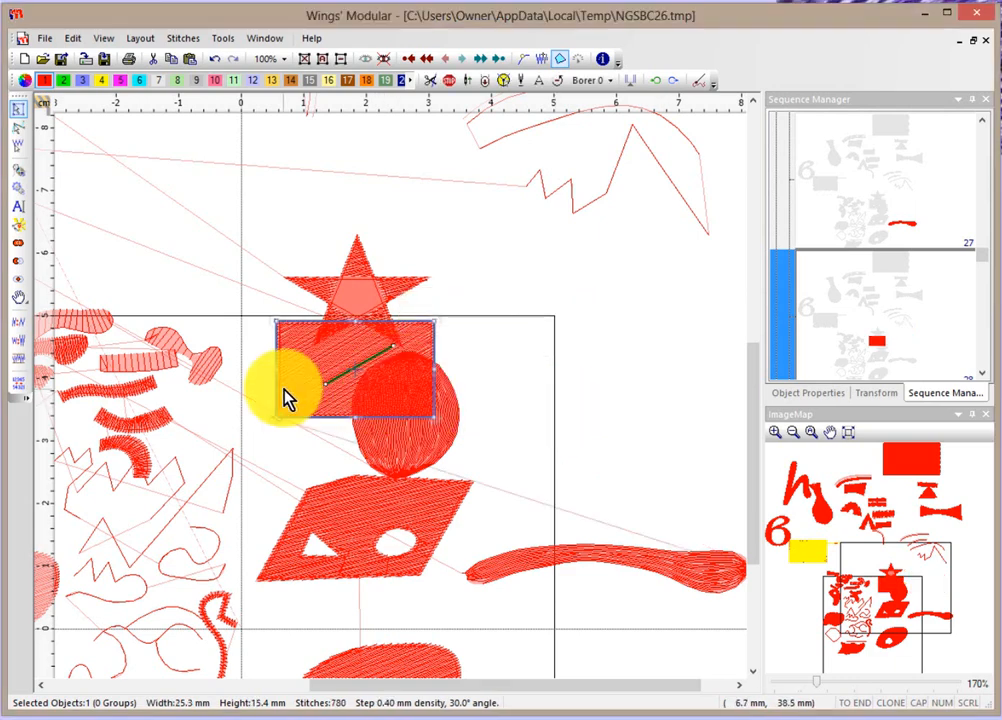
{"action": "left_click_drag", "start_coordinate": [298, 365], "coordinate": [513, 312]}
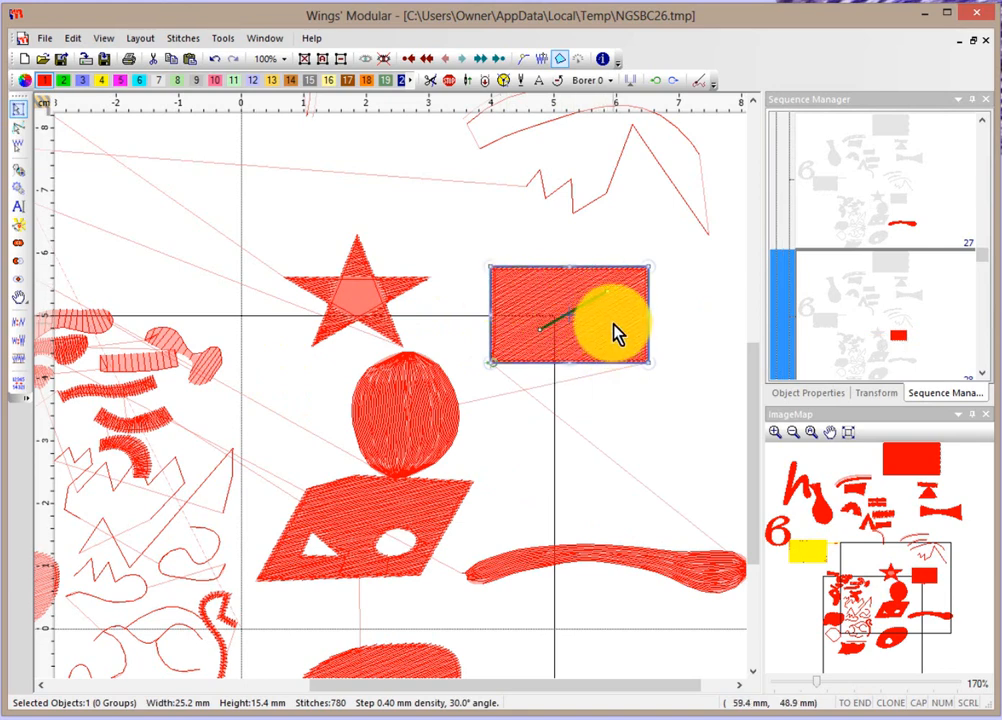
Step: Rotate the rectangle about 28° clockwise, and clear its transform without keeping the distorted shape
{"action": "left_click_drag", "start_coordinate": [643, 265], "coordinate": [705, 293]}
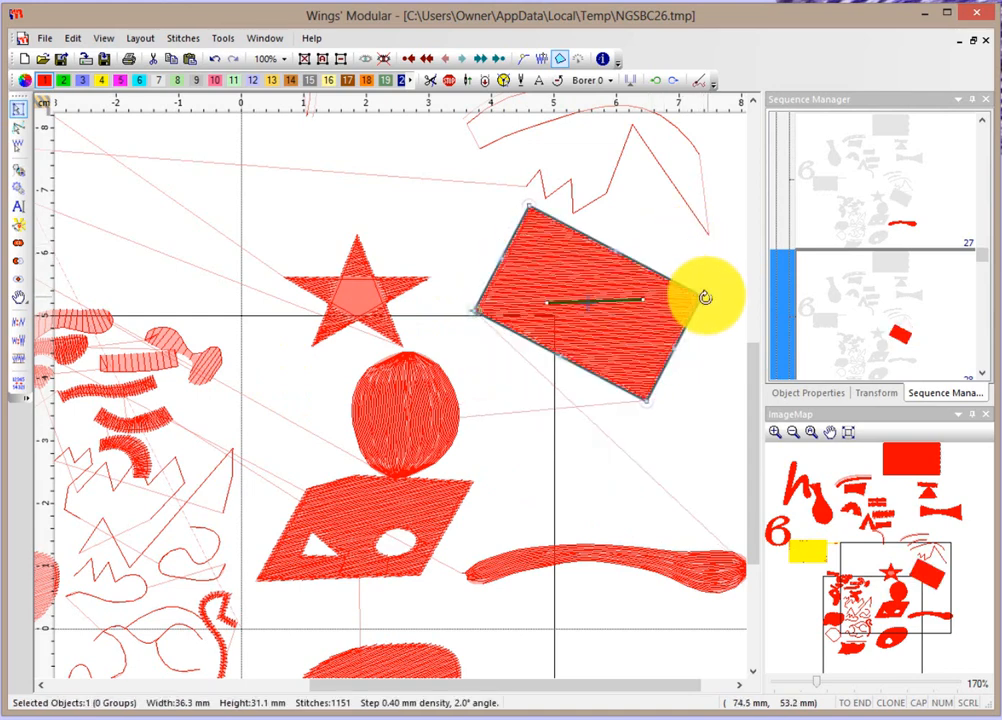
{"action": "right_click", "coordinate": [556, 278]}
{"action": "mouse_move", "coordinate": [556, 278]}
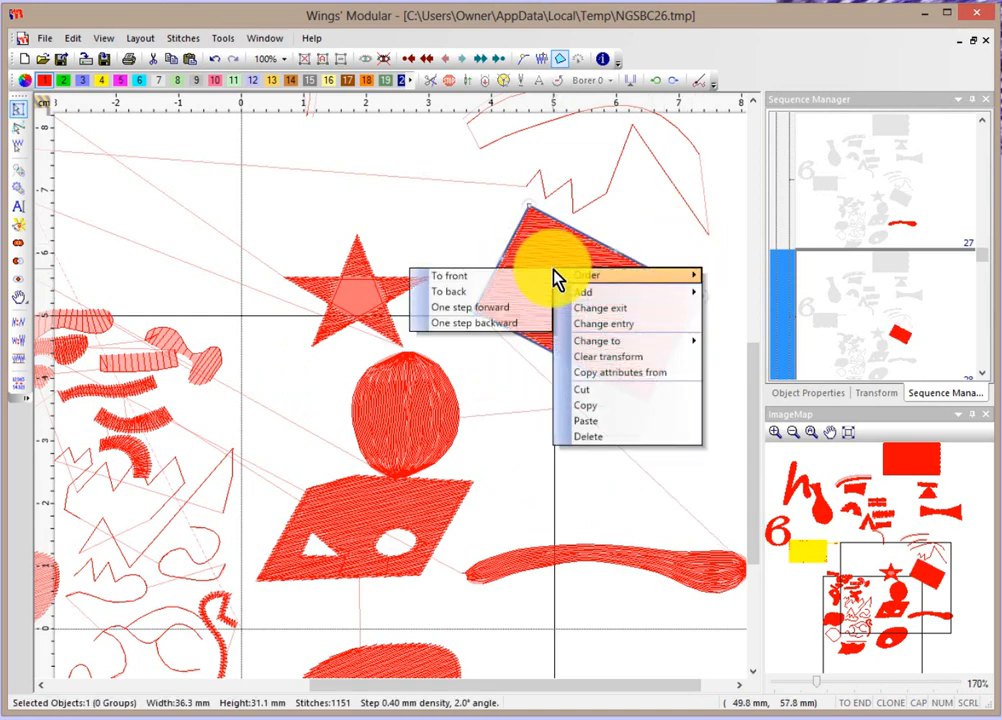
{"action": "left_click", "coordinate": [620, 358]}
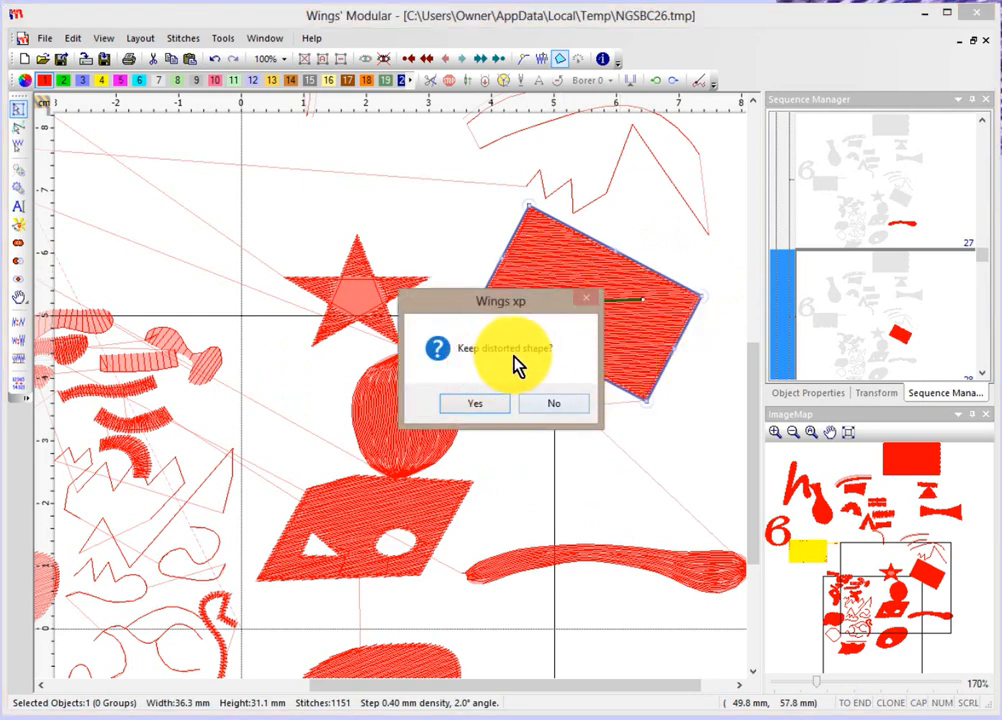
{"action": "left_click", "coordinate": [558, 413]}
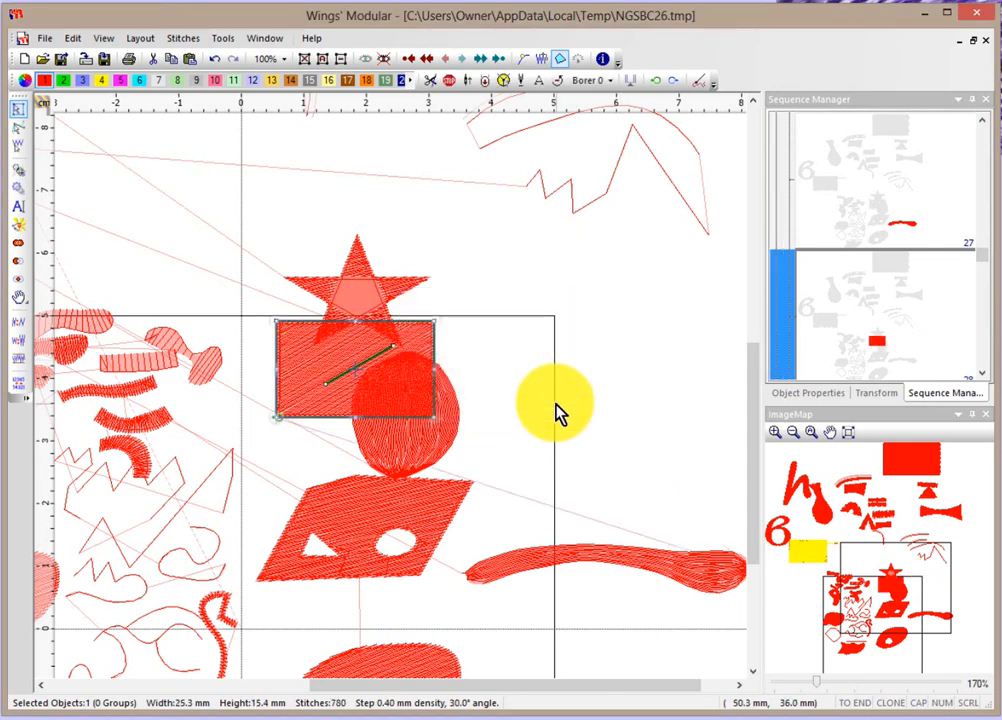
Step: Move the rectangle about 32 mm right, away from the star and oval
{"action": "right_click", "coordinate": [415, 342]}
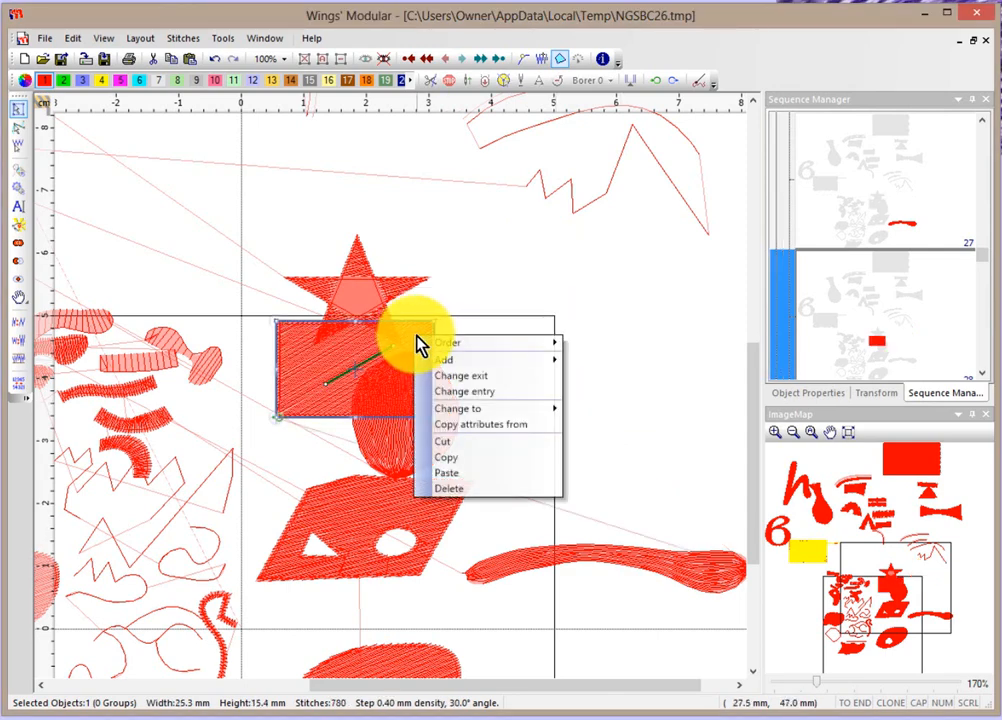
{"action": "mouse_move", "coordinate": [417, 340]}
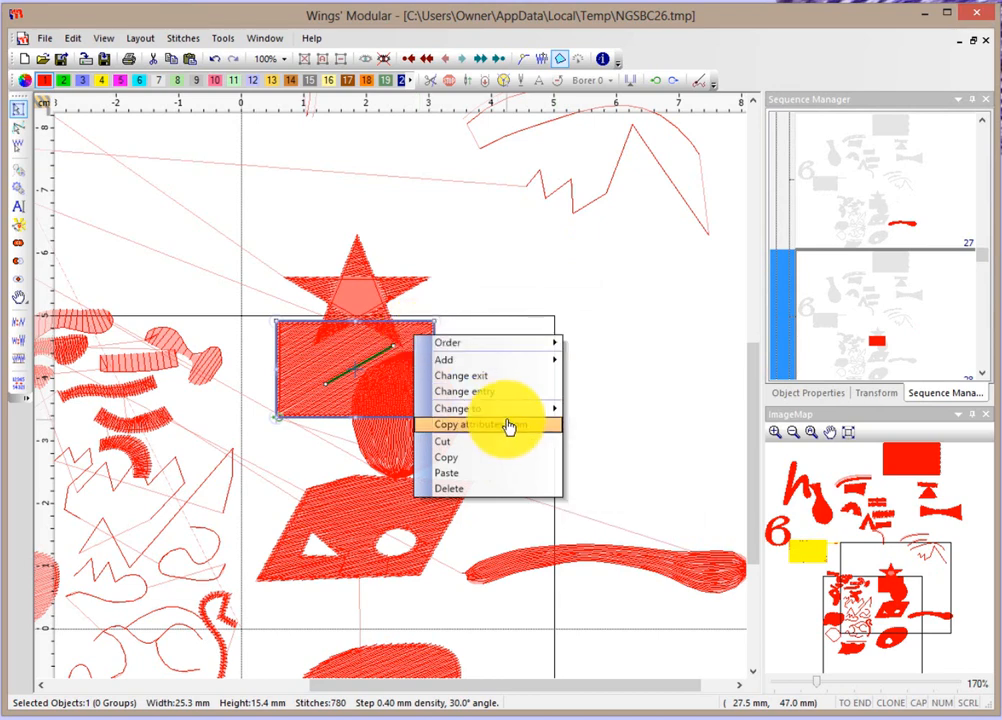
{"action": "left_click", "coordinate": [447, 375]}
{"action": "left_click_drag", "start_coordinate": [418, 343], "coordinate": [615, 331]}
Step: Copy the Color and Object properties attributes from the yellow rectangle to the letter h
{"action": "scroll", "coordinate": [443, 355], "scroll_direction": "down", "scroll_amount": 3}
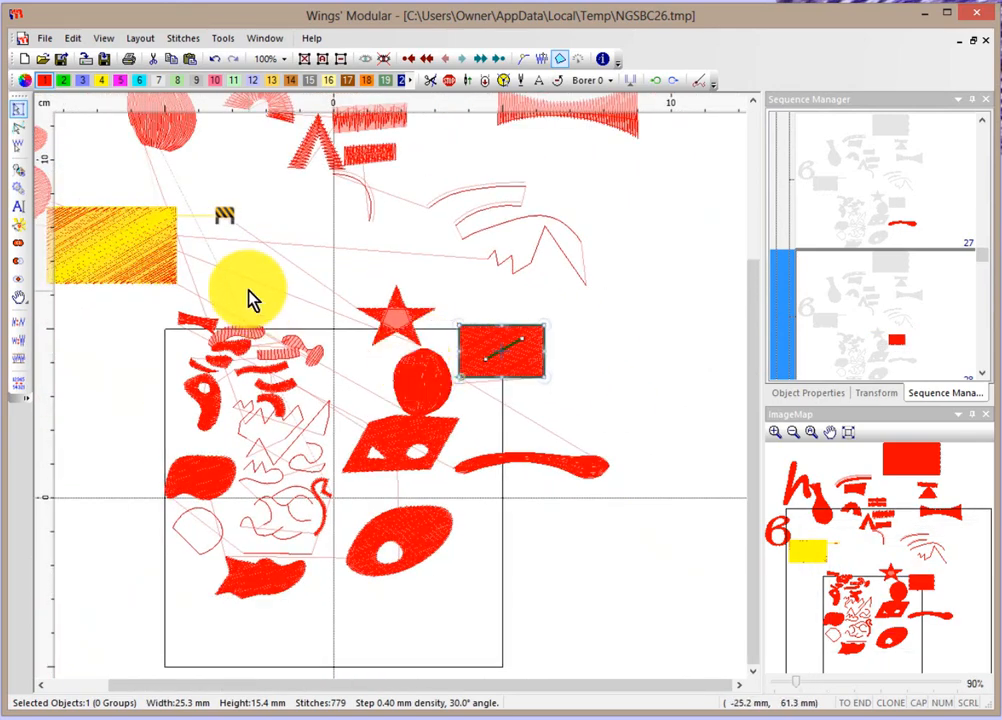
{"action": "scroll", "coordinate": [246, 297], "scroll_direction": "down", "scroll_amount": 3}
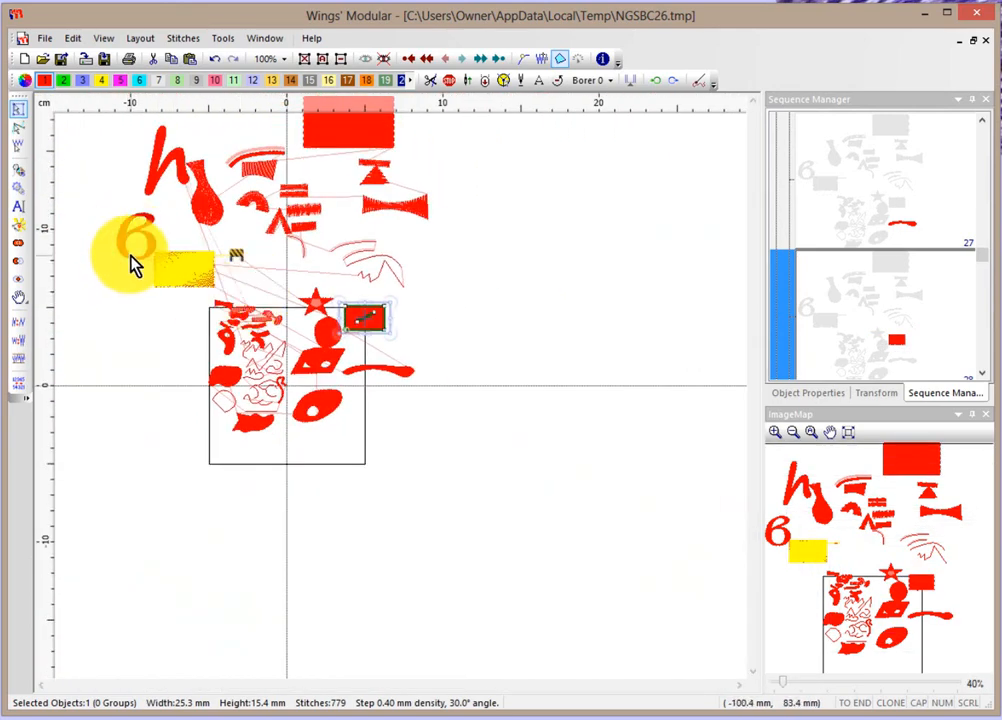
{"action": "scroll", "coordinate": [131, 257], "scroll_direction": "up", "scroll_amount": 4}
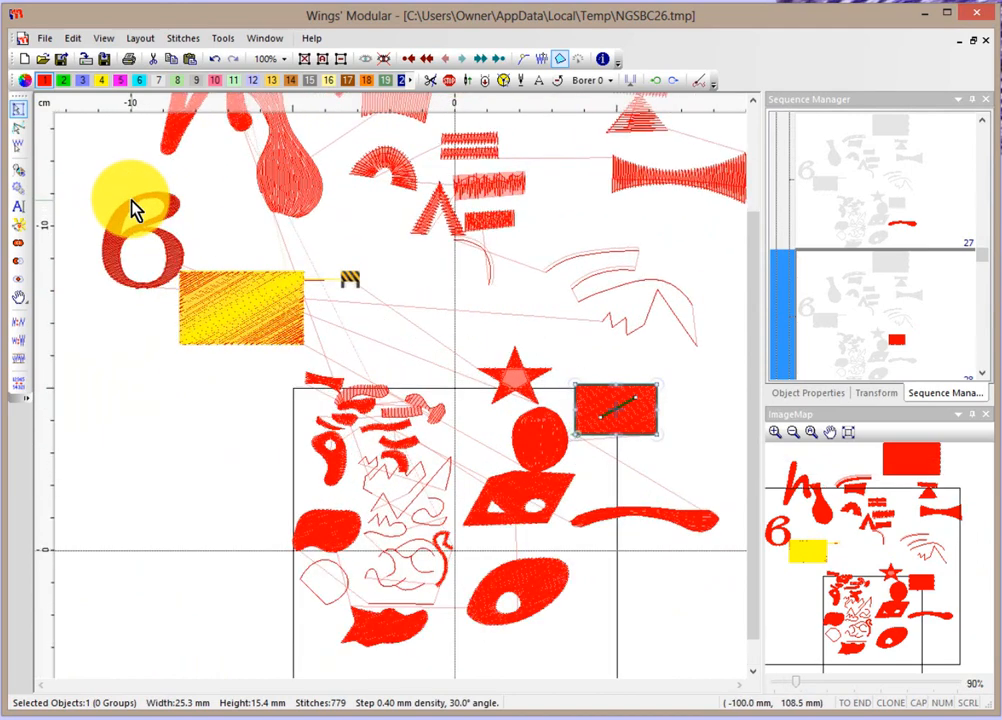
{"action": "scroll", "coordinate": [134, 208], "scroll_direction": "up", "scroll_amount": 1}
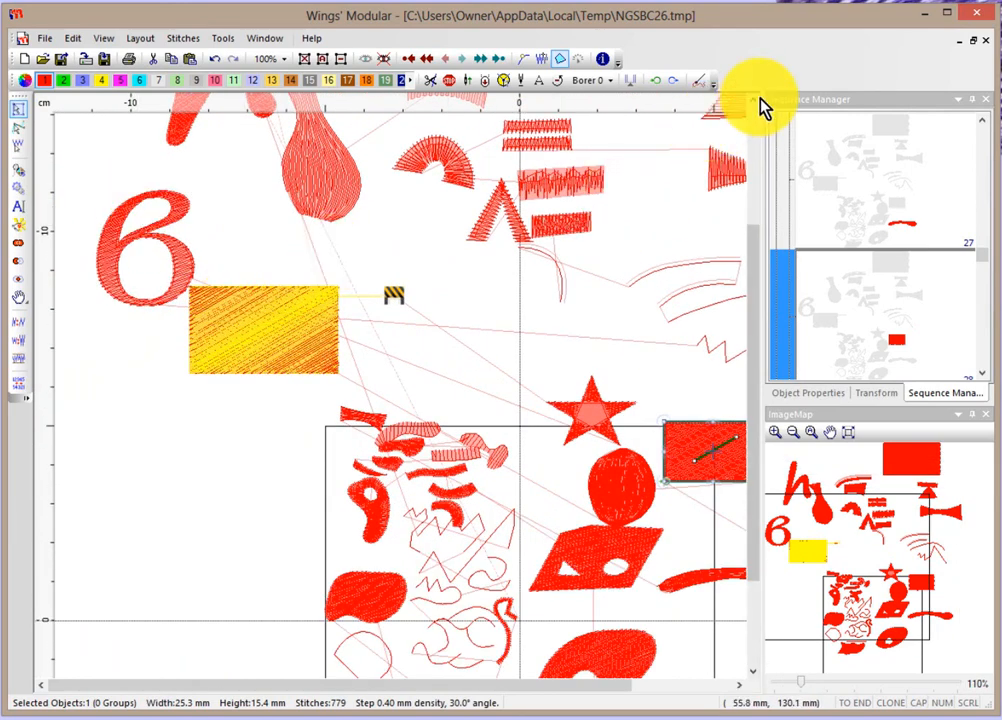
{"action": "left_click", "coordinate": [755, 106]}
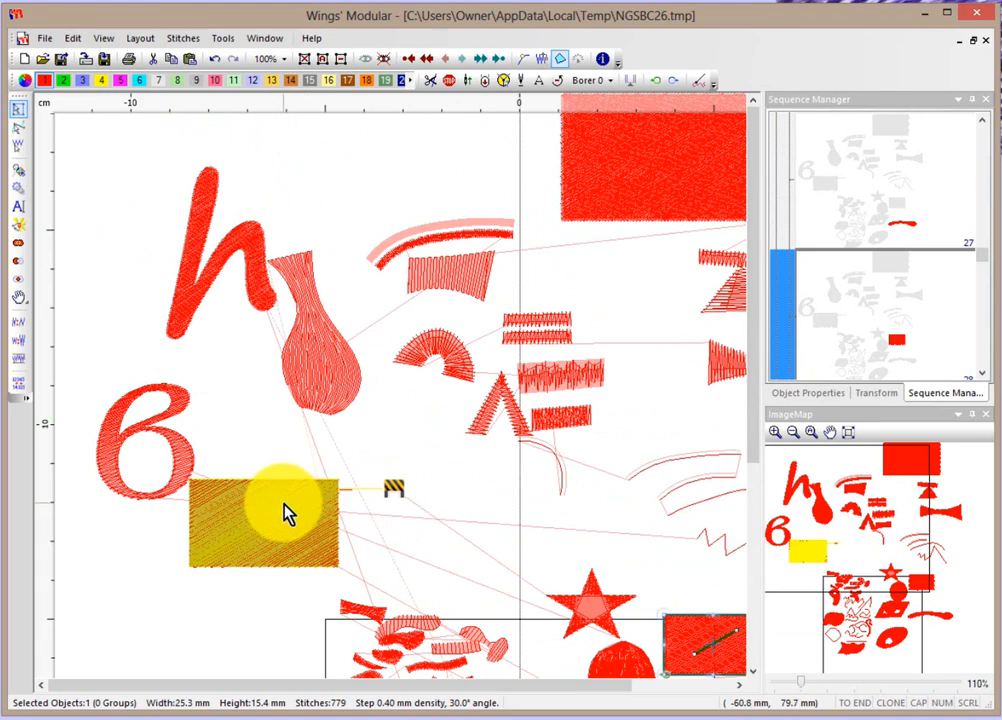
{"action": "left_click", "coordinate": [251, 247]}
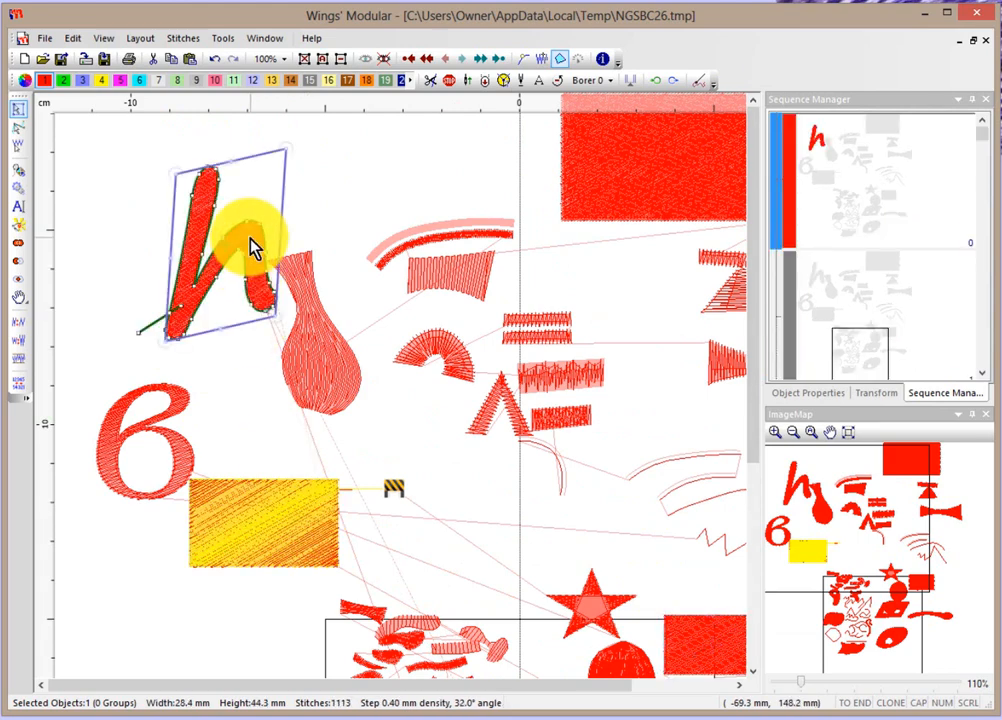
{"action": "right_click", "coordinate": [251, 244]}
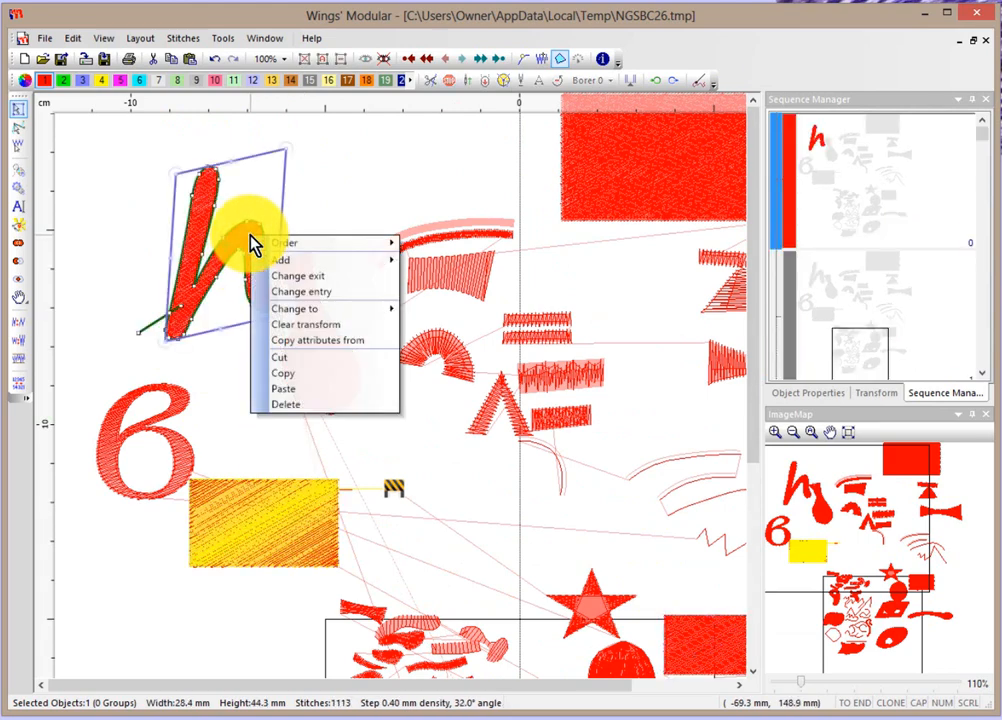
{"action": "left_click", "coordinate": [311, 342]}
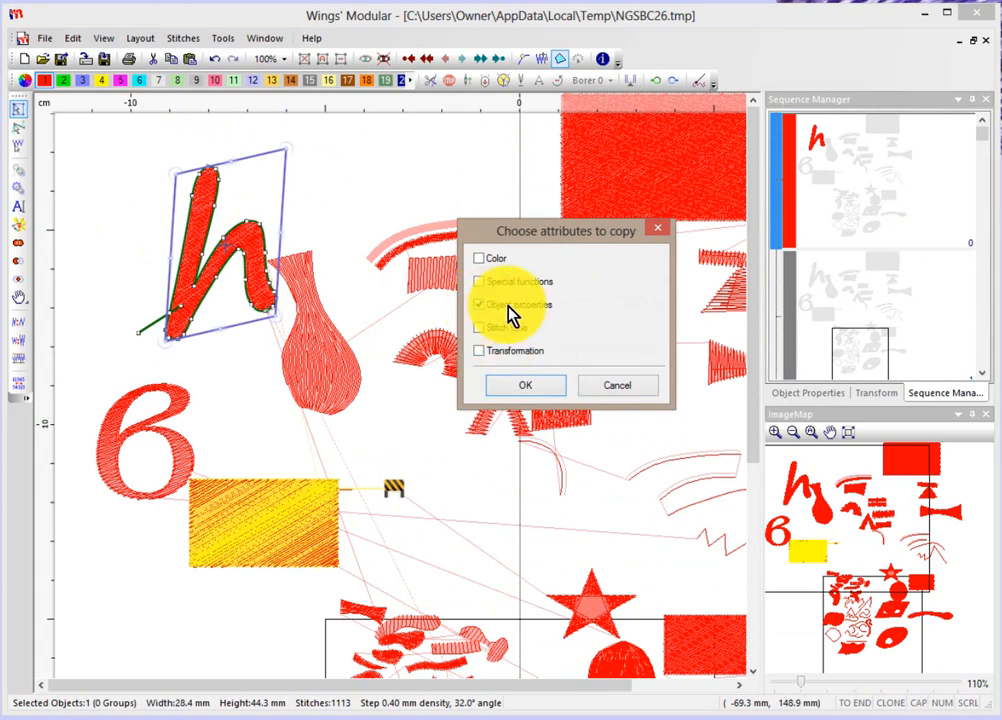
{"action": "left_click", "coordinate": [480, 259]}
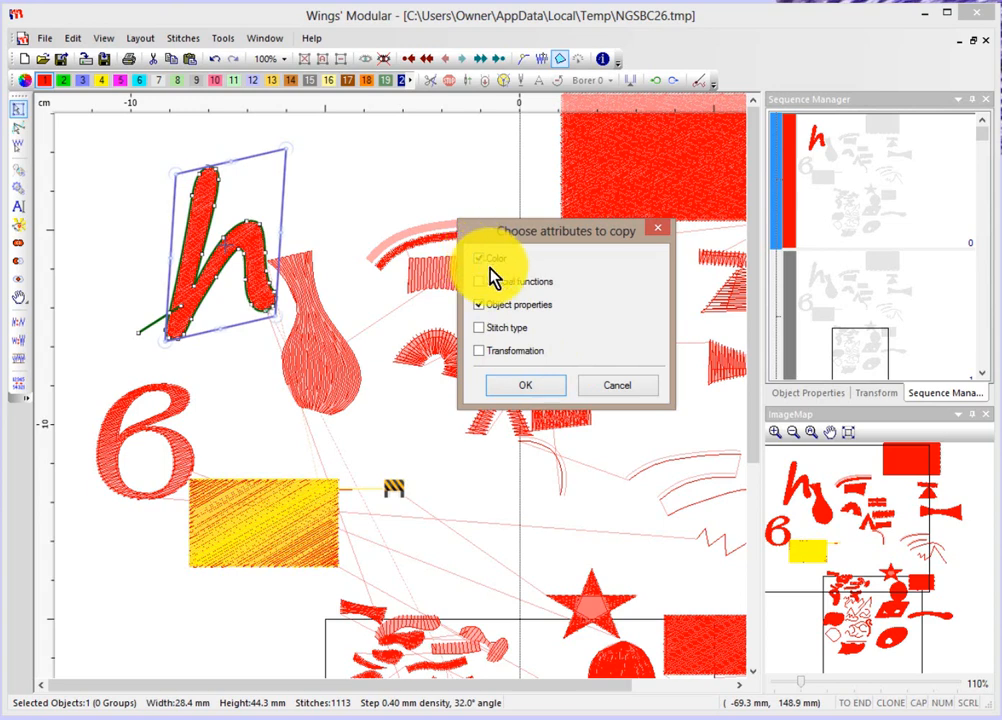
{"action": "left_click", "coordinate": [530, 388]}
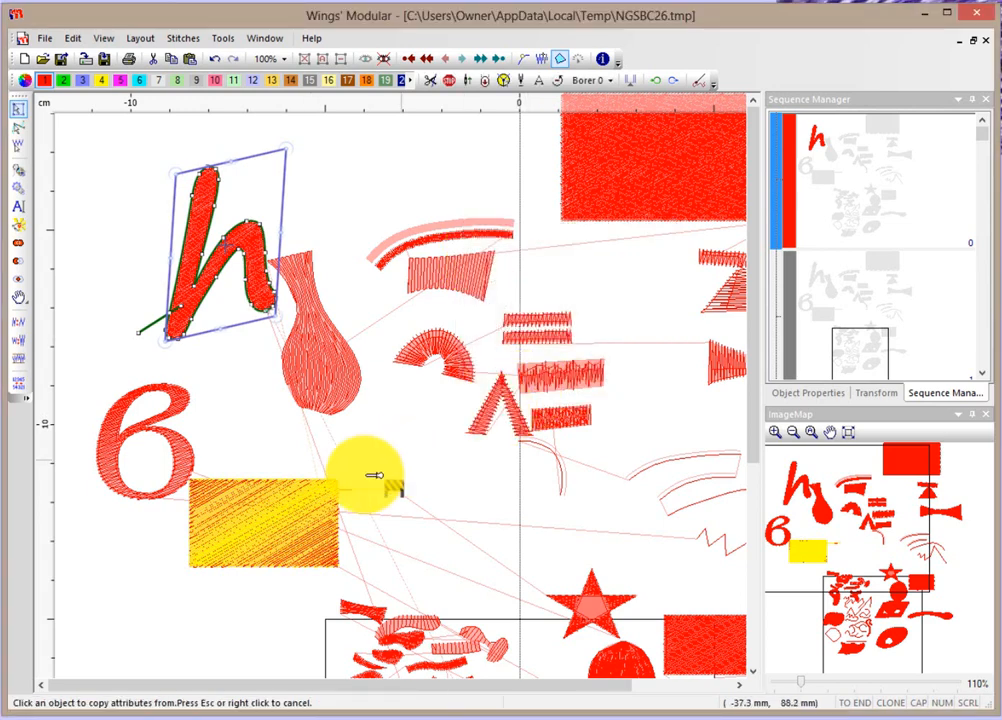
{"action": "left_click", "coordinate": [293, 514]}
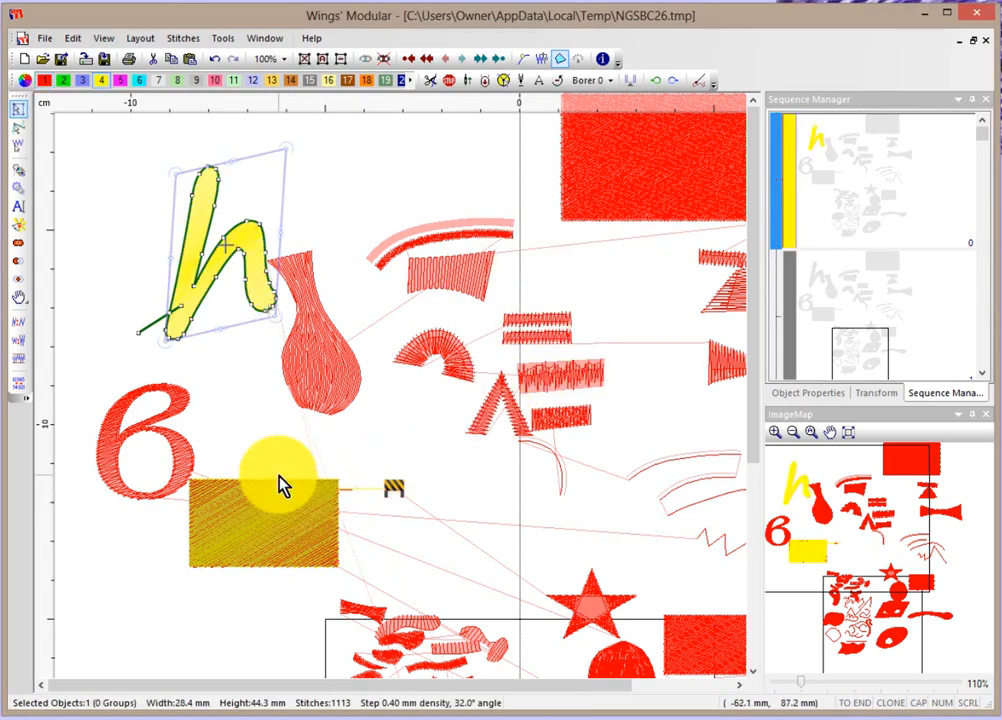
Step: Show the design in the realistic stitch view and examine the letter h up close
{"action": "left_click", "coordinate": [120, 255]}
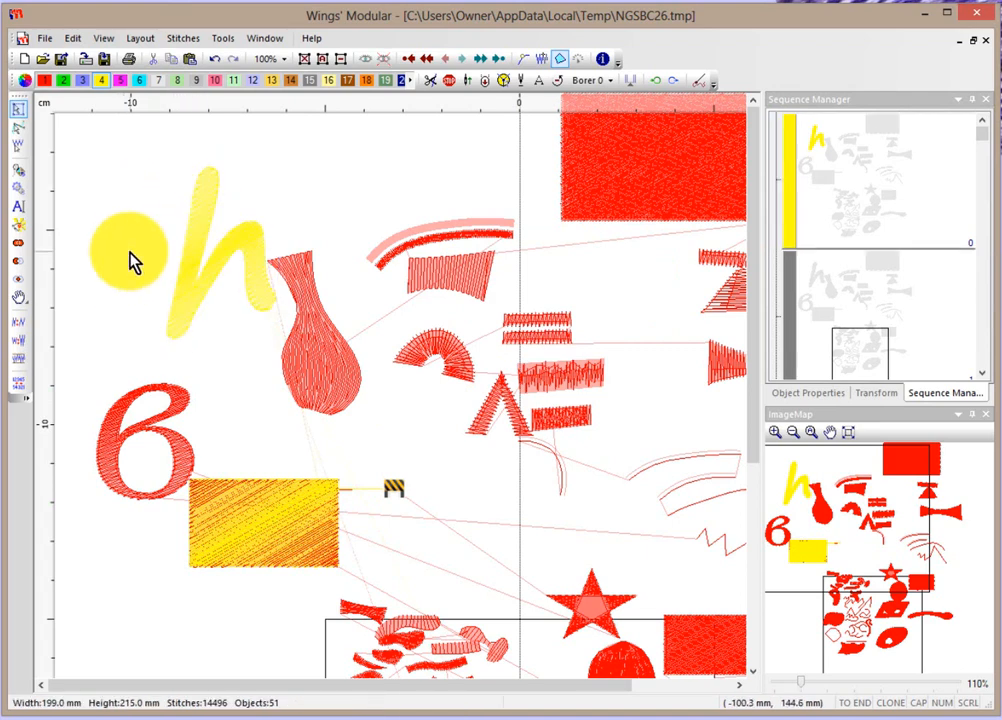
{"action": "key", "text": "r"}
{"action": "scroll", "coordinate": [130, 255], "scroll_direction": "up", "scroll_amount": 5}
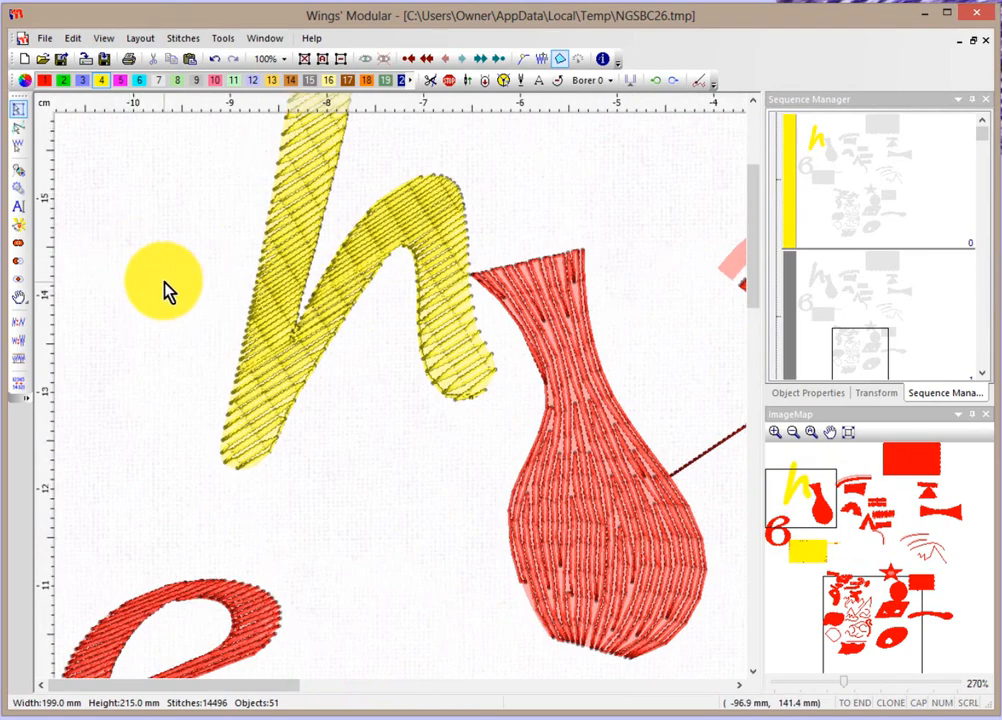
{"action": "scroll", "coordinate": [168, 286], "scroll_direction": "down", "scroll_amount": 3}
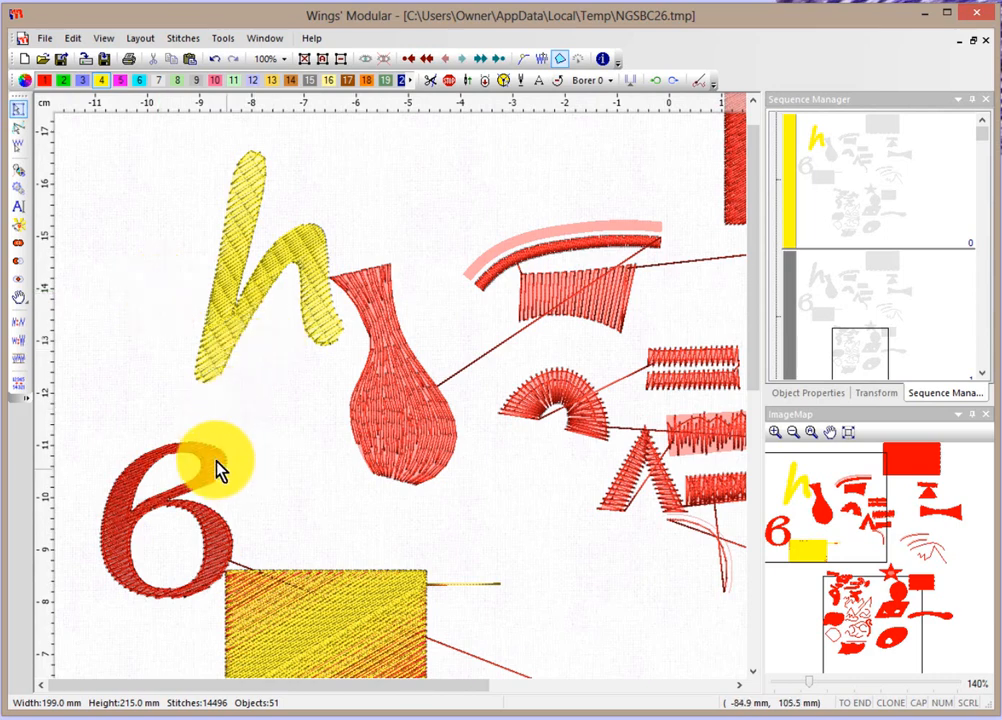
Step: Delete the vase-shaped Row Fill object beside the letter h
{"action": "left_click", "coordinate": [409, 405]}
{"action": "right_click", "coordinate": [404, 387]}
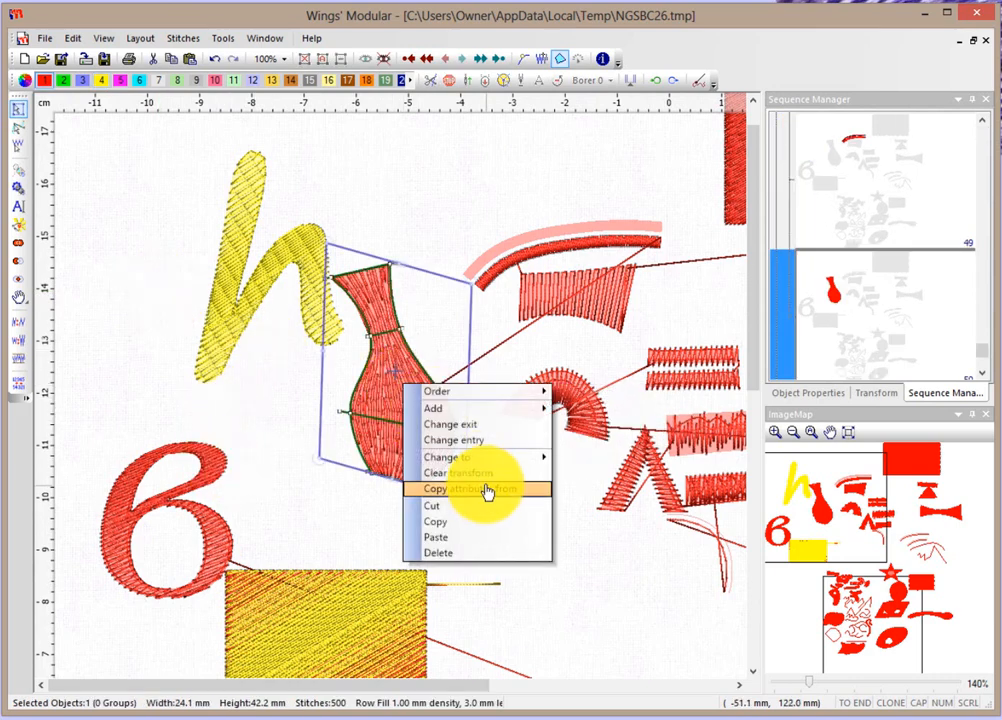
{"action": "left_click", "coordinate": [460, 556]}
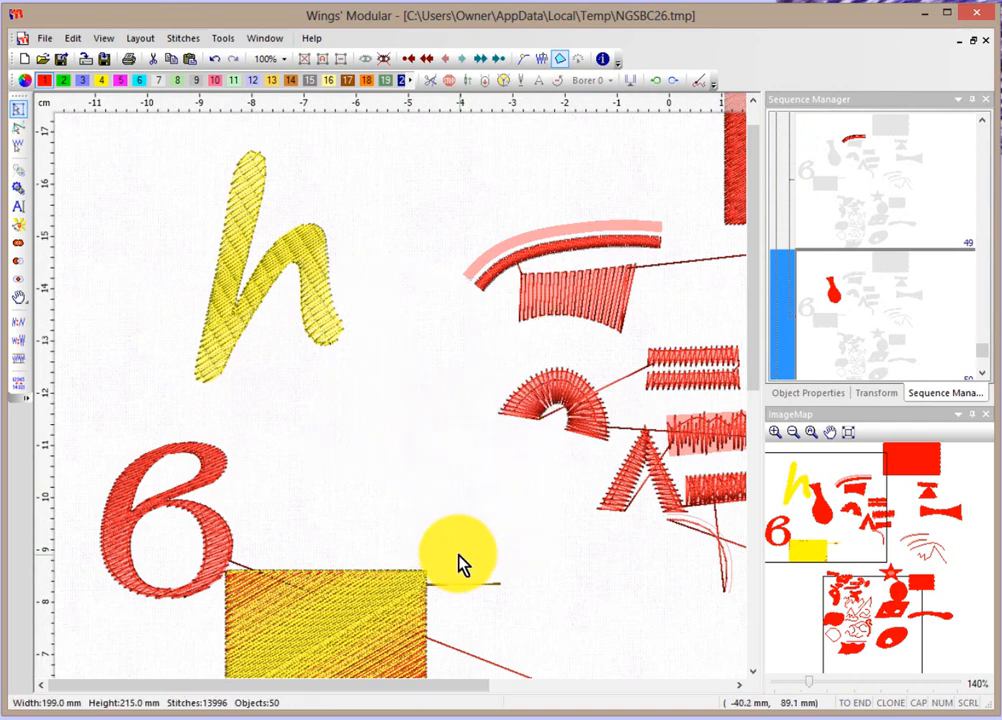
Step: Undo the deletion of the vase-shaped Row Fill object
{"action": "left_click", "coordinate": [211, 61]}
{"action": "left_click", "coordinate": [212, 61]}
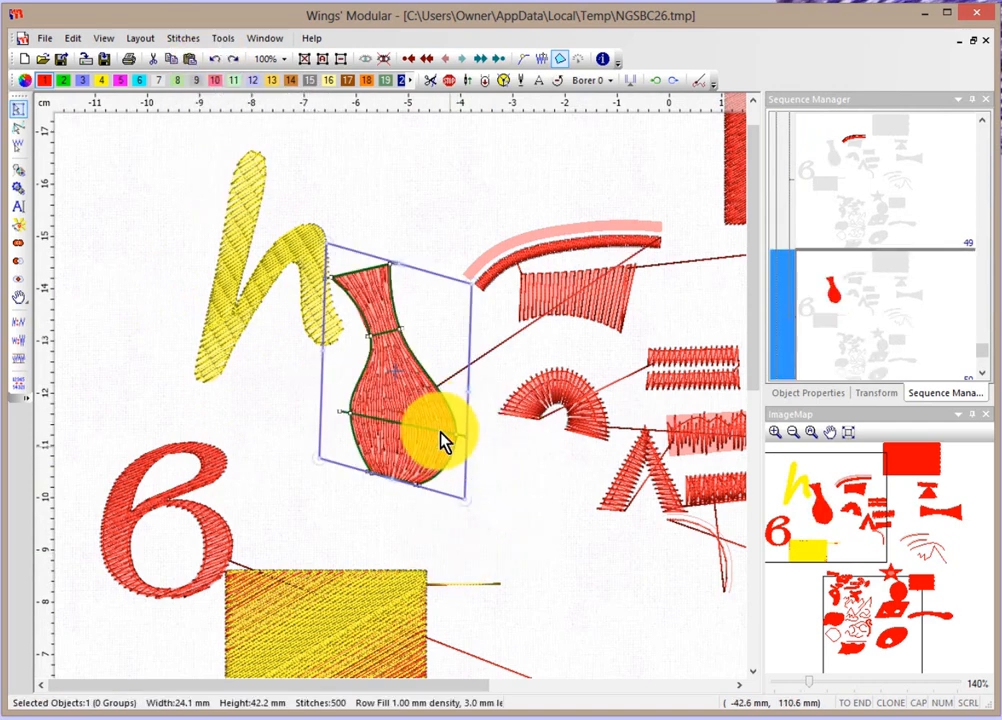
Step: Cut the vase-shaped object and paste it back beside the letter h, leaving it deselected
{"action": "right_click", "coordinate": [405, 390]}
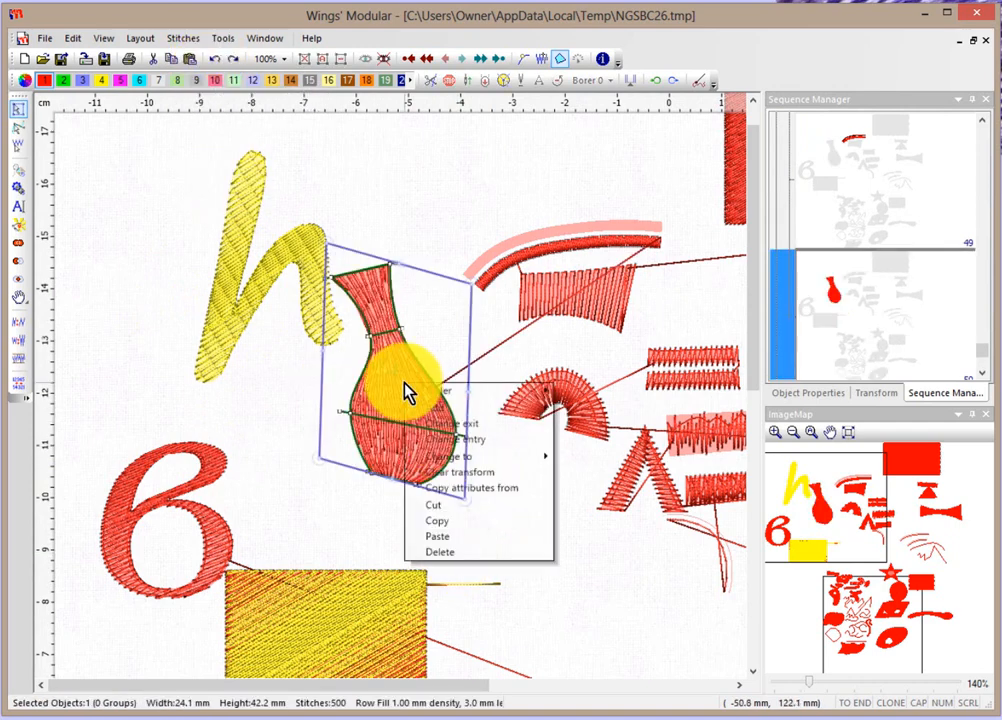
{"action": "left_click", "coordinate": [455, 508]}
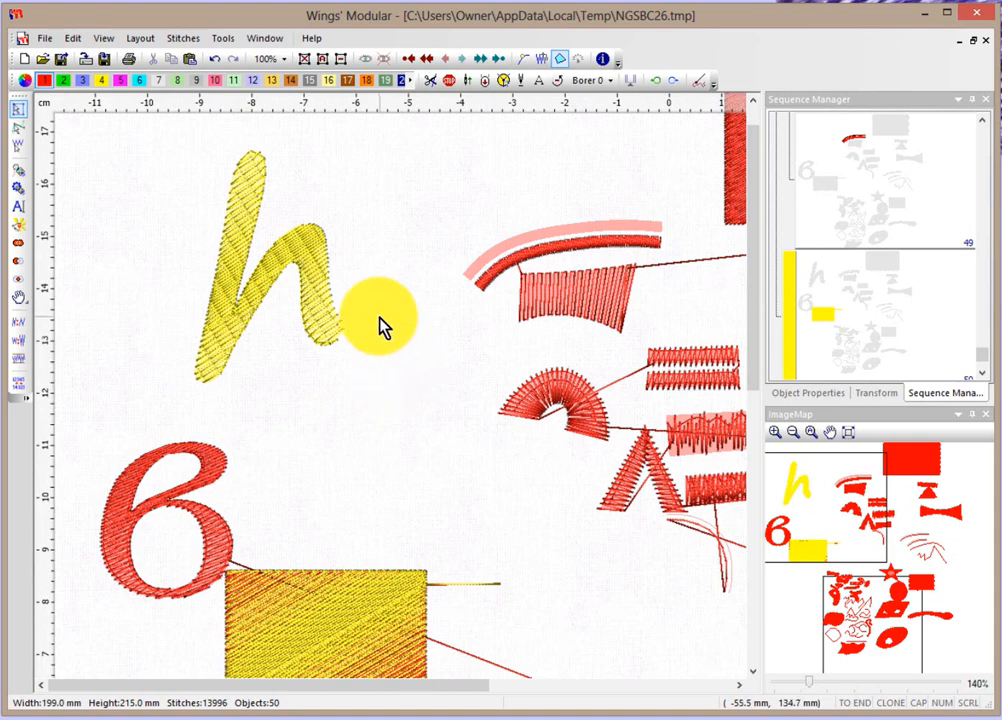
{"action": "left_click", "coordinate": [191, 60]}
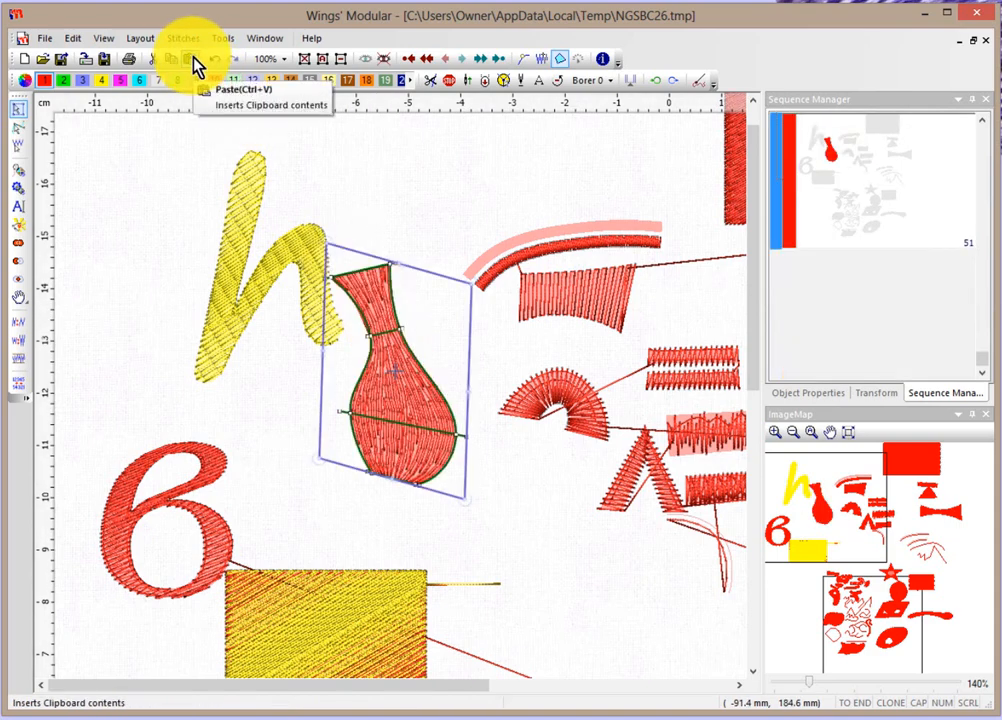
{"action": "left_click", "coordinate": [380, 165]}
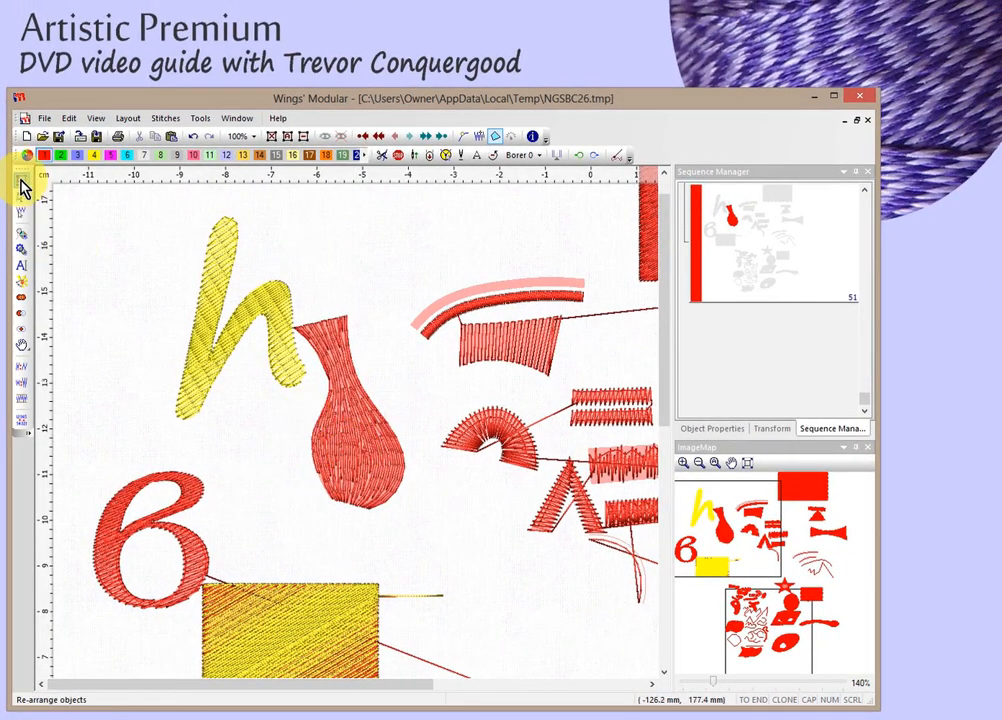
Step: Select the letter h and compare its transform frame with its outline nodes
{"action": "left_click", "coordinate": [221, 277]}
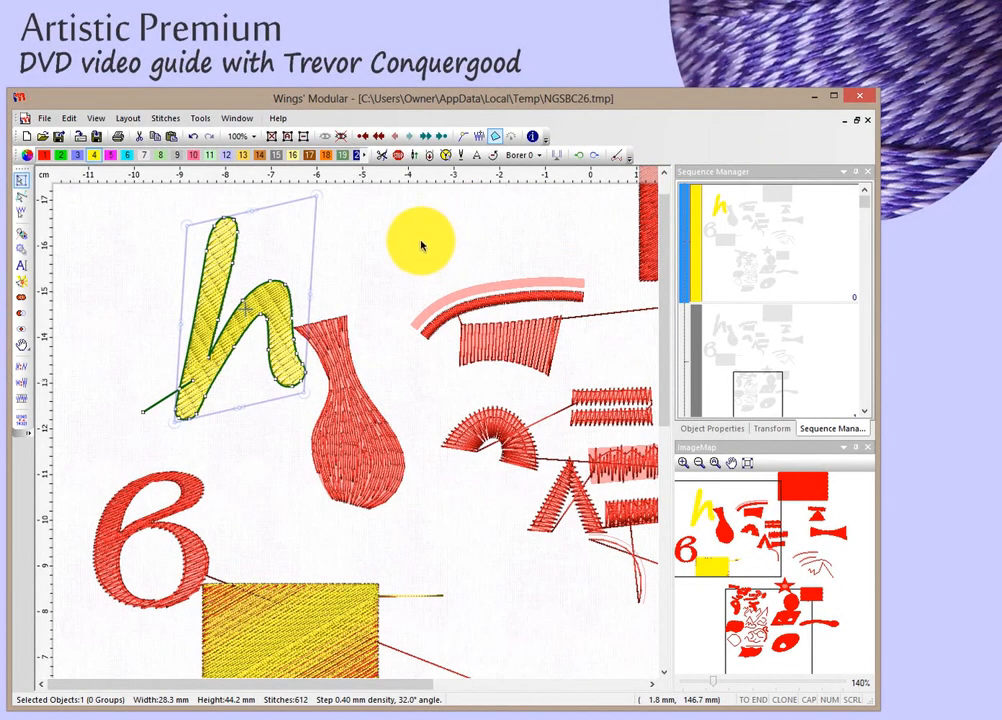
{"action": "left_click", "coordinate": [22, 203]}
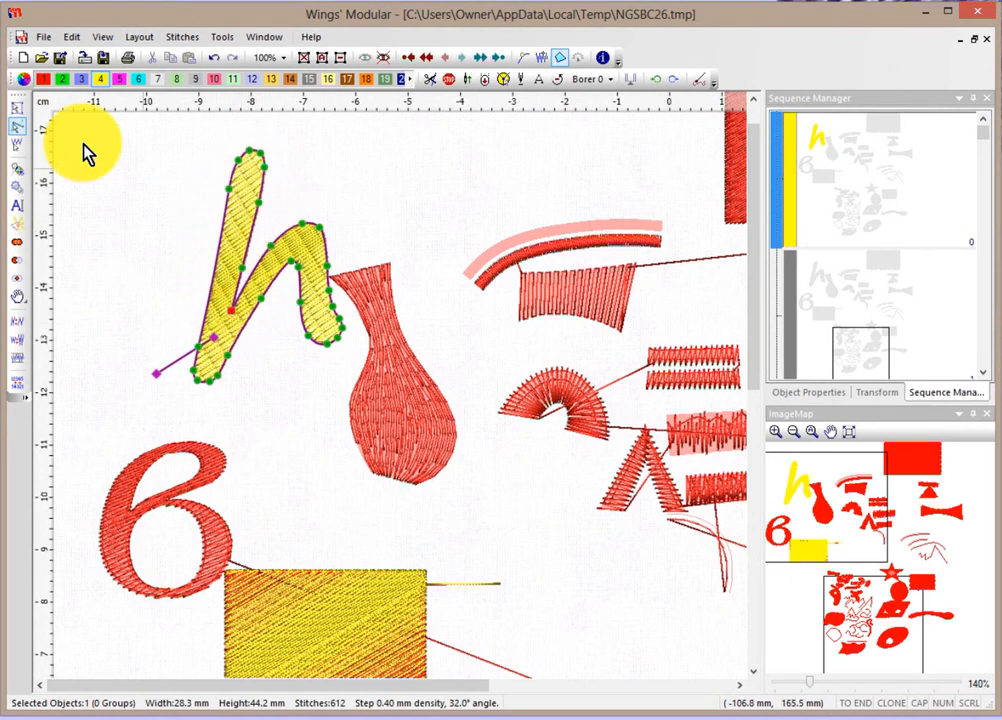
{"action": "left_click", "coordinate": [18, 109]}
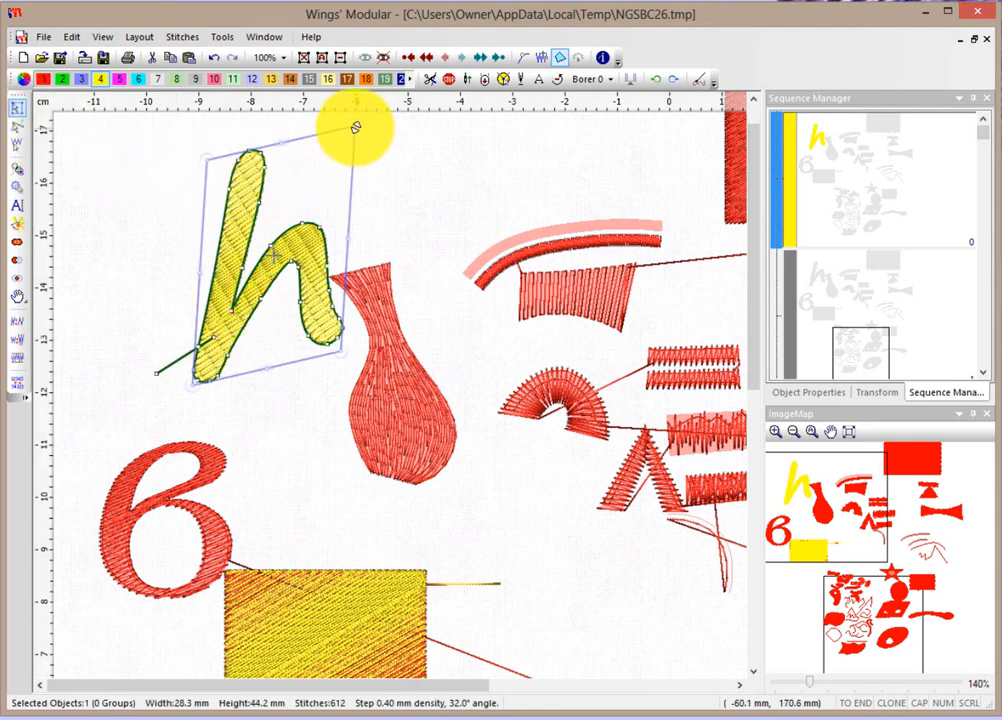
Step: Reposition both ends of the letter h's stitch angle line so that it slopes at about 154°
{"action": "left_click", "coordinate": [22, 137]}
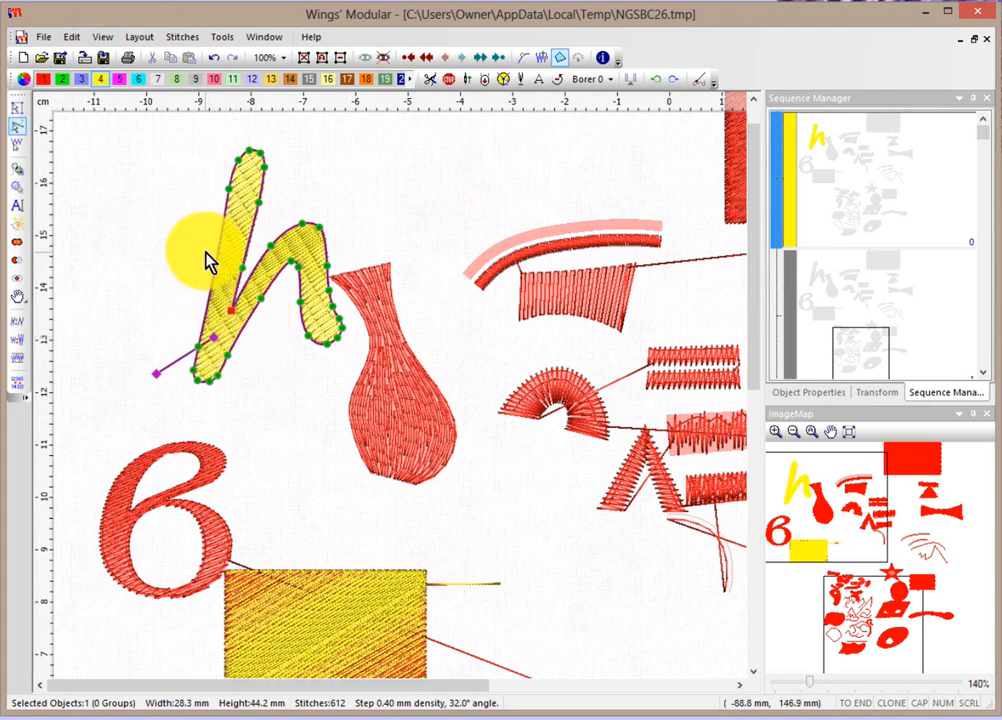
{"action": "scroll", "coordinate": [286, 322], "scroll_direction": "up", "scroll_amount": 5}
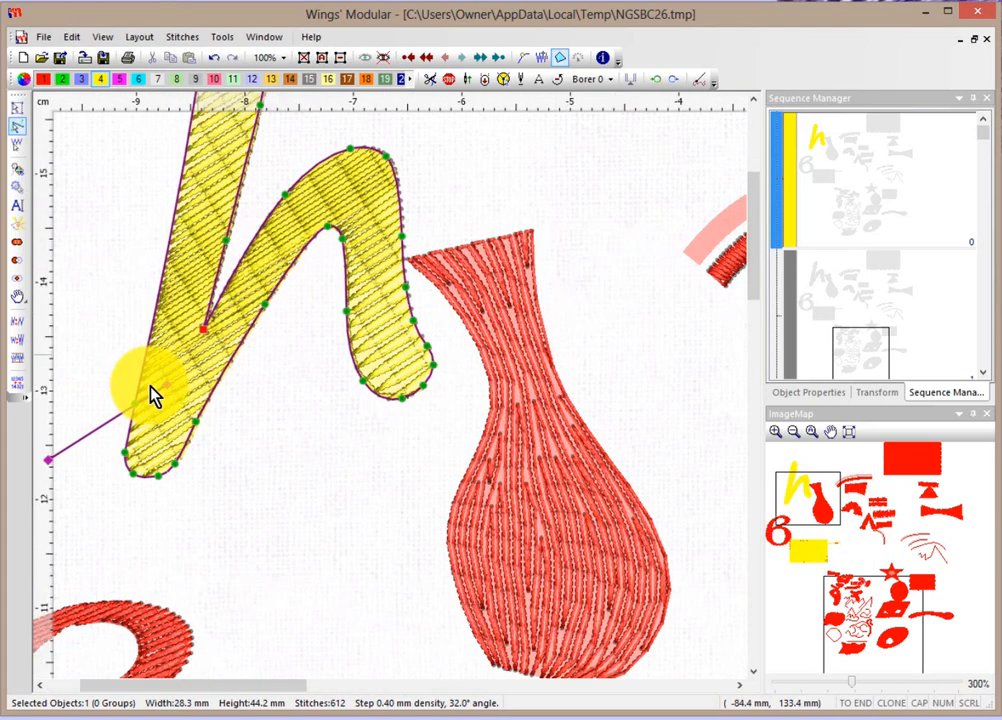
{"action": "mouse_move", "coordinate": [168, 395]}
{"action": "left_mouse_down"}
{"action": "mouse_move", "coordinate": [288, 434]}
{"action": "mouse_move", "coordinate": [310, 462]}
{"action": "left_mouse_up"}
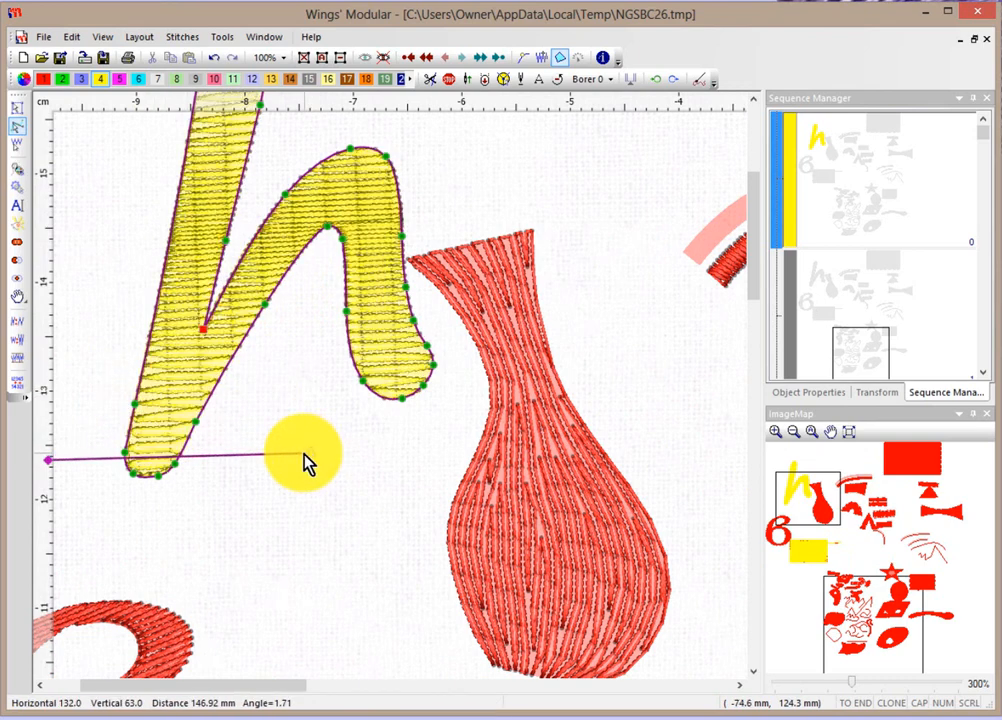
{"action": "left_click_drag", "start_coordinate": [47, 462], "coordinate": [98, 350]}
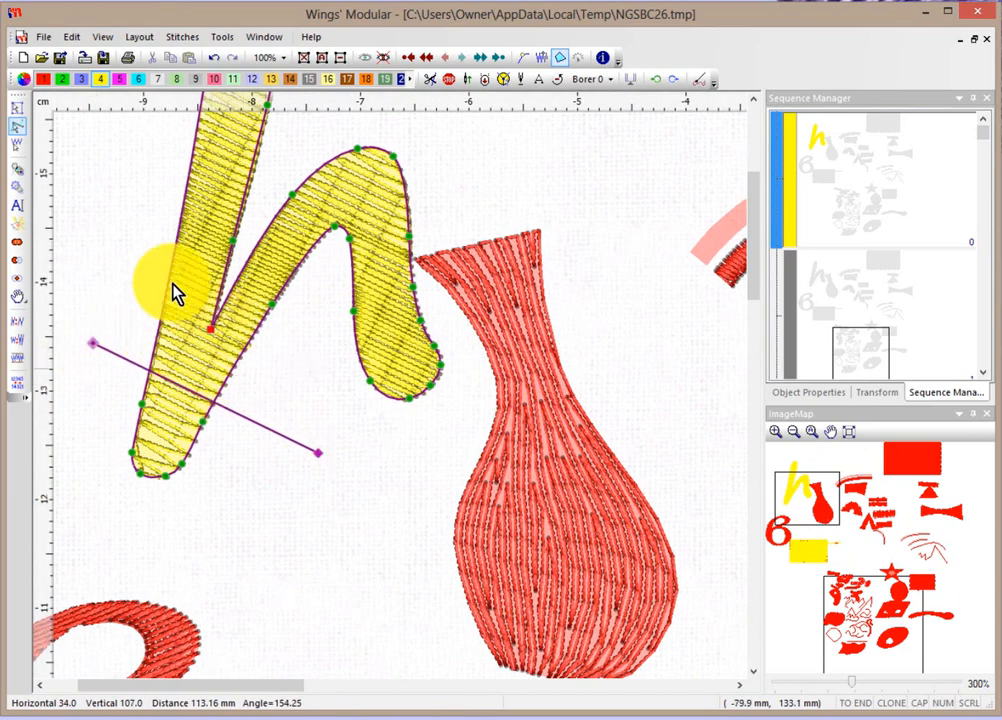
Step: Move the outline node at the upper-left curve of the h's stem up and to the left
{"action": "scroll", "coordinate": [755, 105], "scroll_direction": "up", "scroll_amount": 3}
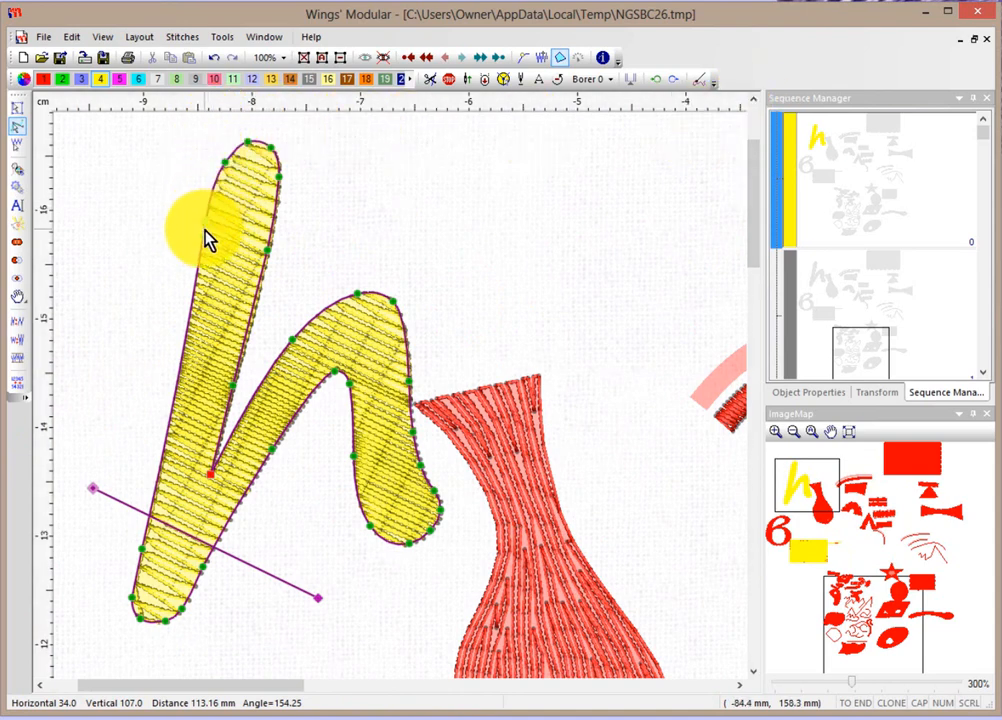
{"action": "scroll", "coordinate": [183, 195], "scroll_direction": "up", "scroll_amount": 4}
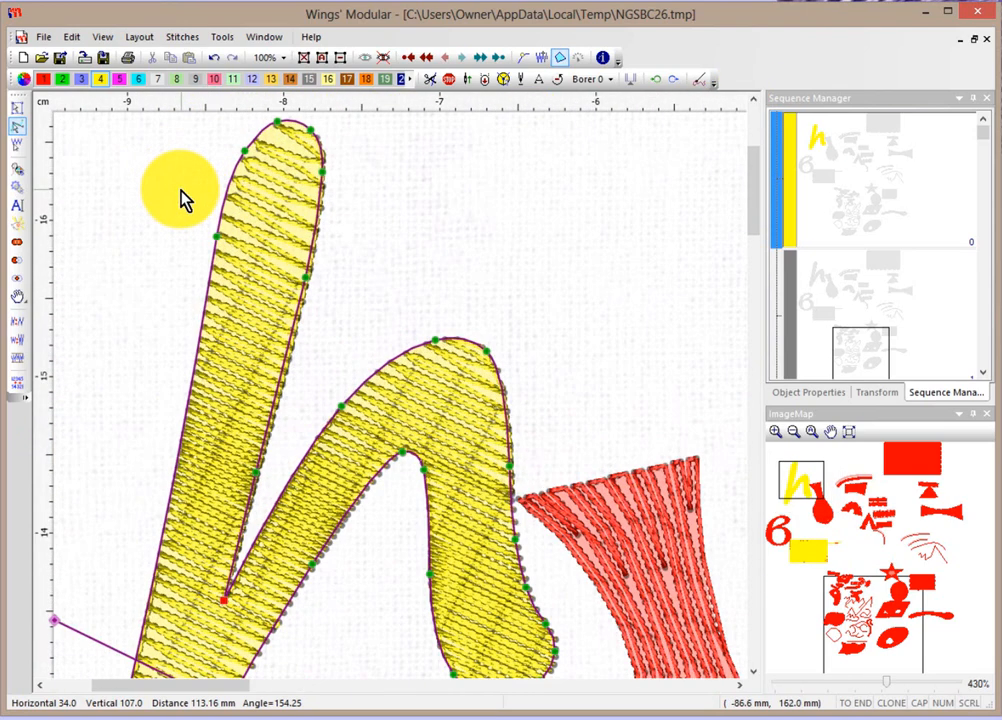
{"action": "scroll", "coordinate": [183, 197], "scroll_direction": "up", "scroll_amount": 2}
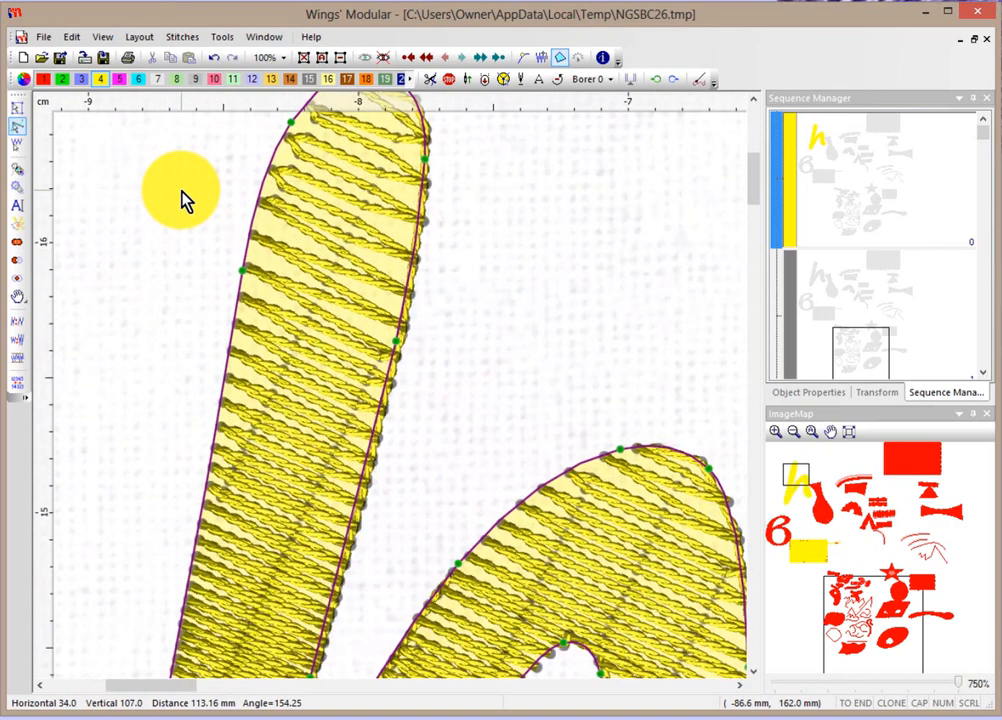
{"action": "left_click", "coordinate": [242, 271]}
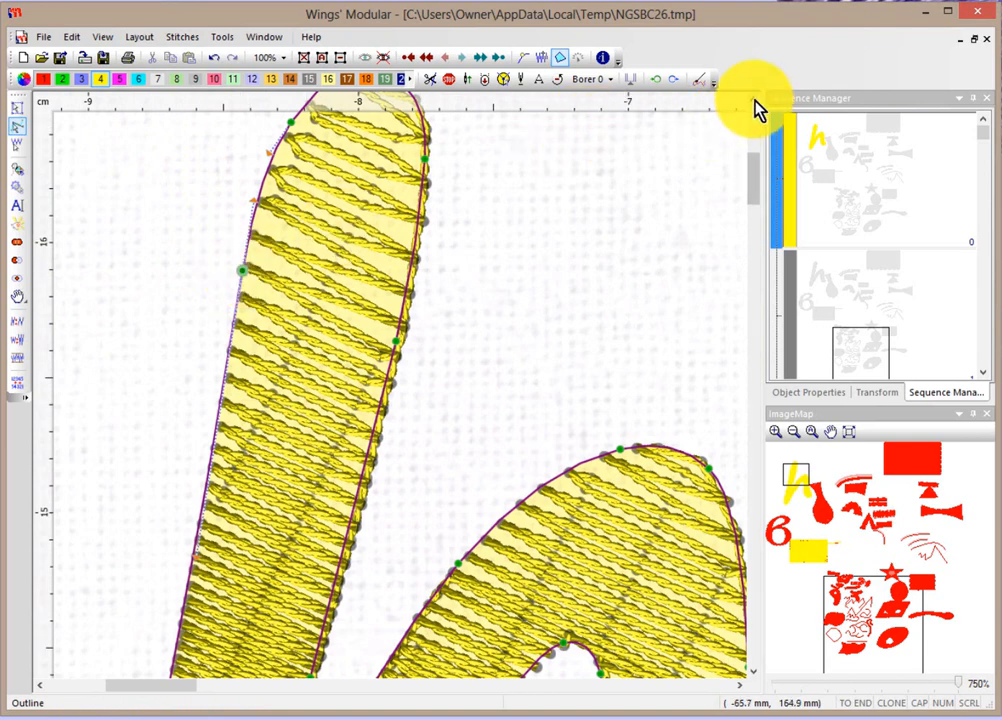
{"action": "left_click", "coordinate": [755, 101]}
{"action": "left_click", "coordinate": [755, 101]}
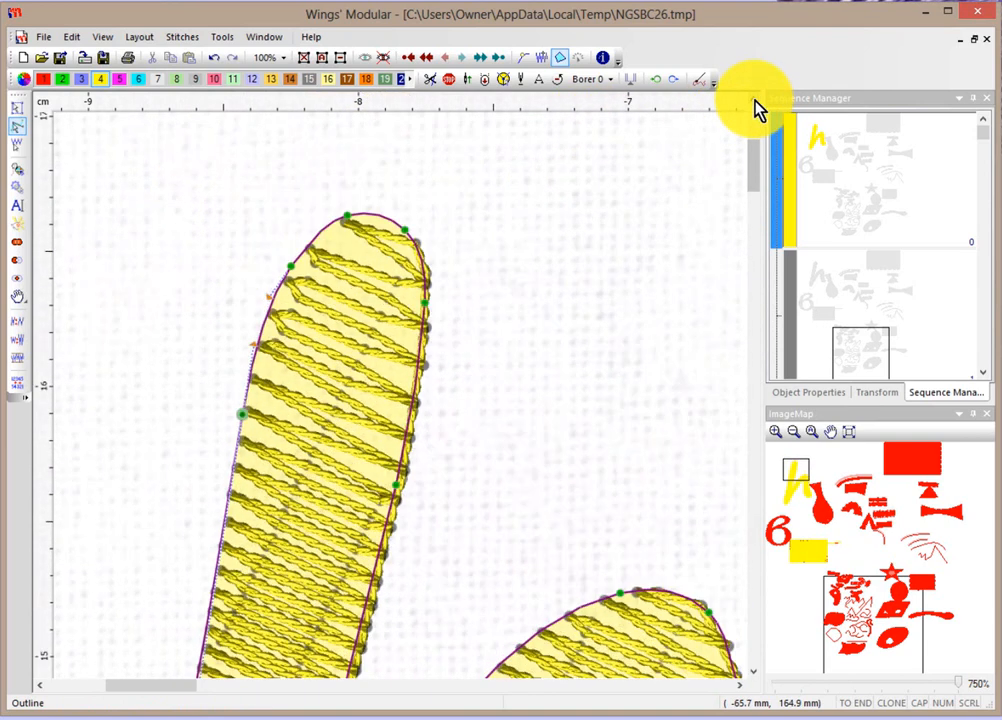
{"action": "left_click", "coordinate": [291, 267]}
{"action": "left_click_drag", "start_coordinate": [291, 267], "coordinate": [227, 205]}
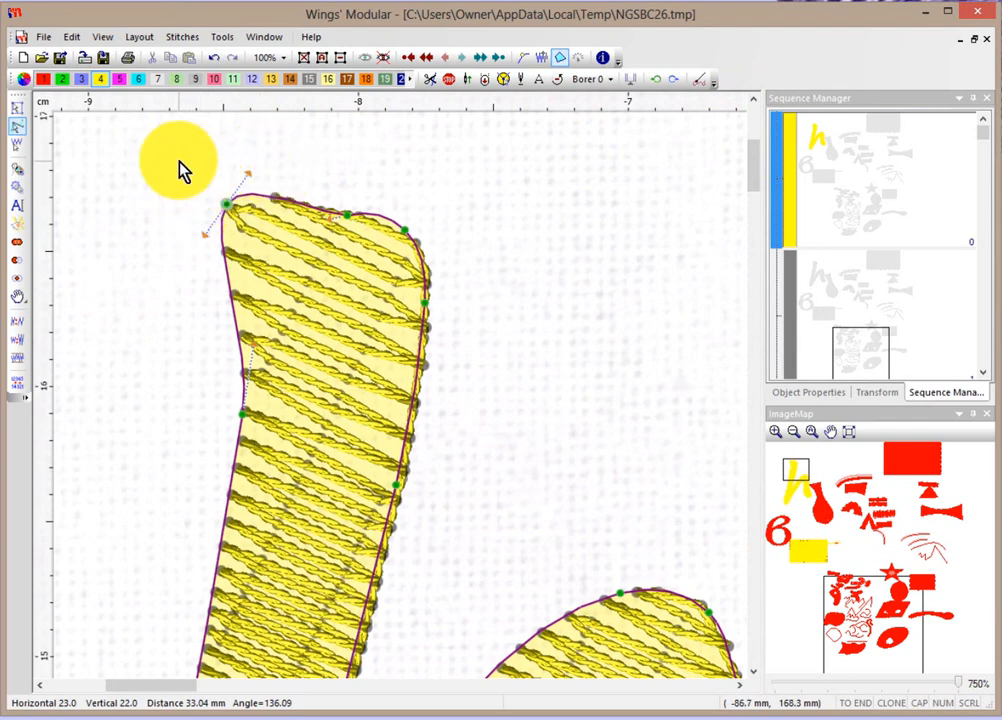
Step: Reshape the curve around the moved corner node with its two tangent handles, angling them at about 44°
{"action": "scroll", "coordinate": [182, 170], "scroll_direction": "up", "scroll_amount": 3}
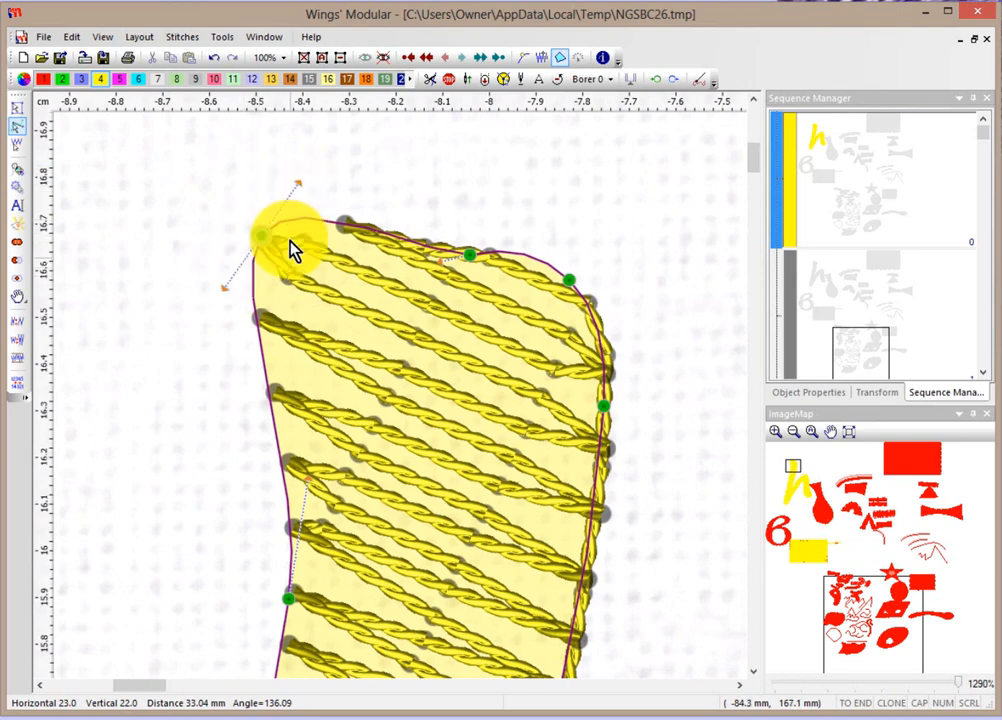
{"action": "left_click", "coordinate": [291, 601]}
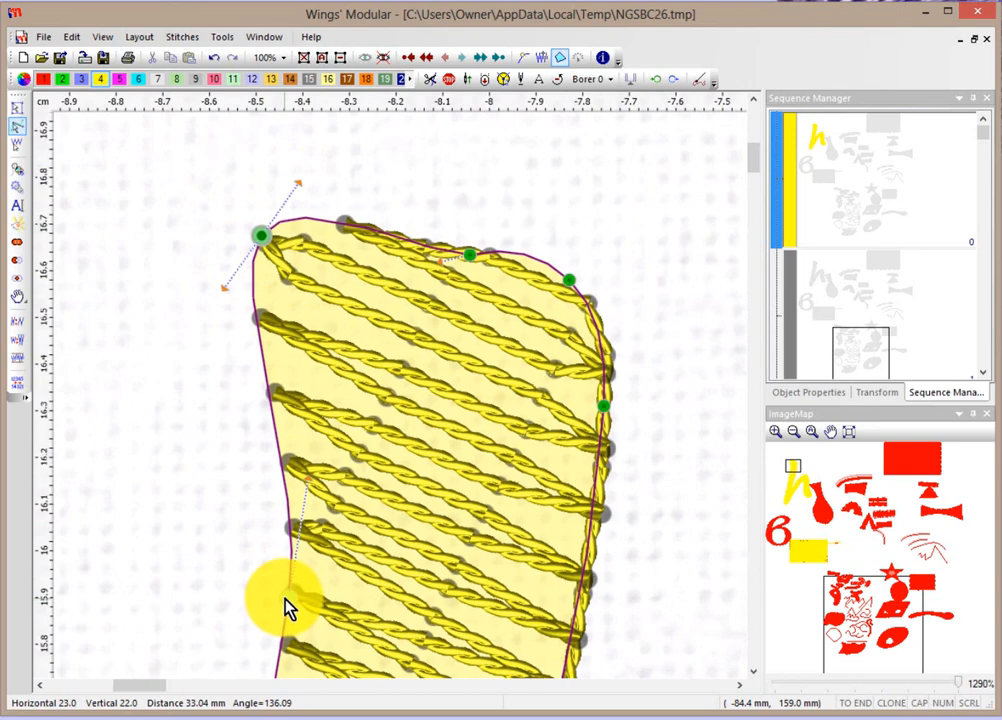
{"action": "left_click", "coordinate": [465, 255]}
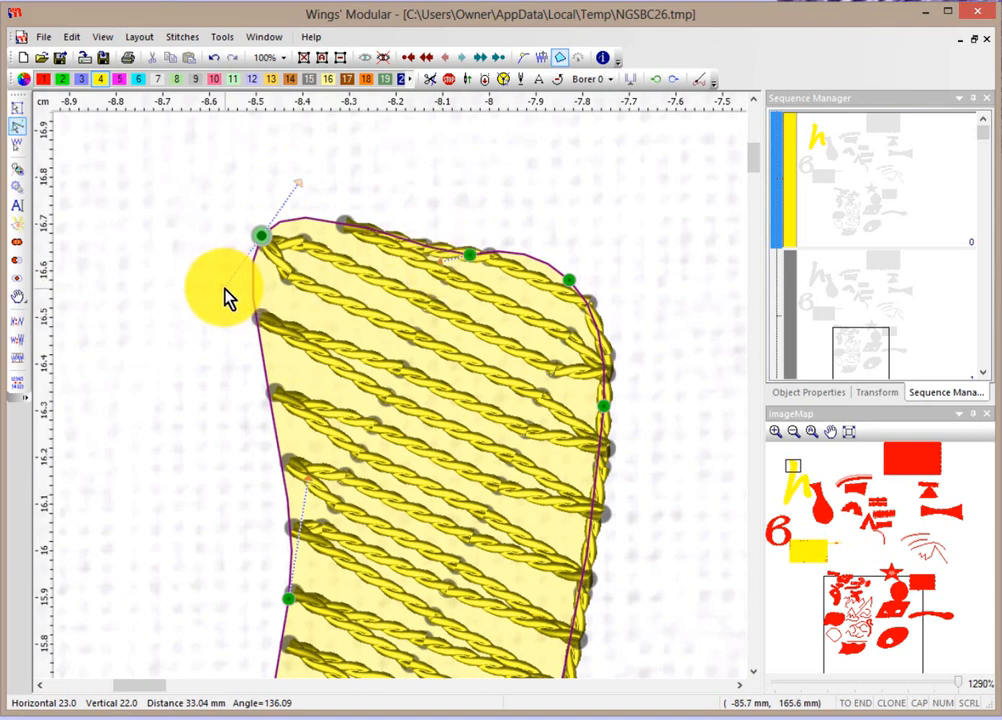
{"action": "left_click_drag", "start_coordinate": [224, 292], "coordinate": [246, 395]}
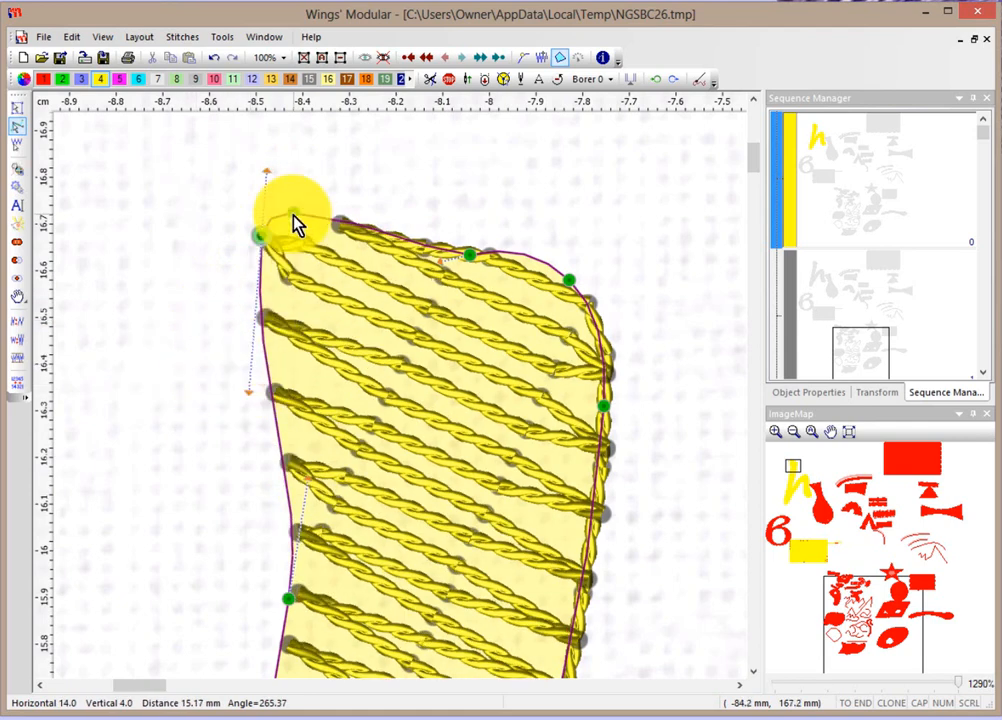
{"action": "left_click_drag", "start_coordinate": [268, 180], "coordinate": [358, 147]}
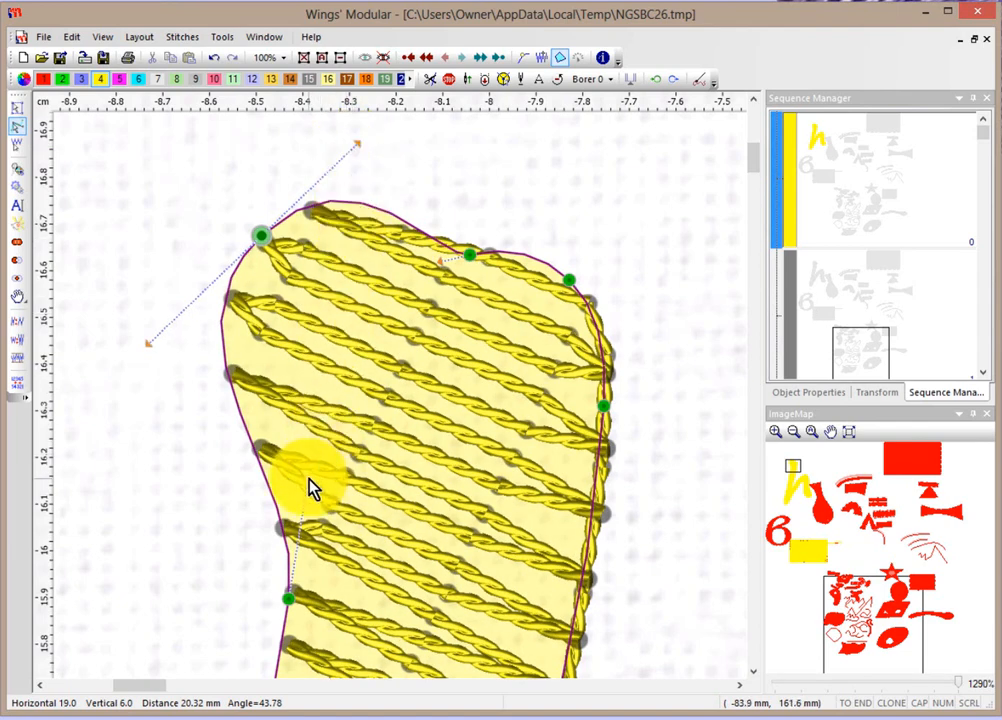
Step: Lengthen the tangent handles facing the corner node on the stem's left-edge node and top-edge node
{"action": "left_click", "coordinate": [313, 477]}
{"action": "left_click_drag", "start_coordinate": [313, 477], "coordinate": [325, 389]}
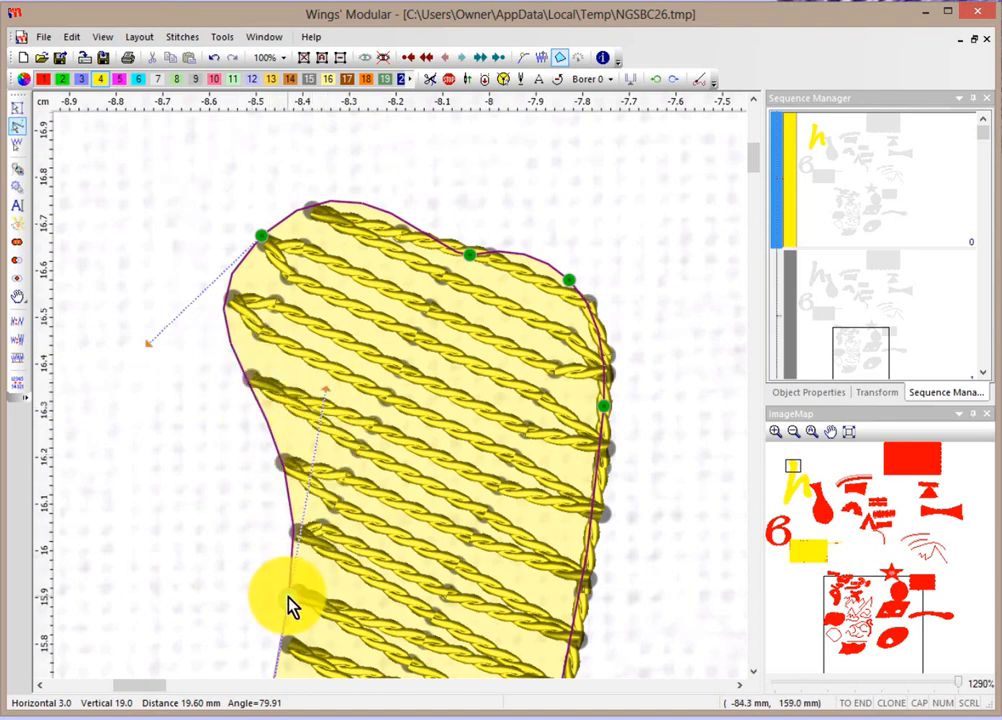
{"action": "left_click", "coordinate": [466, 256]}
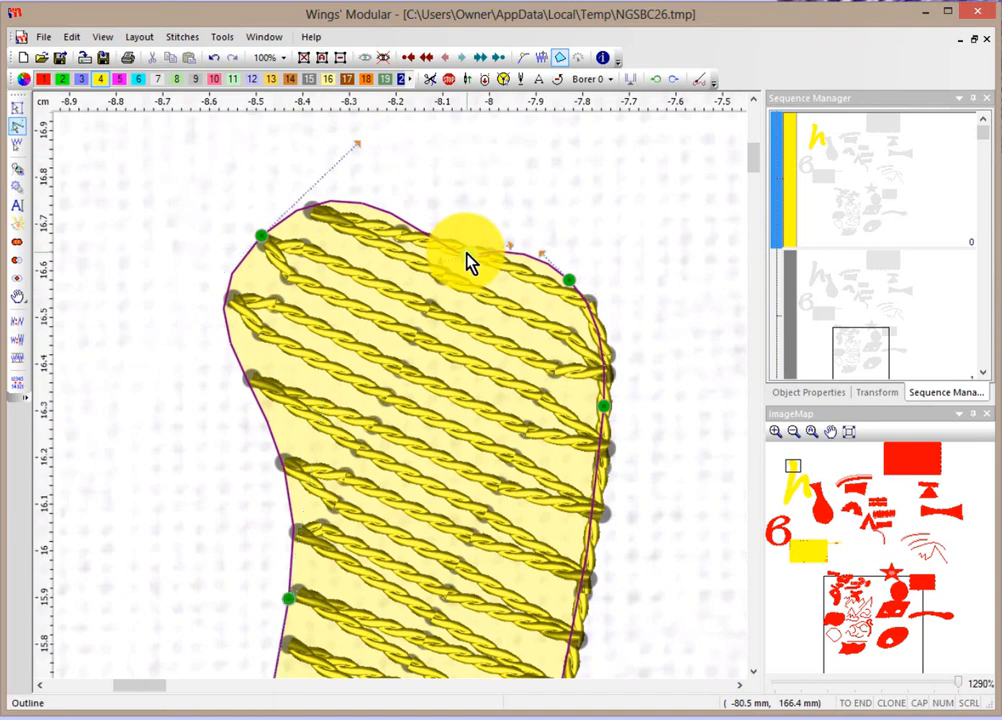
{"action": "left_click_drag", "start_coordinate": [444, 272], "coordinate": [366, 271]}
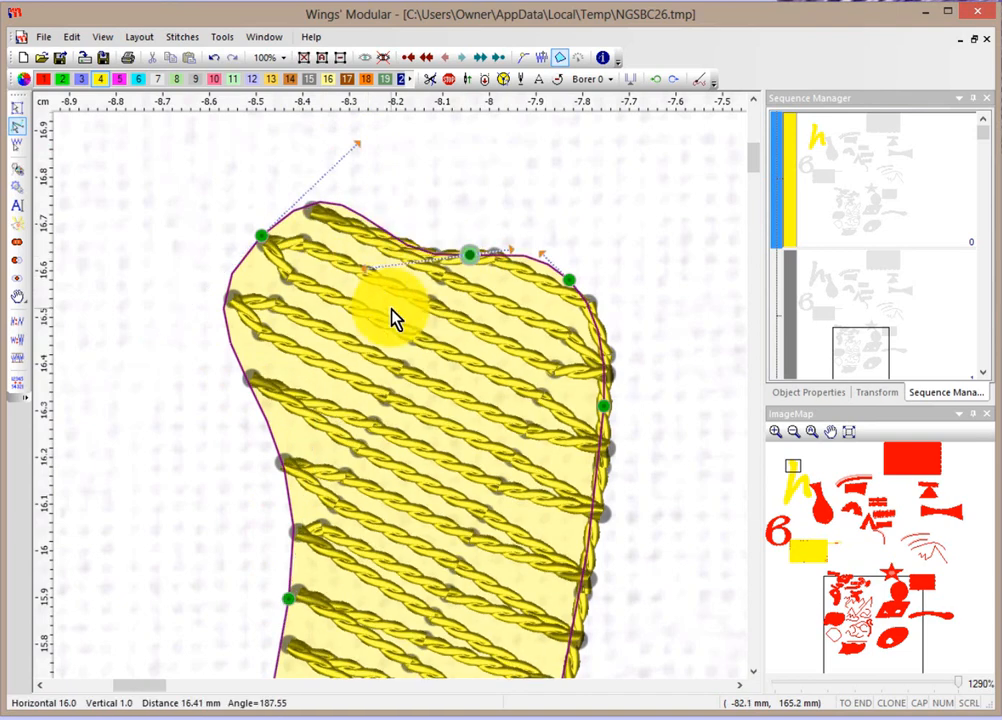
Step: Shift the stem's upper-left corner node slightly downward and adjust its tangent handles to about 55°
{"action": "left_click", "coordinate": [261, 238]}
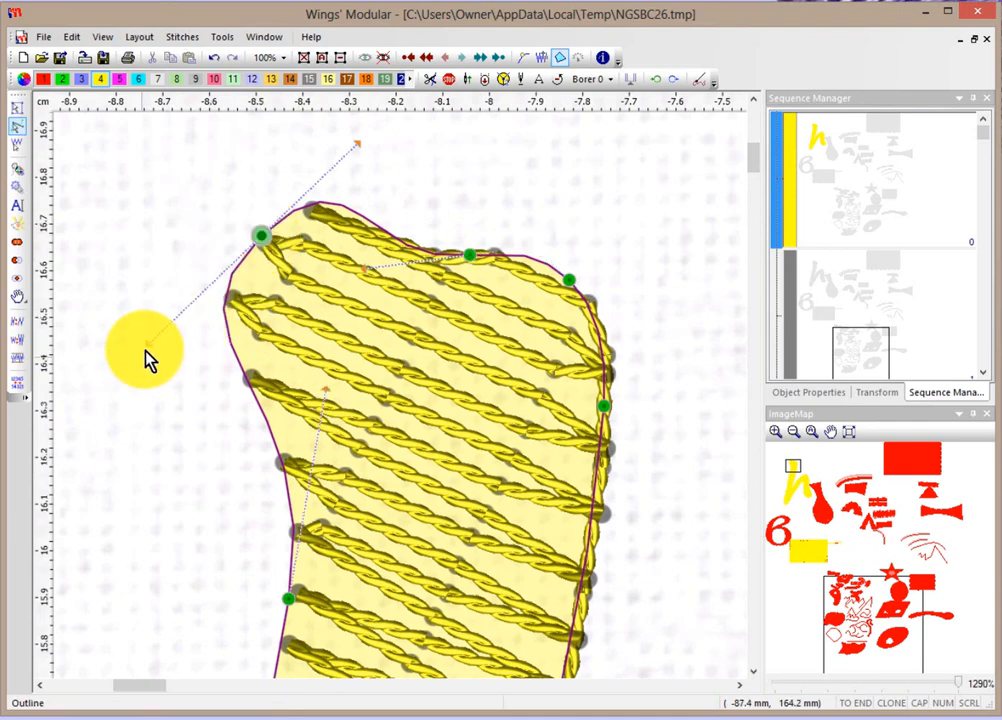
{"action": "left_click_drag", "start_coordinate": [148, 350], "coordinate": [216, 325]}
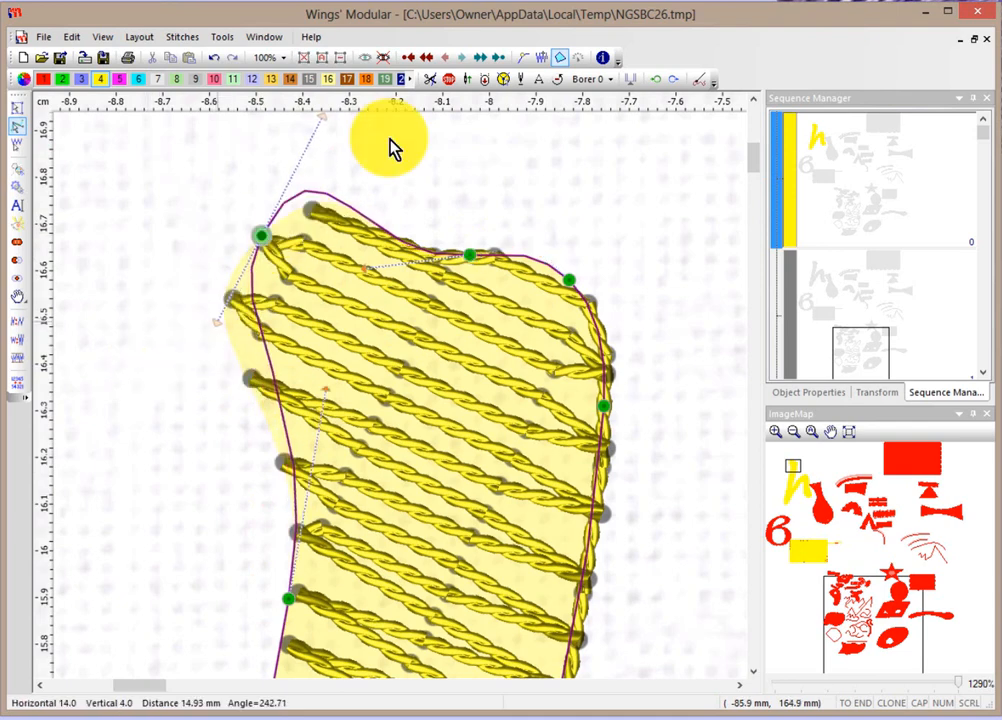
{"action": "left_click_drag", "start_coordinate": [264, 243], "coordinate": [275, 296]}
{"action": "left_click_drag", "start_coordinate": [335, 186], "coordinate": [376, 168]}
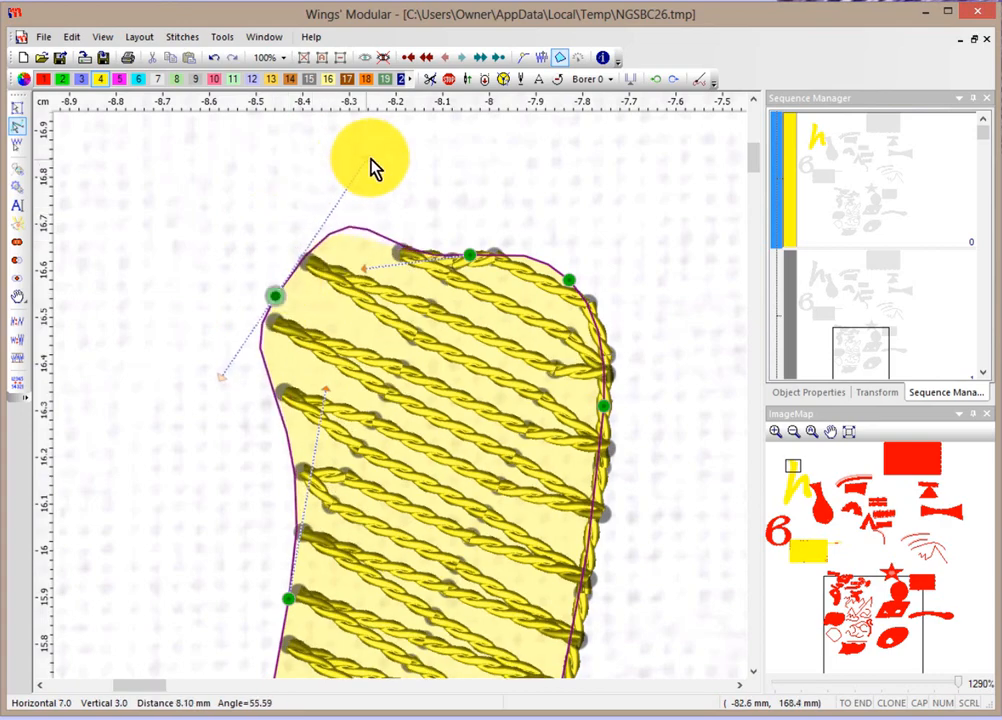
Step: Turn the corner node's tangent handles to about 259° and stretch the handle of the left-edge node below it at about 76°
{"action": "scroll", "coordinate": [369, 262], "scroll_direction": "down", "scroll_amount": 5}
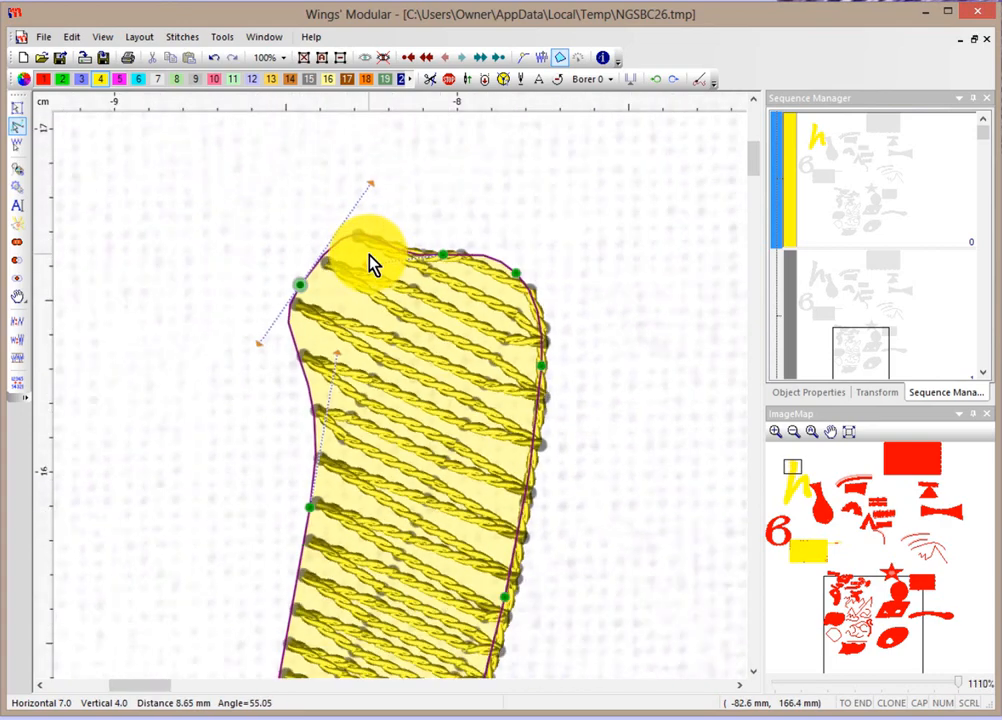
{"action": "scroll", "coordinate": [409, 275], "scroll_direction": "down", "scroll_amount": 4}
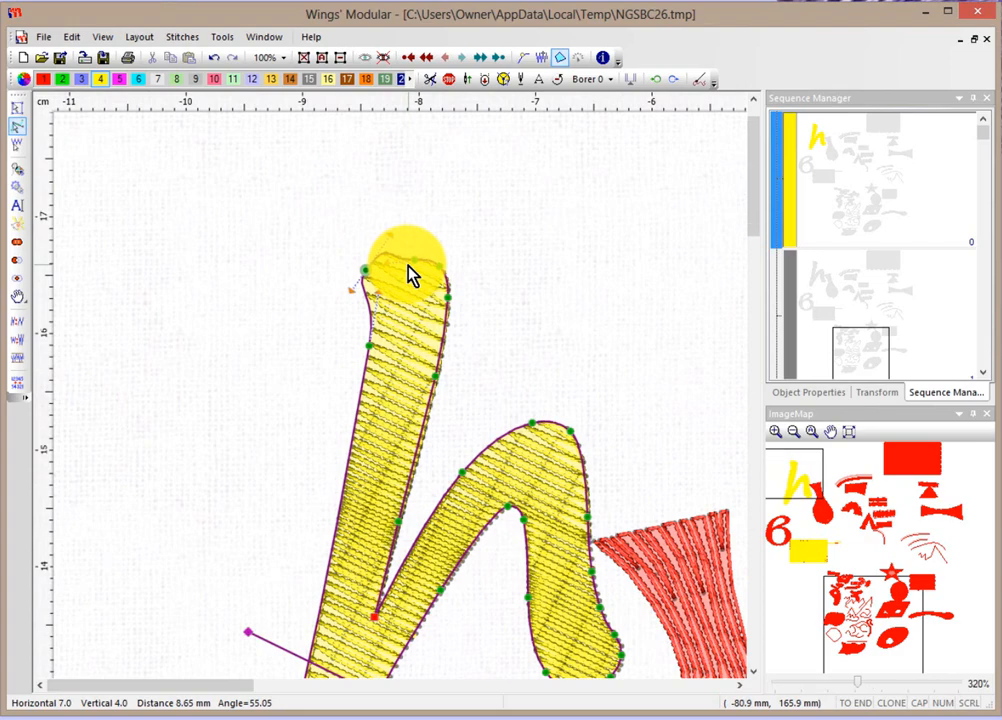
{"action": "scroll", "coordinate": [409, 275], "scroll_direction": "up", "scroll_amount": 2}
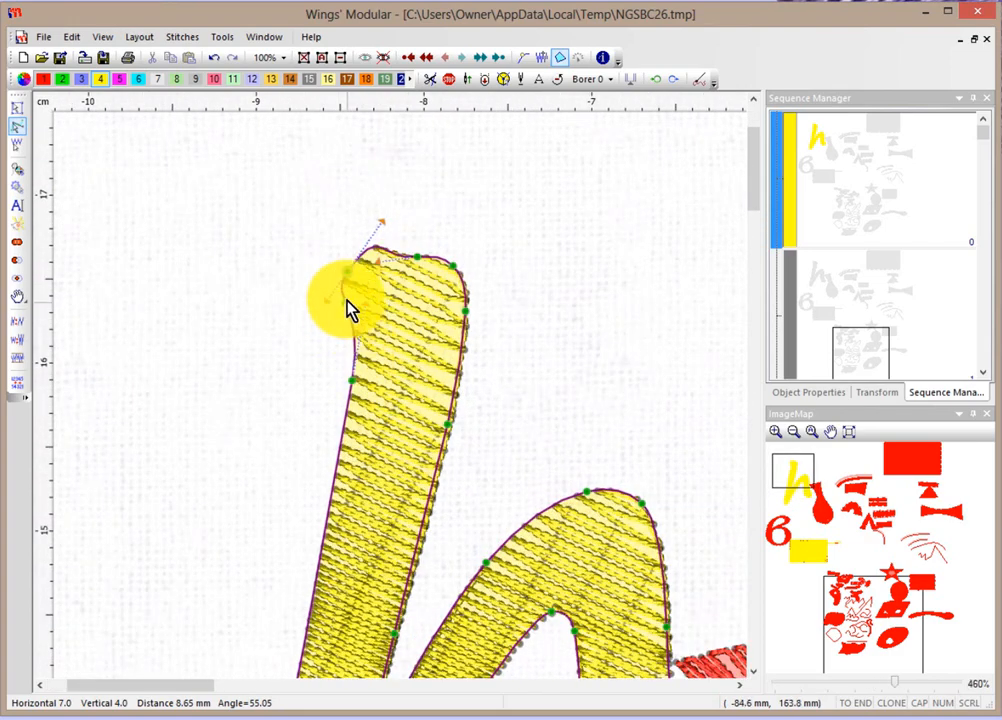
{"action": "scroll", "coordinate": [377, 290], "scroll_direction": "up", "scroll_amount": 4}
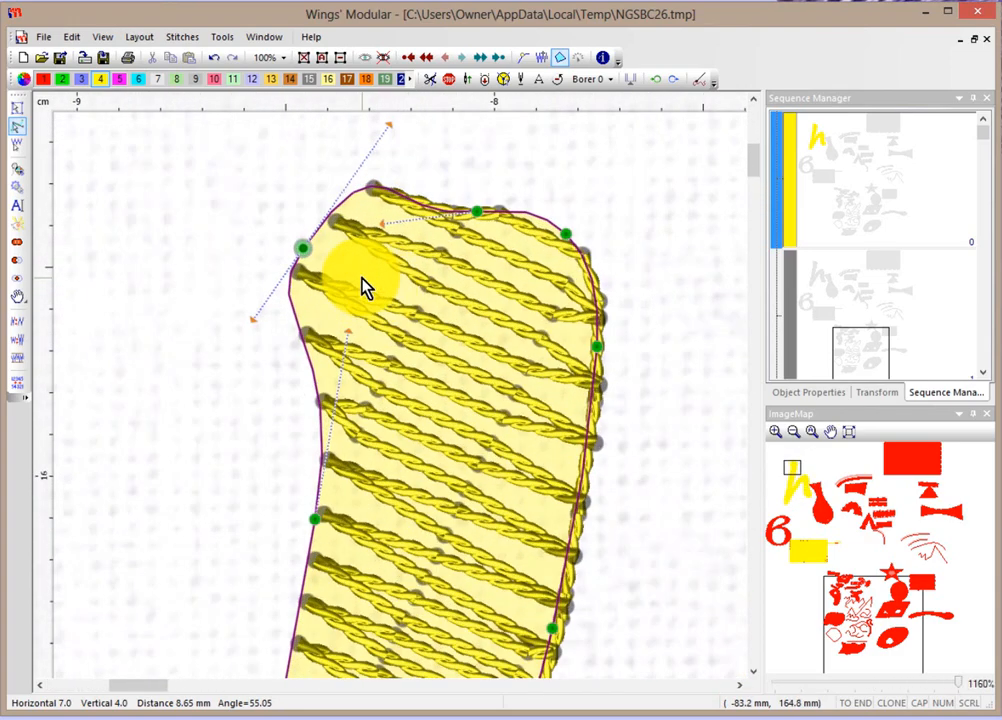
{"action": "left_click_drag", "start_coordinate": [300, 255], "coordinate": [272, 410]}
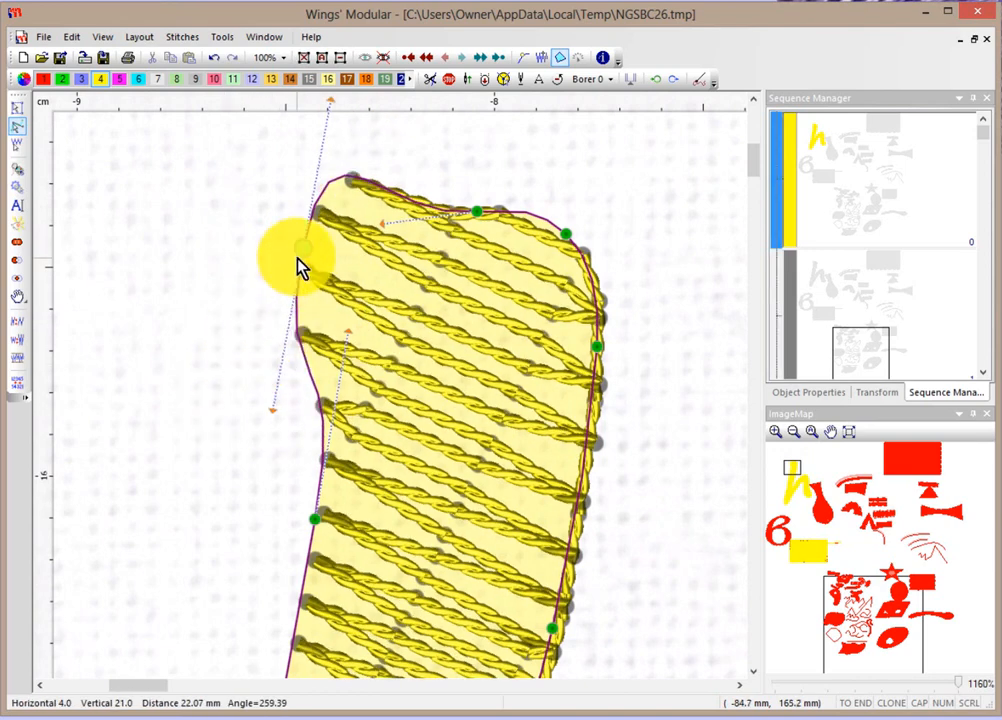
{"action": "left_click_drag", "start_coordinate": [320, 516], "coordinate": [370, 313]}
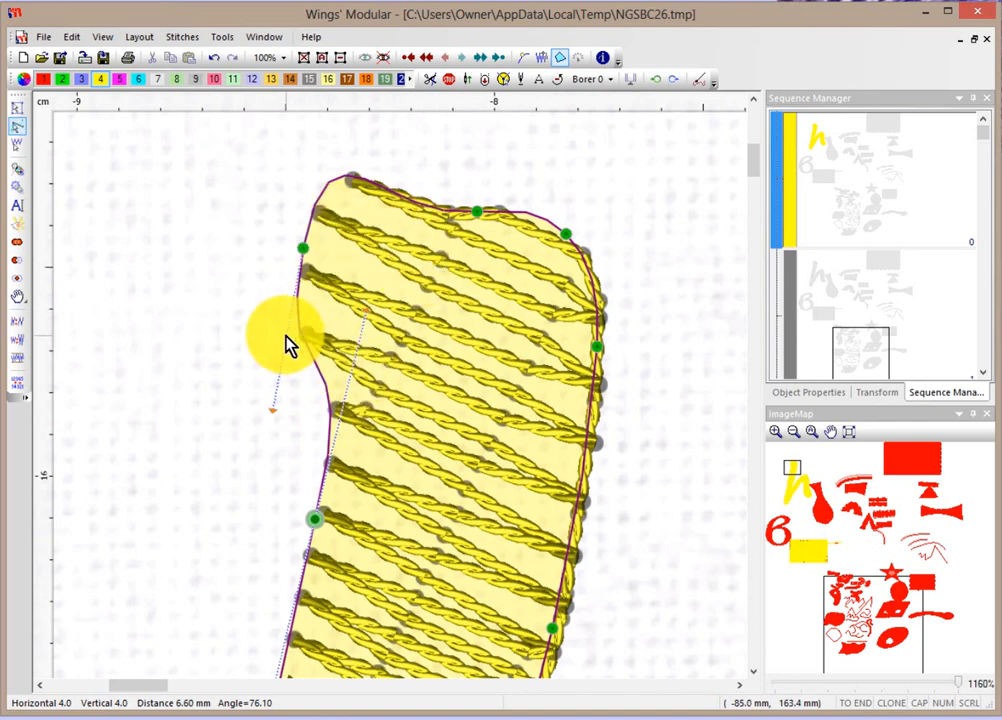
Step: Convert the segment at the stem's upper-right corner node to a line and move that node upward at about 75°
{"action": "scroll", "coordinate": [170, 316], "scroll_direction": "down", "scroll_amount": 3}
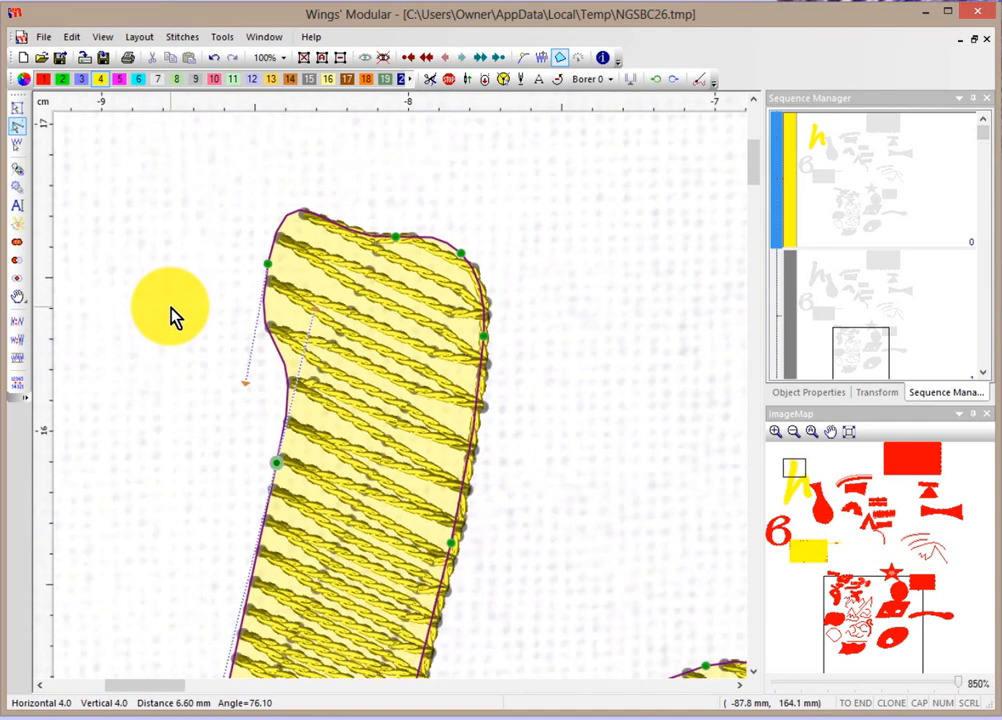
{"action": "left_click", "coordinate": [364, 252]}
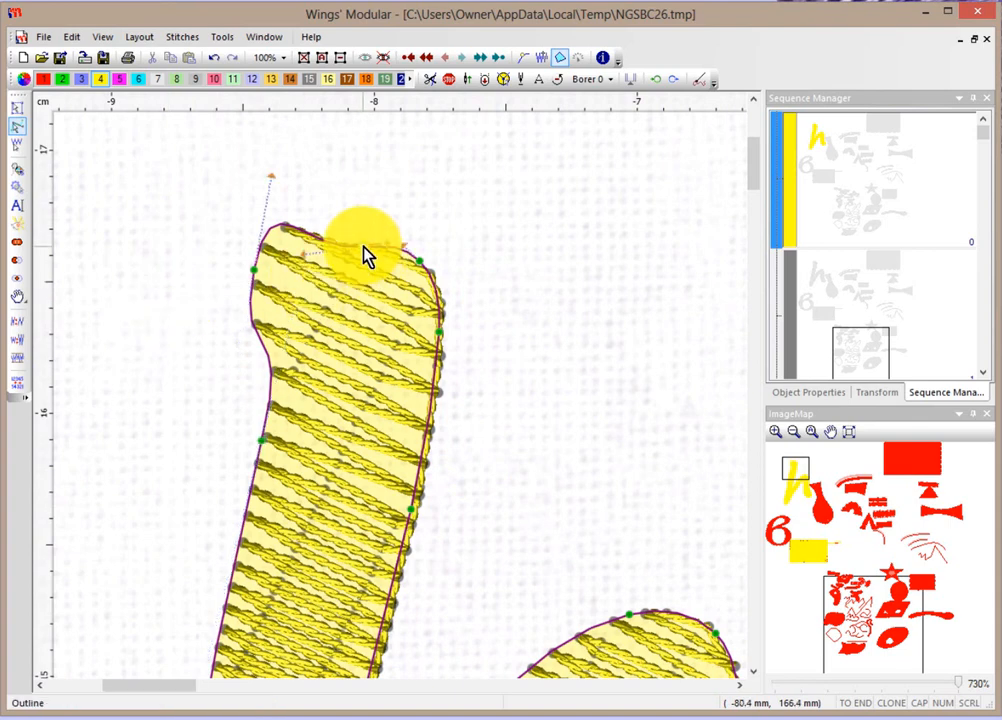
{"action": "scroll", "coordinate": [370, 259], "scroll_direction": "up", "scroll_amount": 2}
{"action": "scroll", "coordinate": [370, 259], "scroll_direction": "up", "scroll_amount": 2}
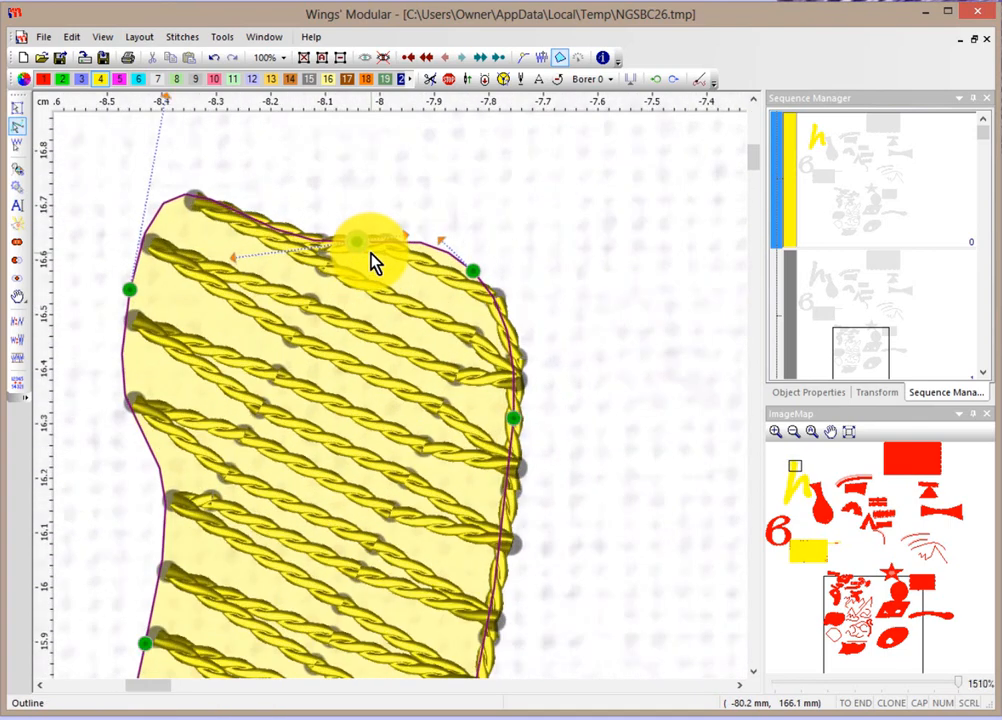
{"action": "left_click", "coordinate": [474, 272]}
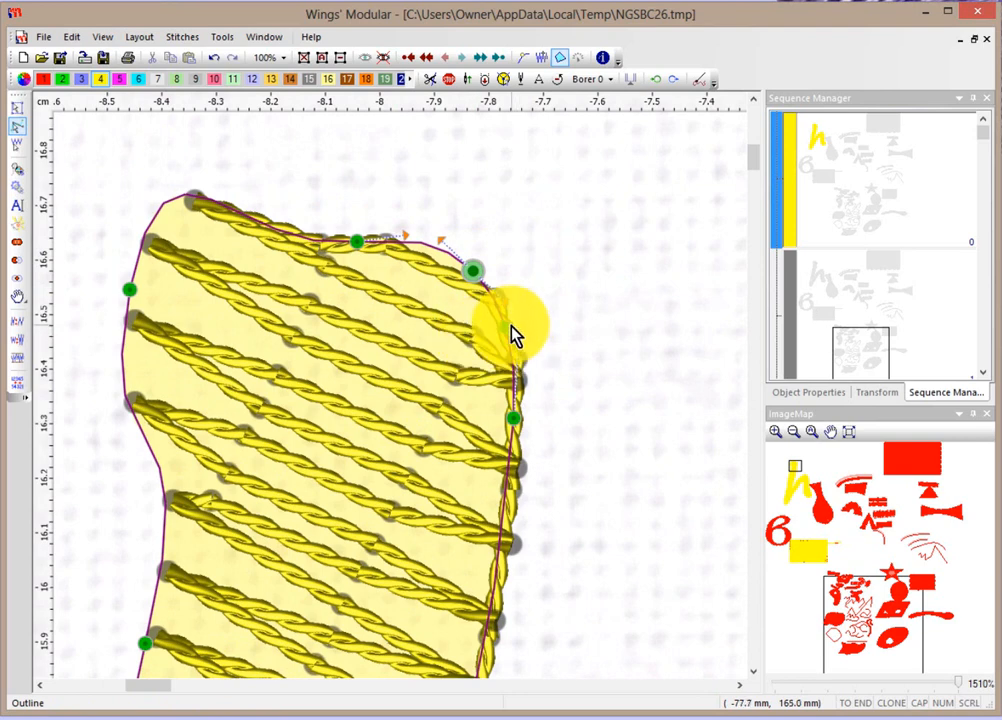
{"action": "right_click", "coordinate": [476, 281]}
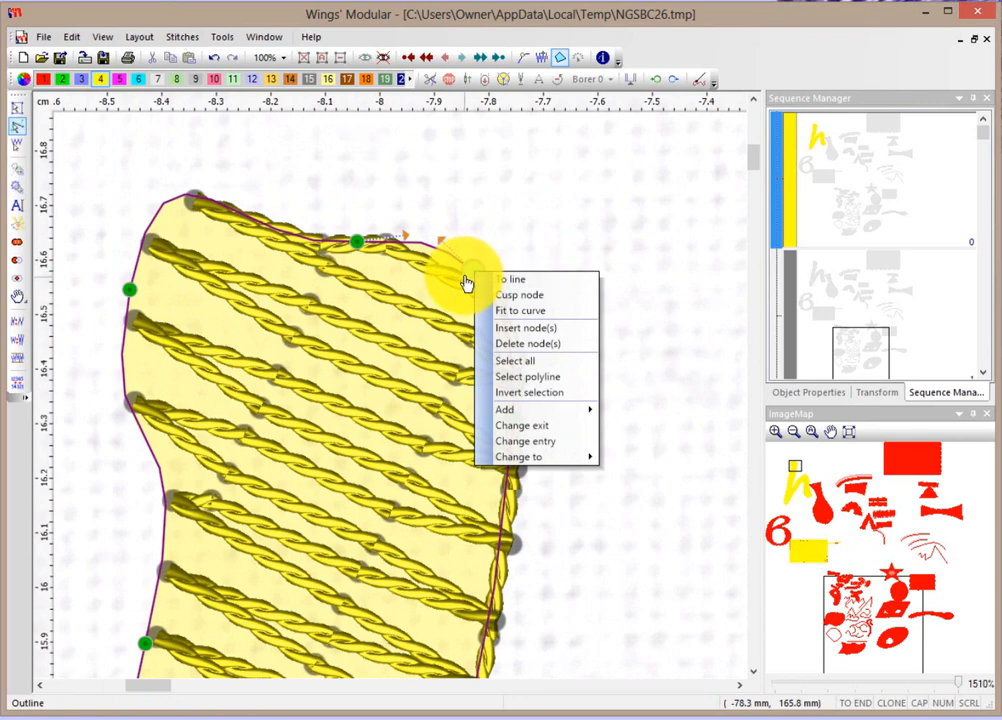
{"action": "left_click", "coordinate": [519, 282]}
{"action": "left_click_drag", "start_coordinate": [480, 285], "coordinate": [490, 212]}
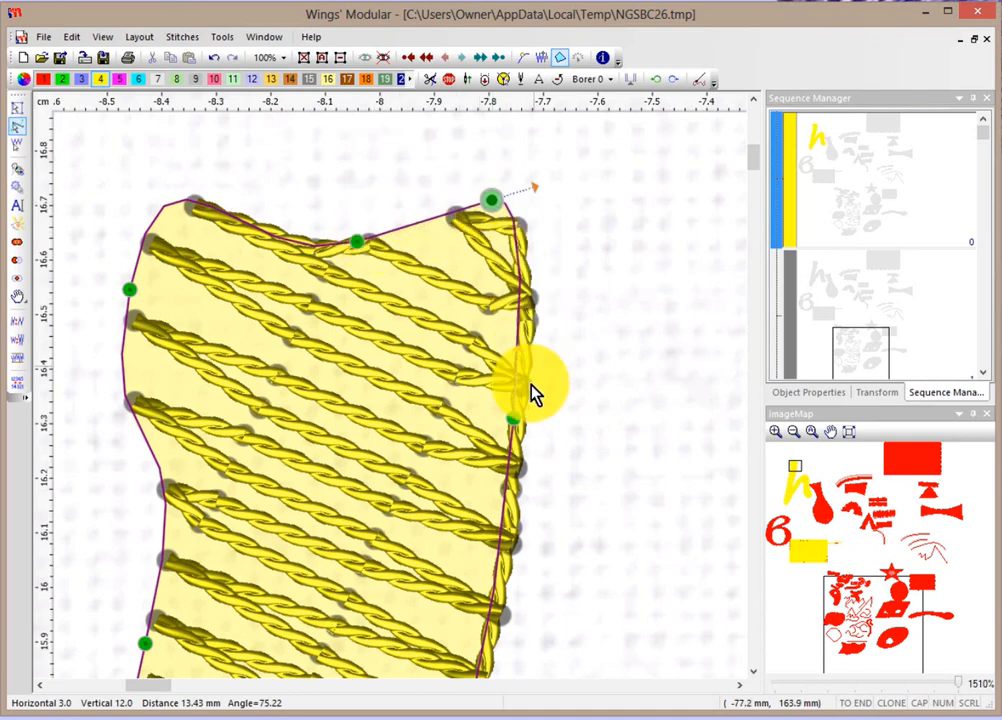
Step: Convert the right-edge segment below the upper-right corner node to a line and pull the corner node farther up and outward
{"action": "right_click", "coordinate": [515, 423]}
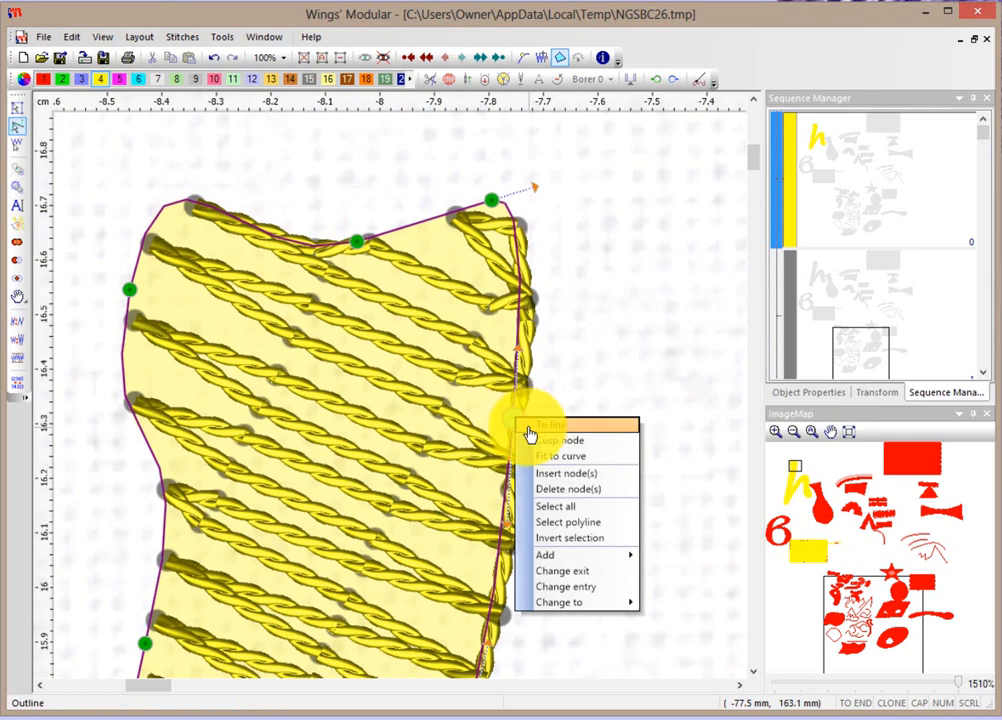
{"action": "left_click", "coordinate": [525, 425]}
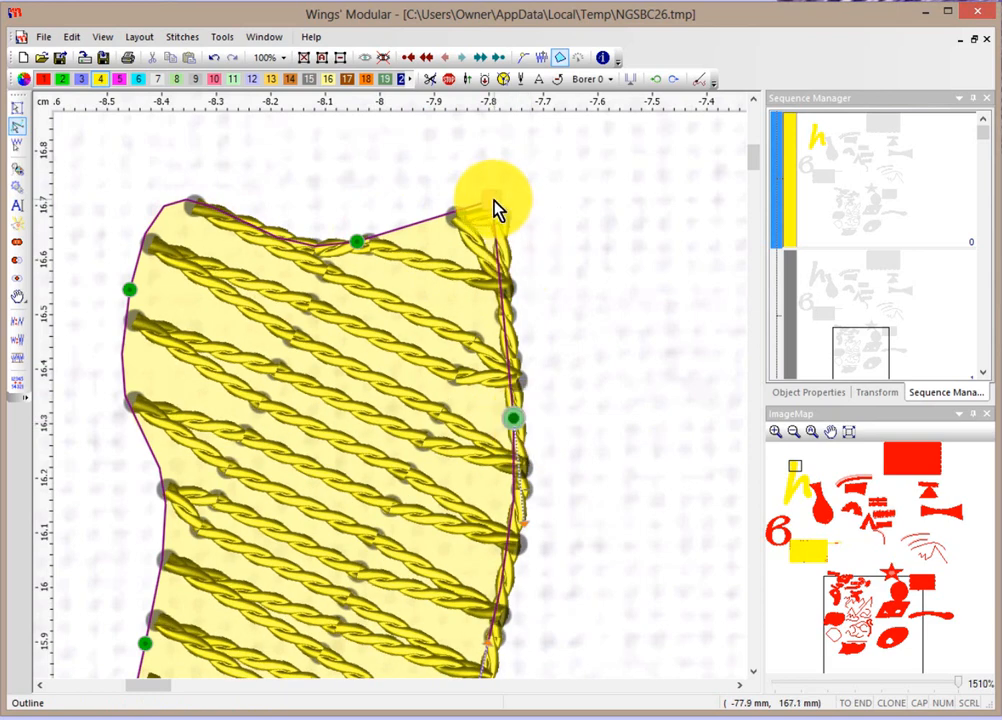
{"action": "left_click_drag", "start_coordinate": [497, 208], "coordinate": [538, 158]}
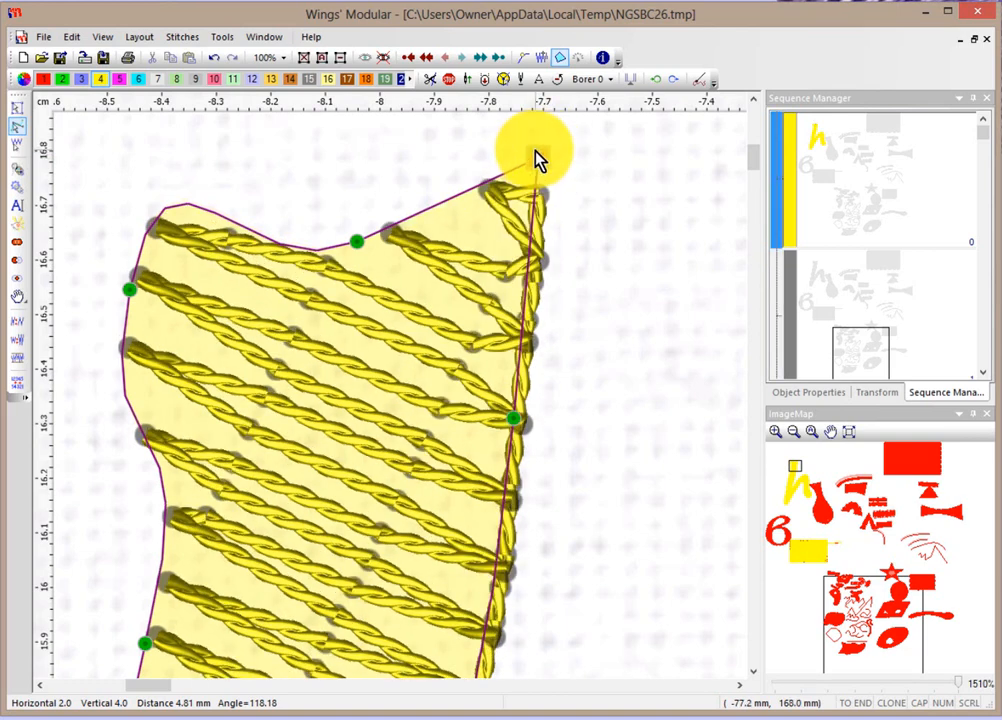
Step: Turn the top segment at the upper-right corner node back into a curve and bend it upward
{"action": "right_click", "coordinate": [536, 160]}
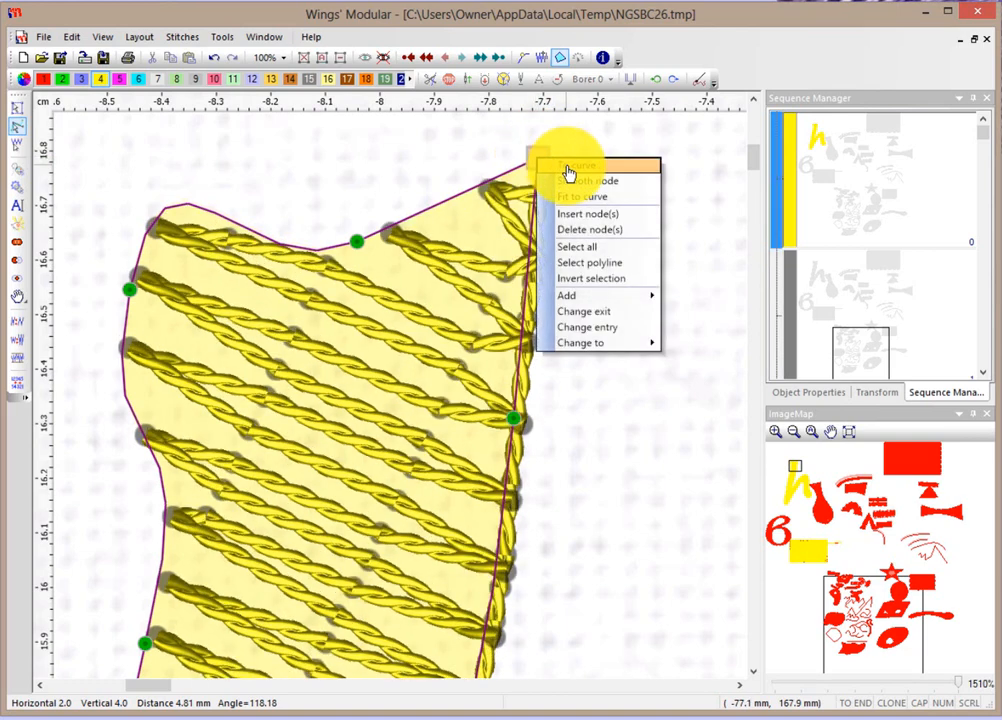
{"action": "left_click", "coordinate": [570, 165]}
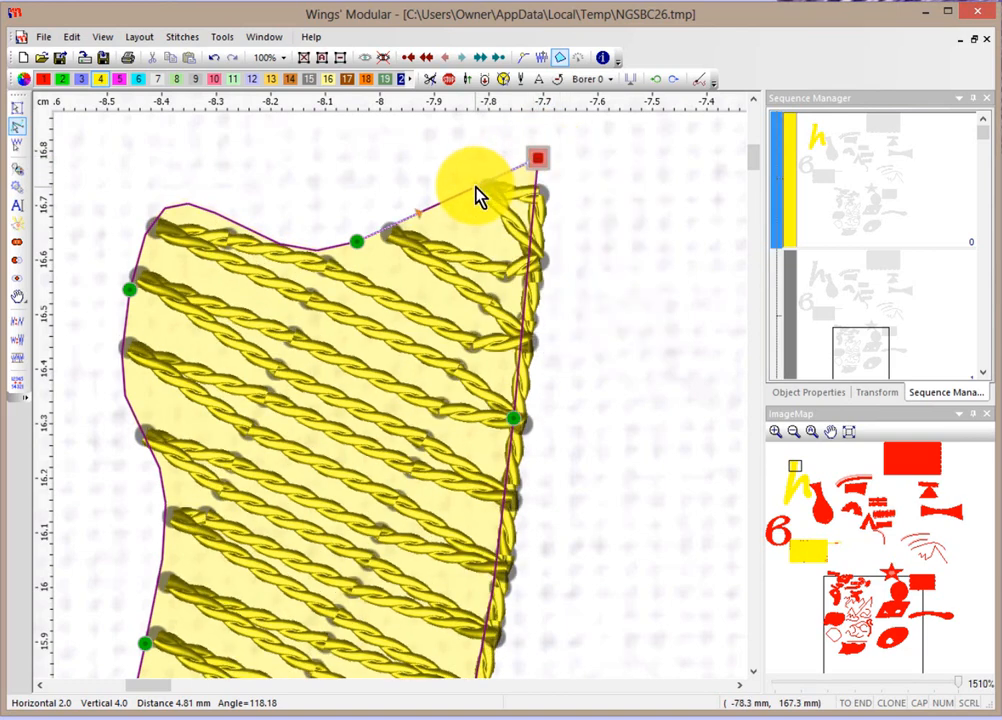
{"action": "left_click_drag", "start_coordinate": [475, 189], "coordinate": [444, 153]}
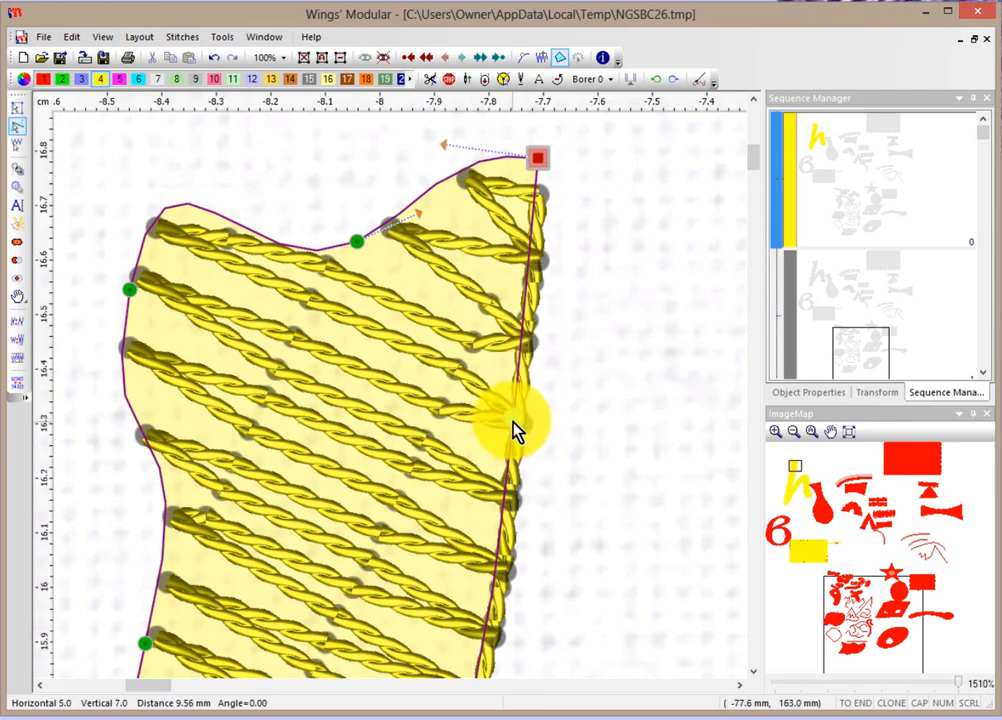
Step: Turn the right-edge segment back into a curve and bulge it outward, angling the lower node's handles at about 39°
{"action": "right_click", "coordinate": [512, 427]}
{"action": "left_click", "coordinate": [512, 427]}
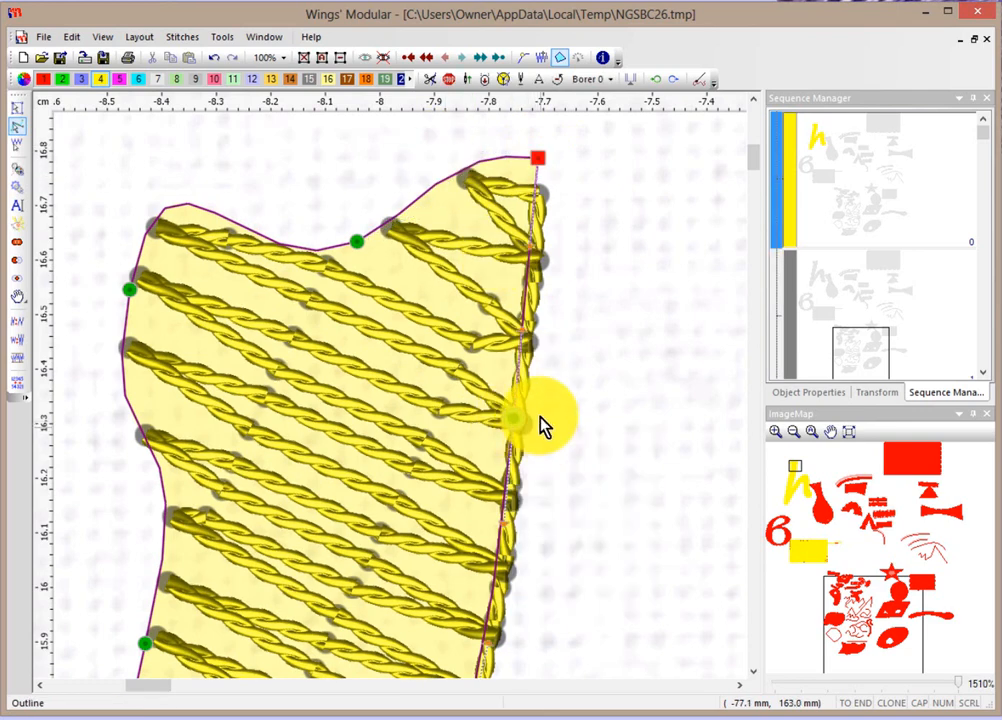
{"action": "left_click_drag", "start_coordinate": [528, 340], "coordinate": [585, 340]}
{"action": "left_click_drag", "start_coordinate": [614, 350], "coordinate": [612, 340]}
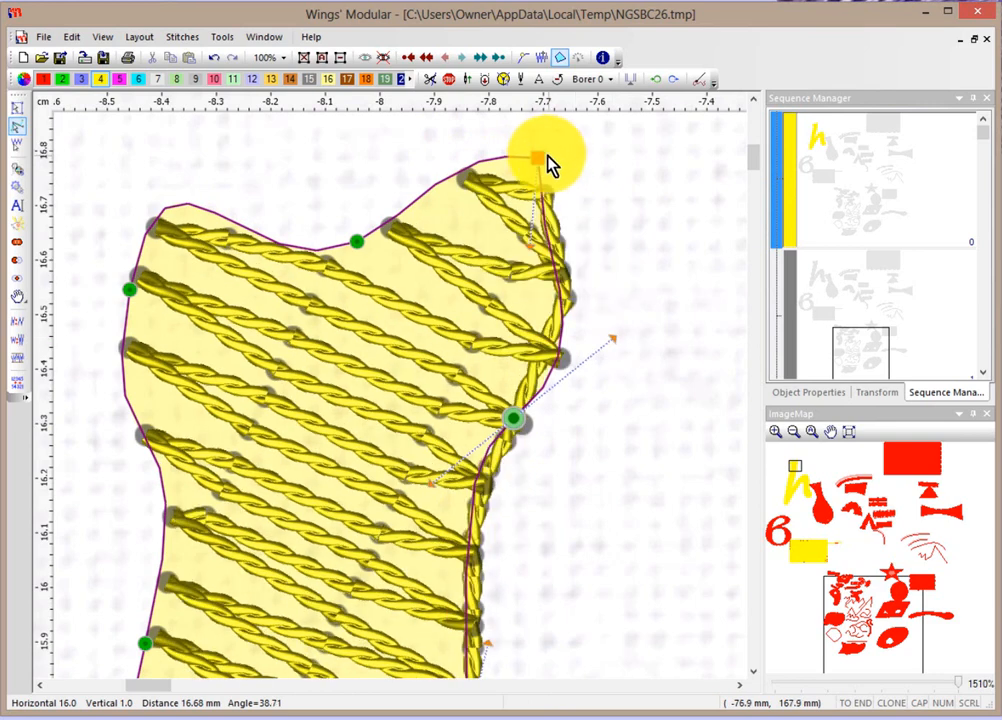
{"action": "left_click_drag", "start_coordinate": [530, 259], "coordinate": [635, 250]}
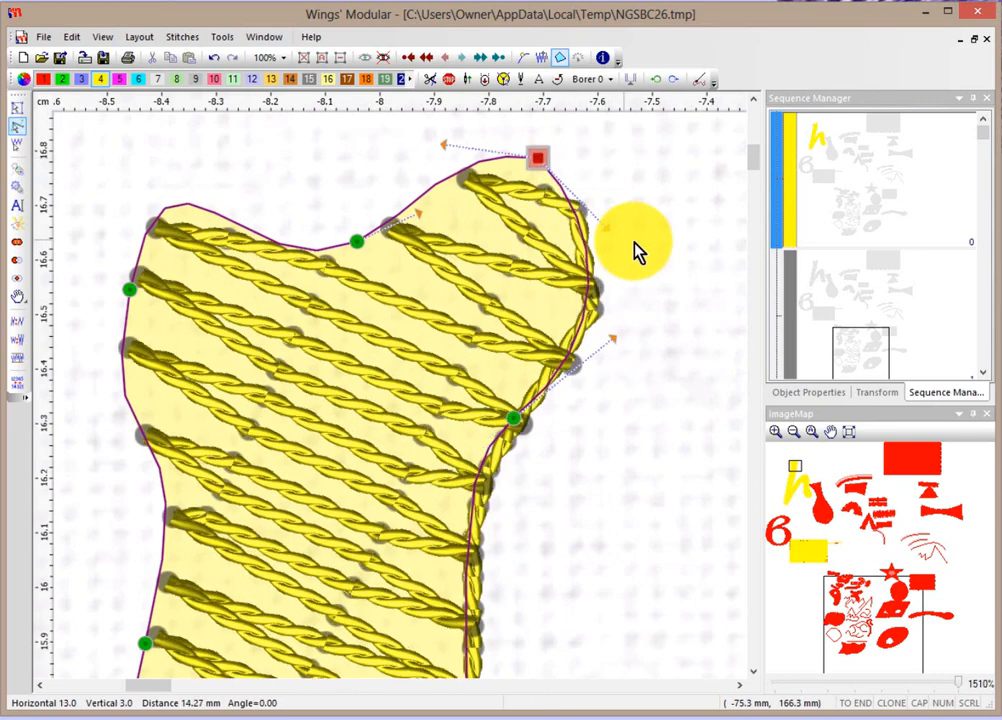
Step: Make the stem's middle top-edge node a cusp node and apply Fit to curve to the upper-left node
{"action": "left_click", "coordinate": [357, 243]}
{"action": "right_click", "coordinate": [358, 250]}
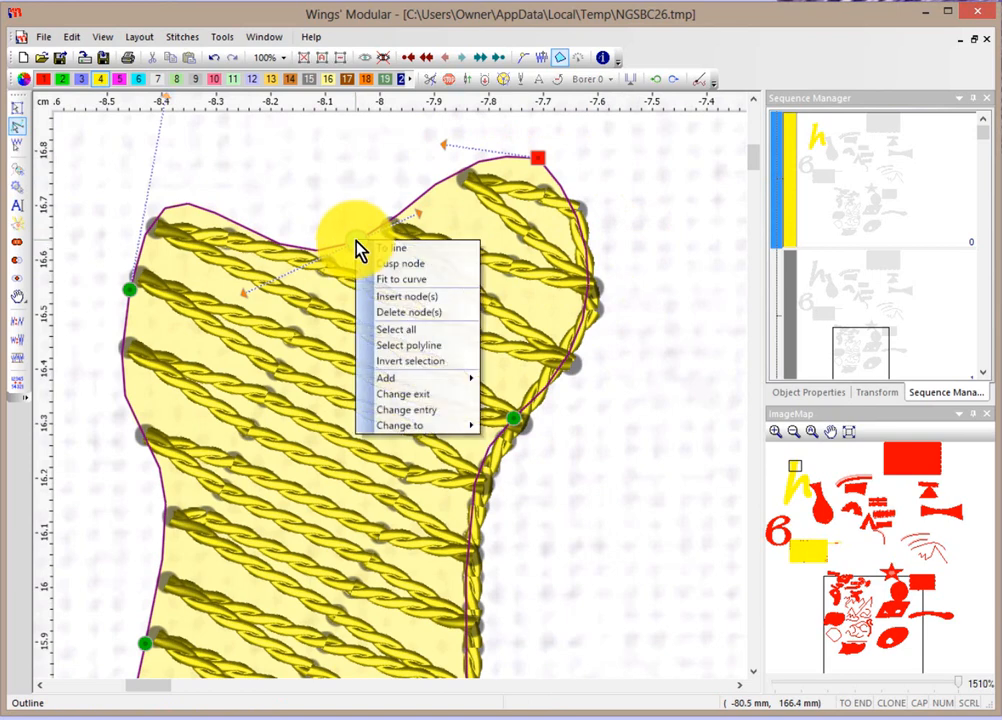
{"action": "left_click", "coordinate": [398, 265]}
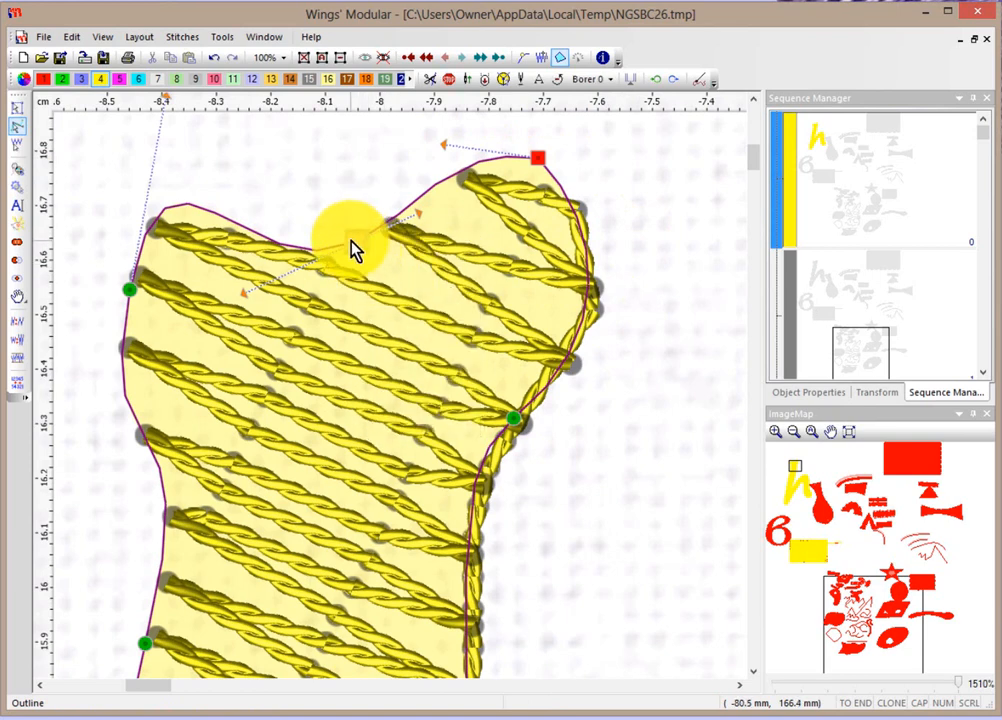
{"action": "left_click", "coordinate": [131, 290]}
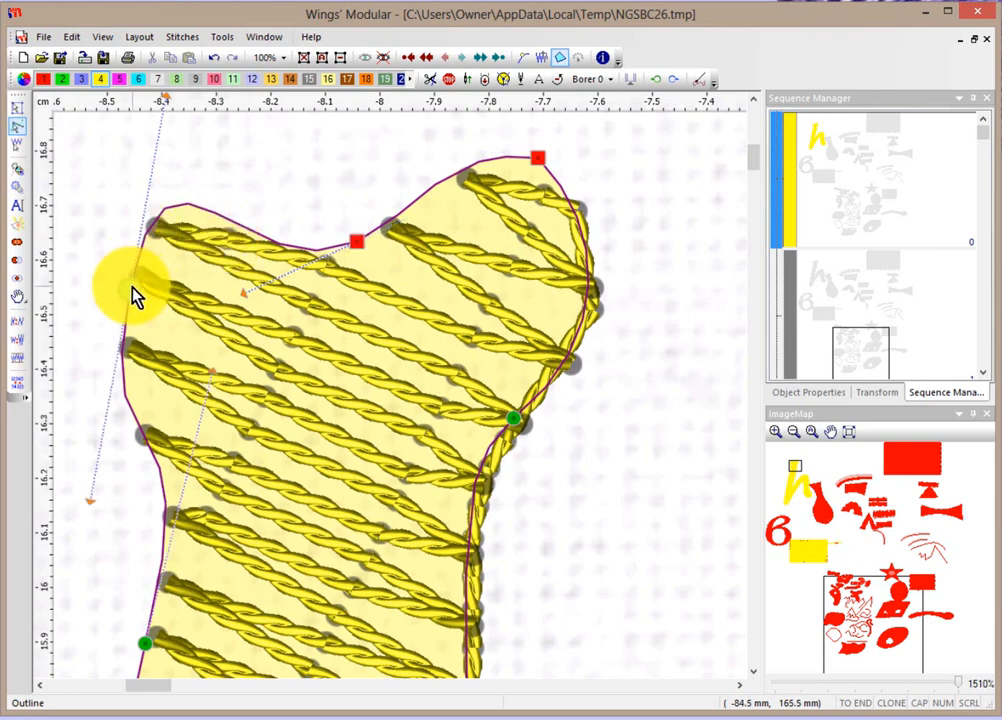
{"action": "right_click", "coordinate": [131, 290]}
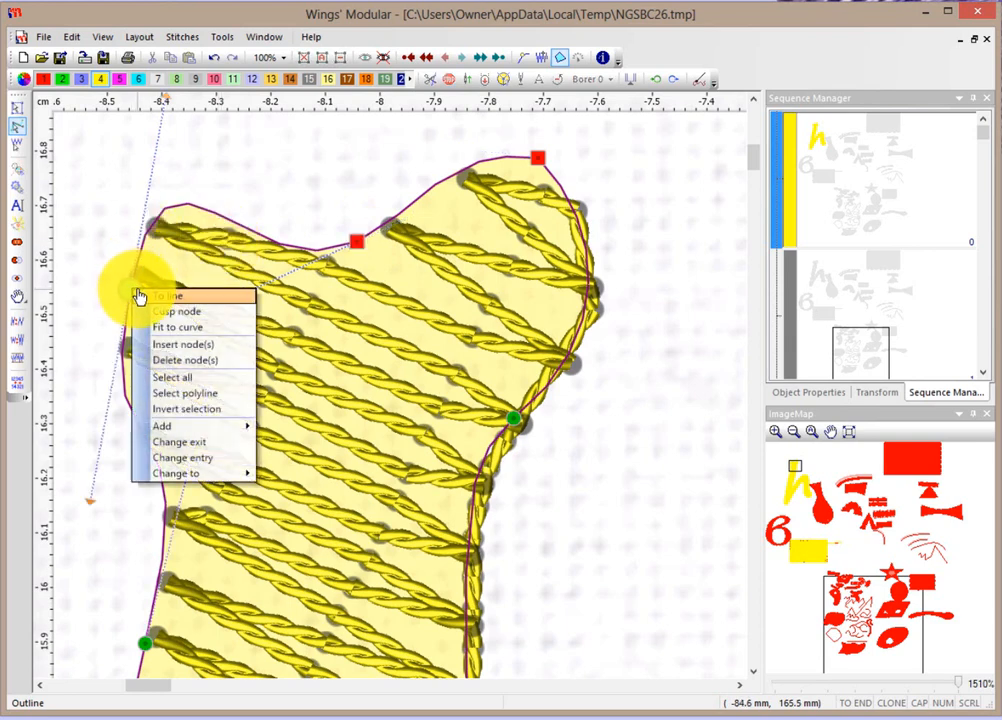
{"action": "left_click", "coordinate": [172, 327]}
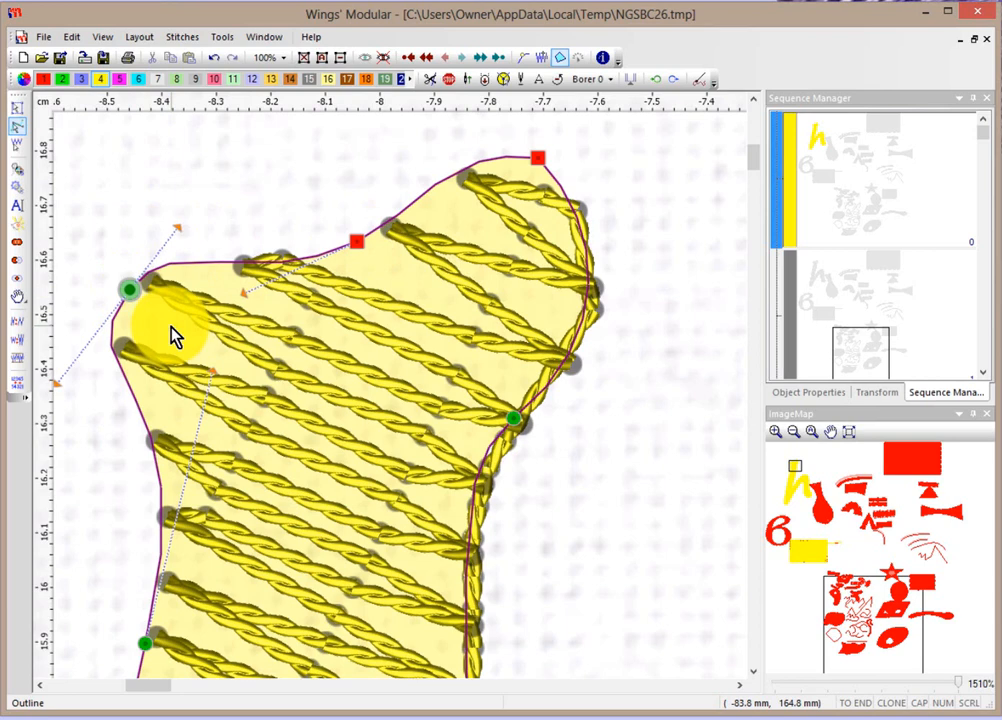
Step: Insert a node on the right-edge bulge below the upper-right corner and move it outward at about 11°
{"action": "scroll", "coordinate": [172, 336], "scroll_direction": "down", "scroll_amount": 3}
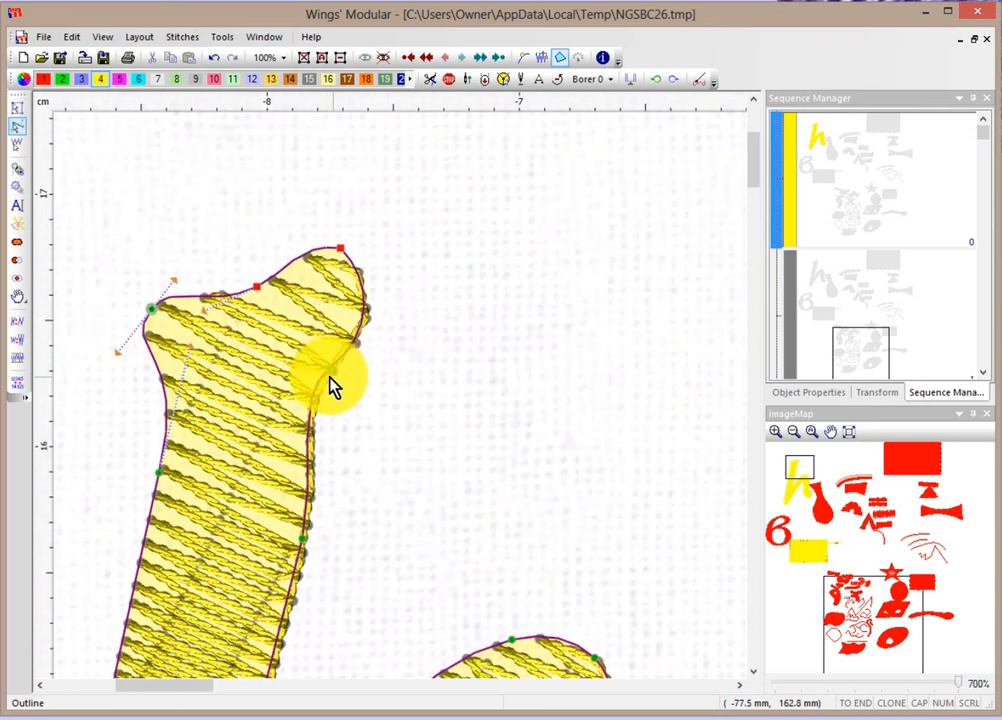
{"action": "left_click", "coordinate": [331, 370]}
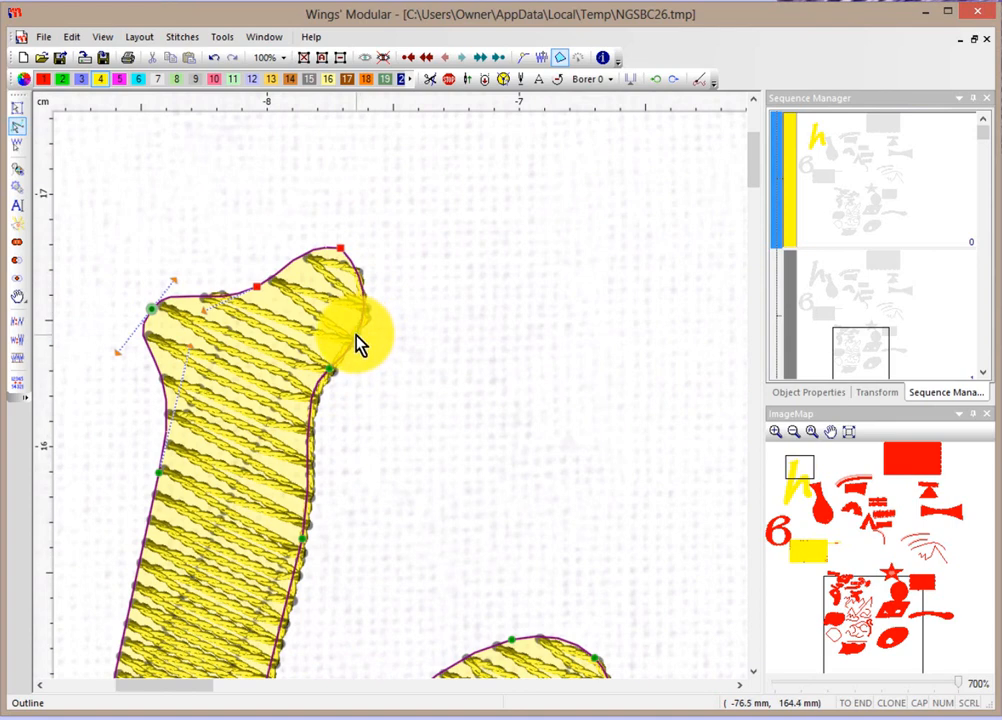
{"action": "right_click", "coordinate": [358, 343]}
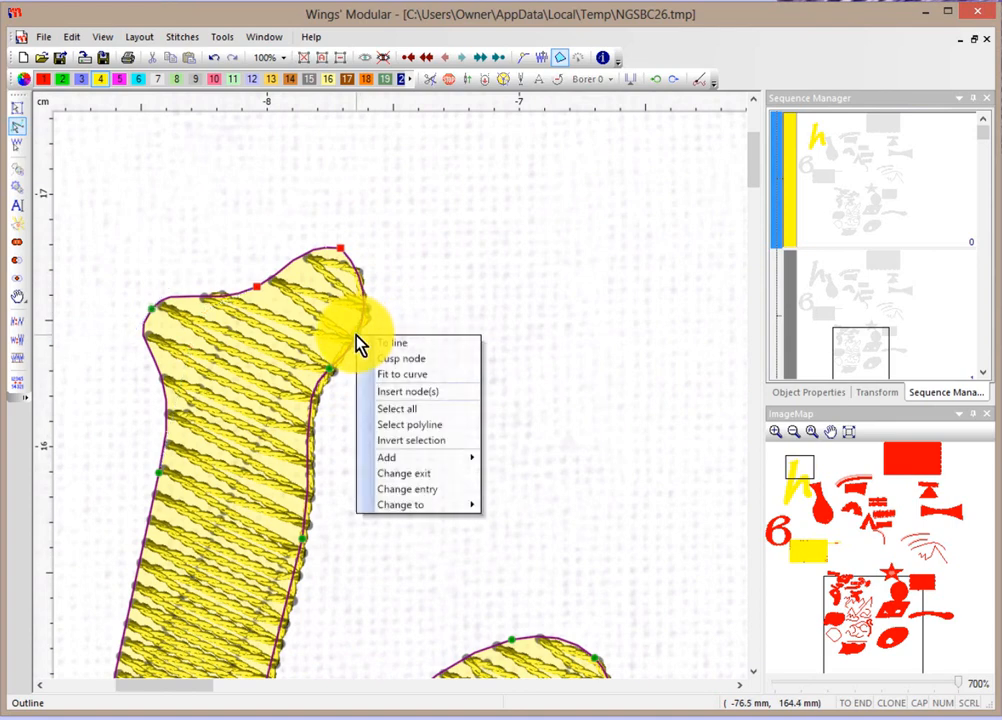
{"action": "left_click", "coordinate": [396, 391]}
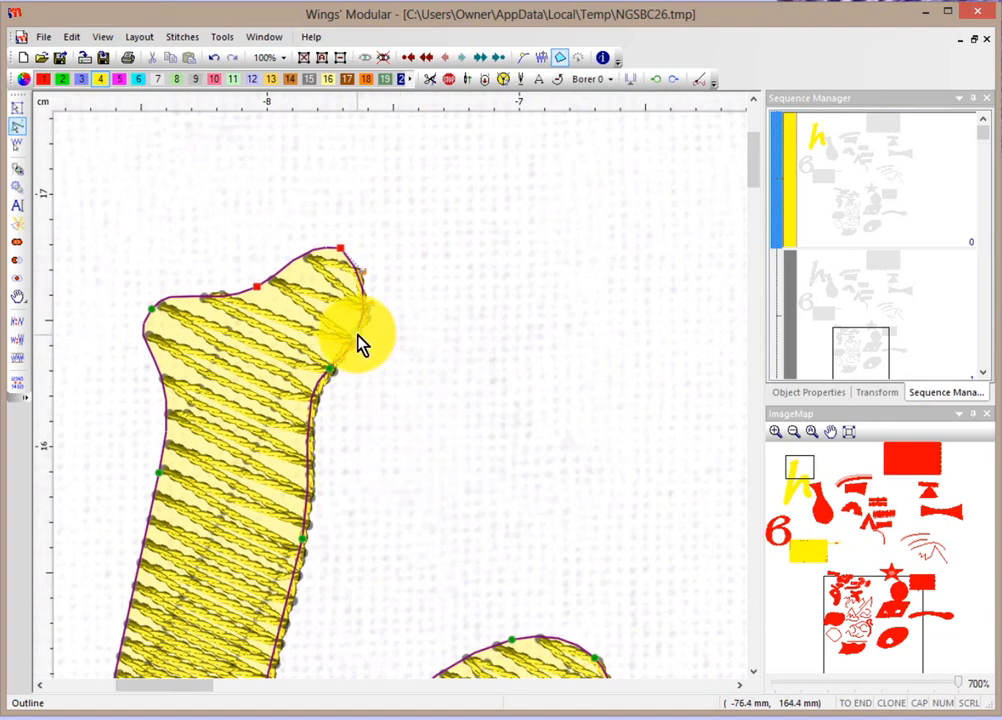
{"action": "left_click_drag", "start_coordinate": [356, 337], "coordinate": [394, 329]}
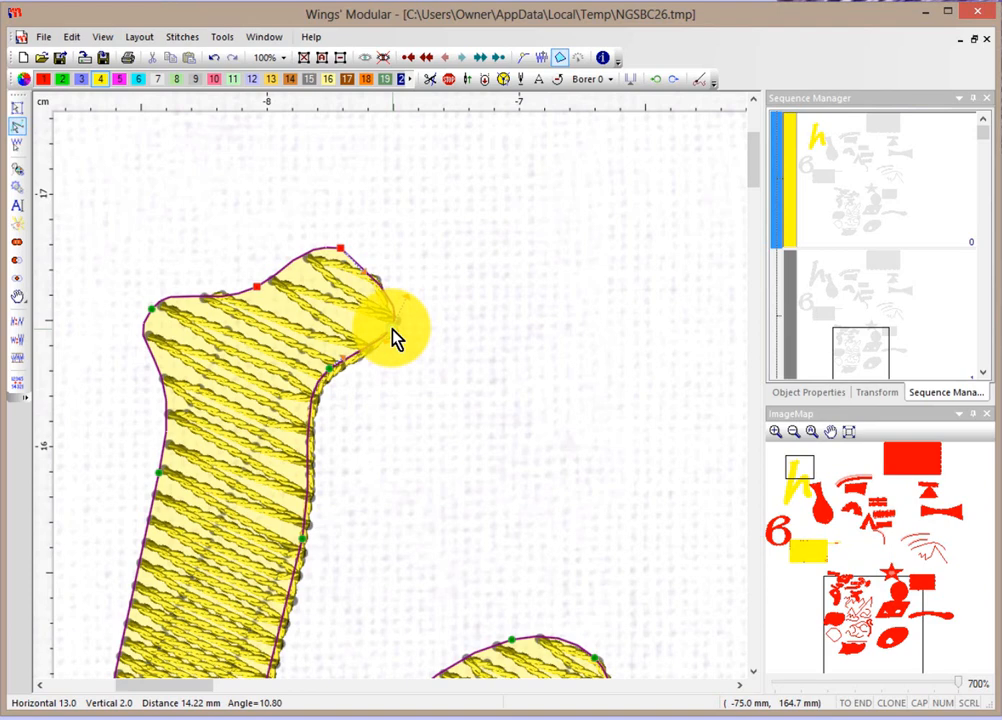
Step: Select all nodes of the letter h's outline with the Select polyline command
{"action": "right_click", "coordinate": [393, 337]}
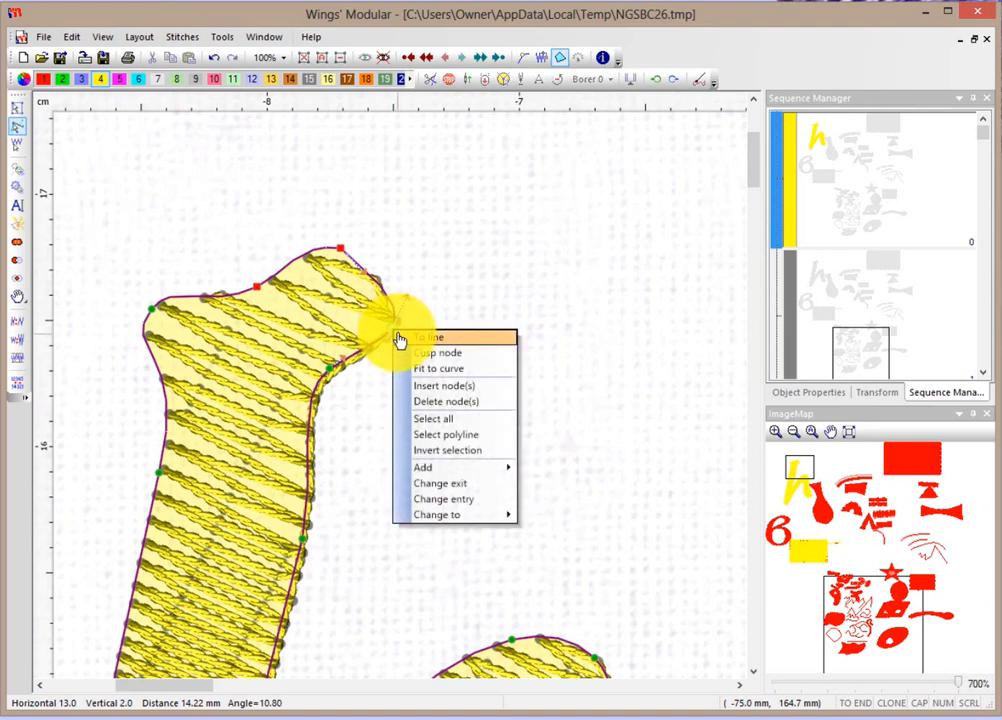
{"action": "left_click", "coordinate": [449, 427]}
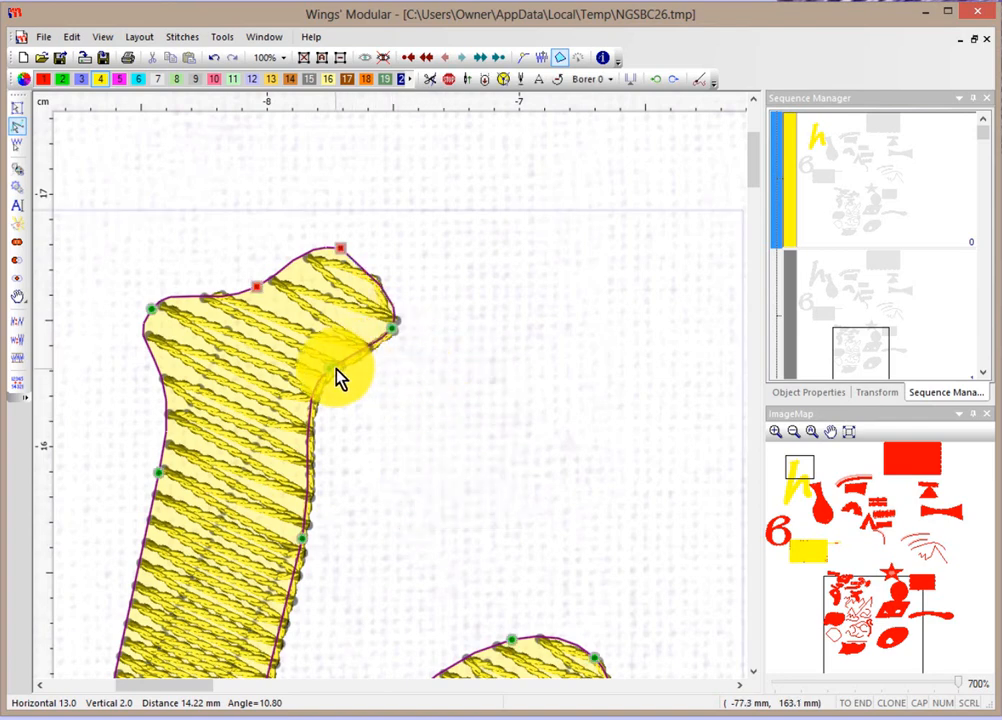
{"action": "left_click", "coordinate": [427, 380]}
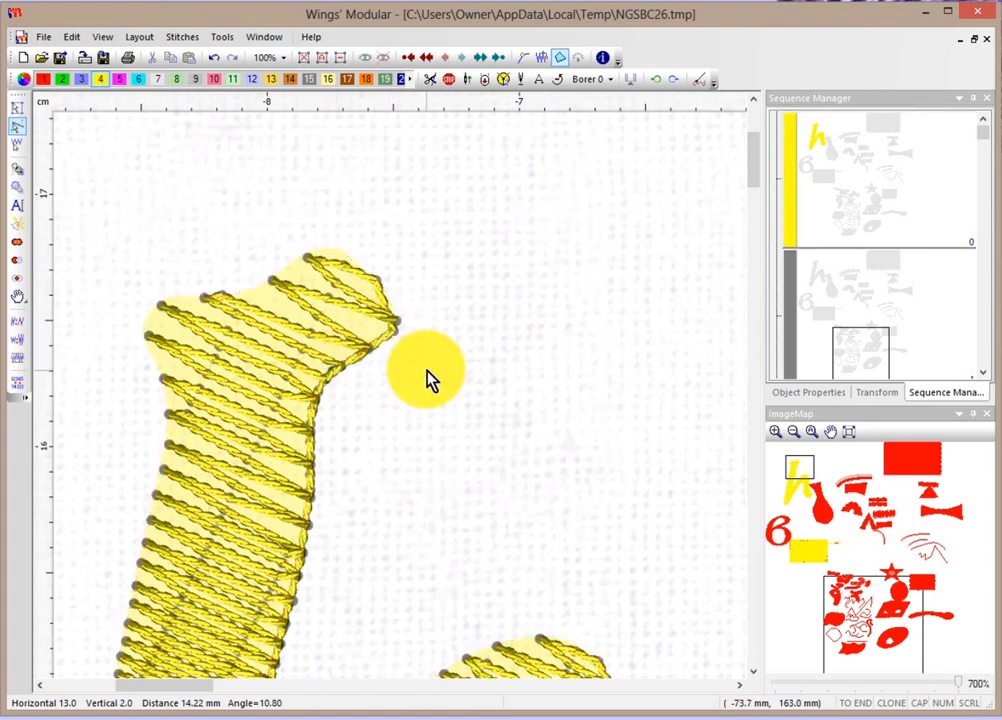
{"action": "left_click", "coordinate": [396, 340]}
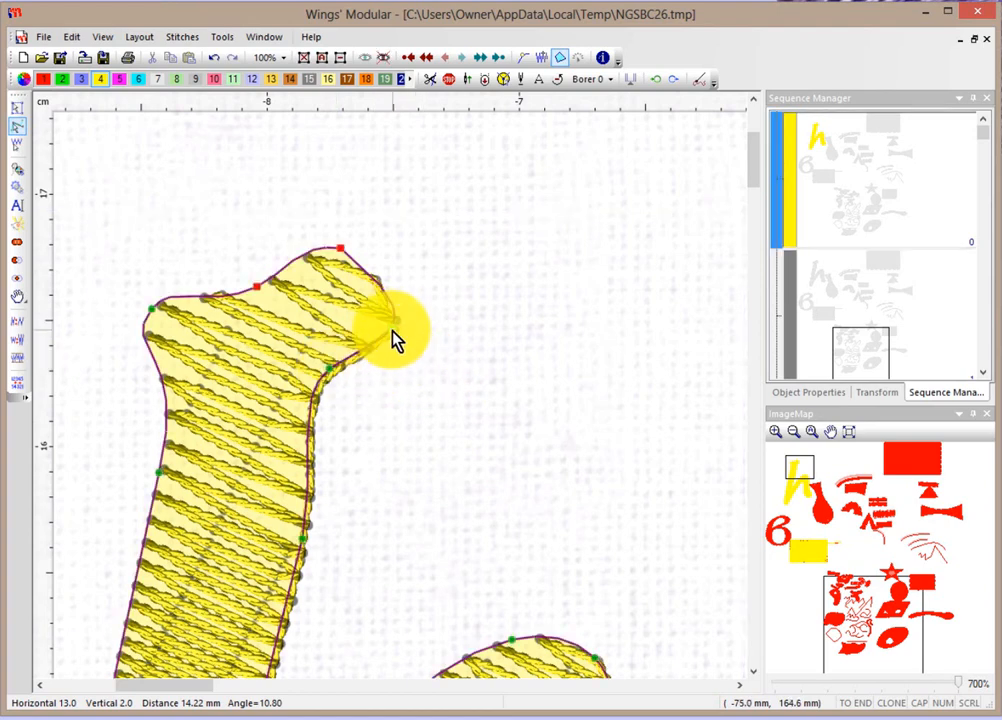
{"action": "right_click", "coordinate": [395, 336]}
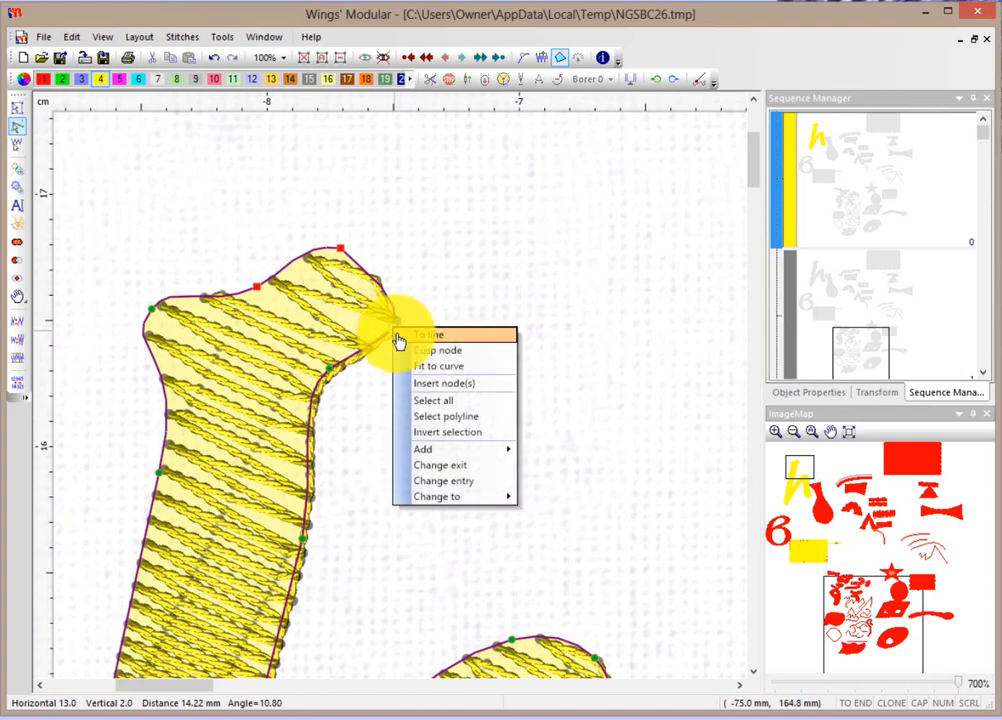
{"action": "left_click", "coordinate": [446, 416]}
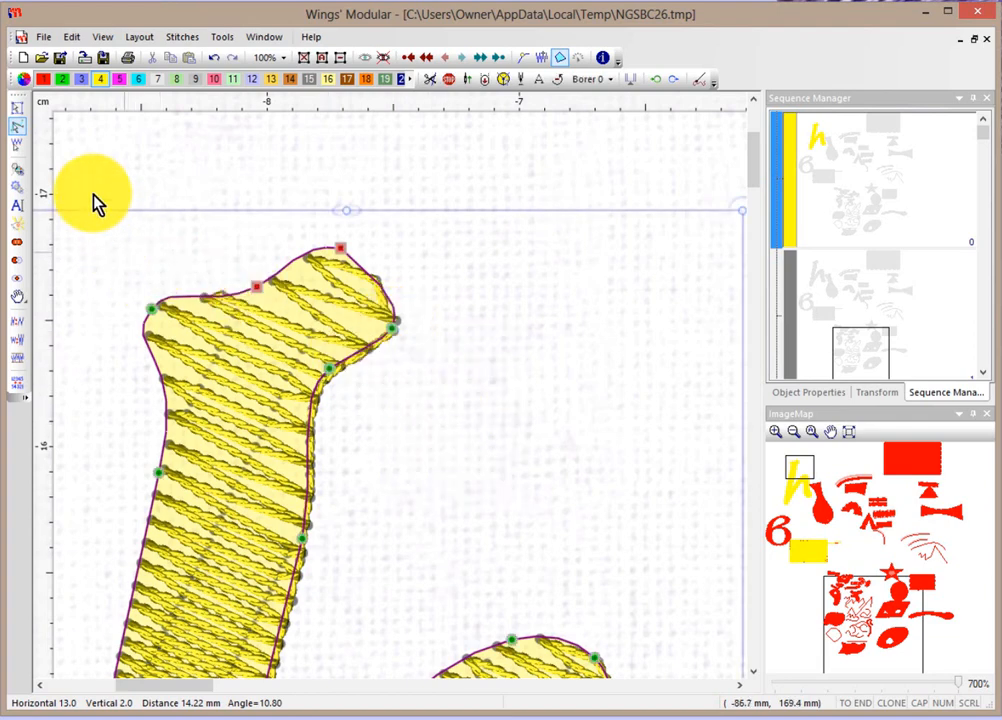
Step: Select the five nodes at the stem's top, shift them together at about 345°, and invert the node selection
{"action": "left_click_drag", "start_coordinate": [93, 193], "coordinate": [532, 375]}
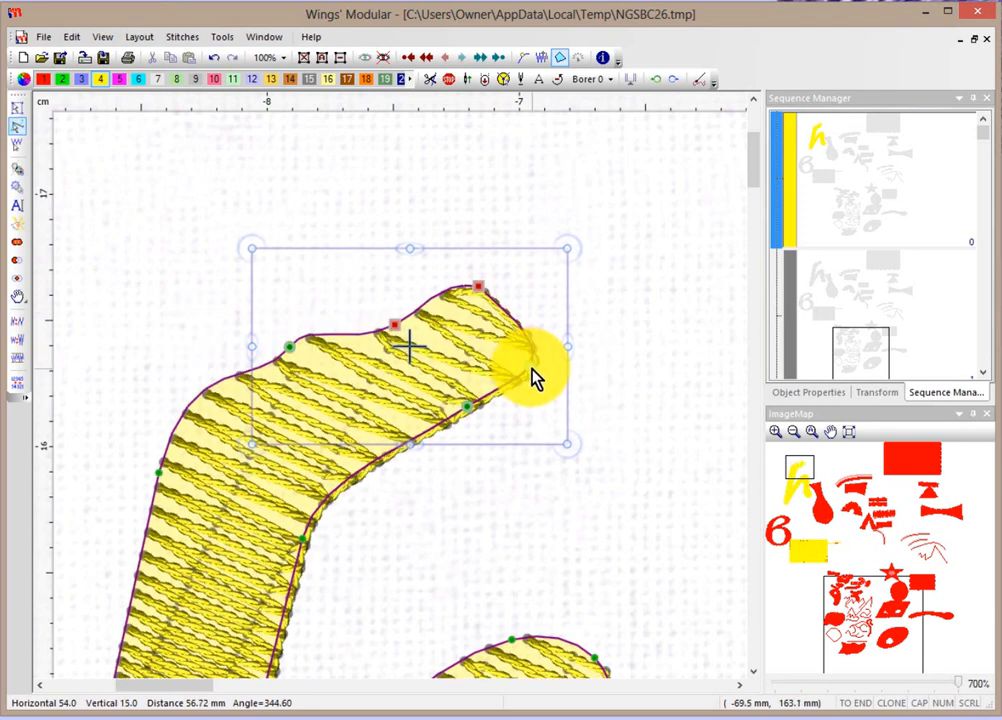
{"action": "right_click", "coordinate": [532, 375]}
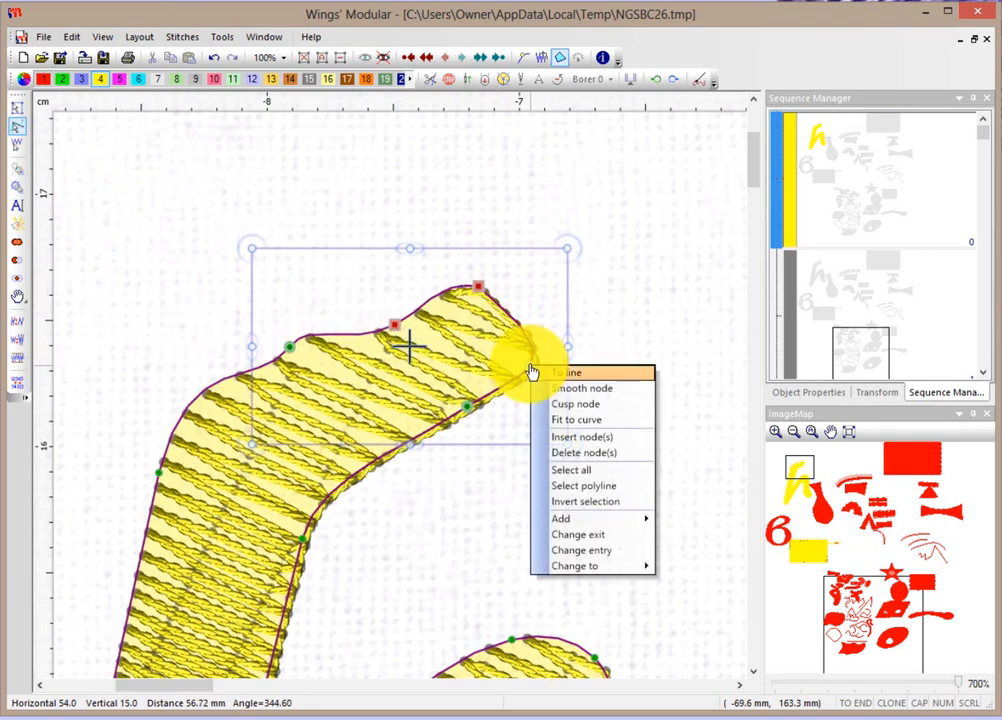
{"action": "left_click", "coordinate": [596, 514]}
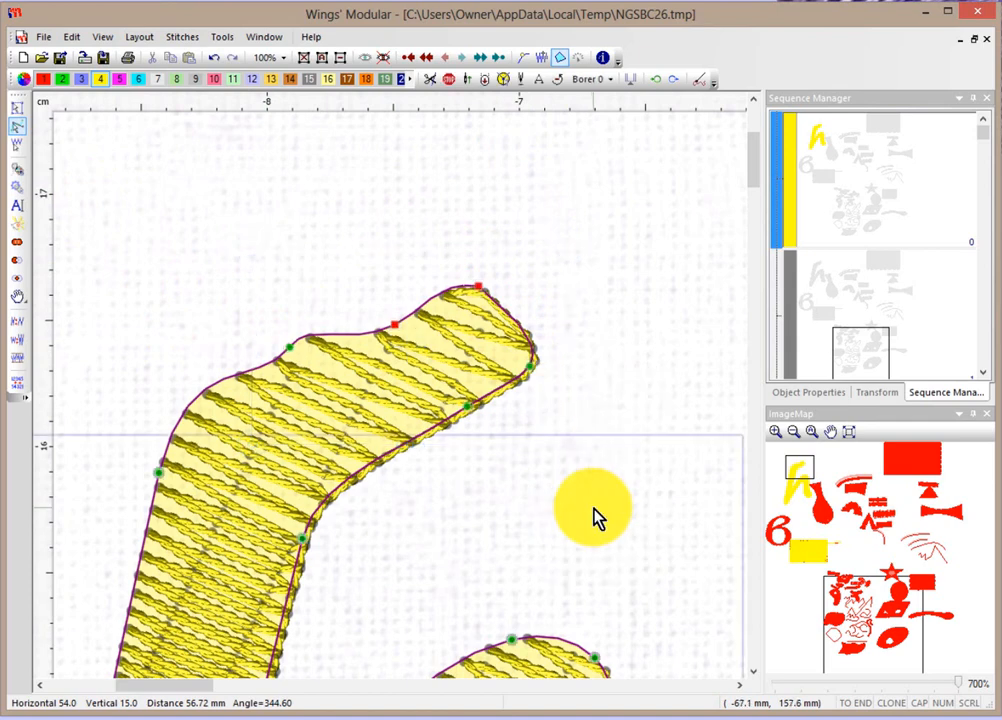
{"action": "scroll", "coordinate": [490, 481], "scroll_direction": "down", "scroll_amount": 5}
{"action": "scroll", "coordinate": [490, 481], "scroll_direction": "down", "scroll_amount": 1}
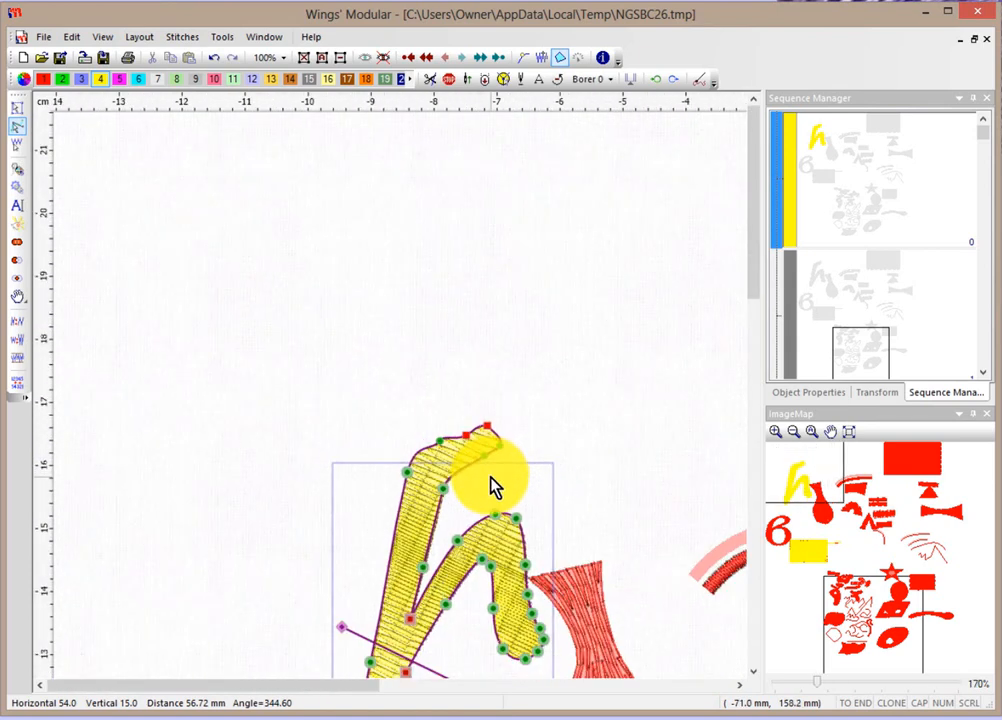
Step: Shift the inverted node selection of the letter h together at about 126° and deselect the letter
{"action": "mouse_move", "coordinate": [495, 515]}
{"action": "left_mouse_down"}
{"action": "mouse_move", "coordinate": [552, 512]}
{"action": "mouse_move", "coordinate": [526, 530]}
{"action": "mouse_move", "coordinate": [484, 508]}
{"action": "mouse_move", "coordinate": [500, 499]}
{"action": "left_mouse_up"}
{"action": "left_click_drag", "start_coordinate": [755, 230], "coordinate": [754, 284]}
{"action": "left_click", "coordinate": [375, 243]}
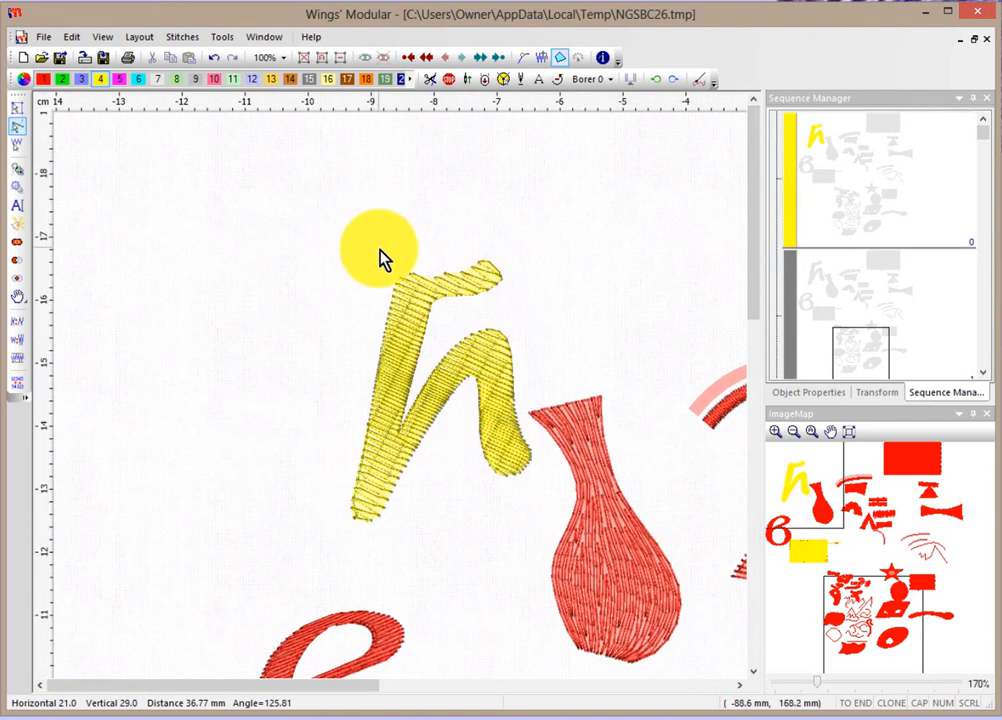
Step: Reopen the letter h for node editing and review the commands available for the inner node near the stem's top, then deselect it
{"action": "left_click", "coordinate": [427, 328]}
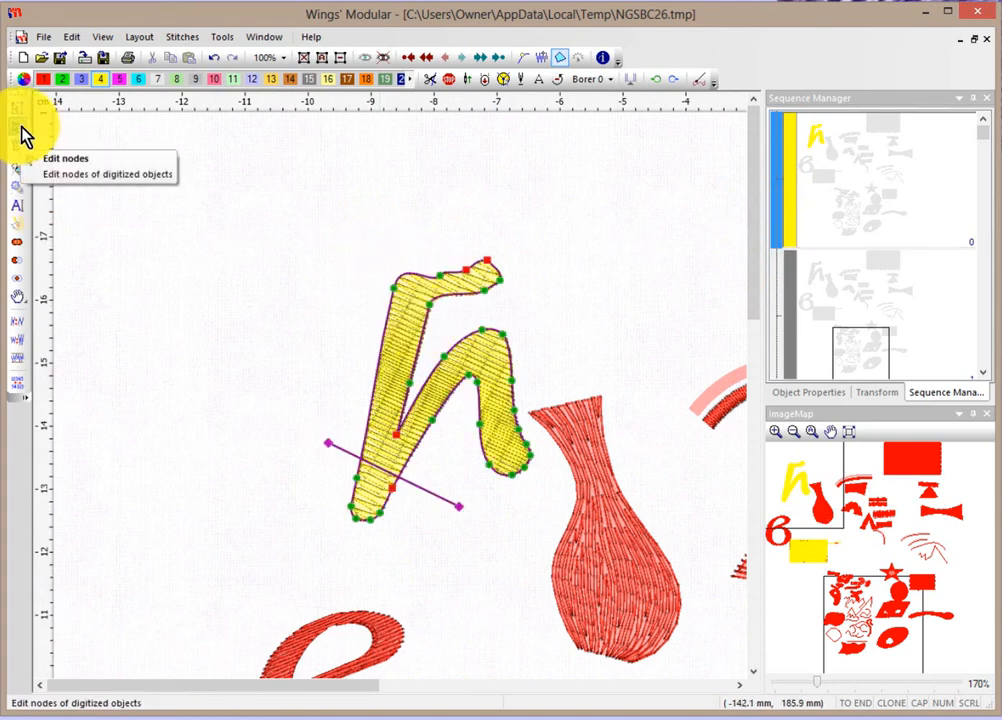
{"action": "left_click", "coordinate": [25, 135]}
{"action": "right_click", "coordinate": [429, 304]}
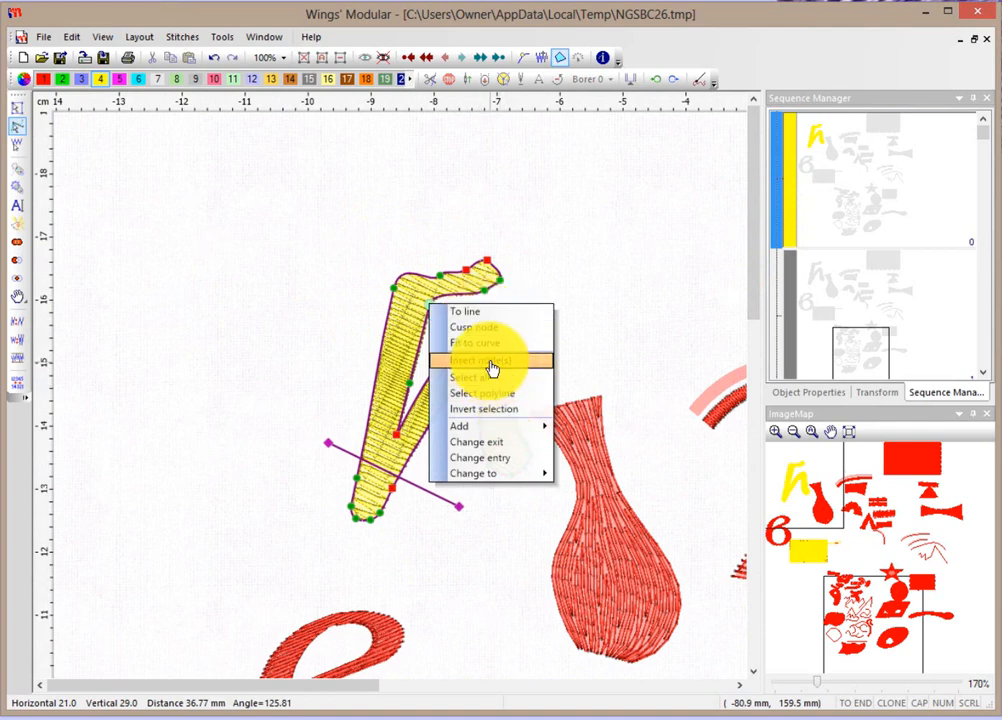
{"action": "left_click", "coordinate": [607, 312]}
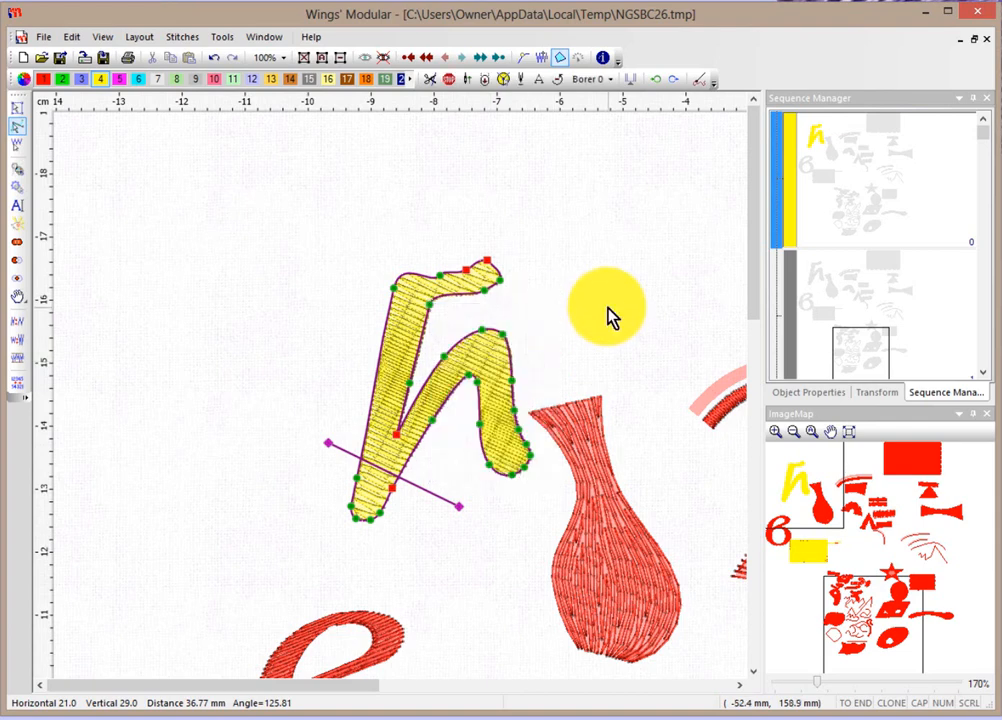
{"action": "left_click", "coordinate": [15, 107]}
{"action": "left_click", "coordinate": [302, 369]}
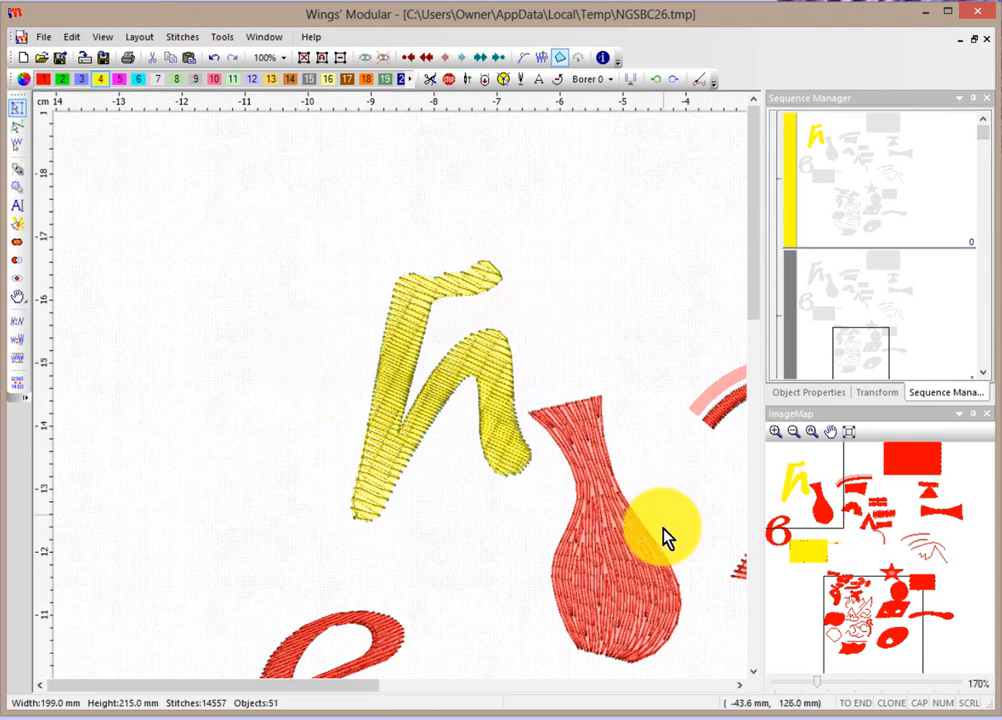
Step: Open the red vase for node editing, raise the right end of its lower direction line and extend the line's left end outward
{"action": "left_click", "coordinate": [600, 563]}
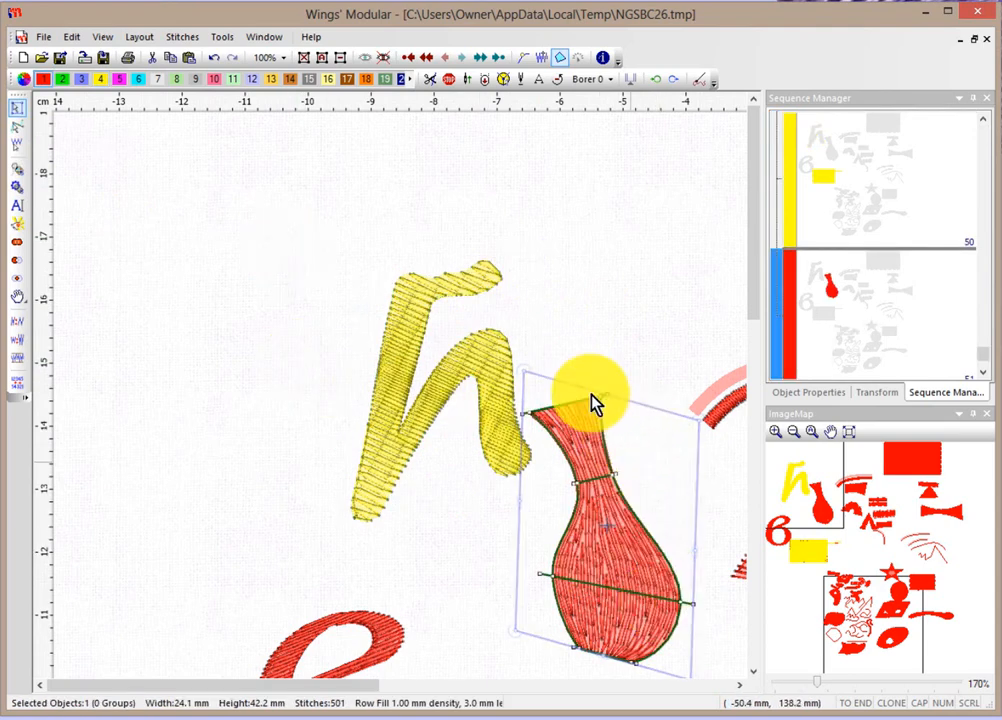
{"action": "left_click", "coordinate": [16, 127]}
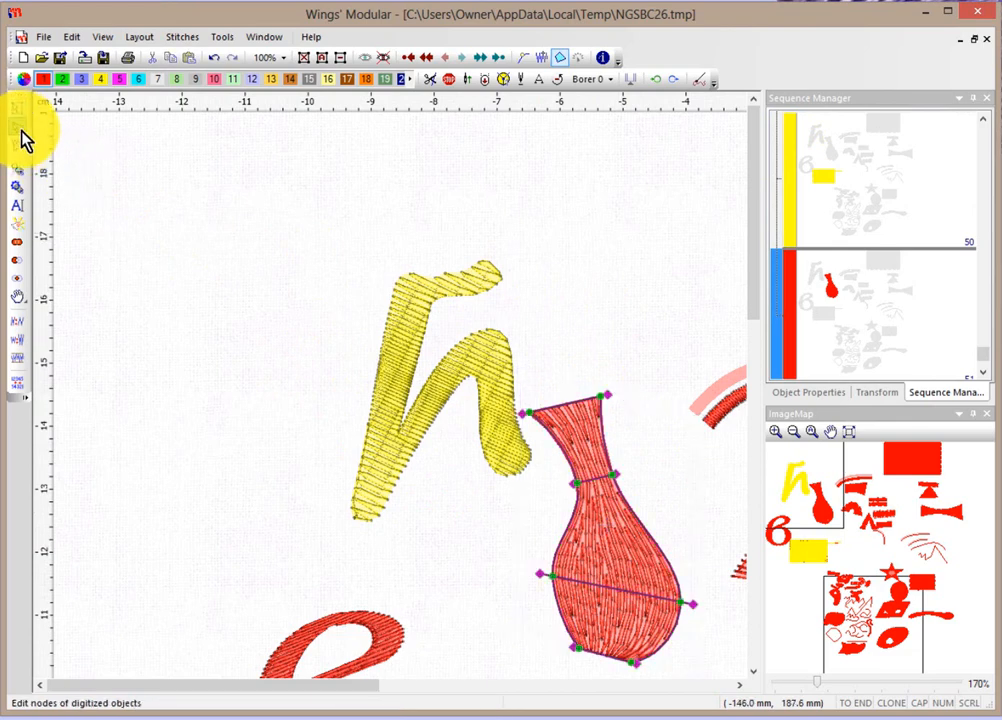
{"action": "left_click_drag", "start_coordinate": [690, 604], "coordinate": [697, 547]}
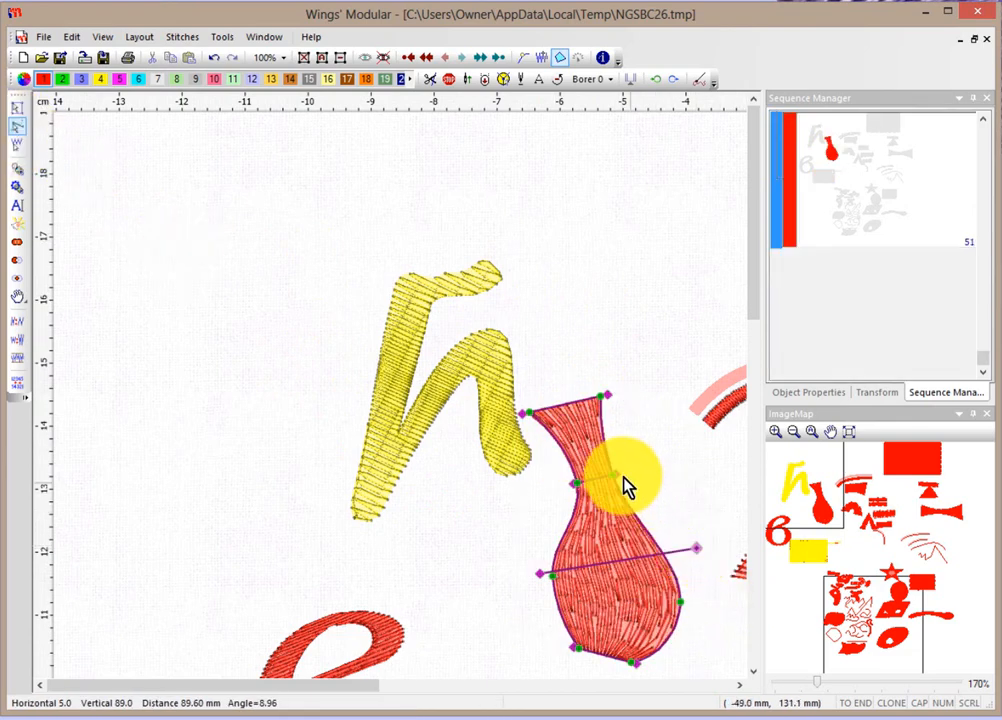
{"action": "scroll", "coordinate": [660, 555], "scroll_direction": "up", "scroll_amount": 4}
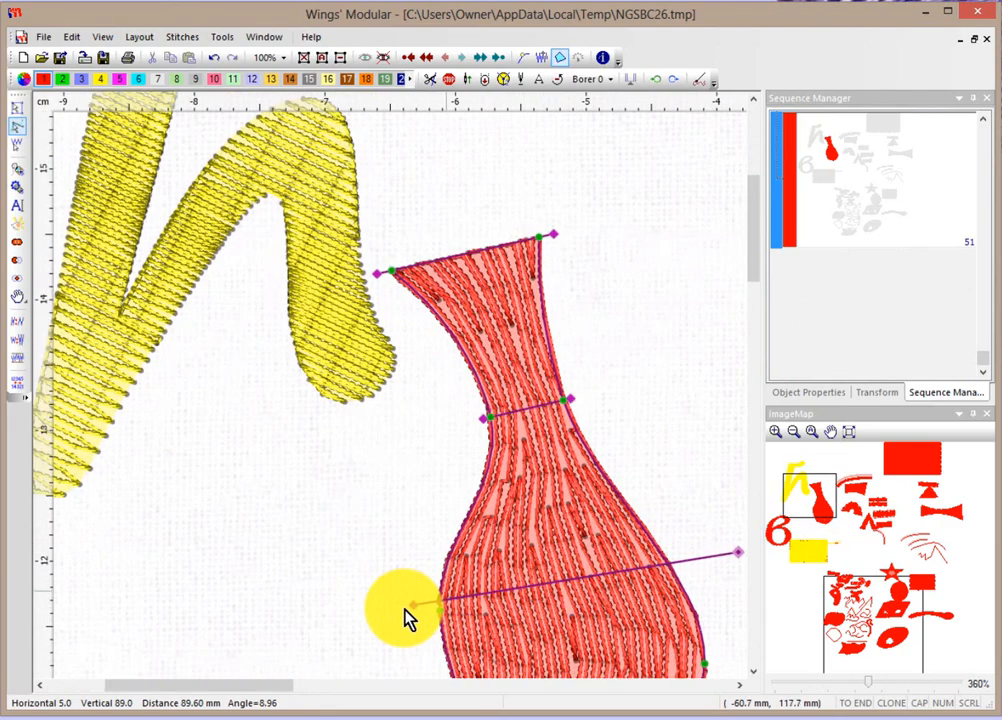
{"action": "left_click_drag", "start_coordinate": [412, 614], "coordinate": [366, 609]}
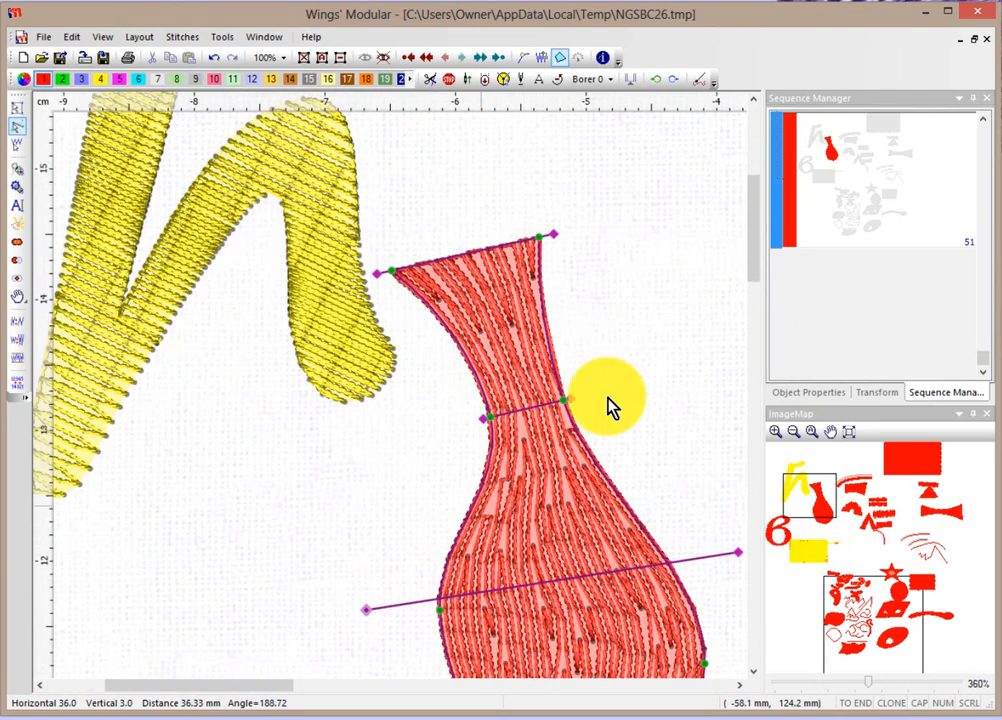
Step: Extend the right end of the direction line along the vase's upper edge outward and leave node editing
{"action": "left_click_drag", "start_coordinate": [553, 236], "coordinate": [601, 225]}
{"action": "scroll", "coordinate": [629, 306], "scroll_direction": "down", "scroll_amount": 4}
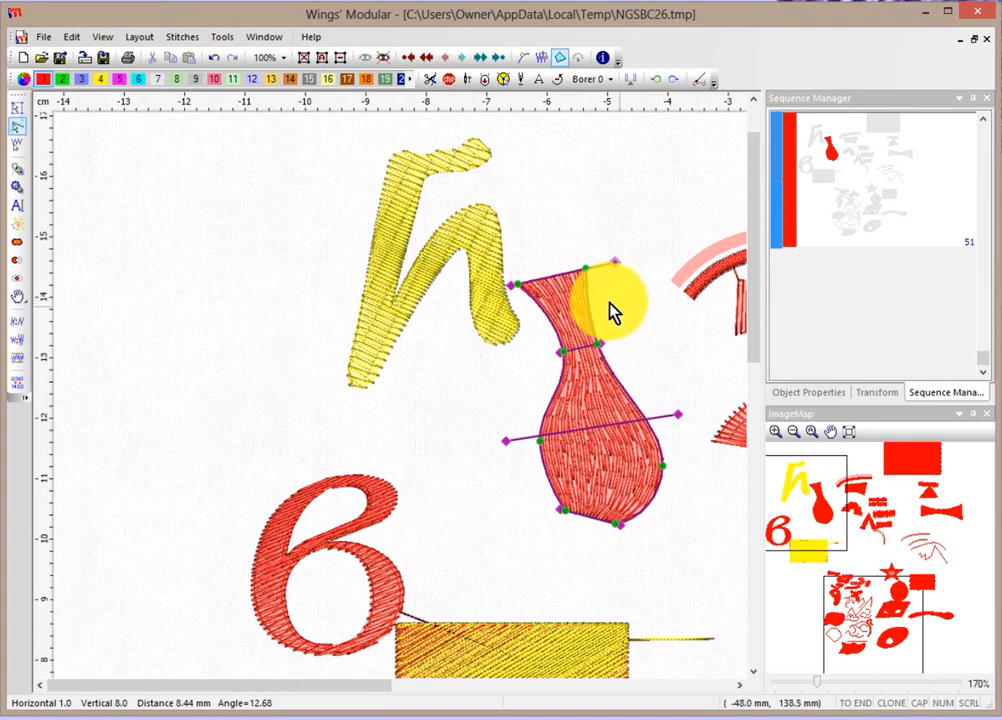
{"action": "left_click", "coordinate": [17, 116]}
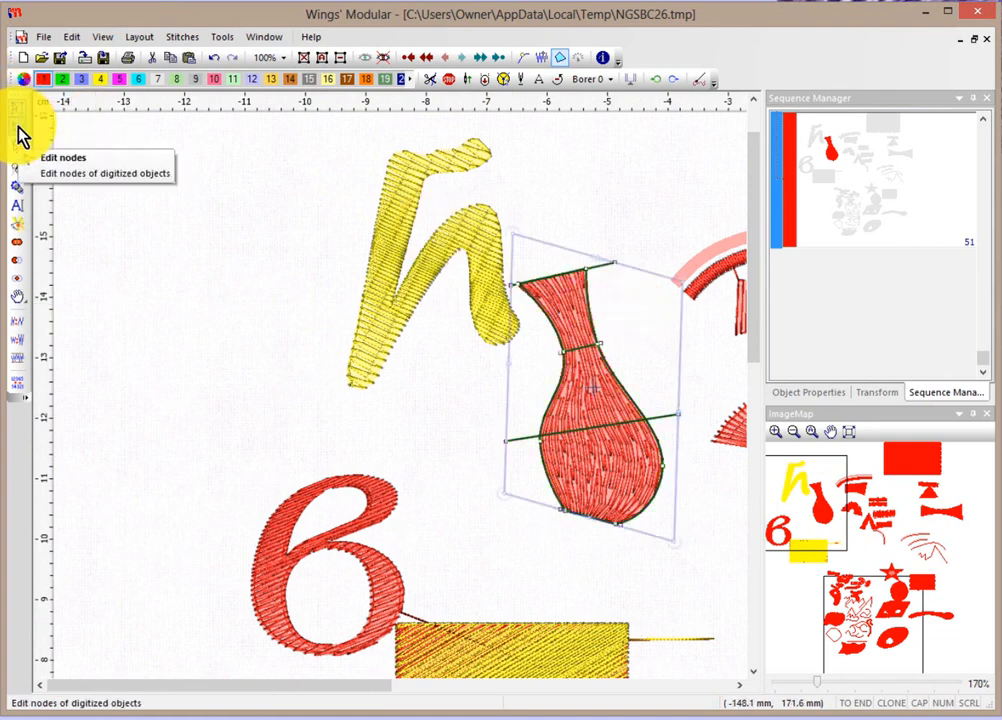
{"action": "left_click", "coordinate": [206, 246]}
Step: Review the object types that can be added to the red vase, then dismiss the list and deselect the vase
{"action": "scroll", "coordinate": [215, 245], "scroll_direction": "down", "scroll_amount": 3}
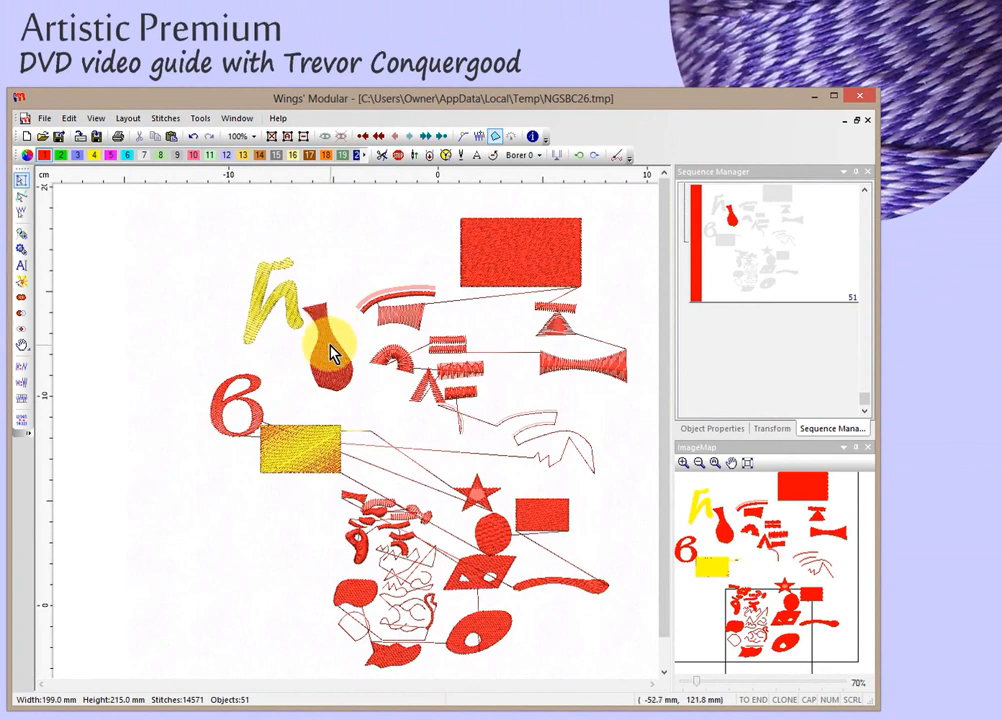
{"action": "left_click", "coordinate": [330, 357]}
{"action": "right_click", "coordinate": [331, 360]}
{"action": "mouse_move", "coordinate": [362, 374]}
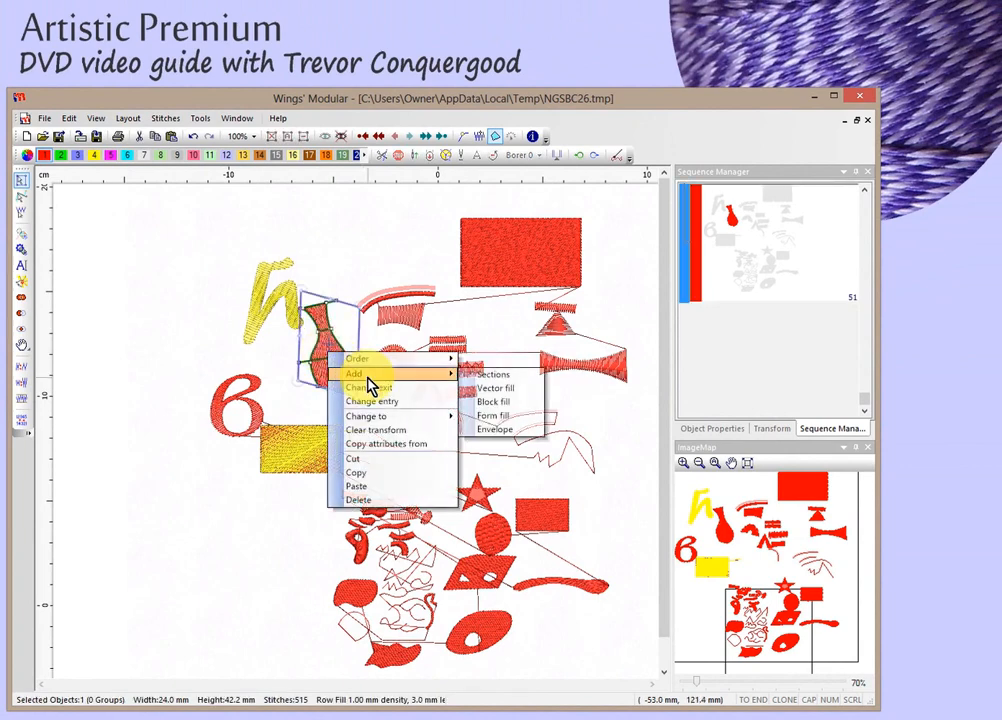
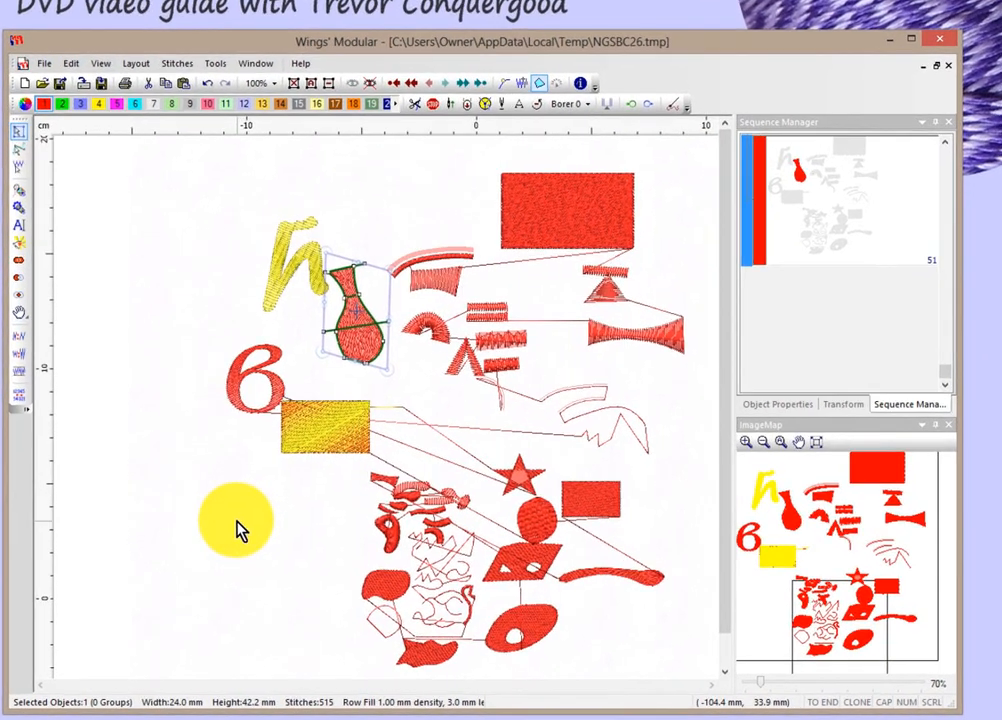
{"action": "left_click", "coordinate": [221, 539]}
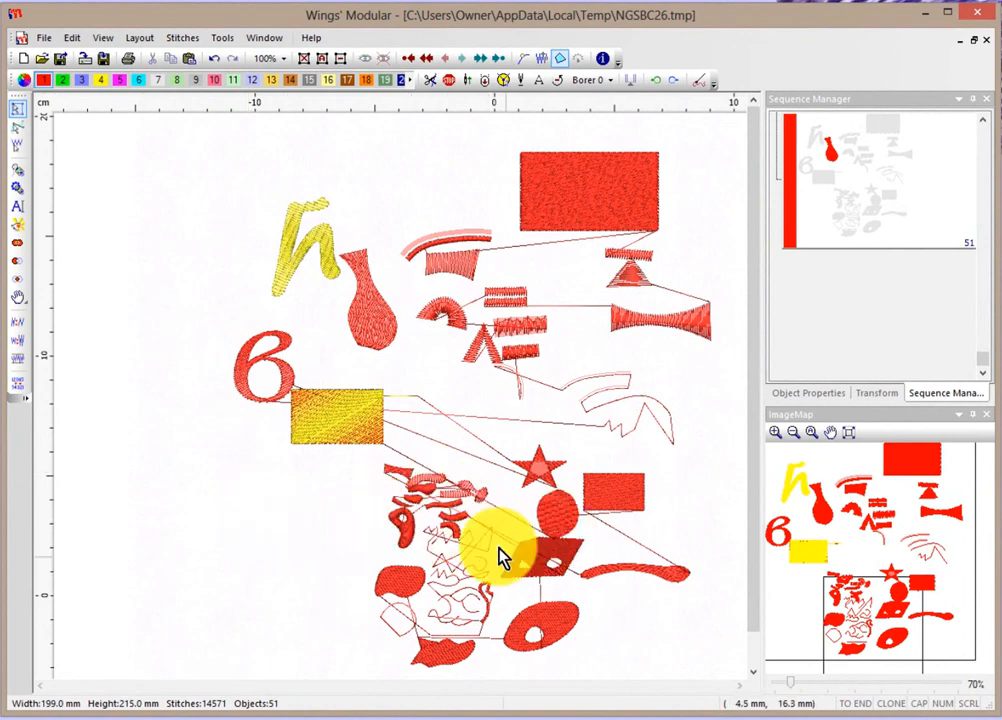
Step: Move the curved running-stitch object out of the overlapping line group into the empty area above and left of the rounded red fill
{"action": "scroll", "coordinate": [481, 565], "scroll_direction": "up", "scroll_amount": 2}
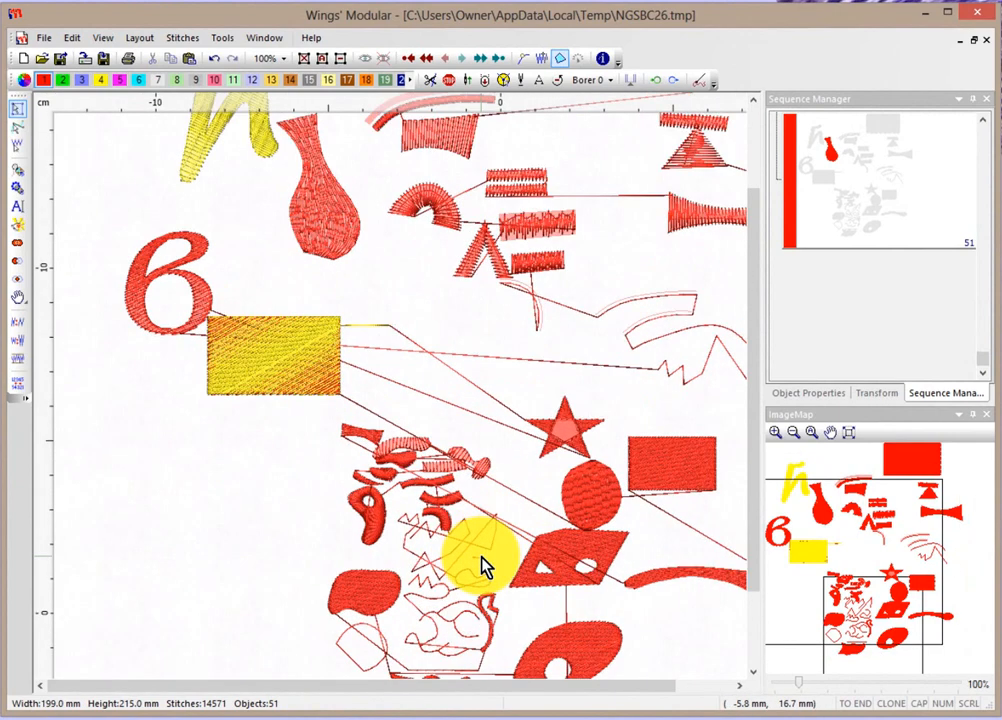
{"action": "scroll", "coordinate": [481, 565], "scroll_direction": "up", "scroll_amount": 2}
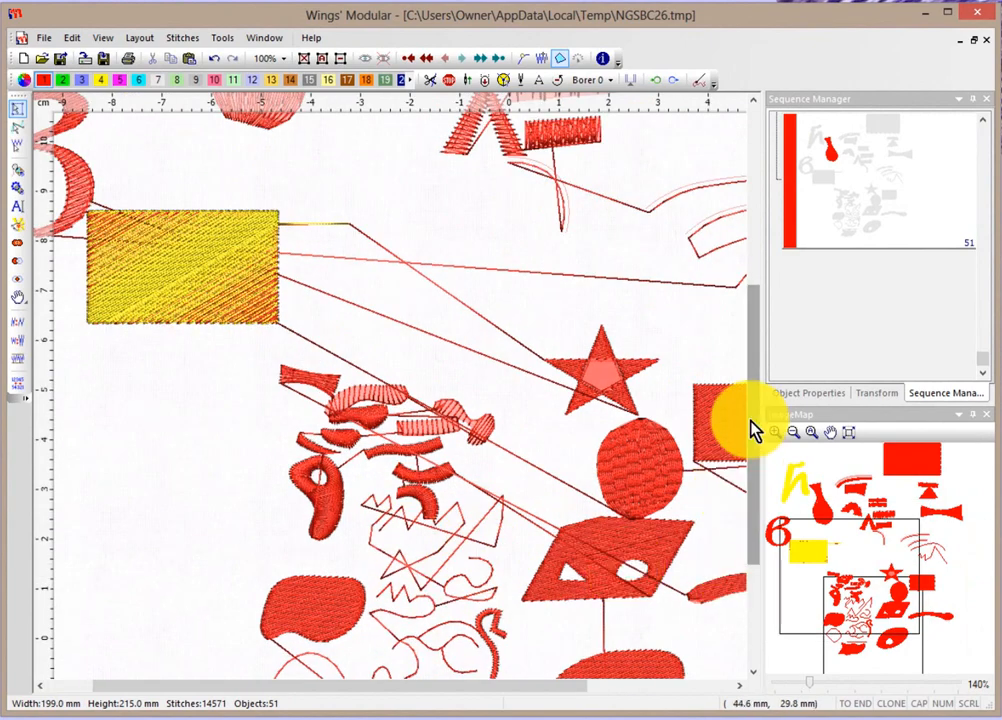
{"action": "left_click_drag", "start_coordinate": [754, 430], "coordinate": [745, 510]}
{"action": "scroll", "coordinate": [465, 519], "scroll_direction": "up", "scroll_amount": 3}
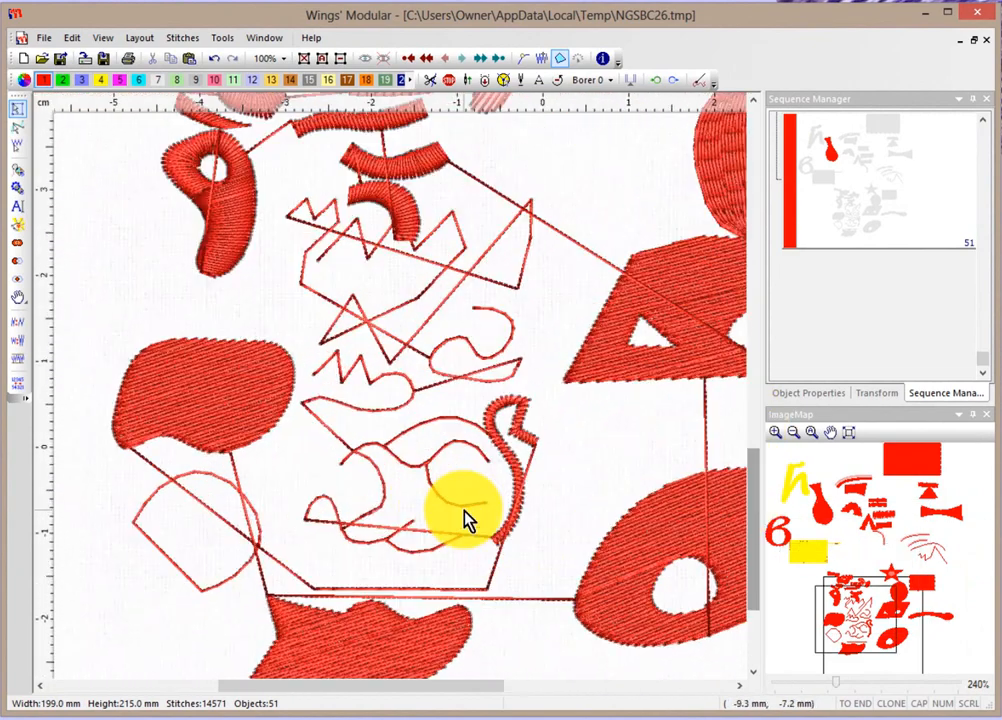
{"action": "scroll", "coordinate": [374, 477], "scroll_direction": "up", "scroll_amount": 1}
{"action": "left_click", "coordinate": [362, 474]}
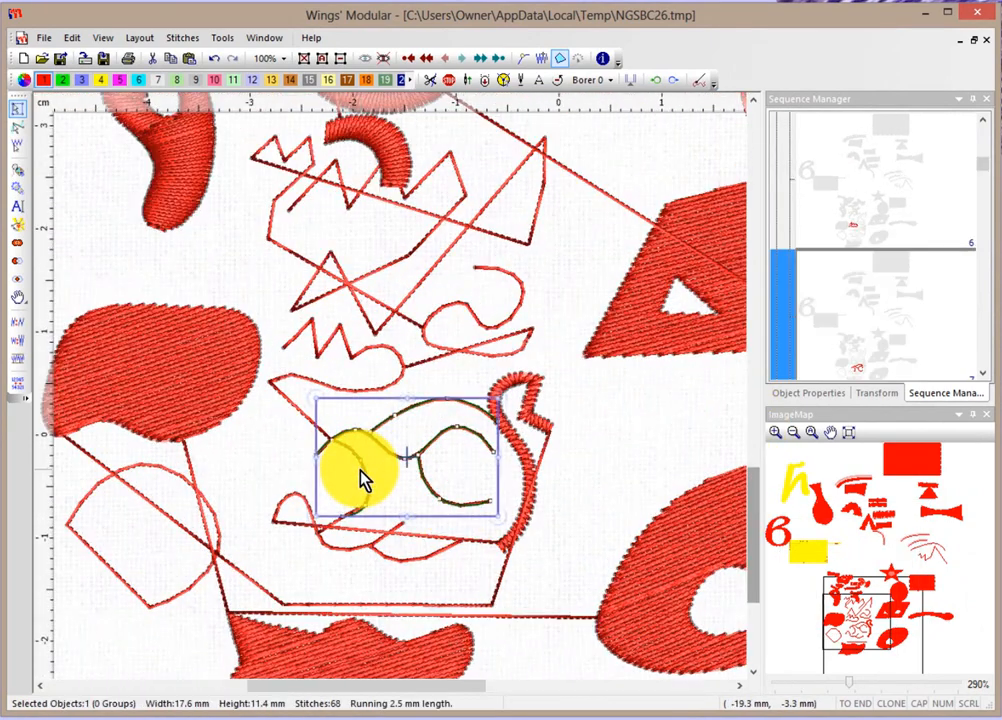
{"action": "scroll", "coordinate": [394, 465], "scroll_direction": "down", "scroll_amount": 4}
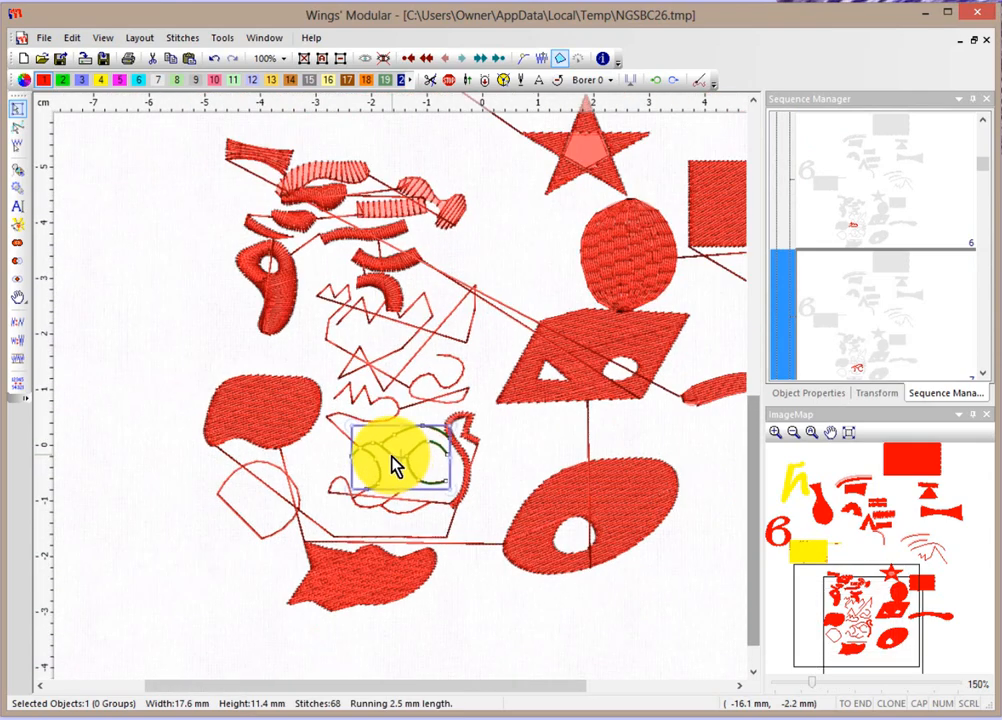
{"action": "left_click_drag", "start_coordinate": [394, 465], "coordinate": [155, 335]}
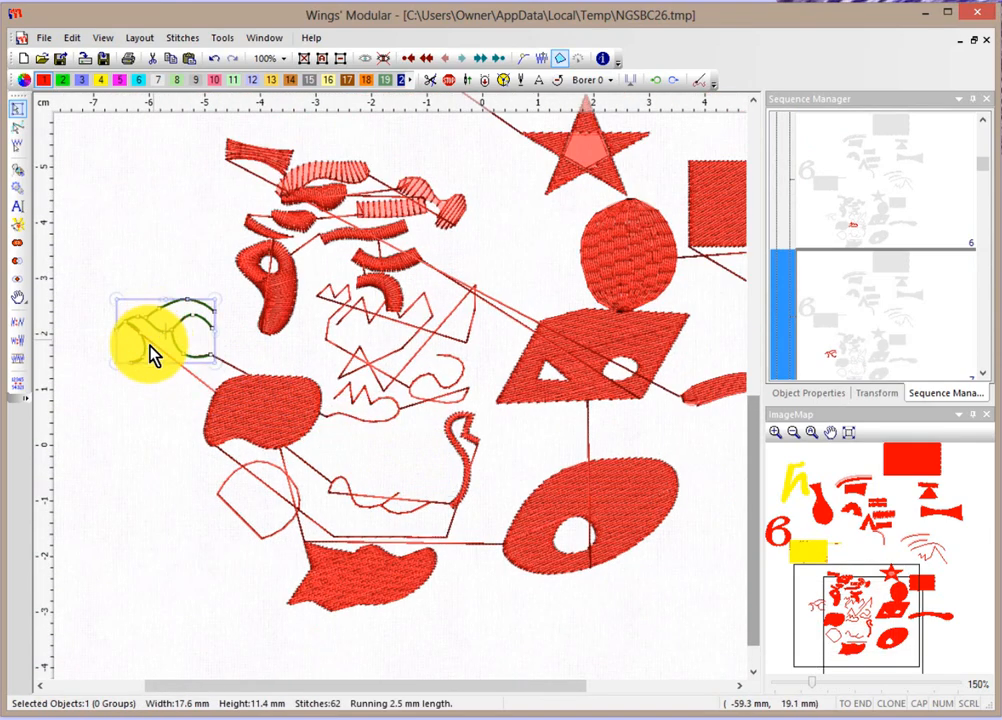
{"action": "scroll", "coordinate": [143, 322], "scroll_direction": "up", "scroll_amount": 5}
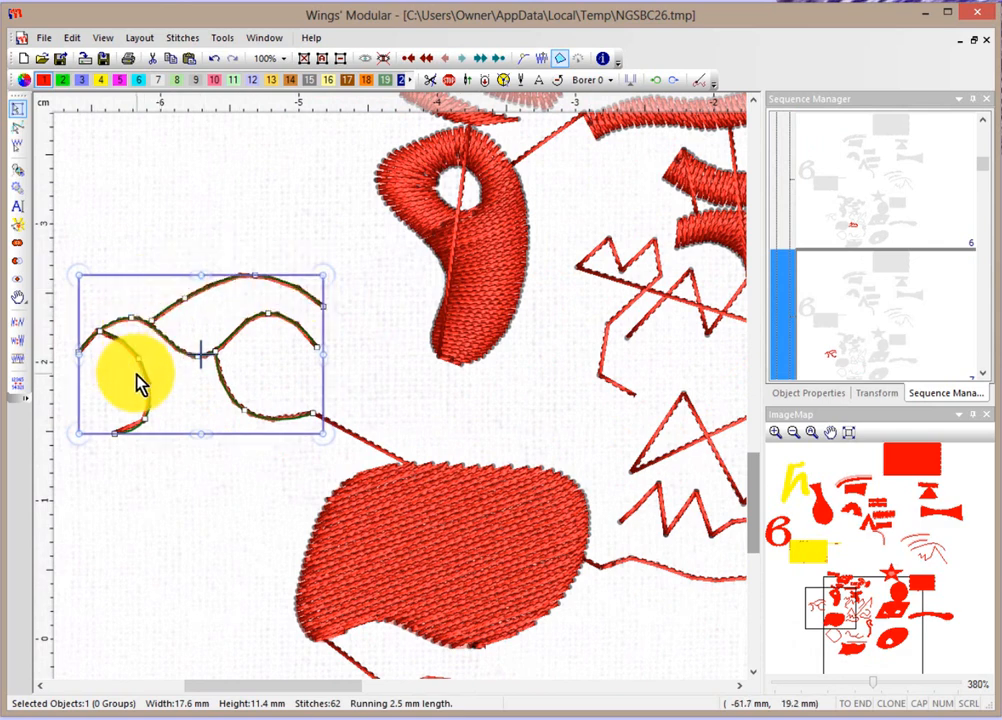
{"action": "left_click", "coordinate": [258, 535]}
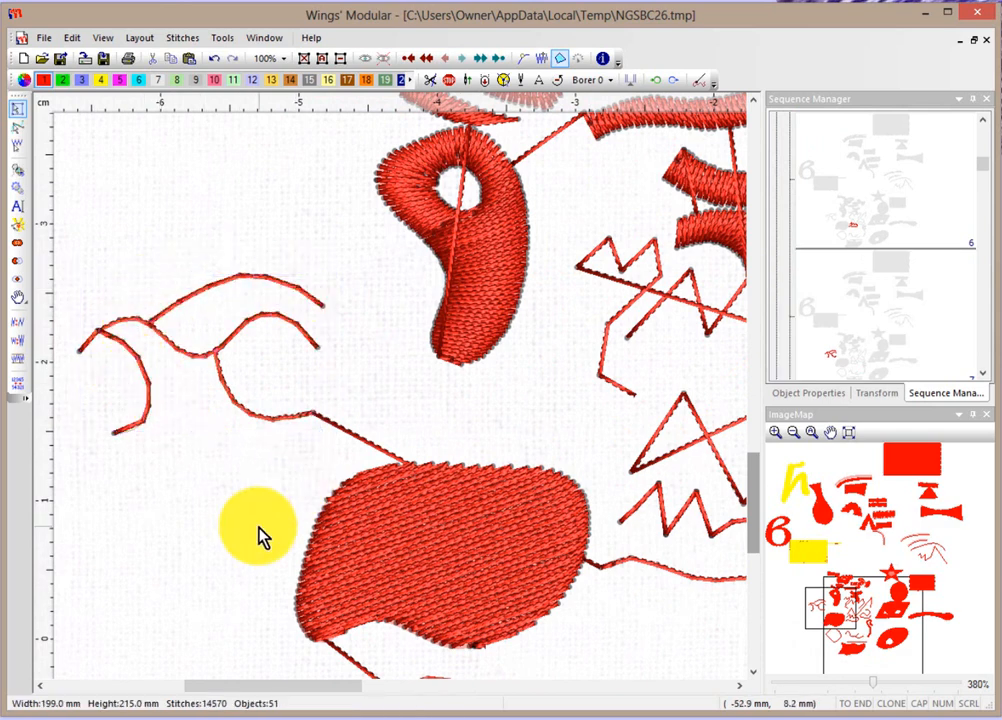
Step: Turn off the realistic stitch view and break apart the relocated curved running-stitch object into separate objects
{"action": "key", "text": "3"}
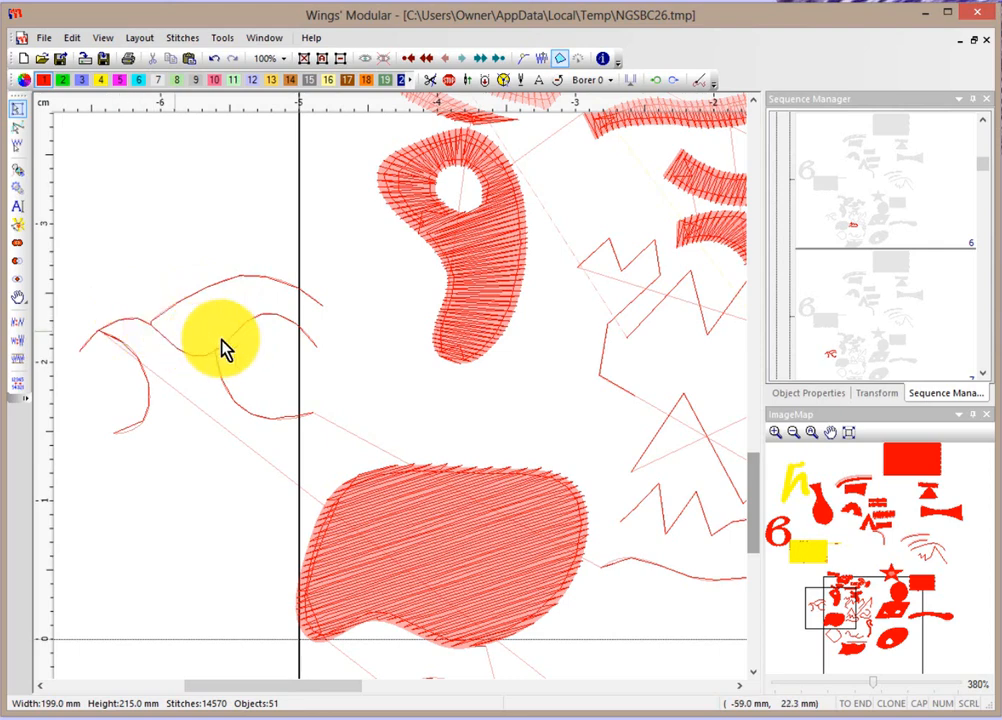
{"action": "left_click", "coordinate": [267, 320]}
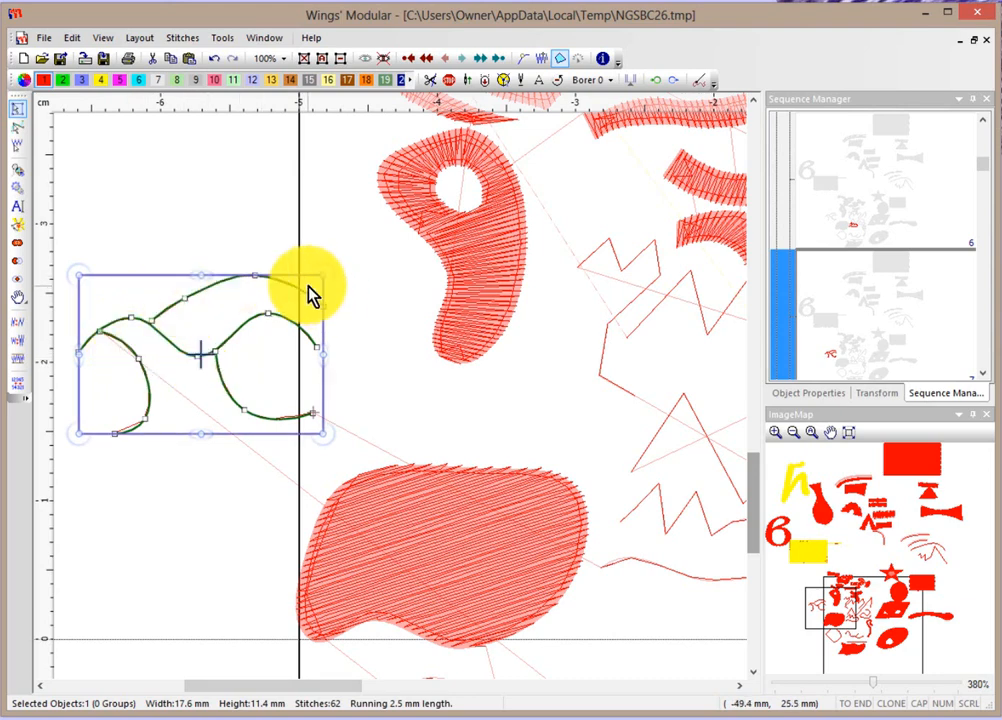
{"action": "right_click", "coordinate": [247, 319]}
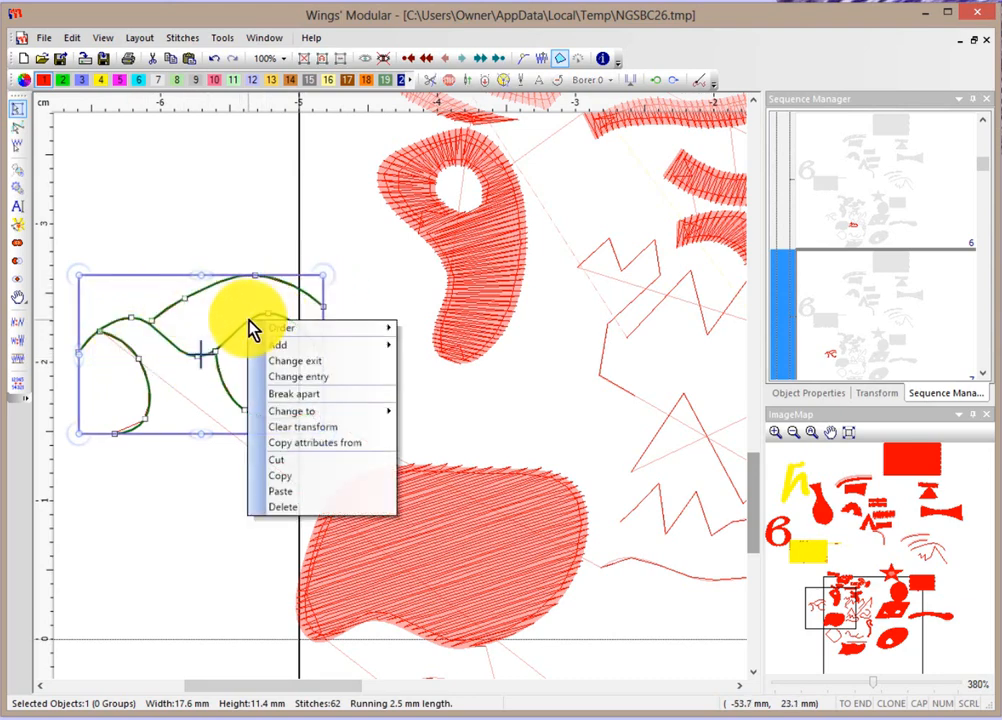
{"action": "left_click", "coordinate": [316, 400]}
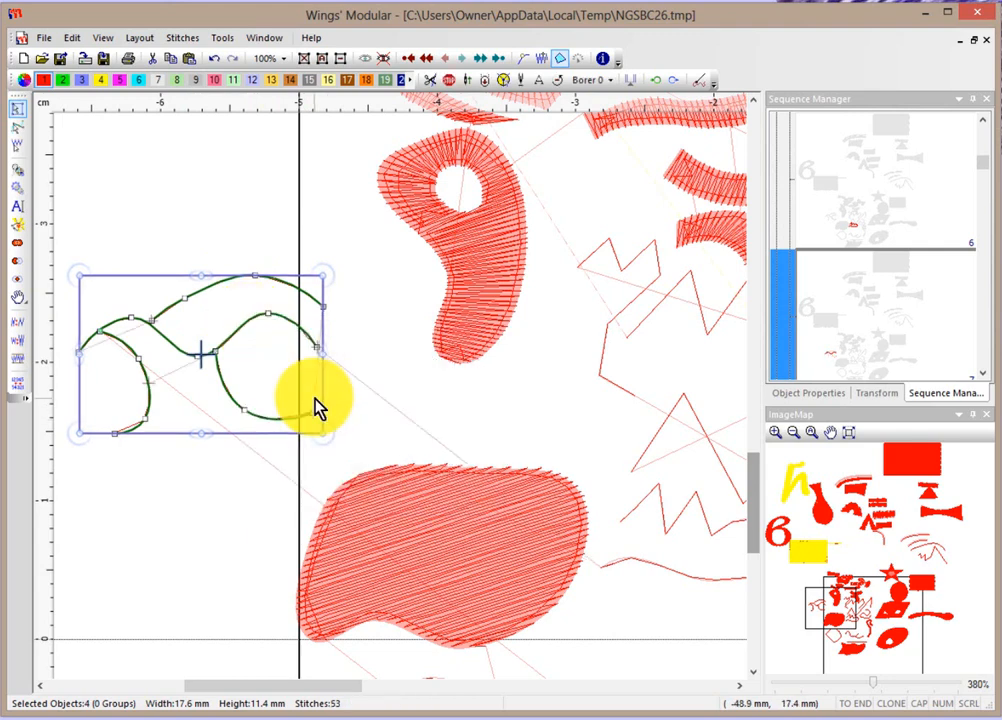
{"action": "left_click", "coordinate": [148, 535]}
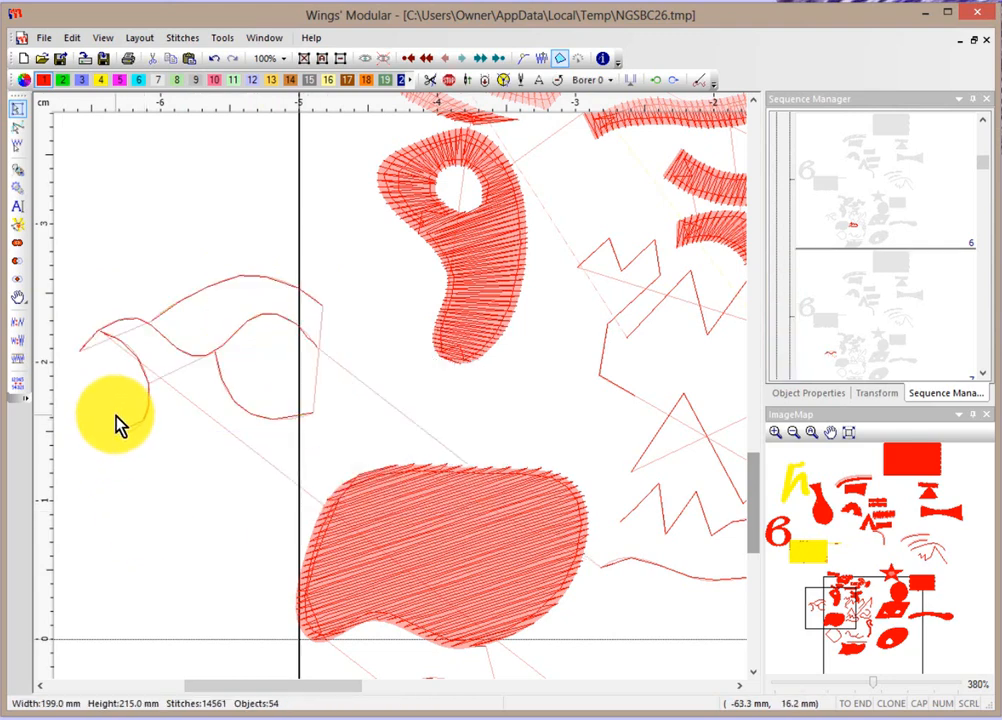
Step: Check that the wavy middle curve and the upper arc can be selected individually, and clear the selection
{"action": "left_click", "coordinate": [175, 349]}
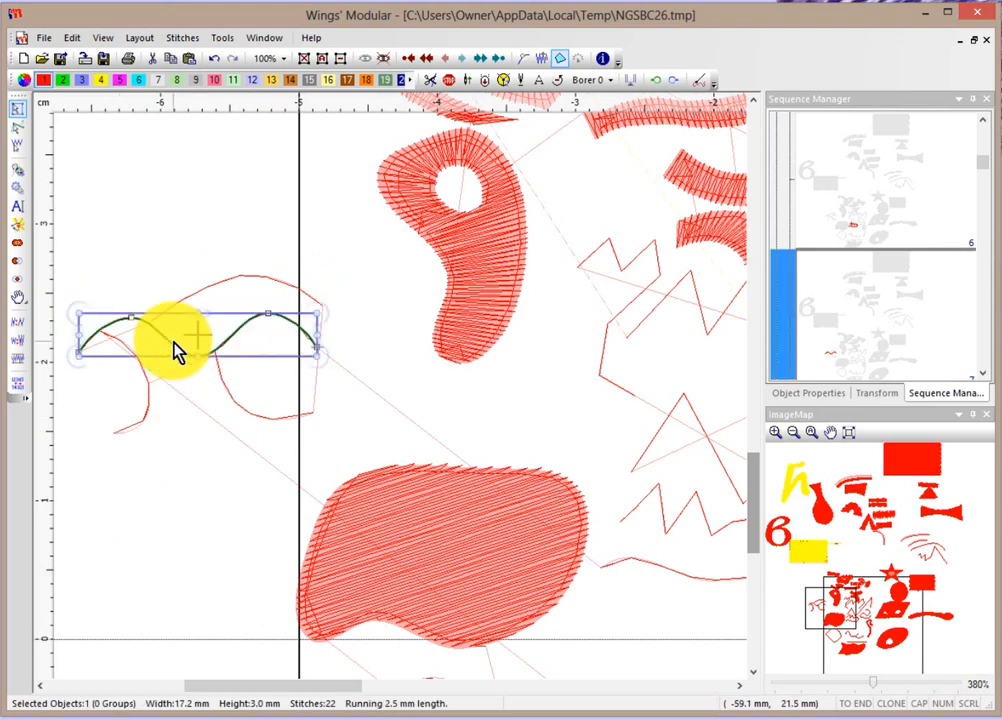
{"action": "left_click", "coordinate": [212, 292]}
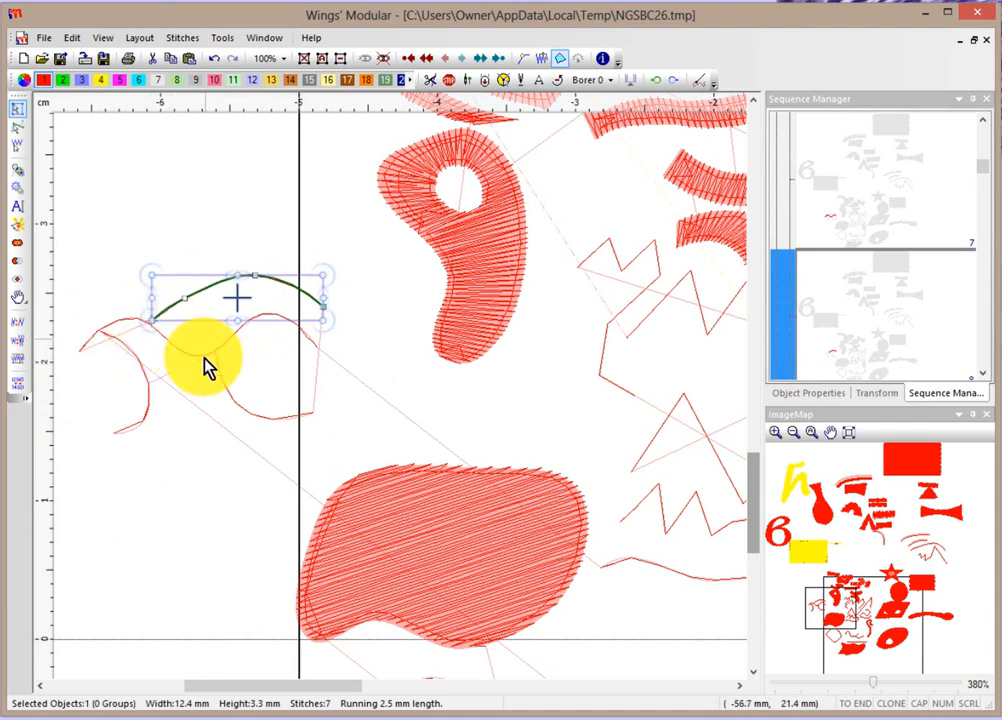
{"action": "left_click", "coordinate": [213, 490]}
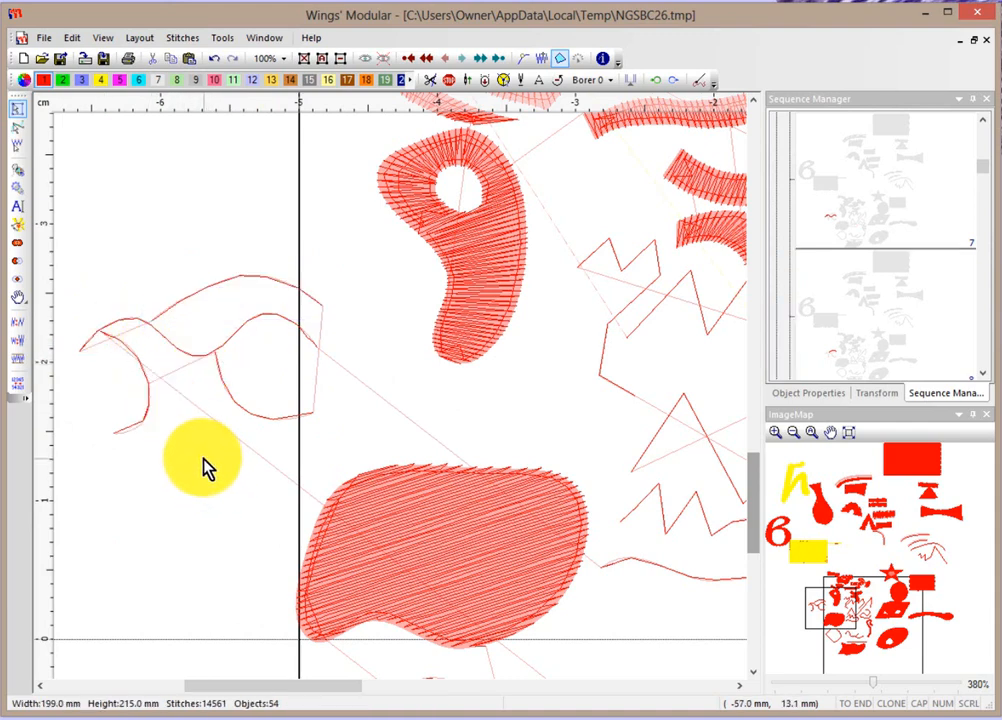
Step: Move the lower-right curve down and left and the upper arc to the right, separating them from the wavy middle curve
{"action": "left_click_drag", "start_coordinate": [205, 355], "coordinate": [168, 462]}
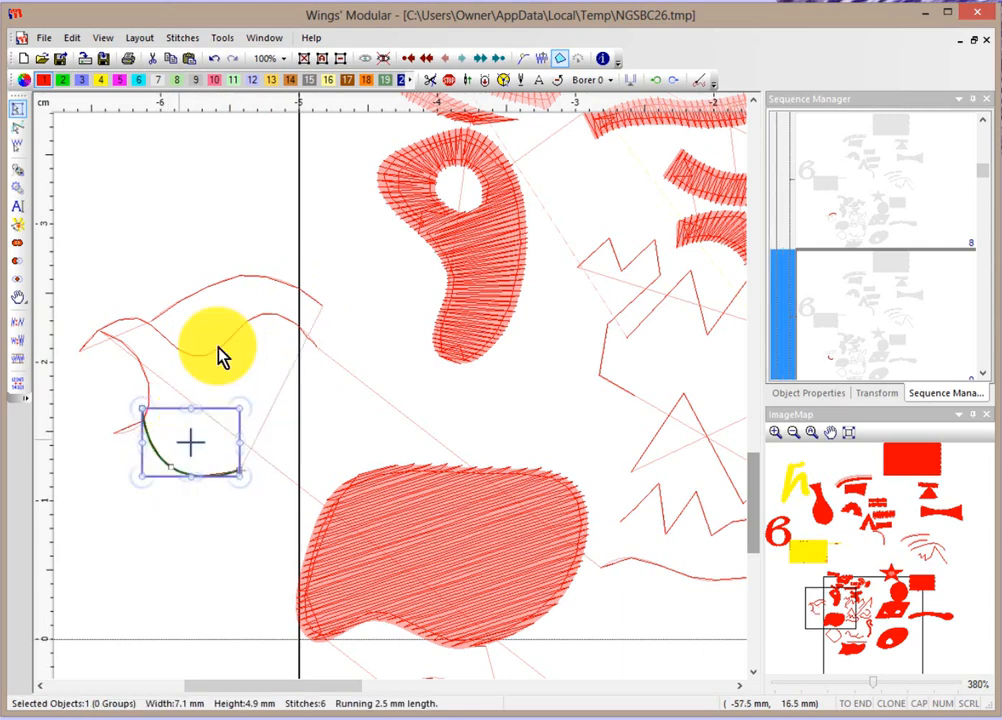
{"action": "left_click", "coordinate": [268, 285]}
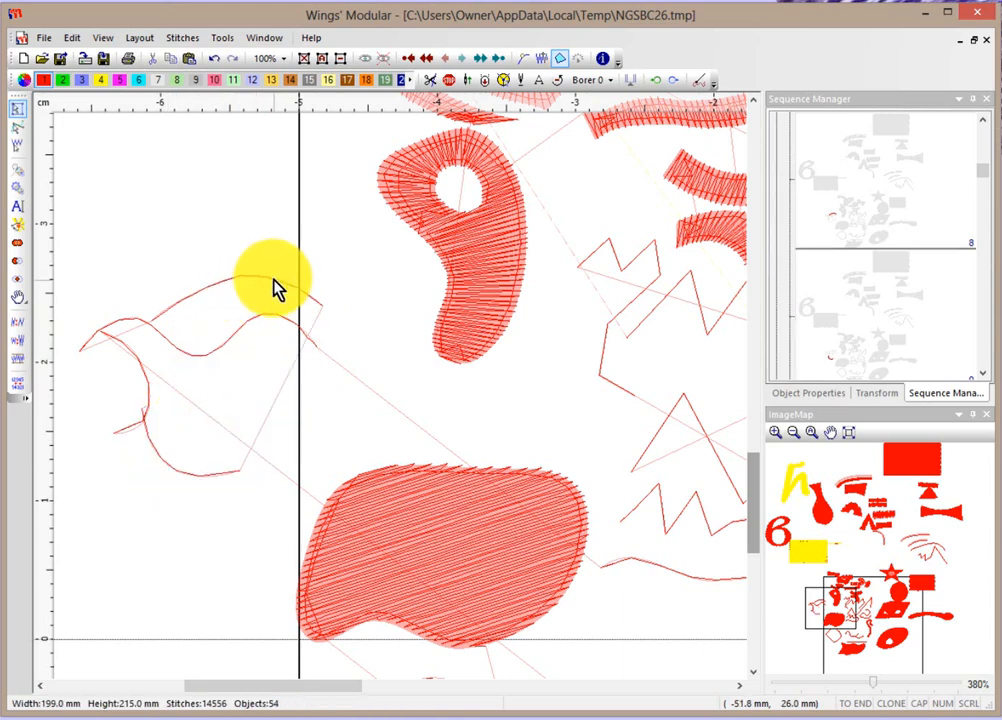
{"action": "left_click", "coordinate": [274, 287]}
{"action": "left_click_drag", "start_coordinate": [274, 287], "coordinate": [409, 279]}
{"action": "key", "text": "Delete"}
{"action": "scroll", "coordinate": [179, 257], "scroll_direction": "down", "scroll_amount": 1}
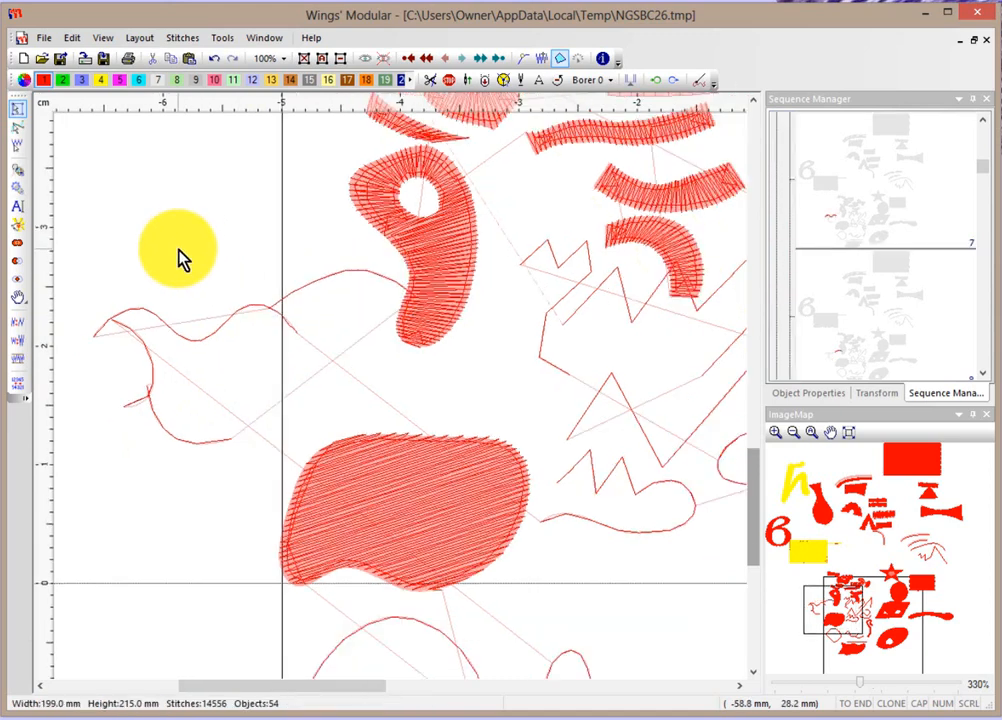
Step: Select all four separated running-stitch curves above the rounded red fill and join them into one object
{"action": "scroll", "coordinate": [179, 257], "scroll_direction": "down", "scroll_amount": 1}
{"action": "left_click_drag", "start_coordinate": [89, 230], "coordinate": [427, 455]}
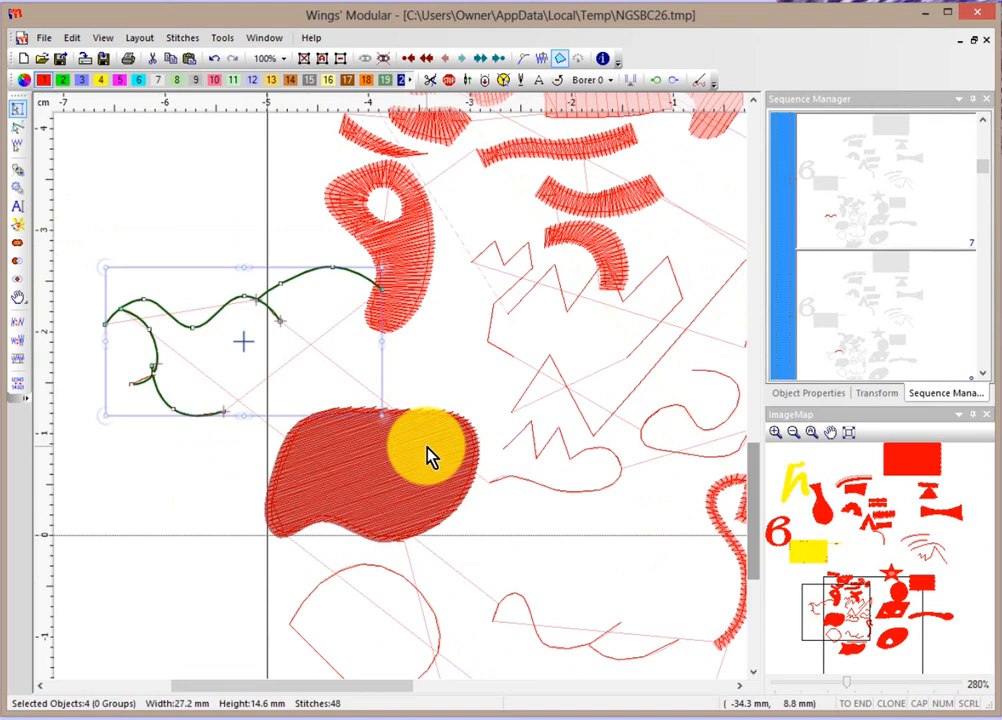
{"action": "right_click", "coordinate": [296, 281]}
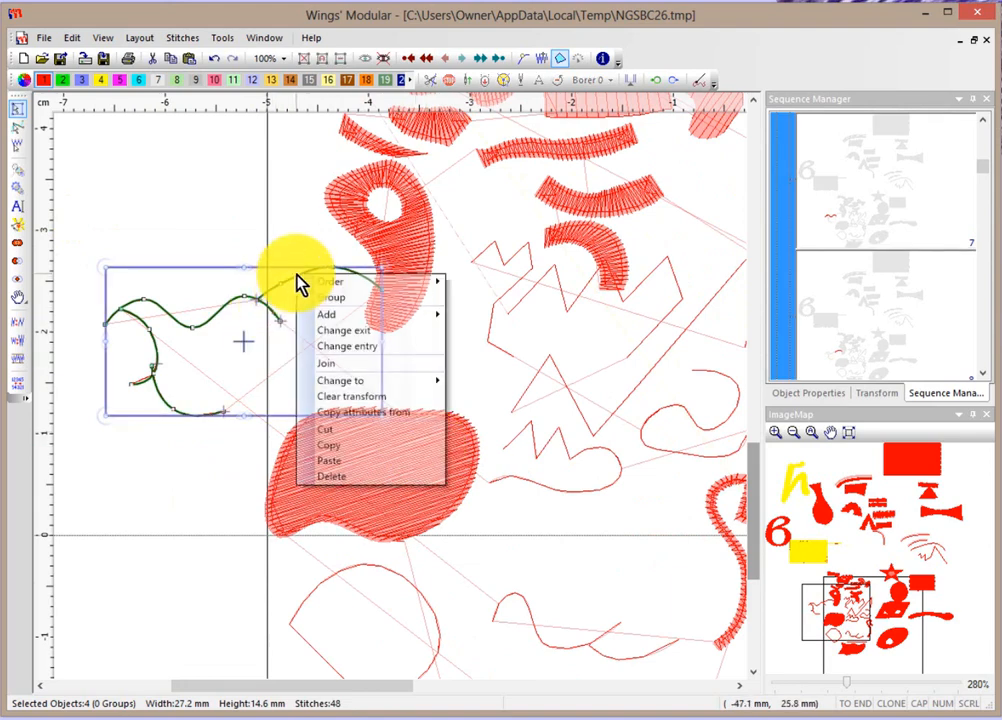
{"action": "left_click", "coordinate": [345, 364]}
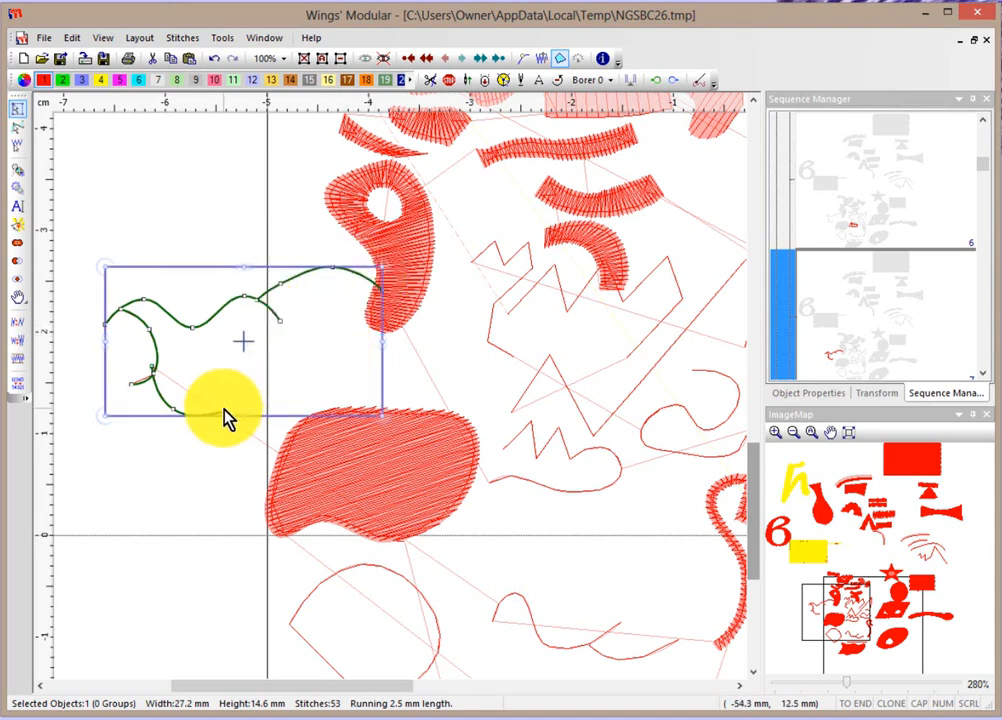
Step: Place both the entry point and the exit point of the joined running-stitch object at the right end of its upper arc
{"action": "left_click", "coordinate": [657, 82]}
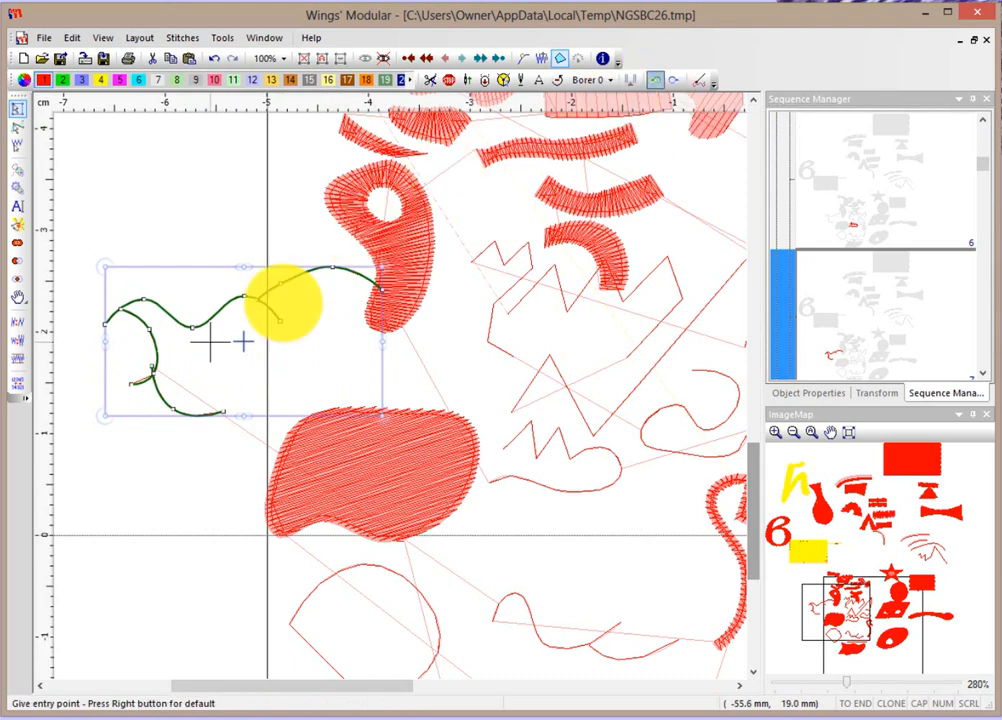
{"action": "left_click", "coordinate": [383, 289]}
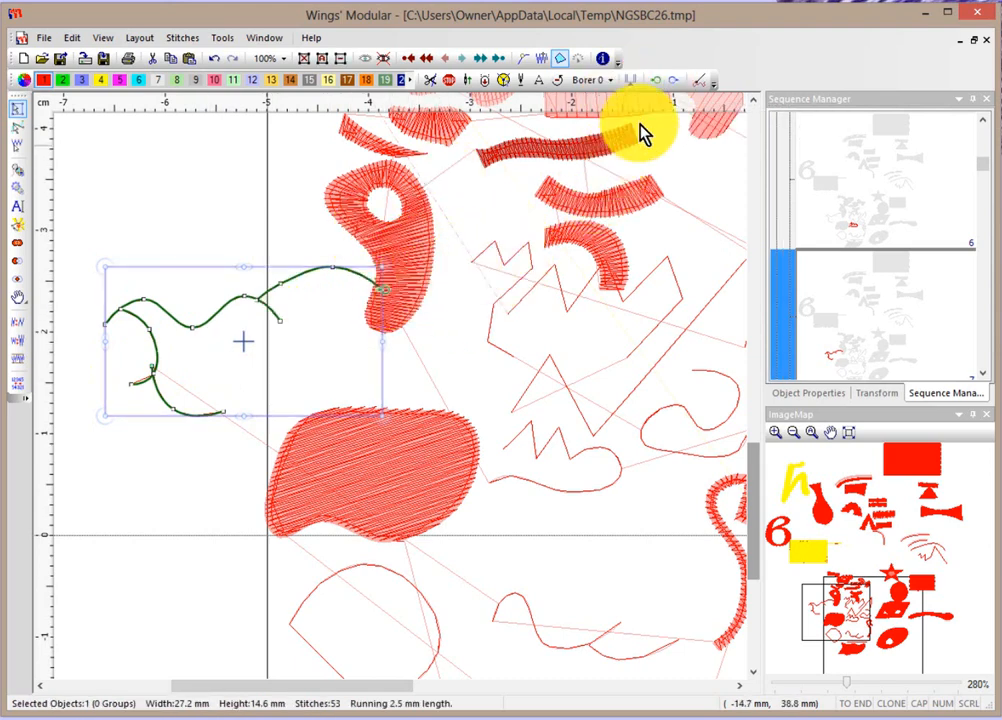
{"action": "left_click", "coordinate": [673, 83]}
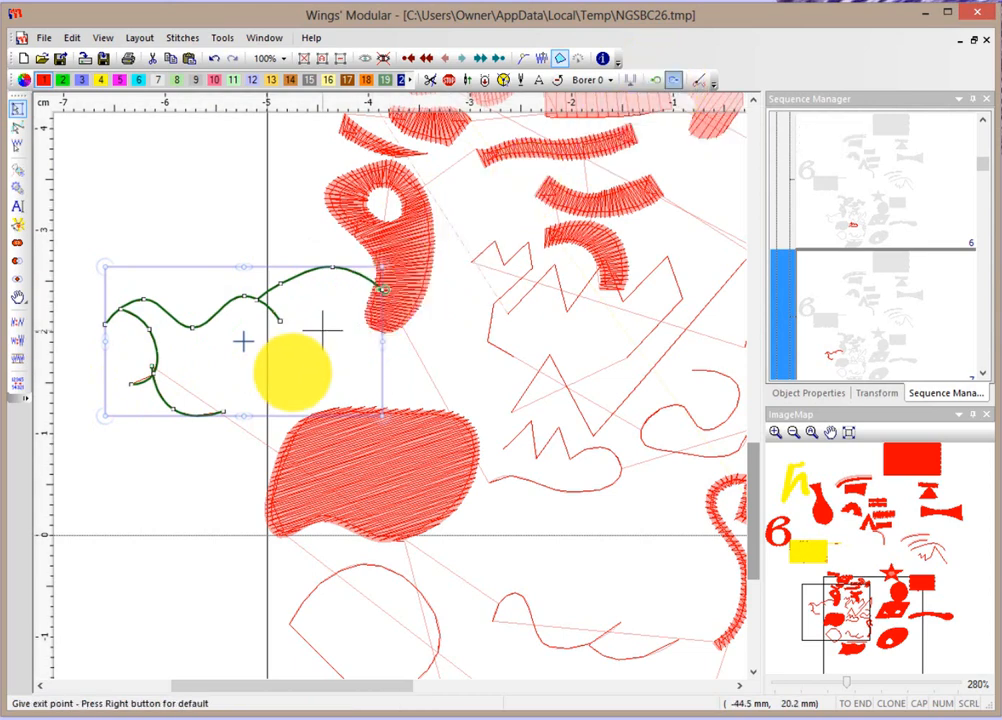
{"action": "left_click", "coordinate": [383, 302]}
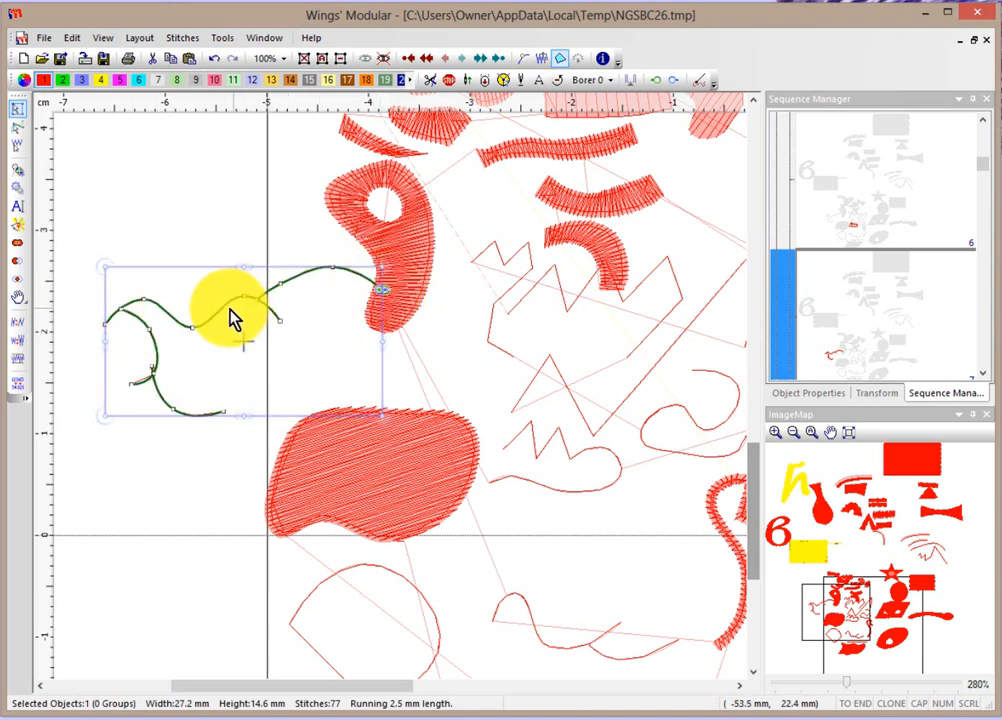
Step: Move the joined running-stitch object slightly down and left, and break it apart into separate curves
{"action": "left_click_drag", "start_coordinate": [229, 305], "coordinate": [213, 320]}
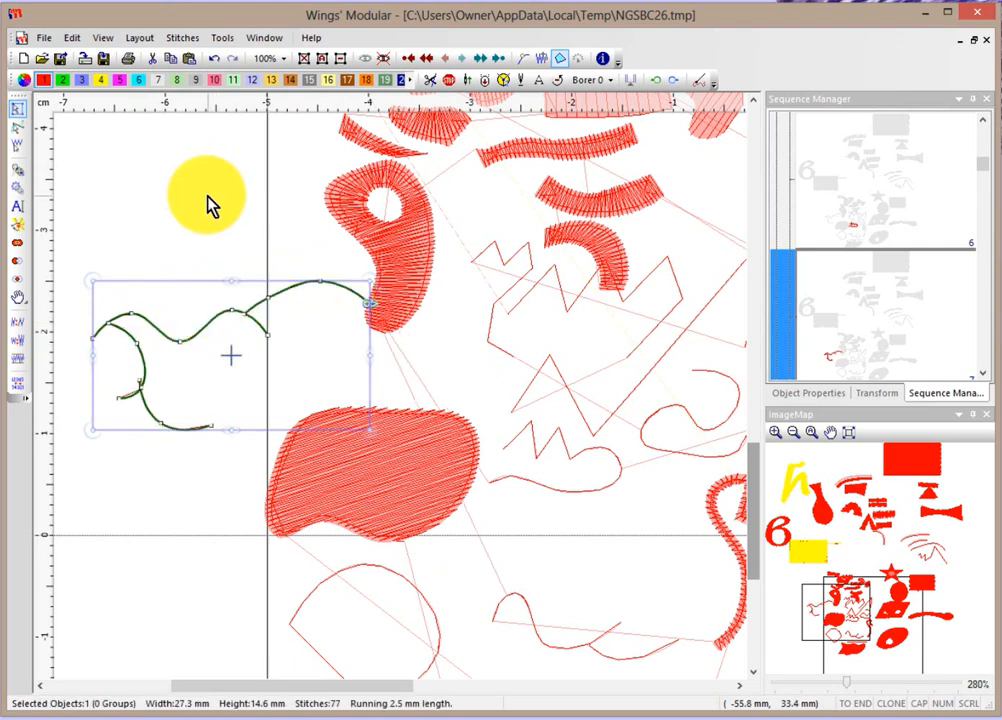
{"action": "left_click", "coordinate": [208, 205]}
{"action": "left_click", "coordinate": [261, 303]}
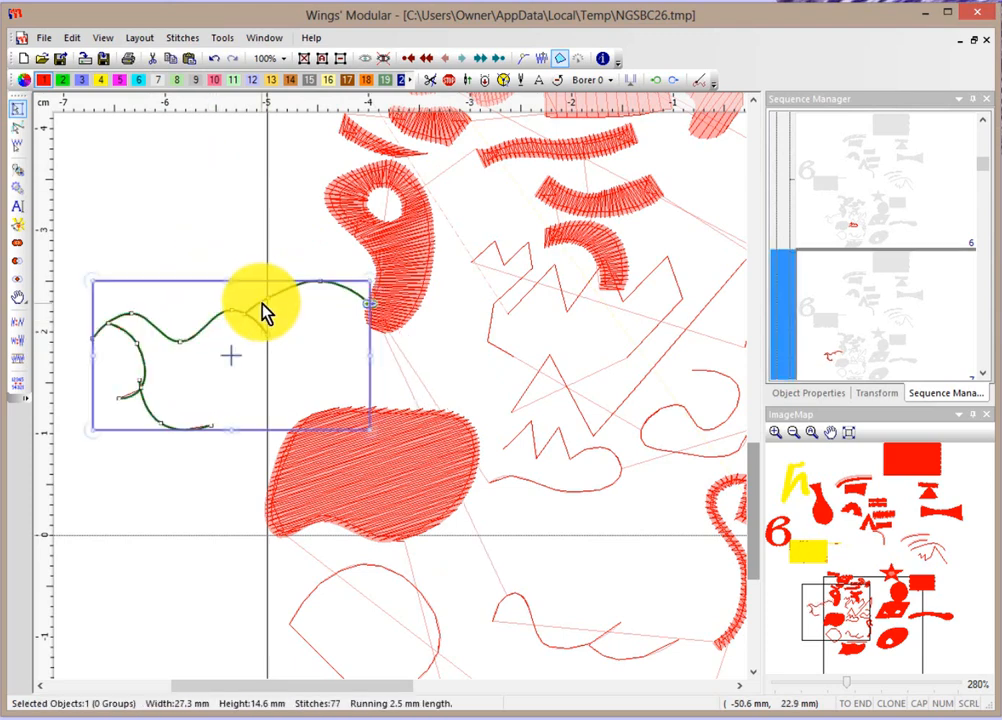
{"action": "right_click", "coordinate": [261, 303]}
{"action": "left_click", "coordinate": [296, 378]}
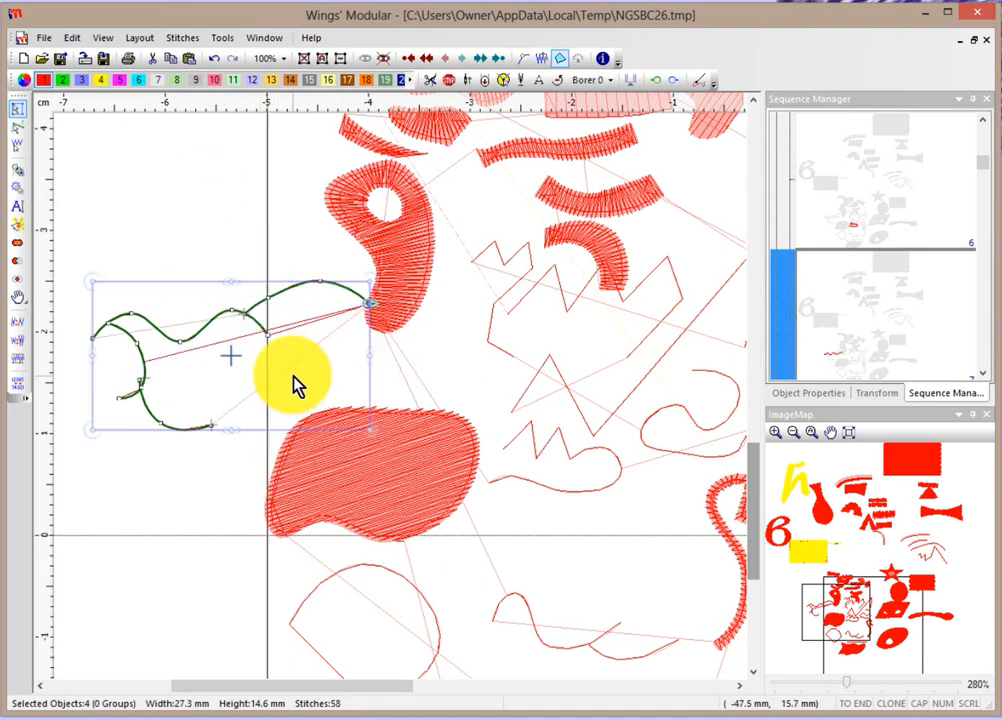
Step: Group the four separated running-stitch curves and check that they select together as one group
{"action": "left_click", "coordinate": [92, 255]}
{"action": "left_click_drag", "start_coordinate": [80, 246], "coordinate": [397, 456]}
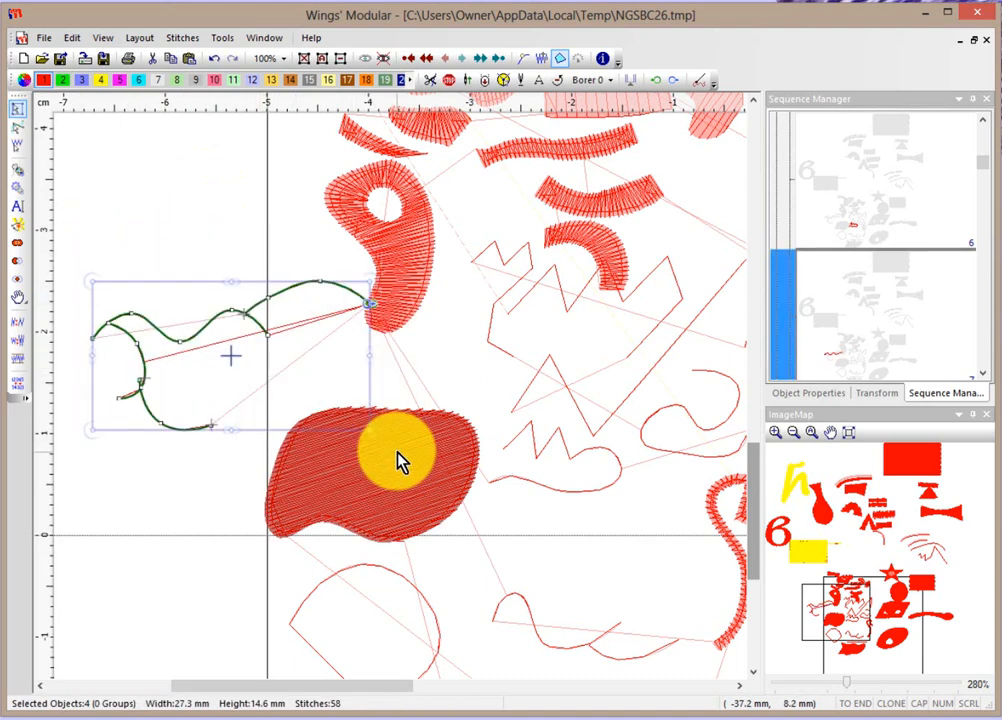
{"action": "right_click", "coordinate": [291, 296]}
{"action": "left_click", "coordinate": [316, 316]}
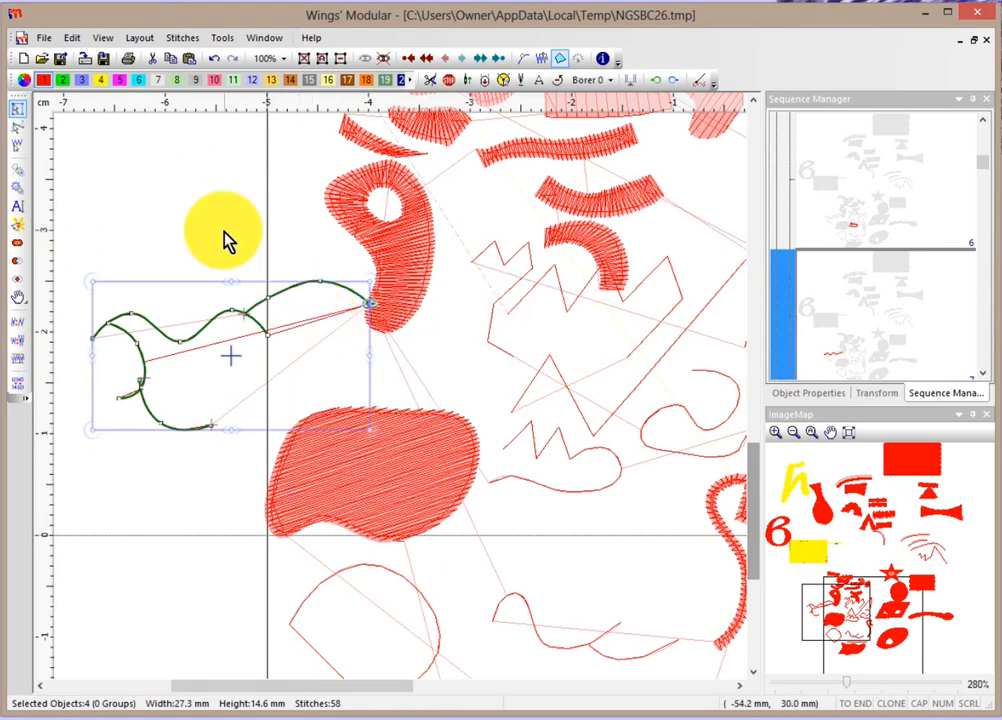
{"action": "left_click", "coordinate": [226, 236]}
{"action": "left_click", "coordinate": [284, 304]}
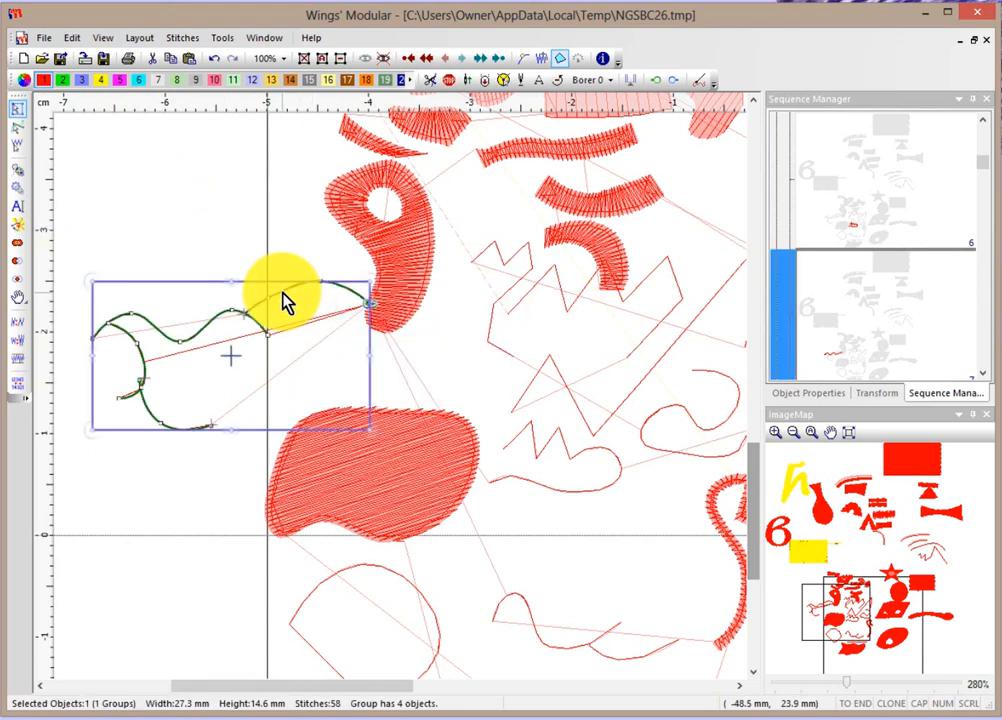
Step: Select the grouped running-stitch curves, join them into a single object, and clear the selection
{"action": "left_click", "coordinate": [215, 242]}
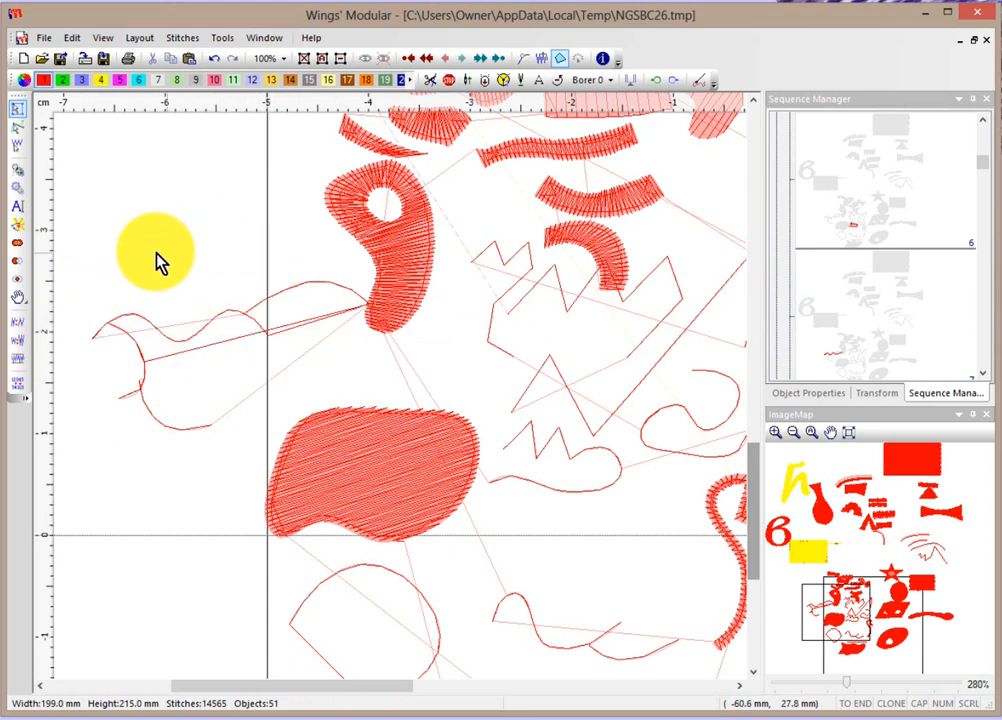
{"action": "left_click_drag", "start_coordinate": [89, 257], "coordinate": [376, 430]}
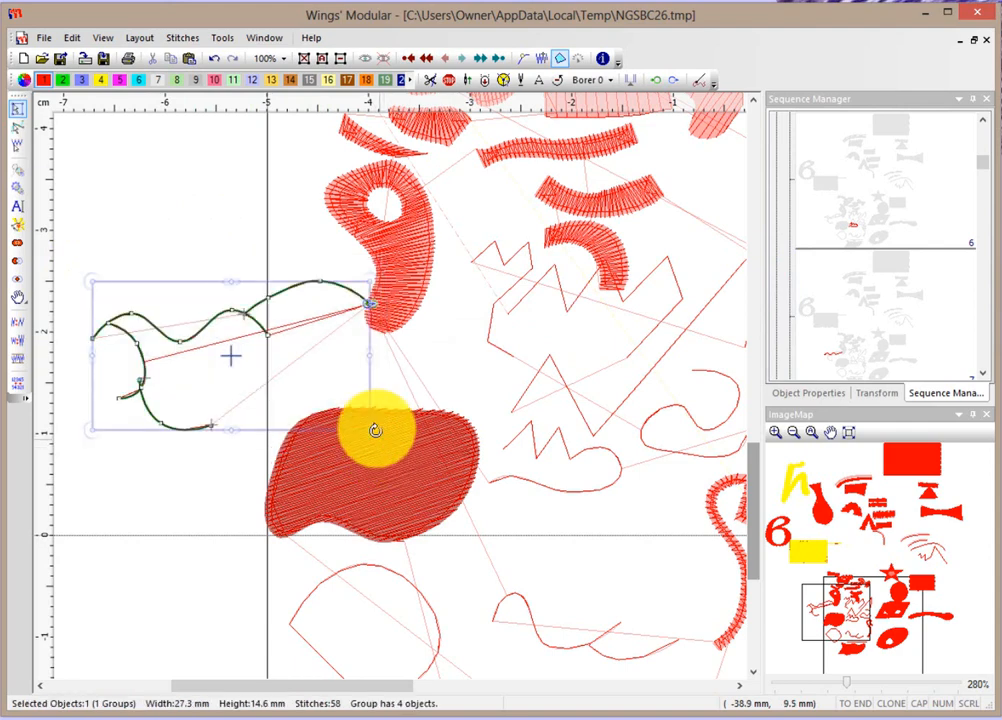
{"action": "right_click", "coordinate": [291, 293]}
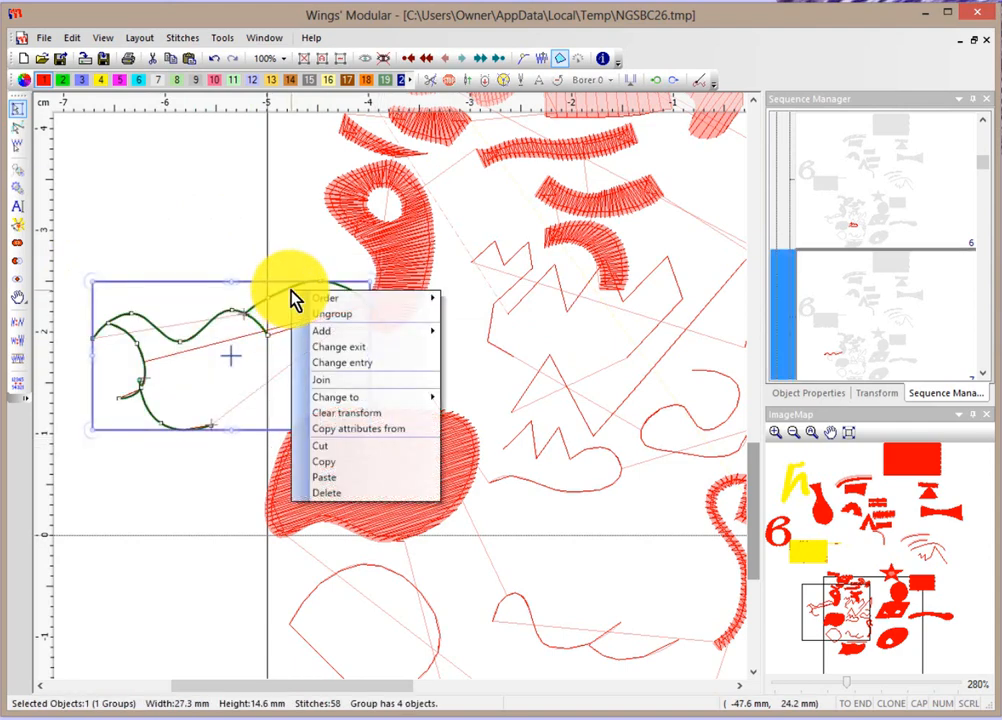
{"action": "left_click", "coordinate": [343, 381]}
{"action": "left_click", "coordinate": [206, 219]}
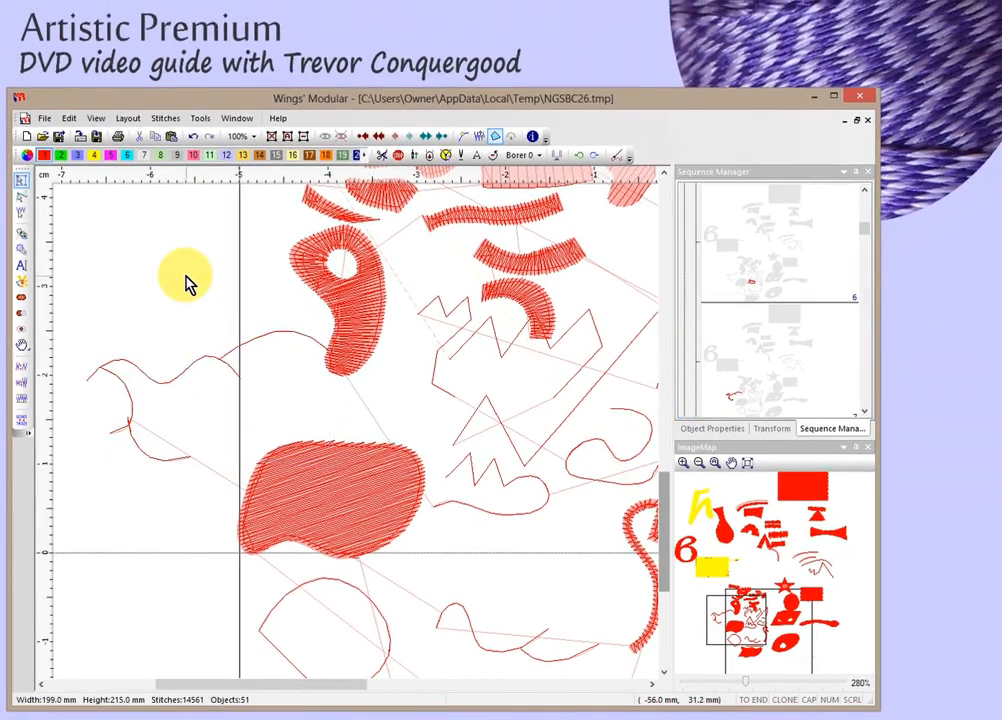